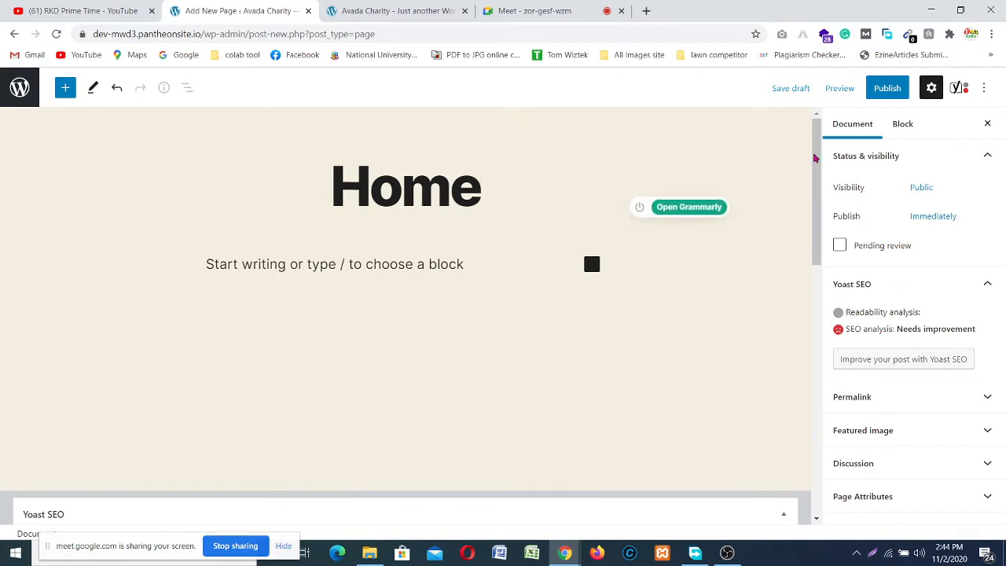
- Publish the new Home page
click(890, 90)
click(889, 90)
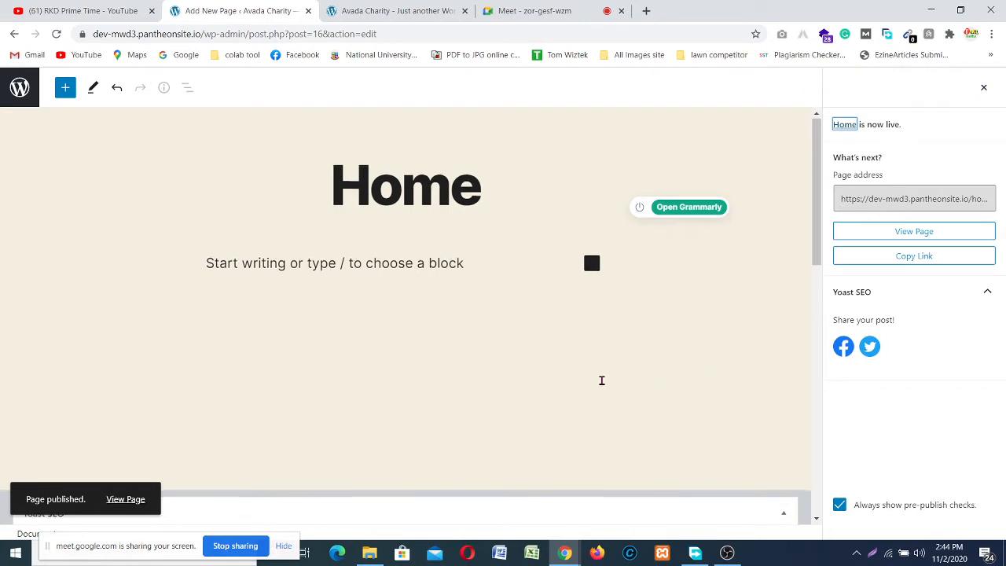
scroll(600, 381, down, 4)
scroll(601, 381, up, 4)
scroll(600, 379, down, 4)
scroll(598, 381, up, 4)
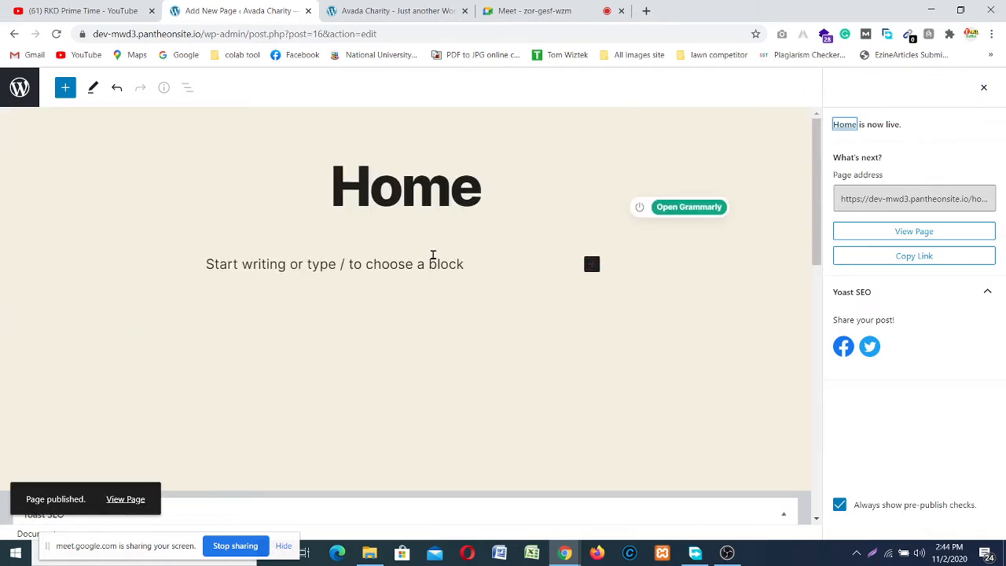
- Leave the page editor and return to the dashboard's Pages list
click(12, 88)
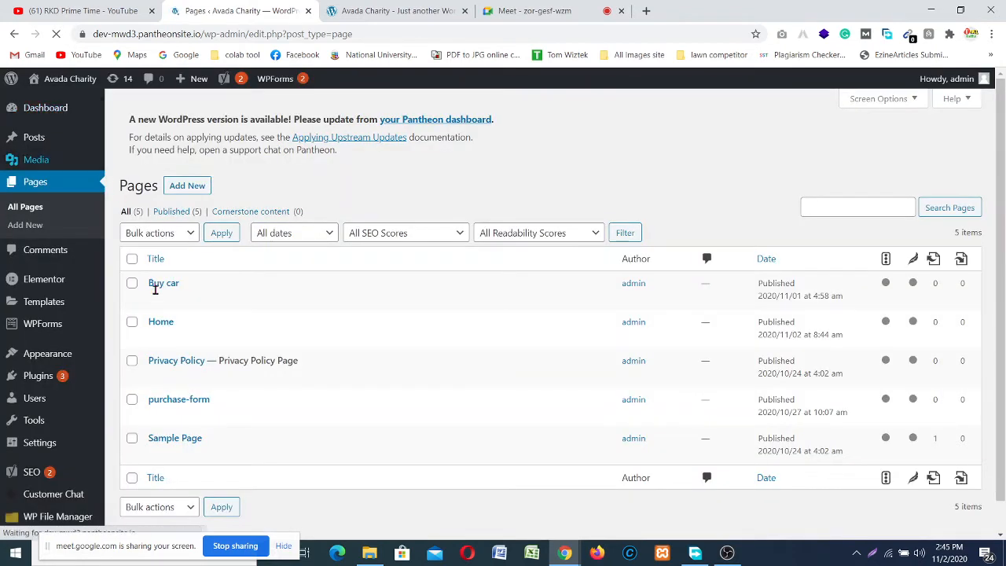
mouse_move(190, 336)
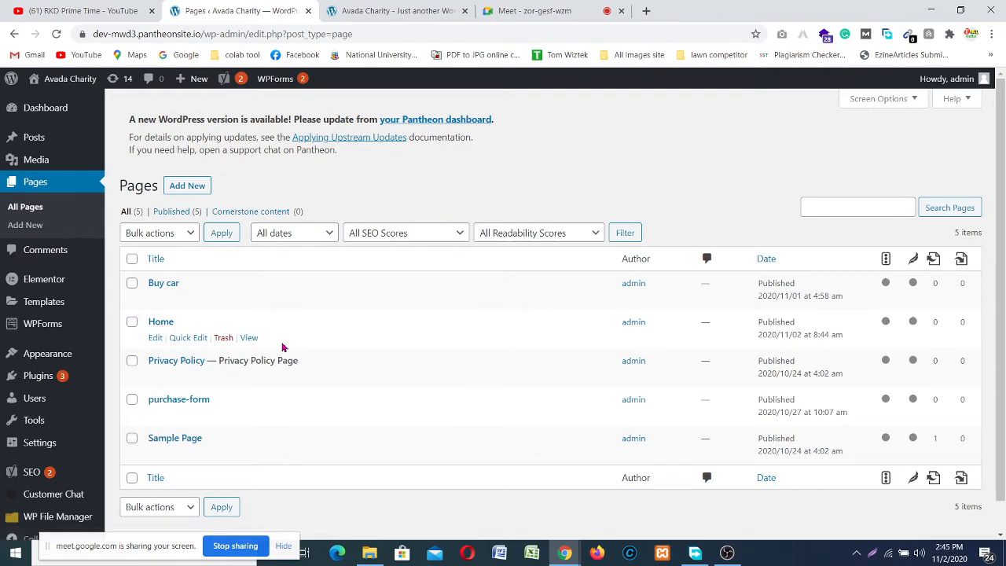
scroll(284, 345, down, 1)
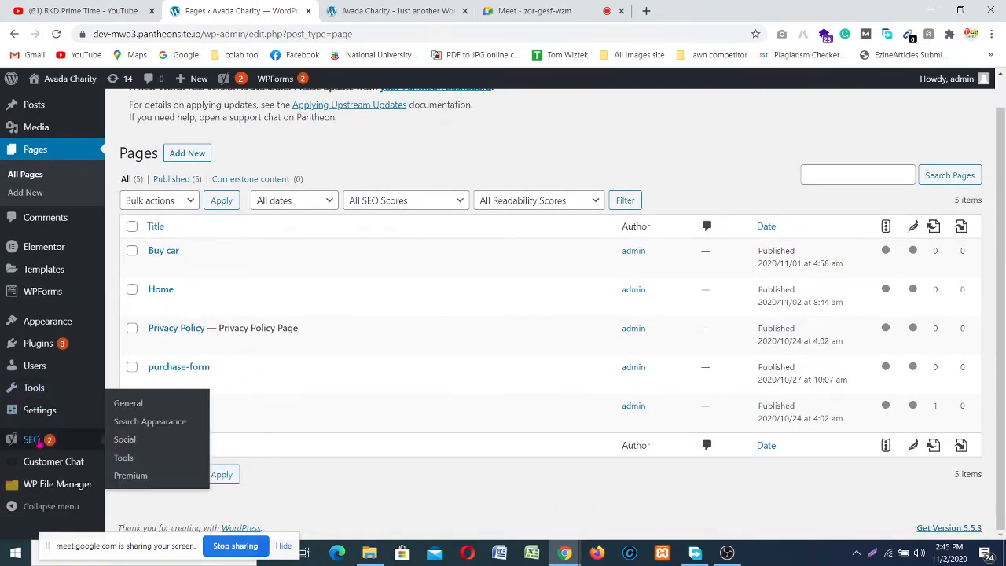
mouse_move(40, 350)
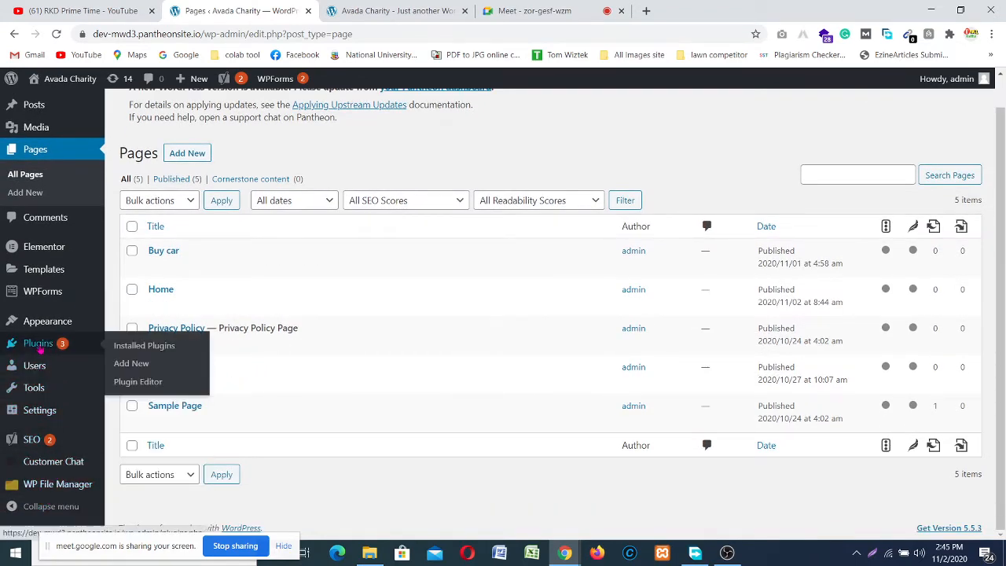
mouse_move(57, 422)
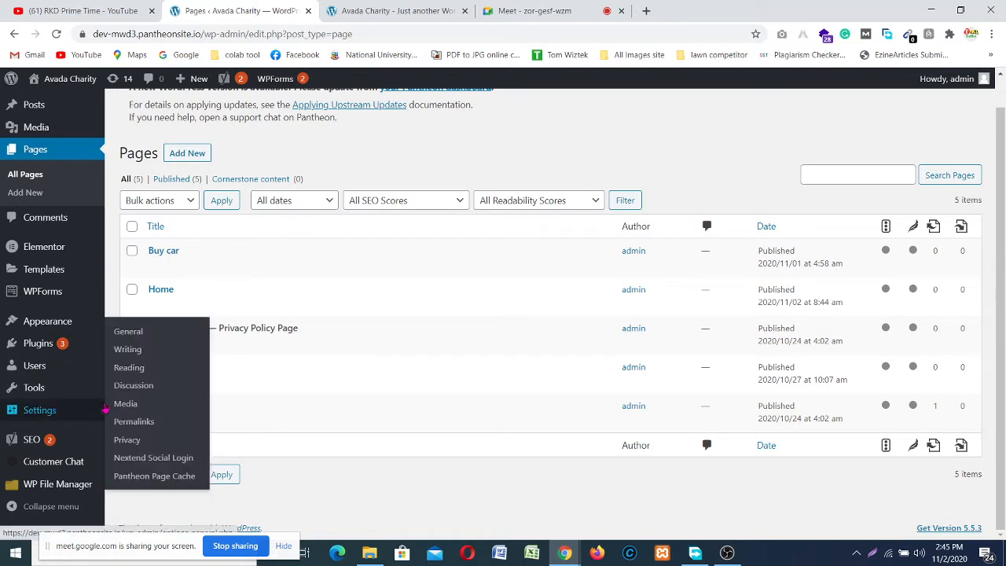
mouse_move(47, 383)
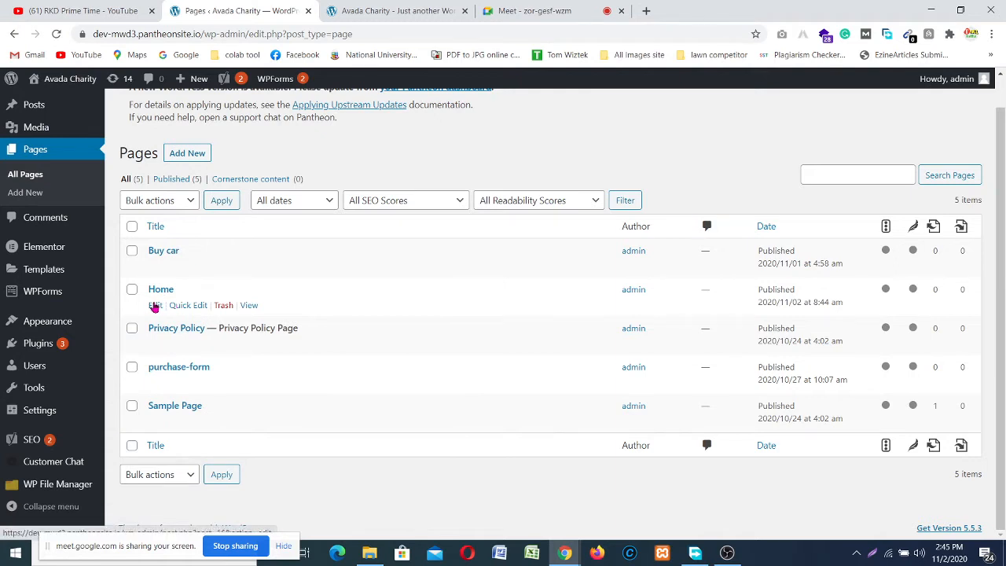
- Check the Google Meet call and return to the WordPress Pages list
click(535, 10)
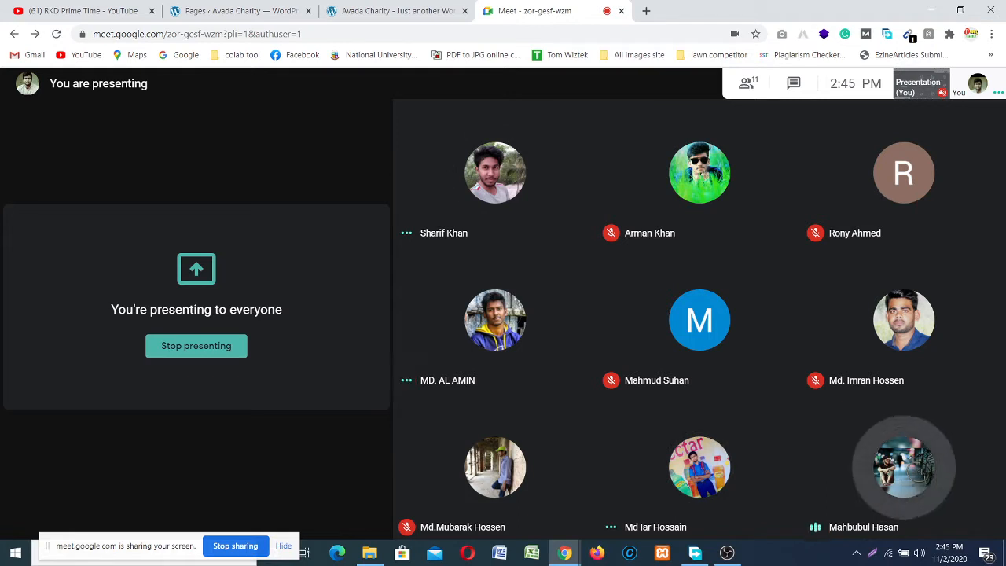
mouse_move(787, 501)
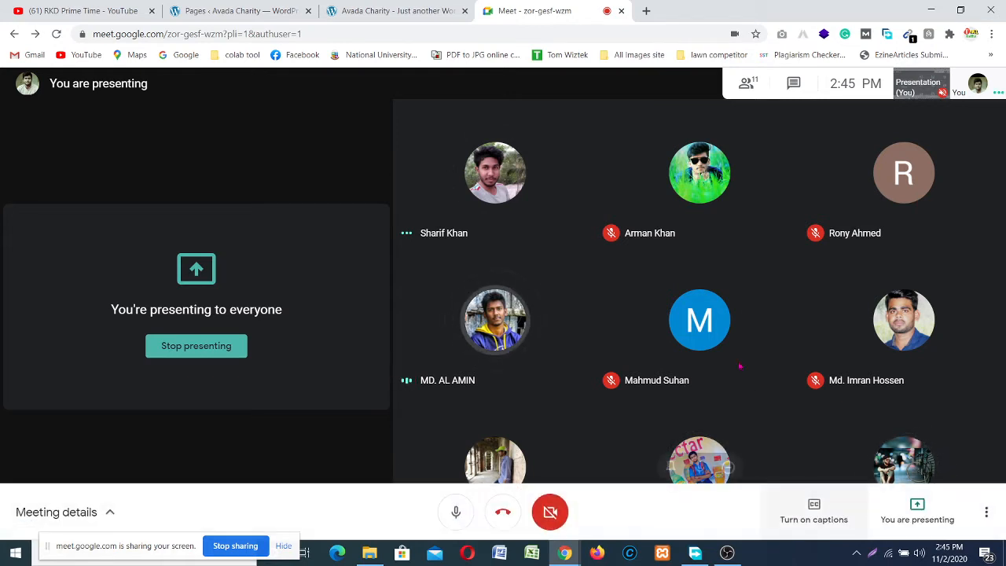
click(268, 14)
- Open the Home page for editing and look through the Yoast SEO settings below its content
mouse_move(183, 307)
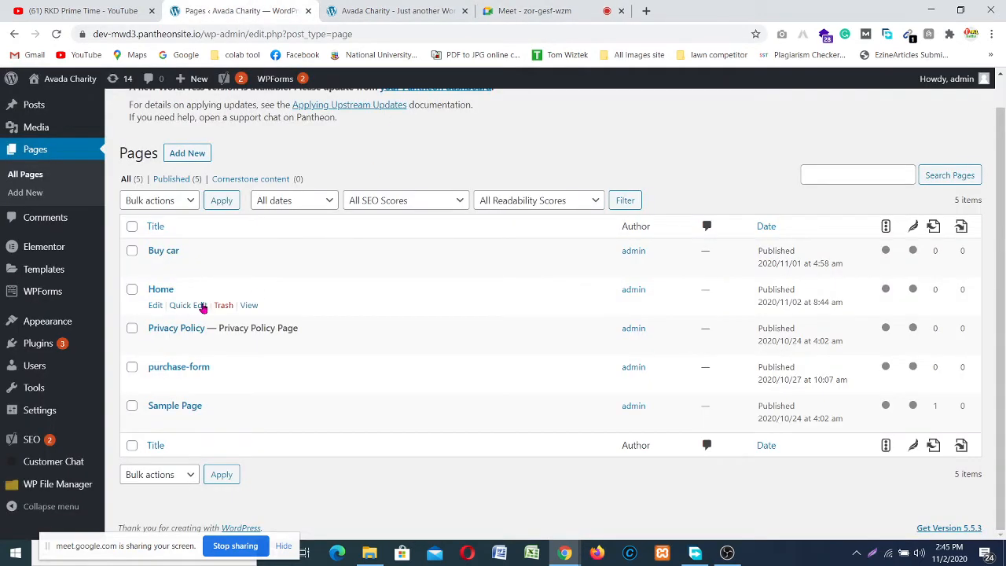
click(155, 306)
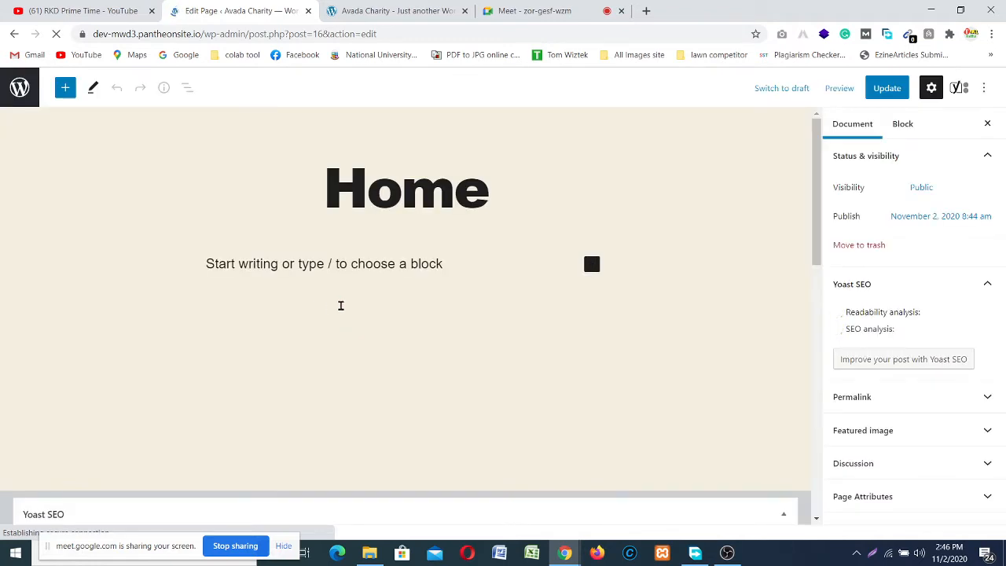
scroll(416, 243, down, 3)
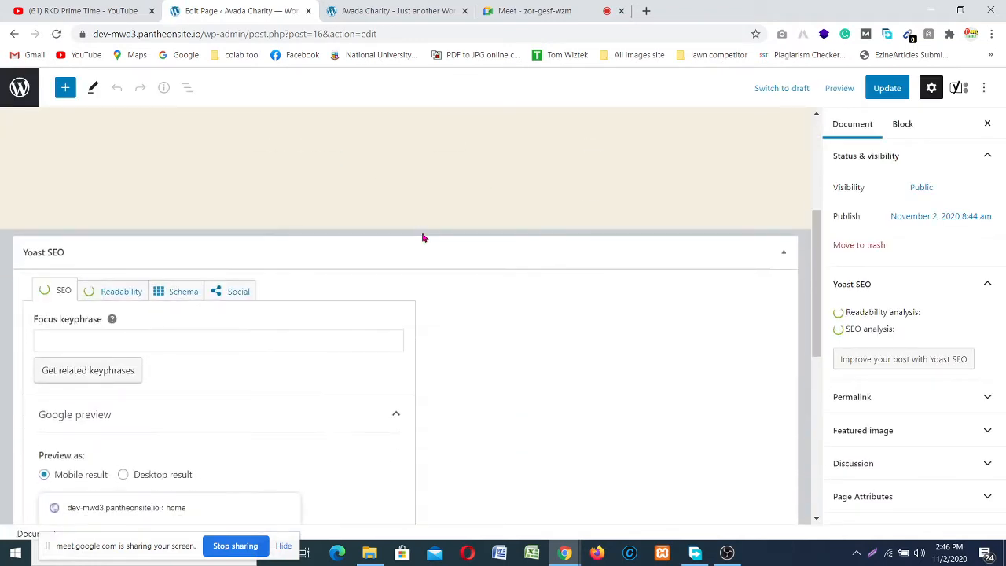
scroll(421, 239, down, 5)
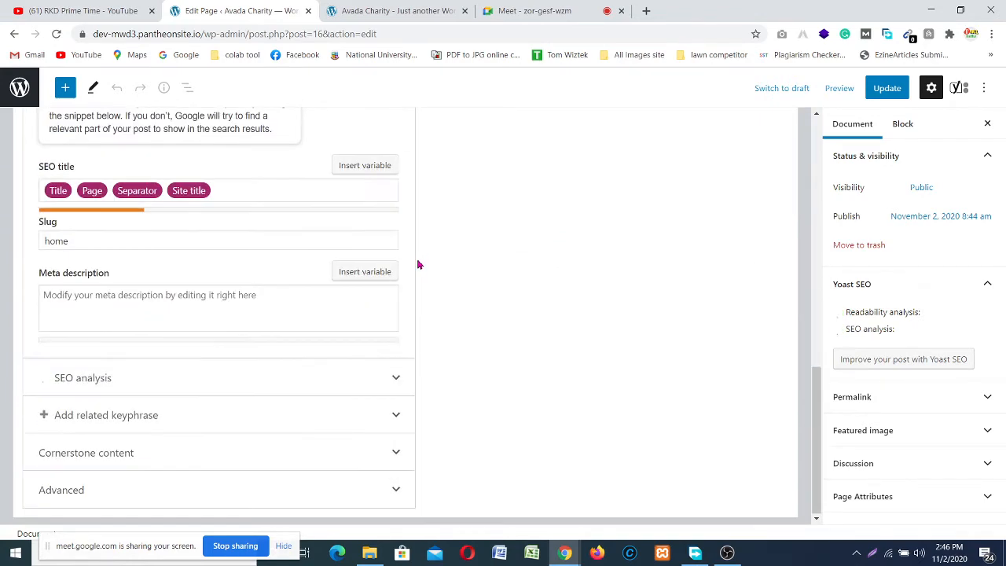
scroll(514, 363, up, 4)
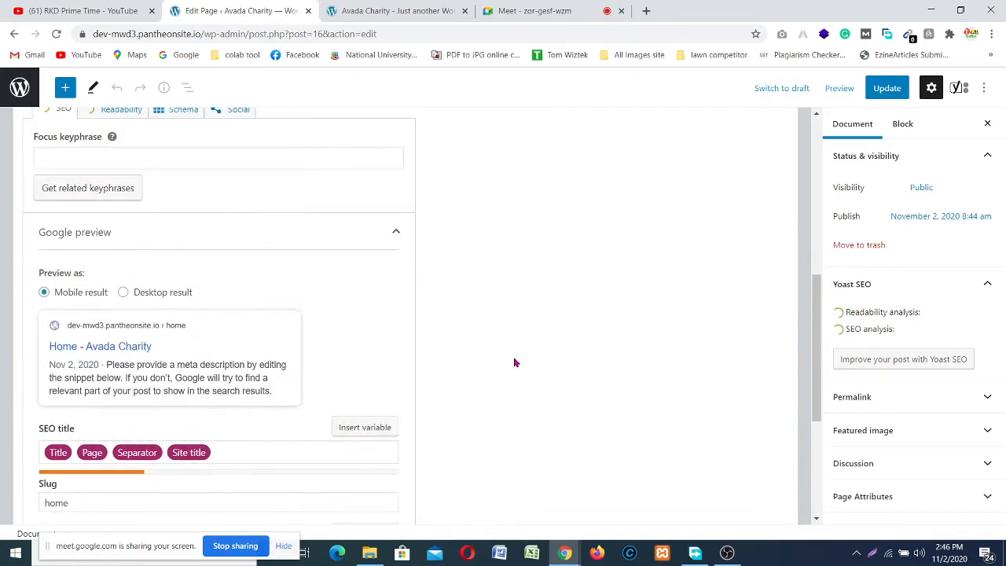
scroll(514, 360, up, 5)
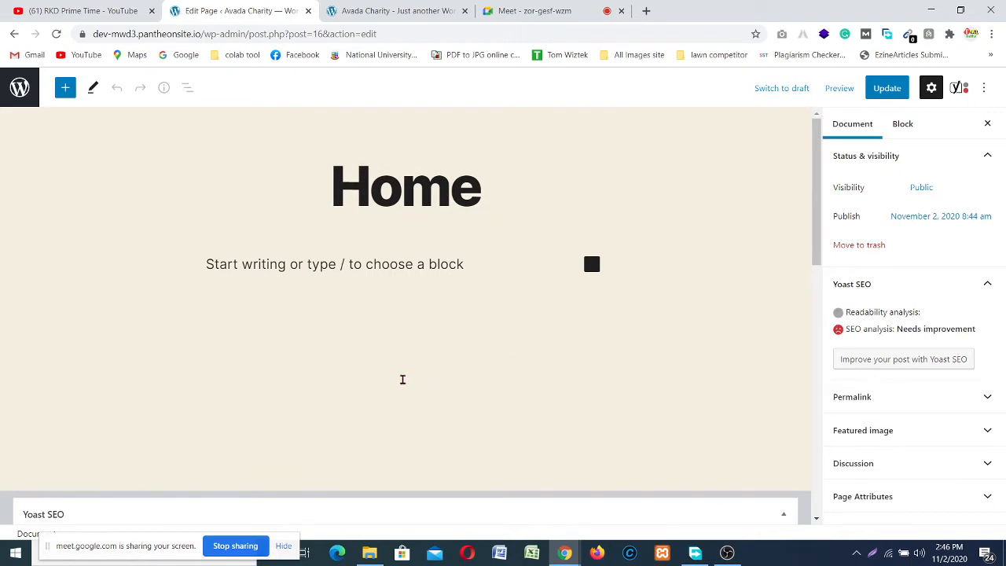
scroll(402, 380, down, 3)
scroll(401, 385, up, 1)
scroll(401, 385, down, 2)
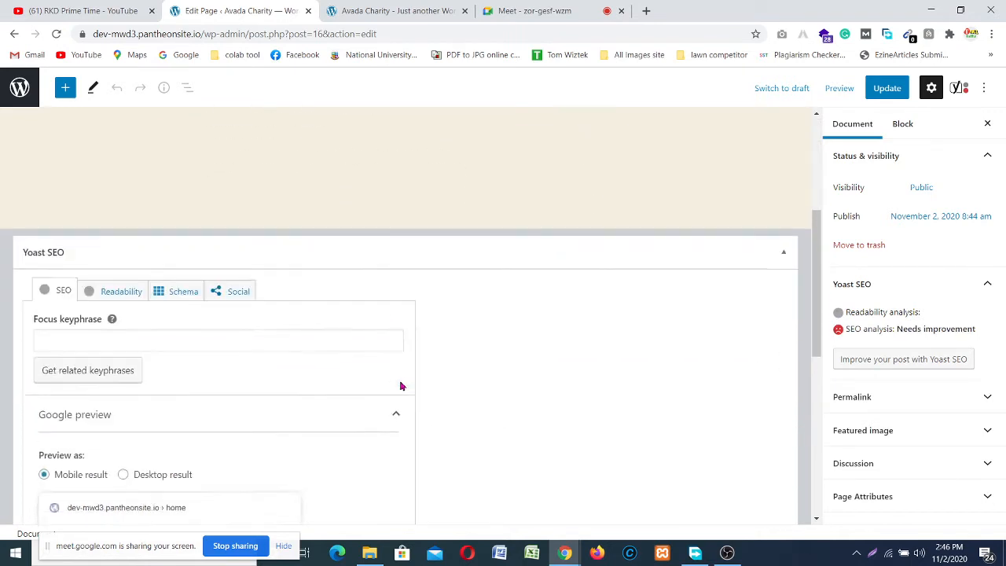
scroll(514, 379, up, 3)
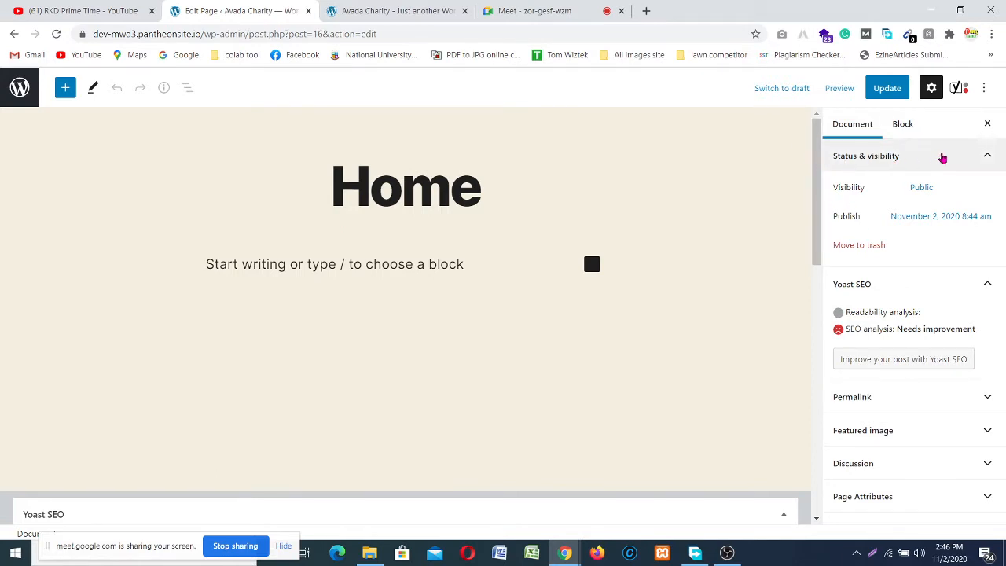
- Go back from the editor to the Pages list and view the published Home page on the site
click(989, 124)
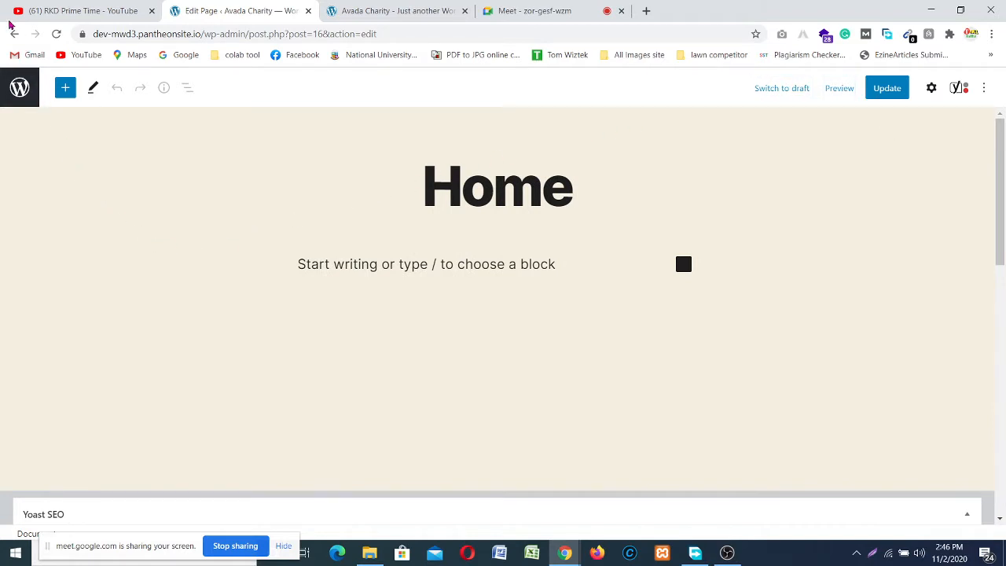
click(13, 35)
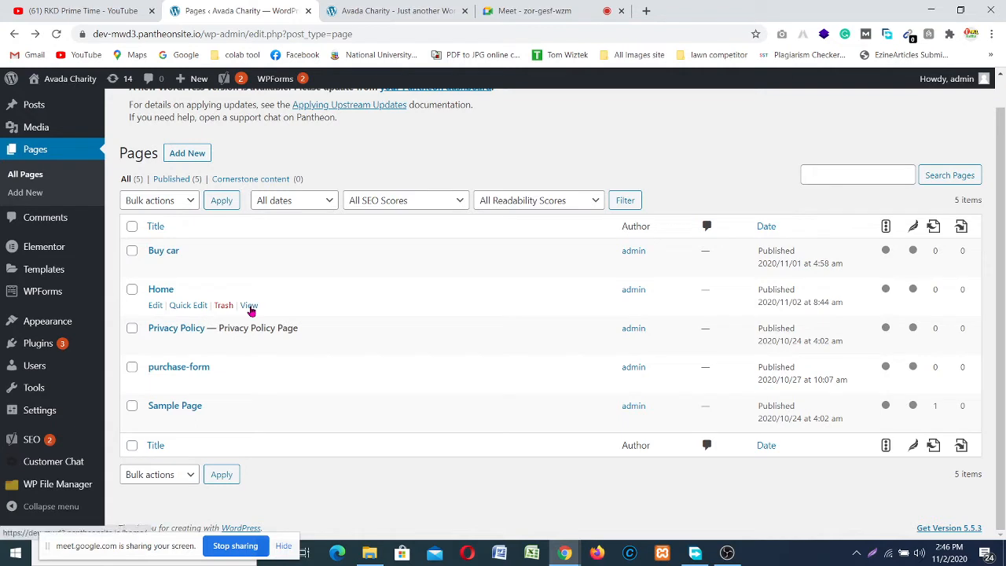
click(248, 306)
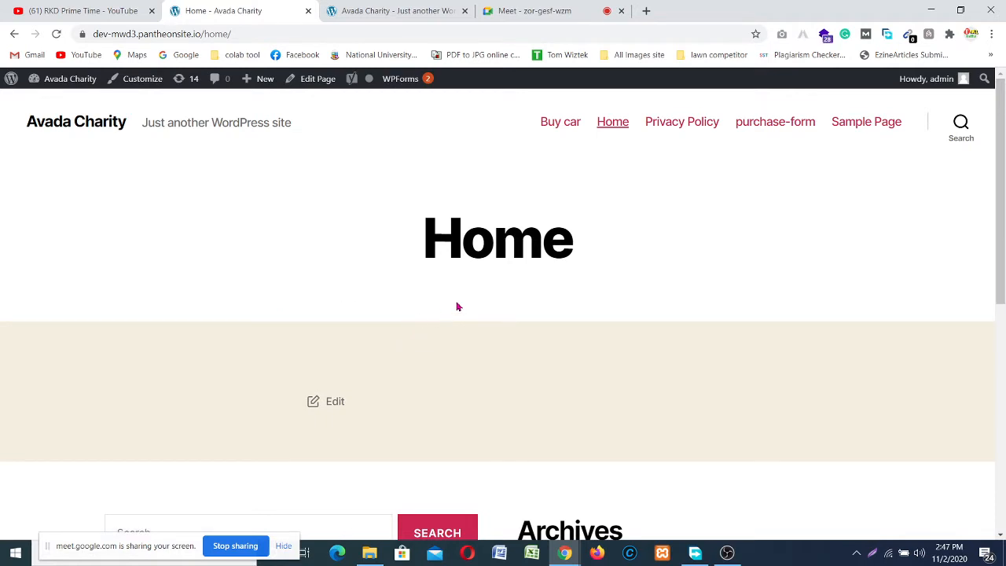
scroll(456, 305, down, 4)
scroll(461, 306, up, 4)
click(317, 79)
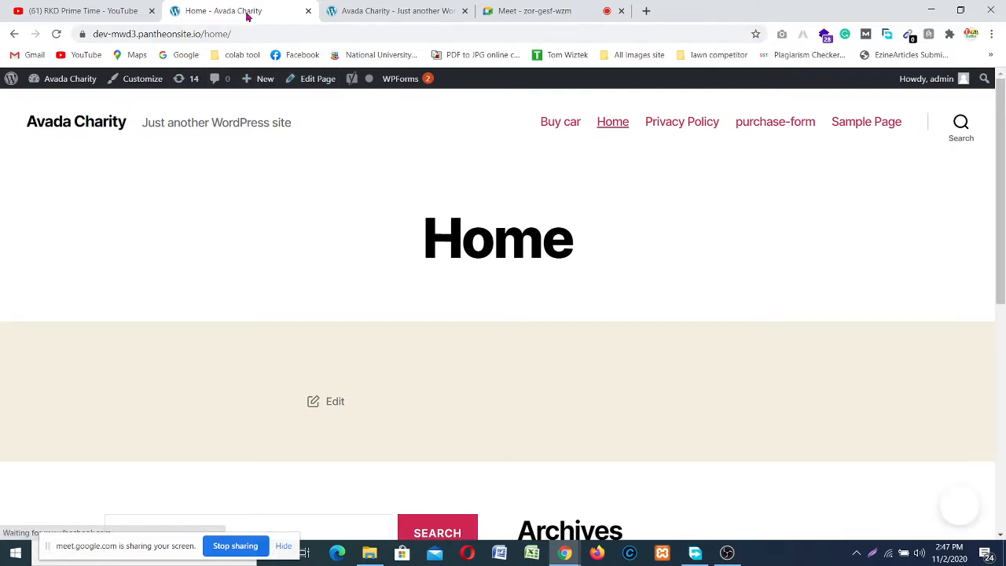
- Close both Avada Charity tabs and stop presenting the screen in Google Meet
click(308, 11)
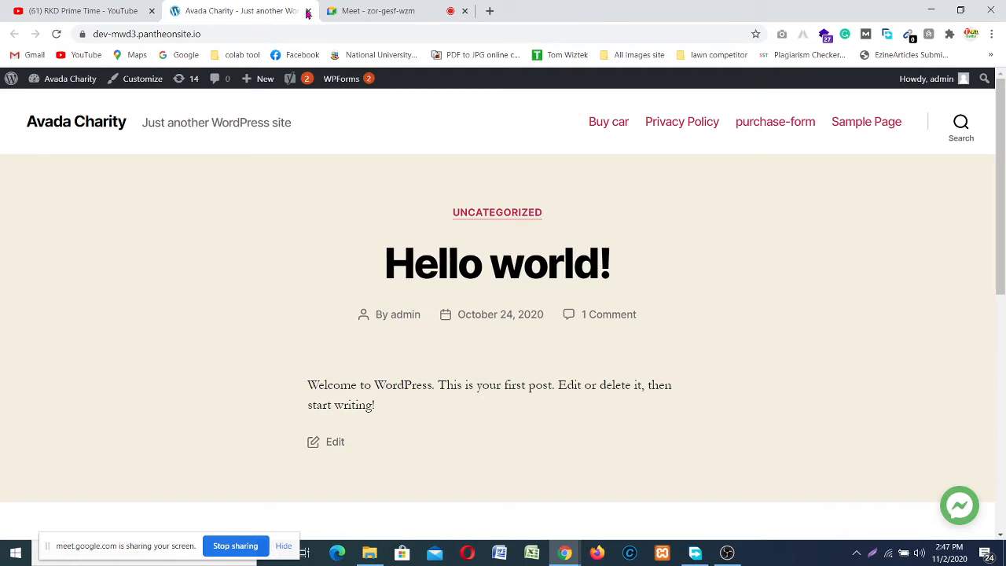
click(307, 11)
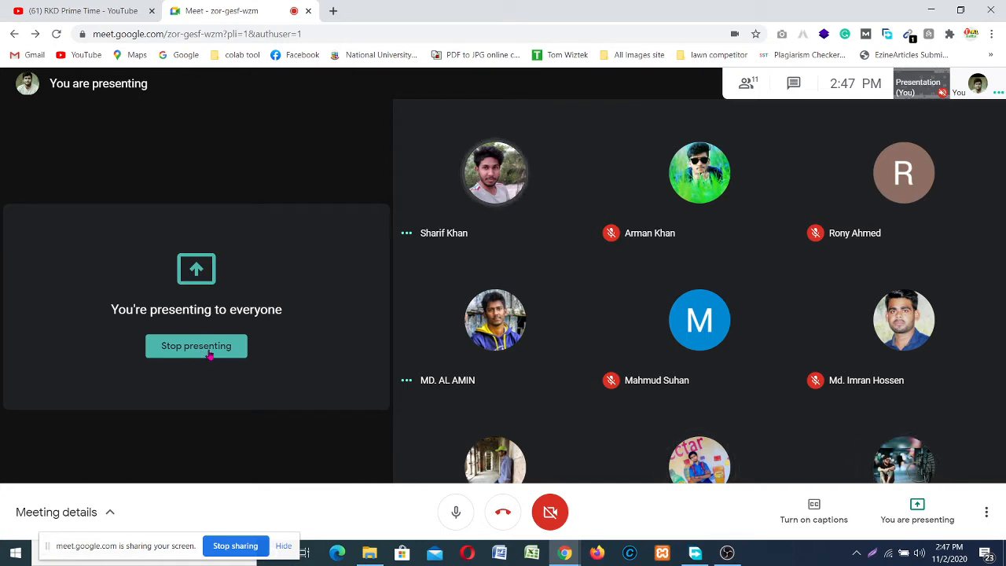
click(195, 346)
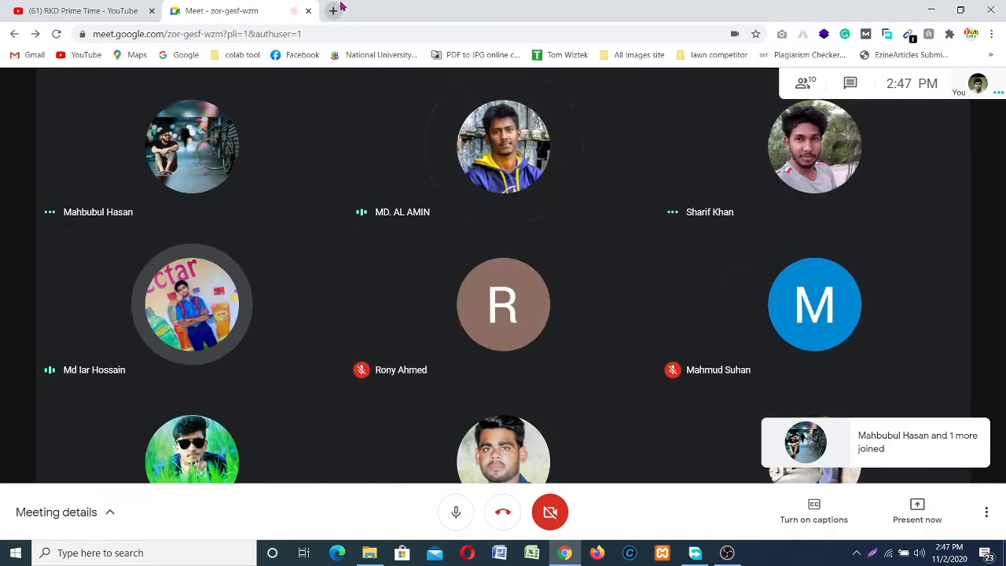
- Open a blank browser tab, and switch to OBS to pause the screen recording
click(335, 11)
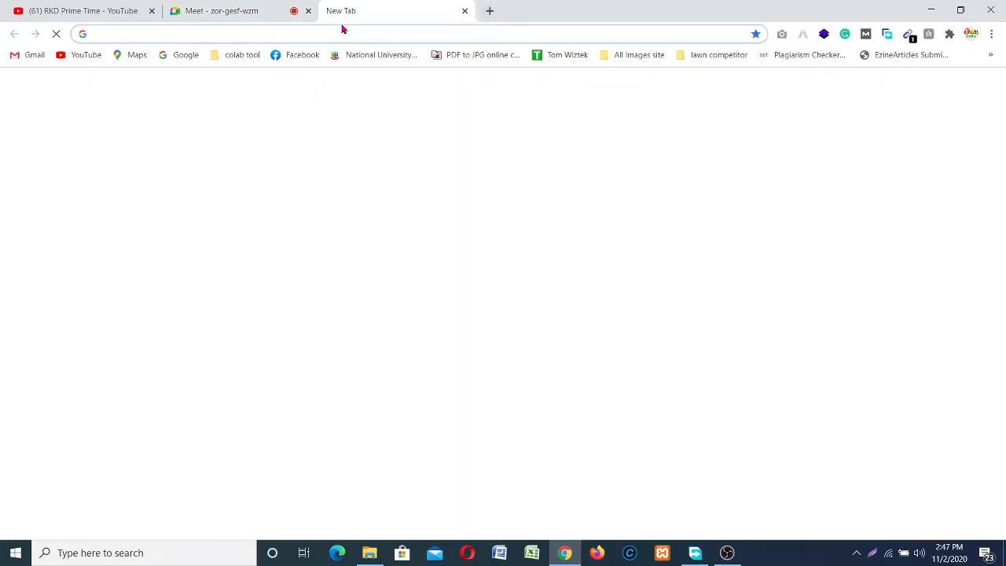
click(727, 551)
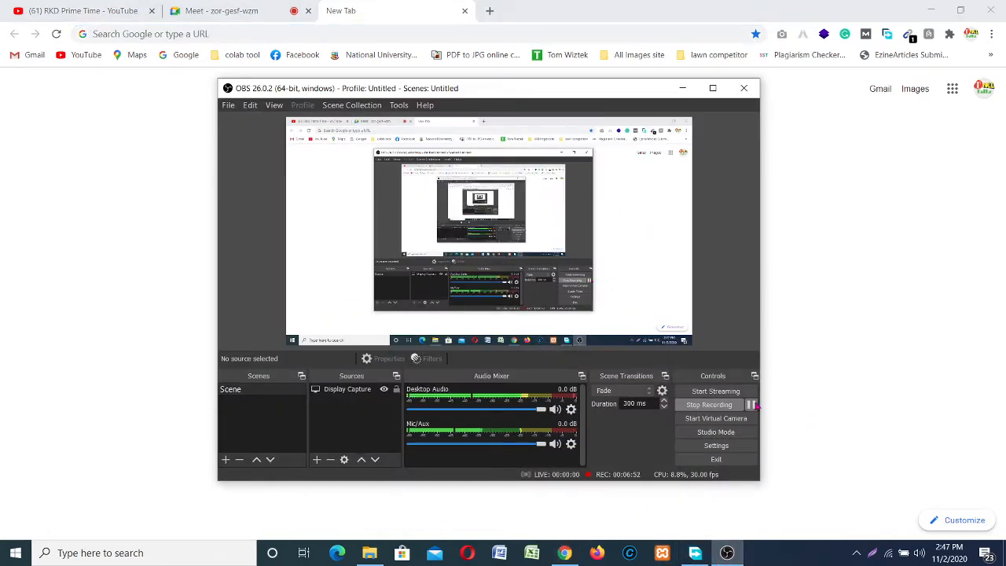
click(752, 404)
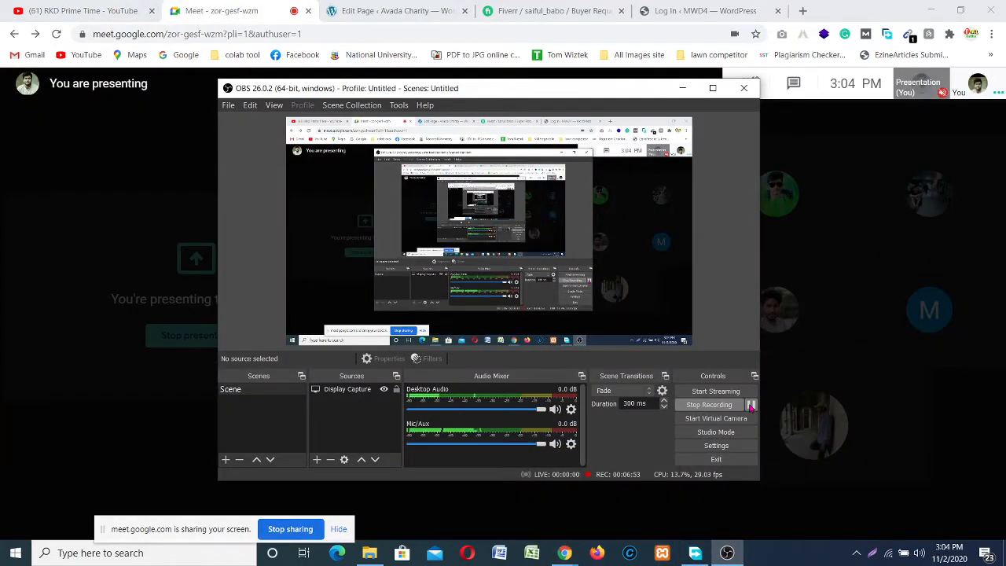
- Minimize OBS and close the MWD4 login and Fiverr browser tabs
click(682, 88)
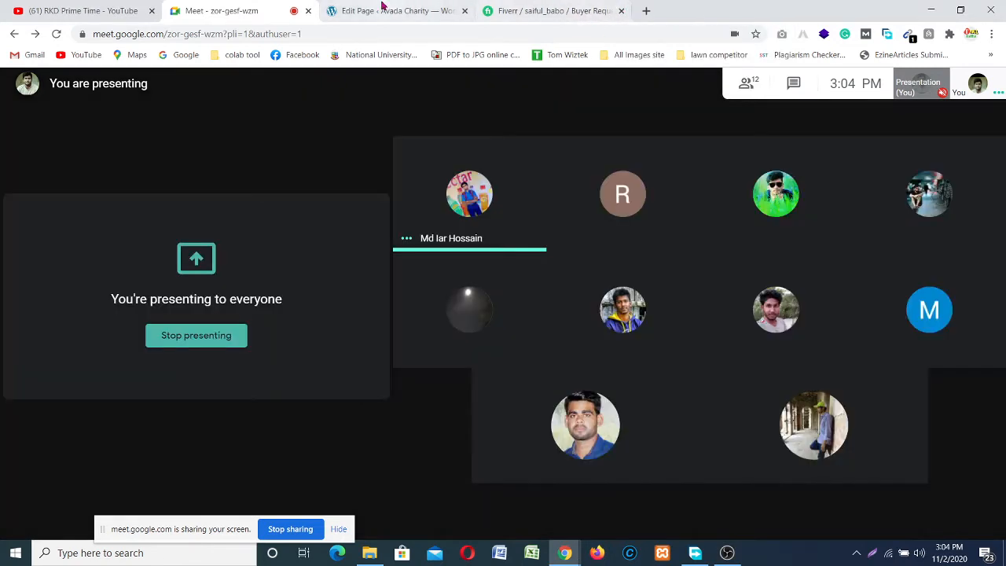
click(621, 10)
click(620, 10)
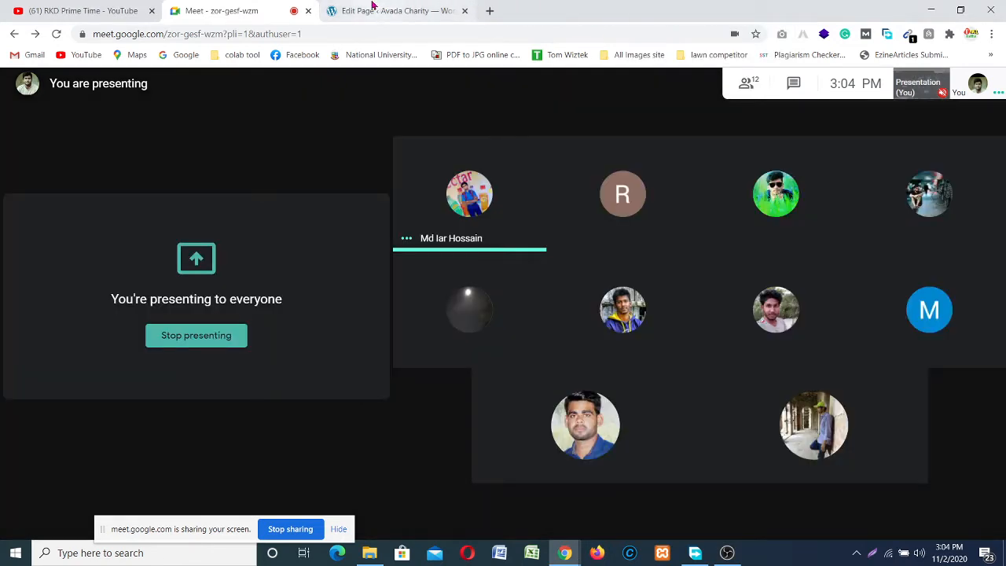
- Switch to the Home page's editor tab and examine the template, parent page and order options in Page Attributes
click(373, 6)
click(209, 8)
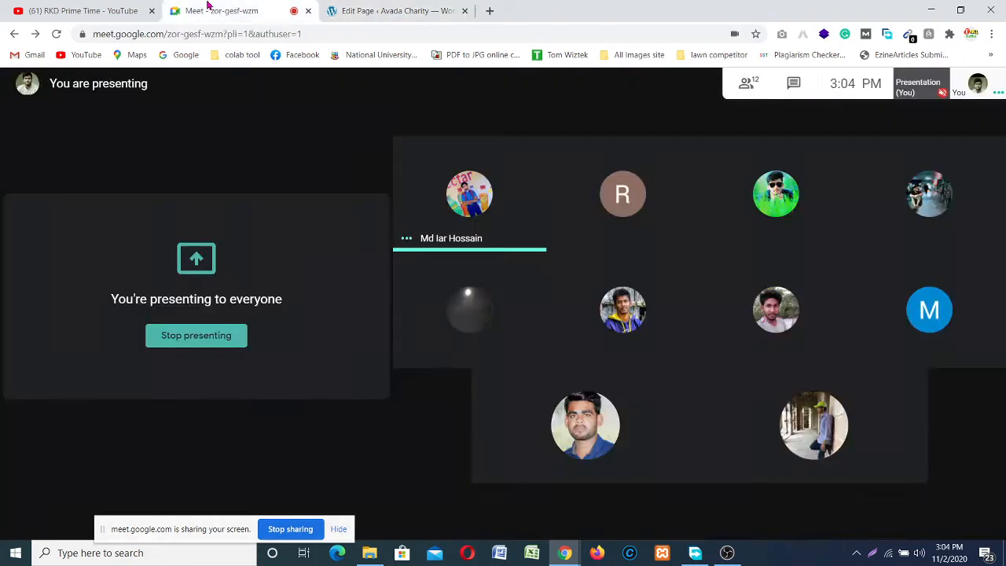
scroll(518, 338, up, 3)
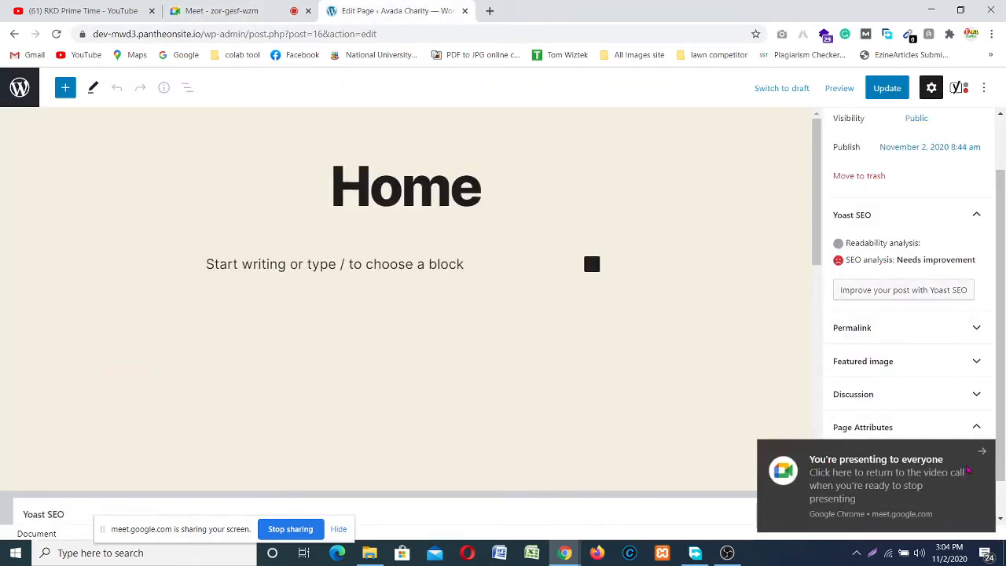
scroll(579, 373, down, 2)
scroll(579, 374, down, 3)
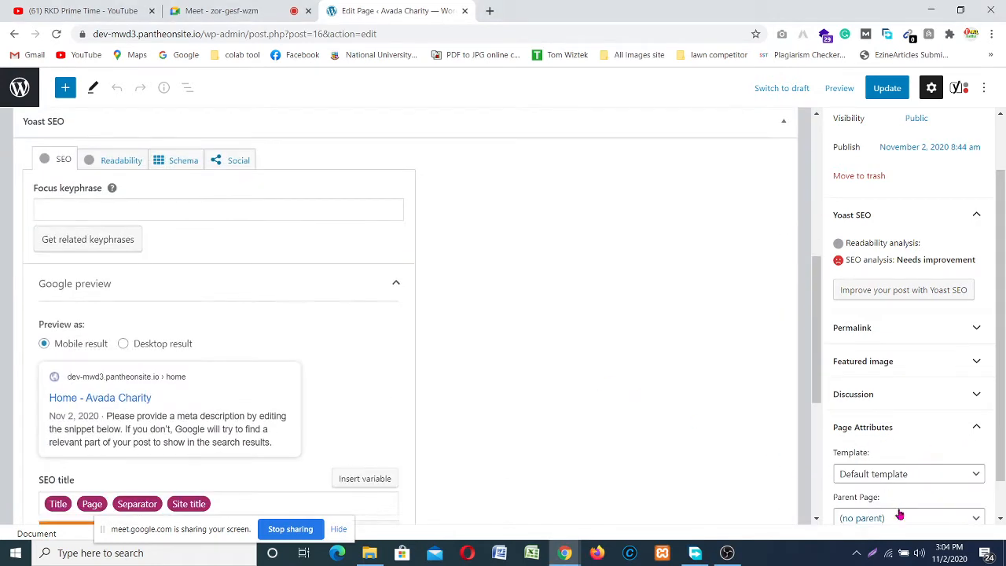
scroll(472, 343, up, 5)
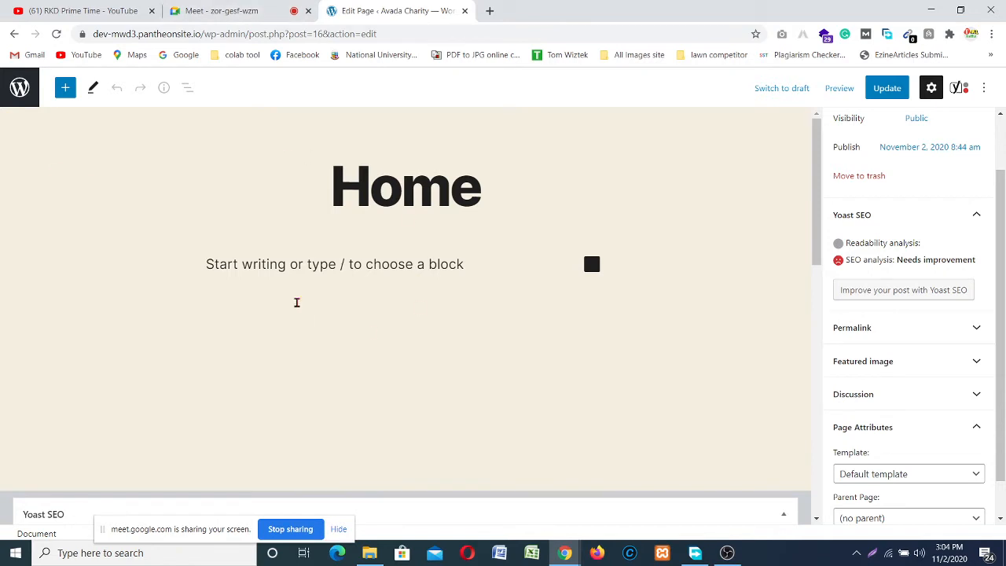
scroll(841, 385, down, 1)
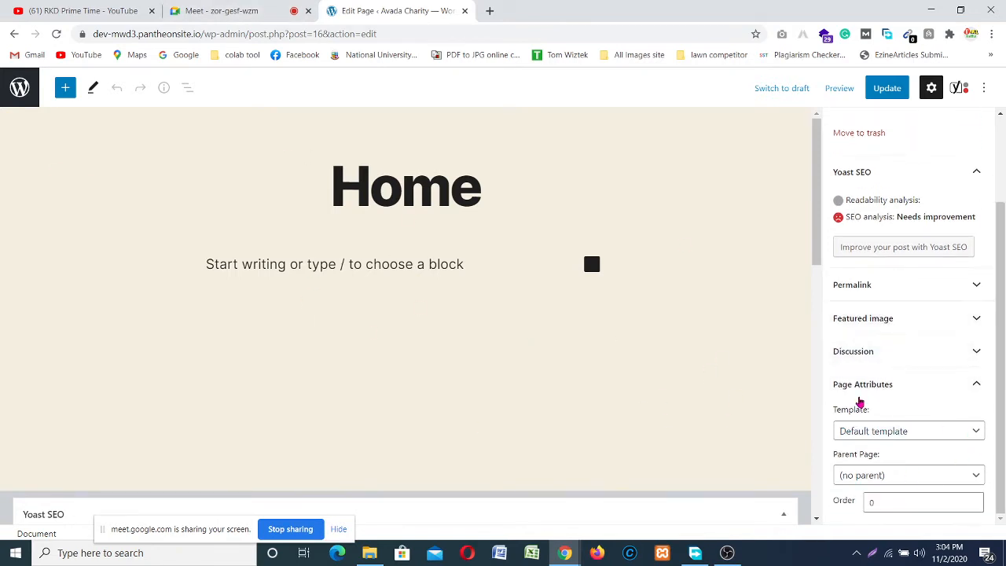
- Set the Home page's template to Elementor Full Width, save the update and return to the pages list
click(897, 433)
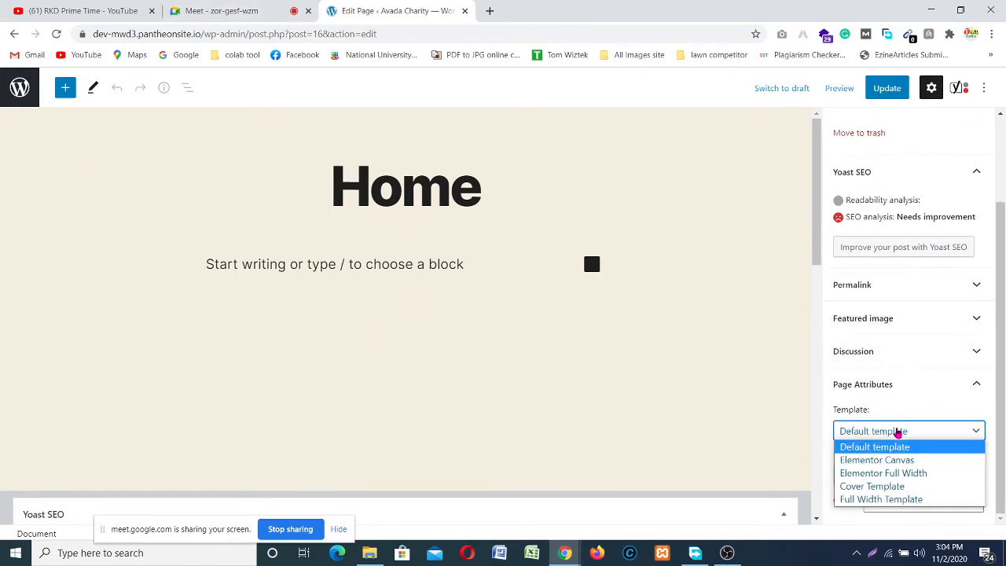
click(912, 472)
click(896, 88)
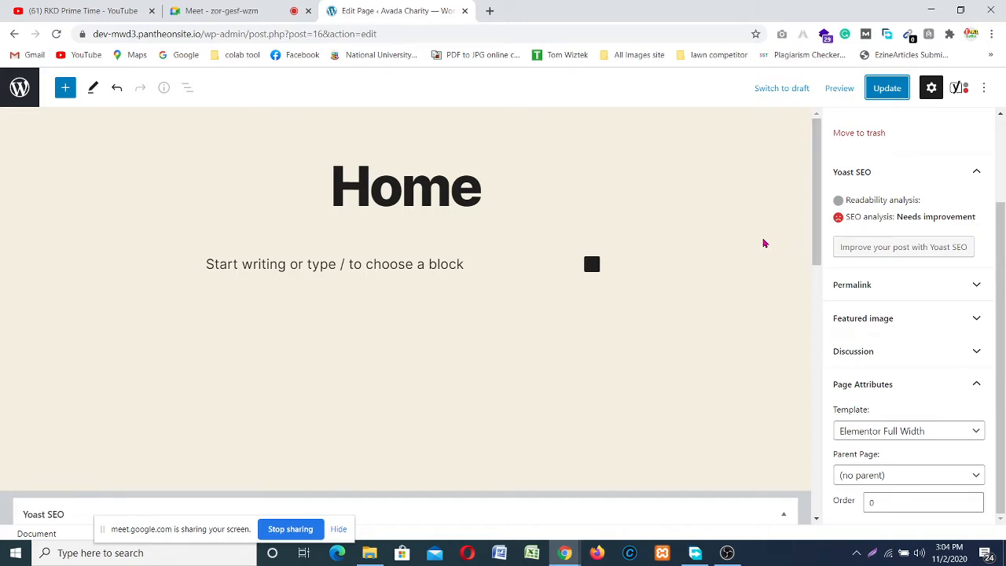
scroll(904, 438, up, 3)
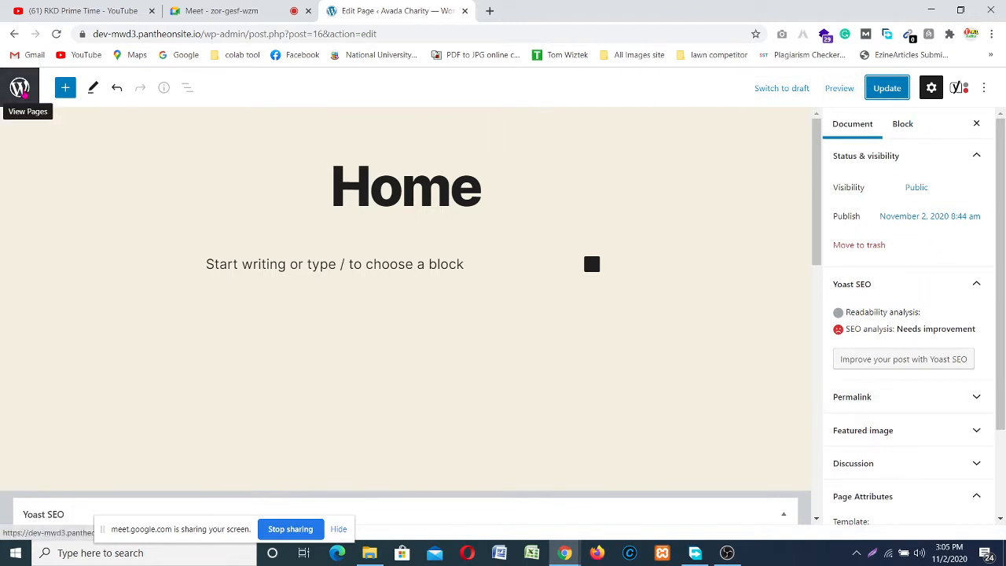
click(24, 92)
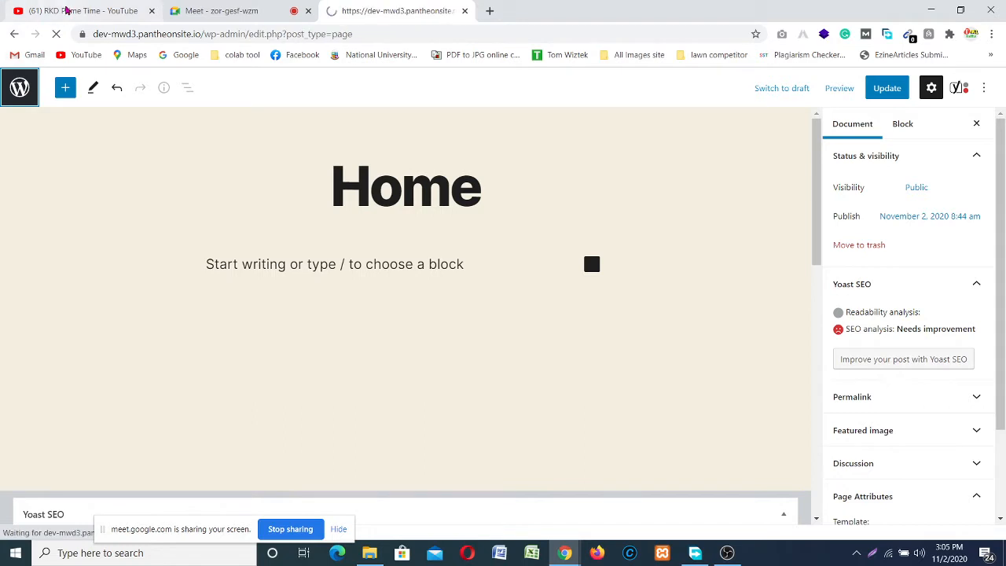
- Switch to Google Meet and mute the microphone, bring up and minimize OBS, and unmute the microphone
click(218, 8)
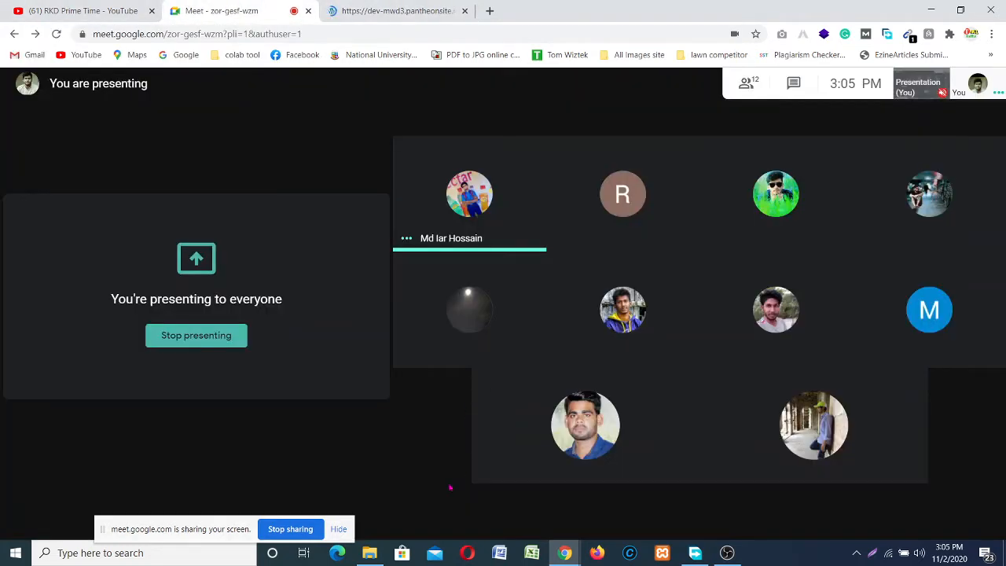
click(458, 514)
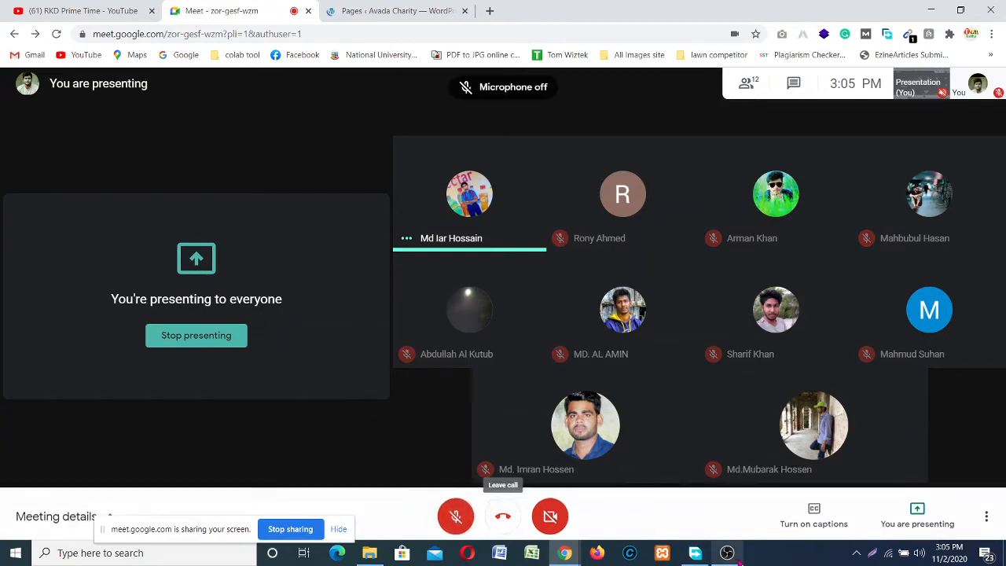
click(726, 553)
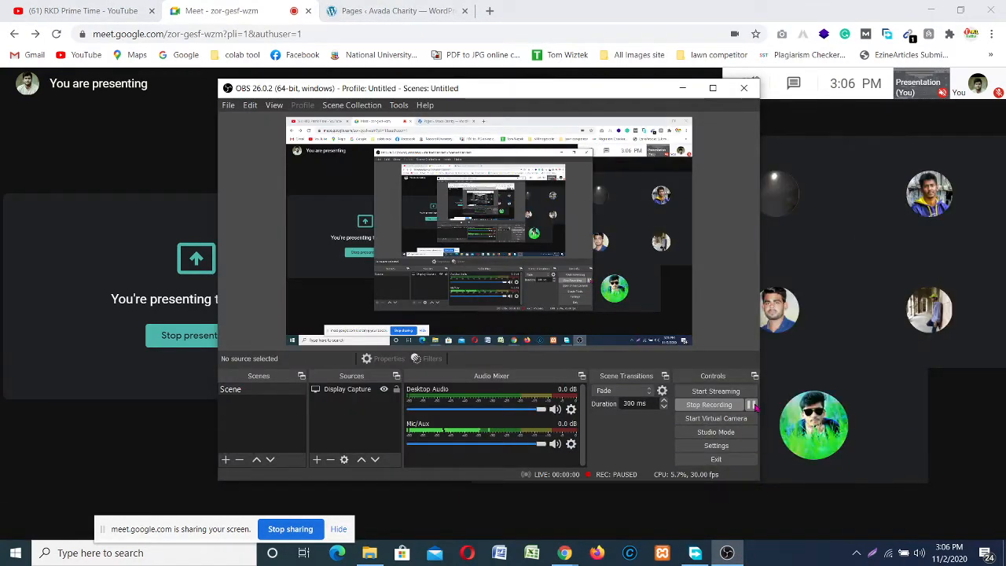
click(682, 88)
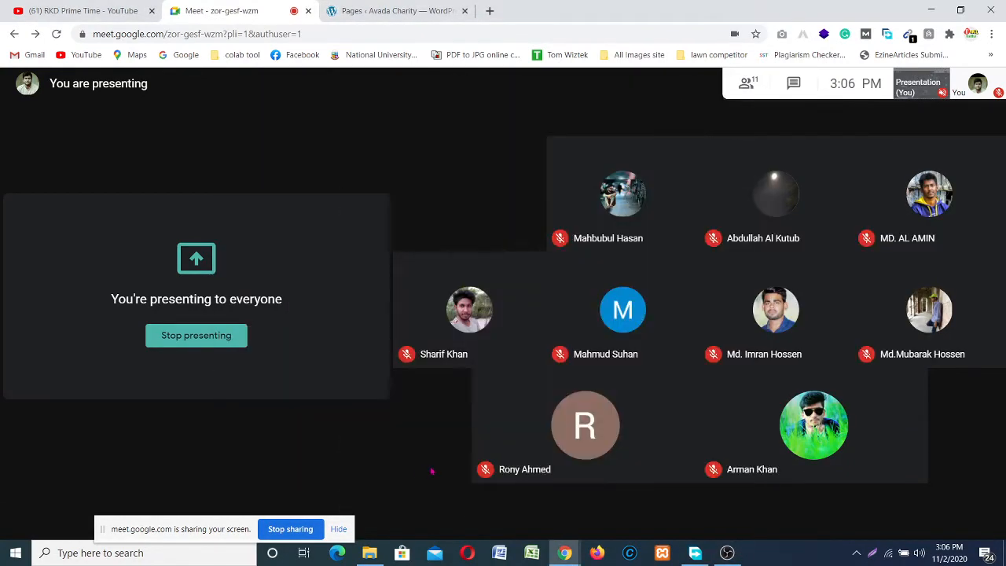
click(456, 511)
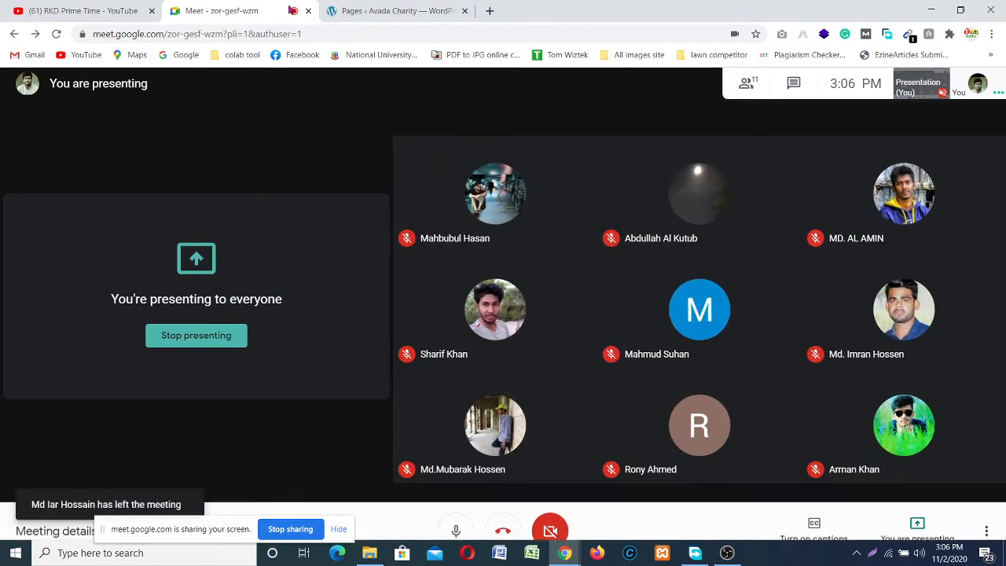
- Switch to the WordPress pages list, open the Home page for editing and dismiss the presenting notification
click(352, 10)
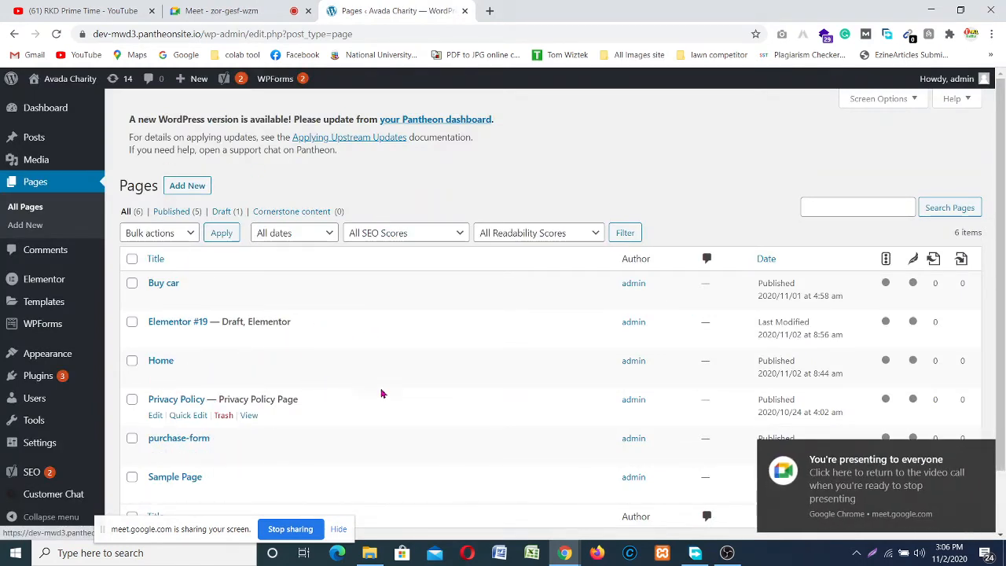
click(156, 377)
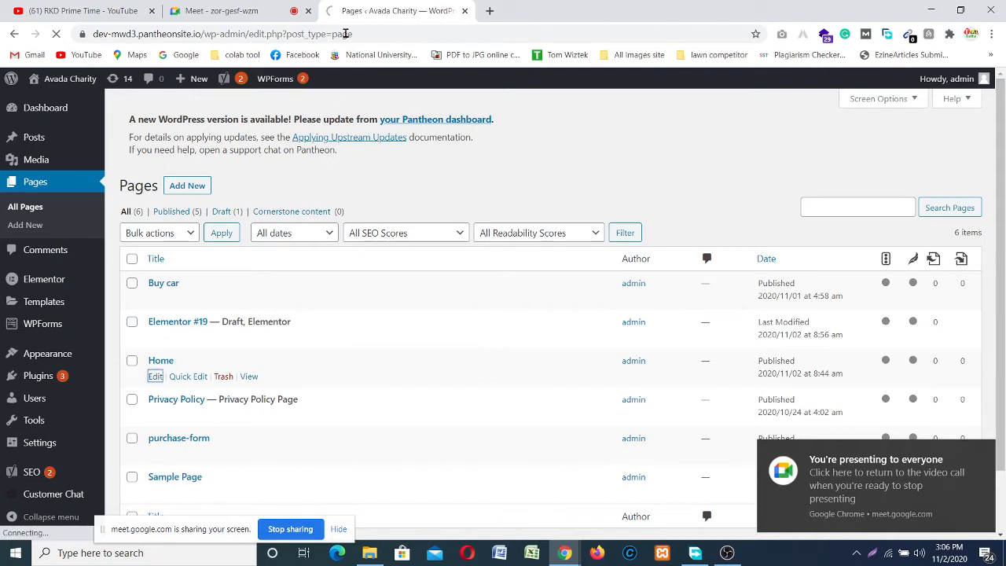
click(981, 453)
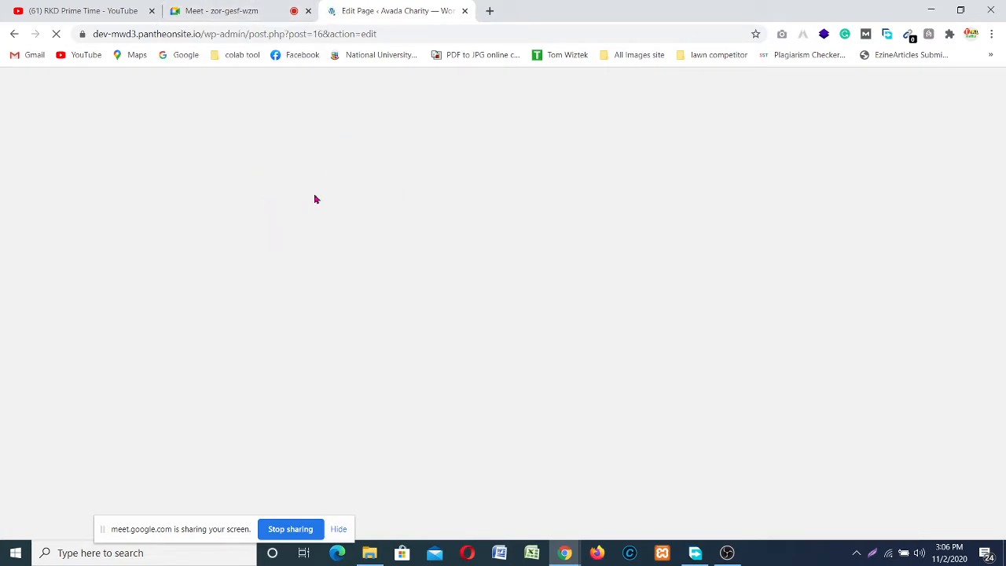
click(235, 12)
click(397, 11)
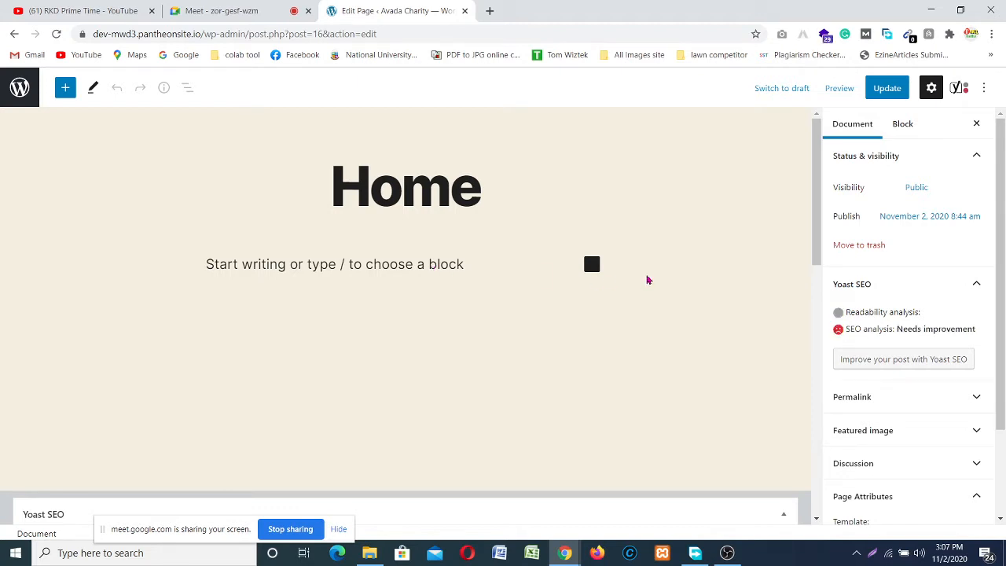
- Check that Elementor Full Width is the chosen template in Page Attributes and update the Home page
scroll(924, 330, down, 2)
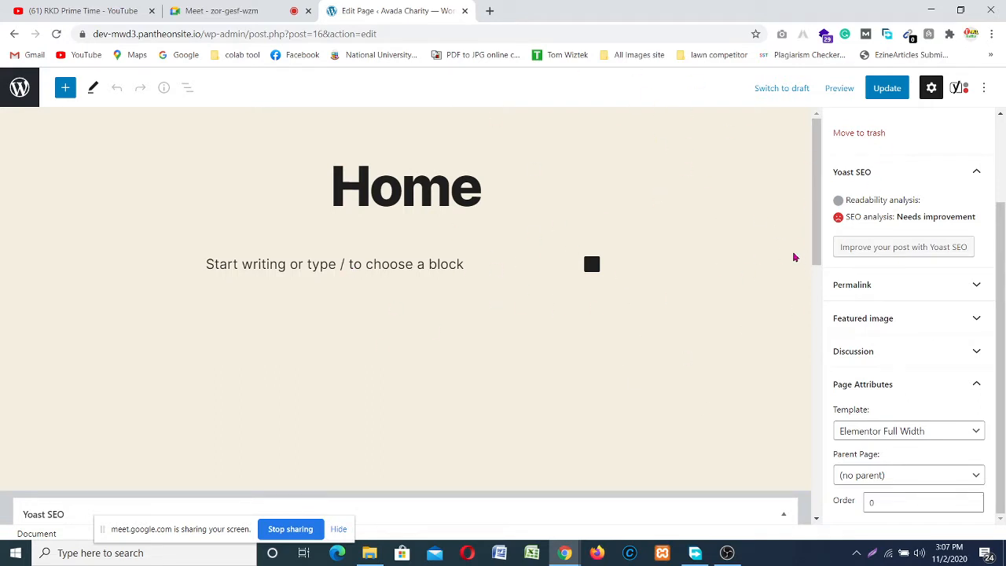
scroll(565, 345, down, 5)
scroll(550, 371, up, 5)
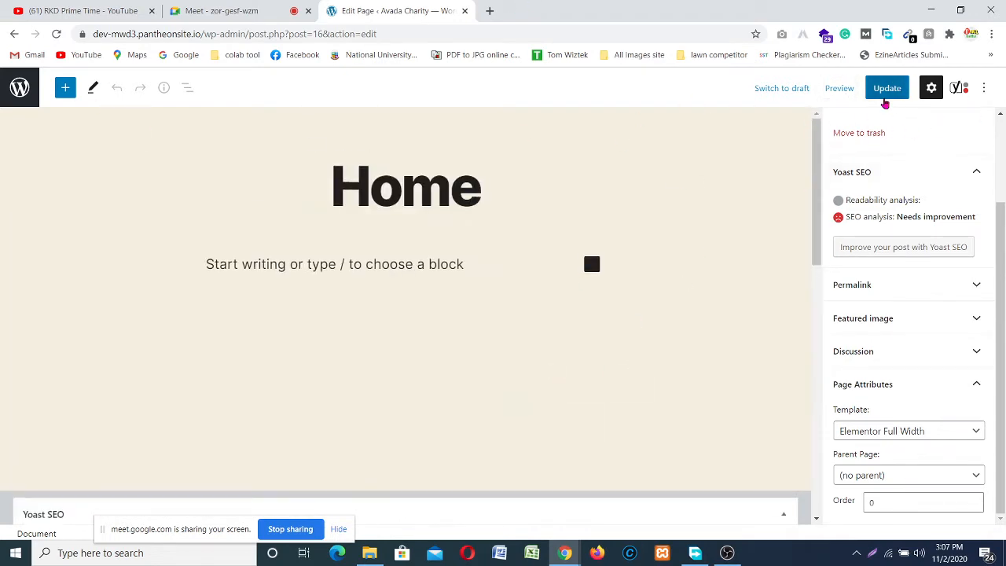
click(964, 434)
click(964, 434)
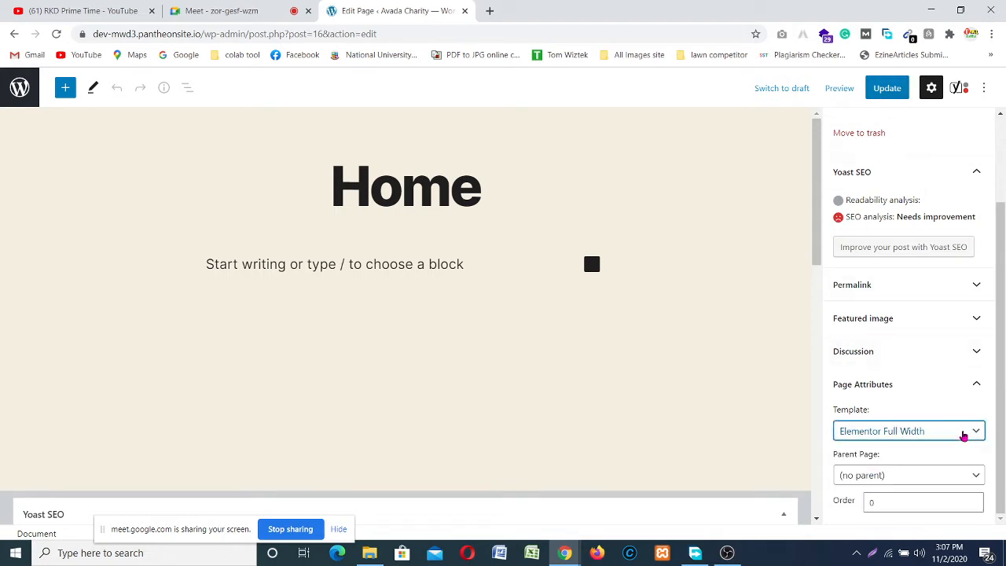
click(896, 91)
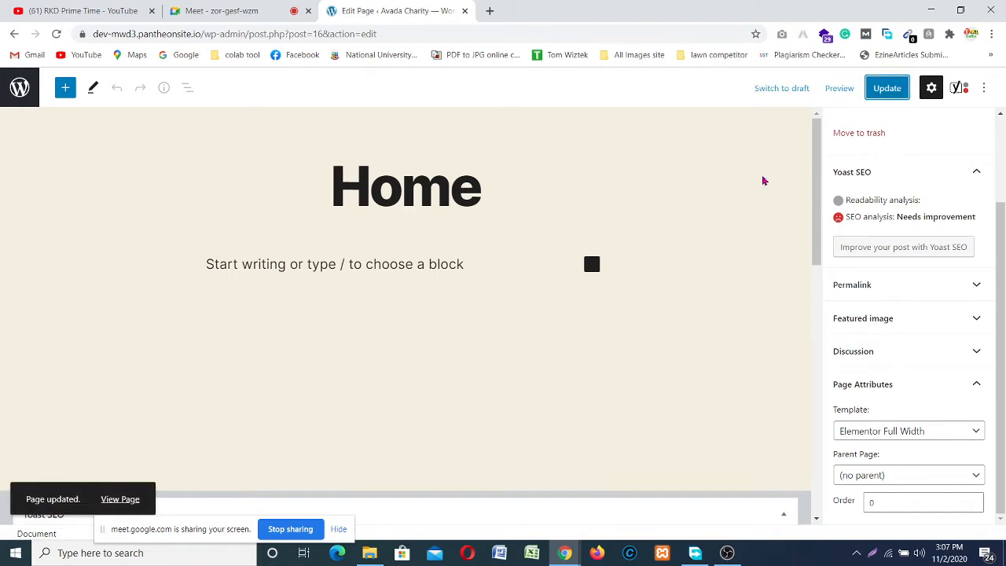
- View the live Home page in a new tab, move the screen-sharing bar out of the way and reload Home from the site navigation
right_click(114, 499)
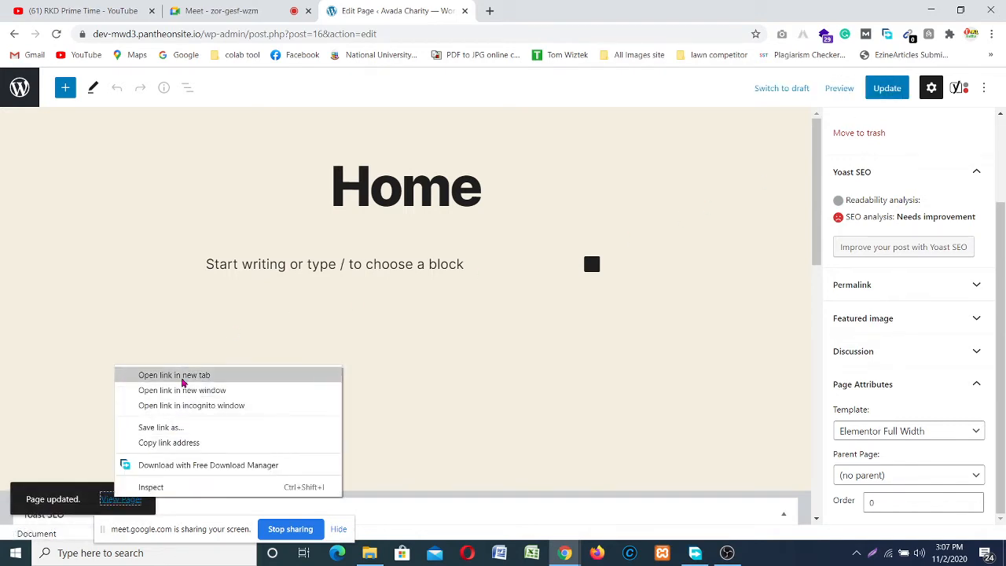
click(213, 376)
key(ctrl+Tab)
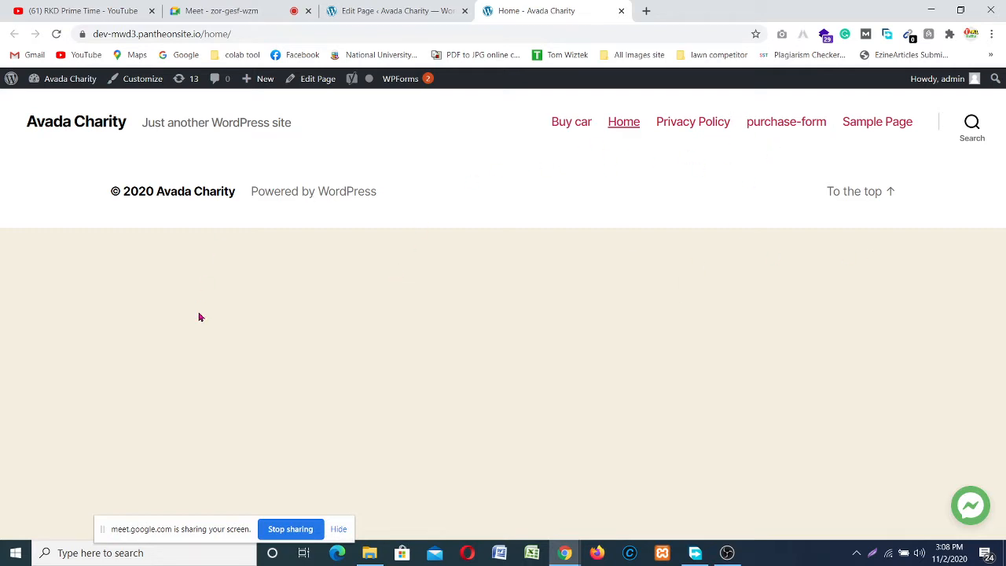
drag(142, 529, 110, 548)
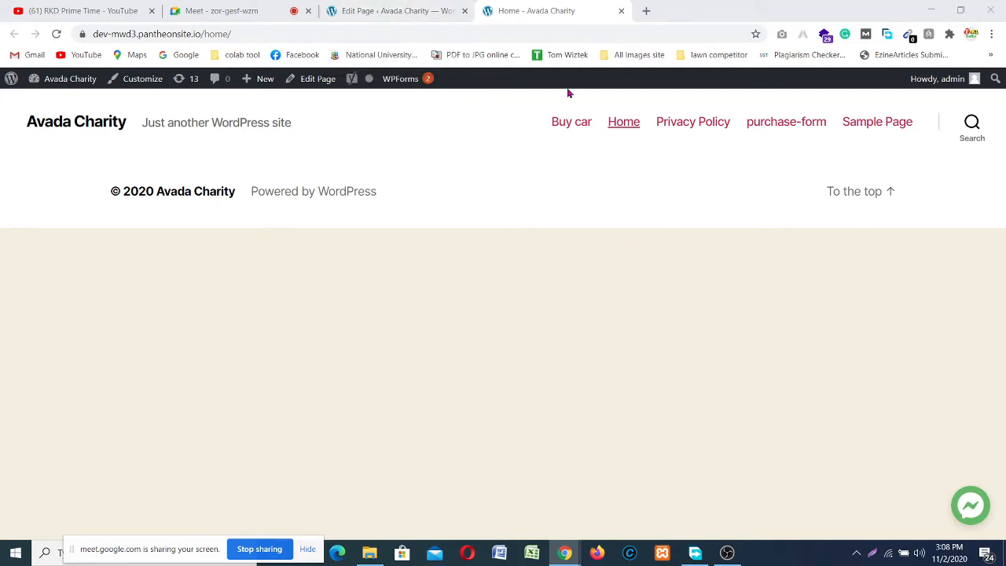
click(624, 126)
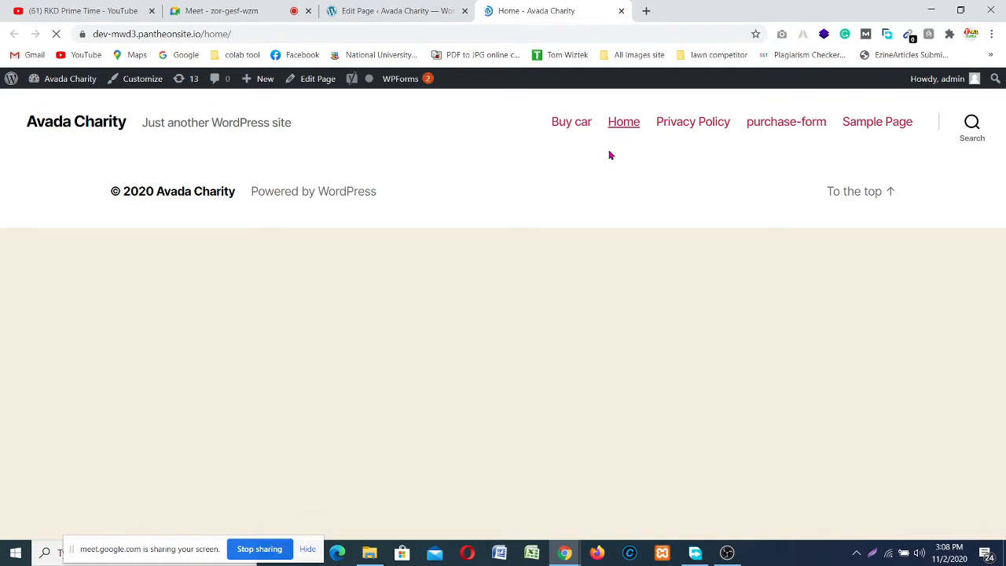
- Return to the Home page's editor and examine its Yoast SEO settings and Google preview
click(393, 10)
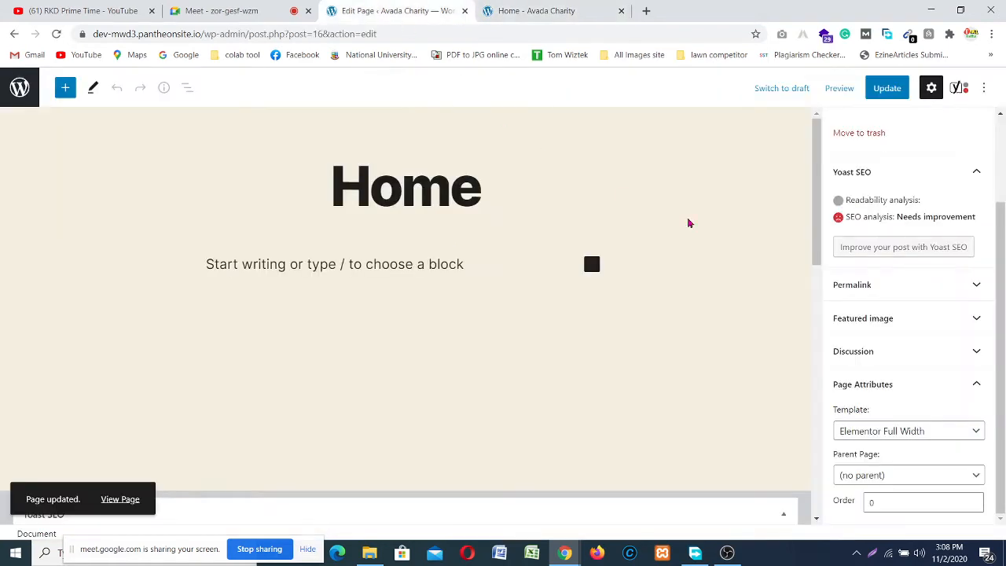
click(888, 250)
scroll(509, 391, down, 7)
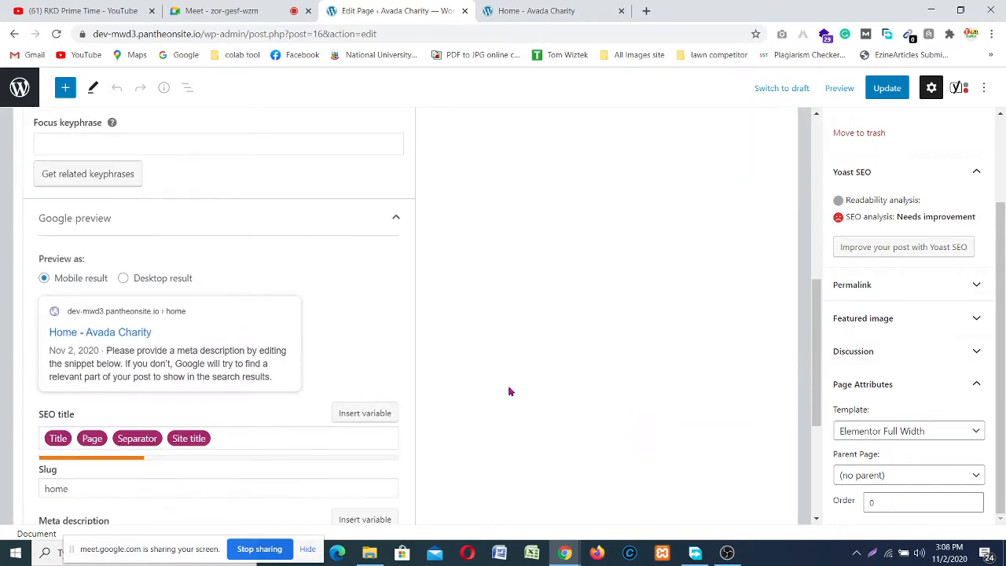
scroll(509, 357, up, 7)
scroll(509, 358, up, 3)
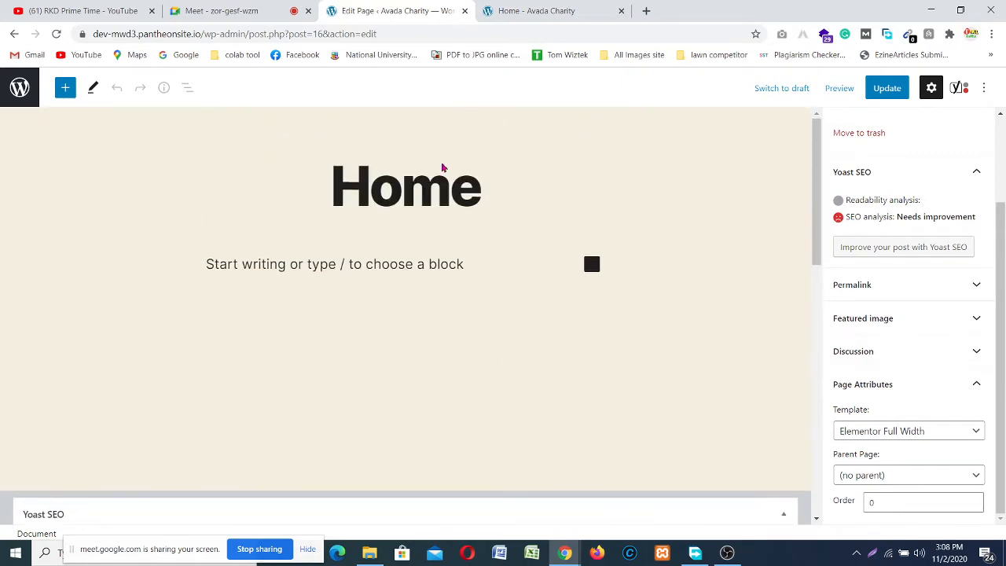
click(885, 96)
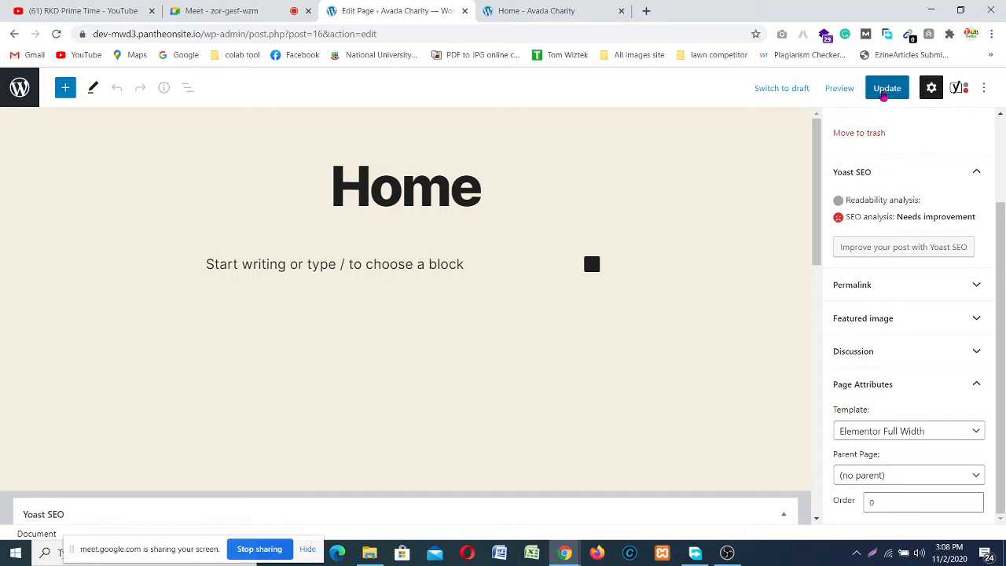
- Open the Elementor #19 draft for editing from the pages list and close the live Home page tab
click(21, 88)
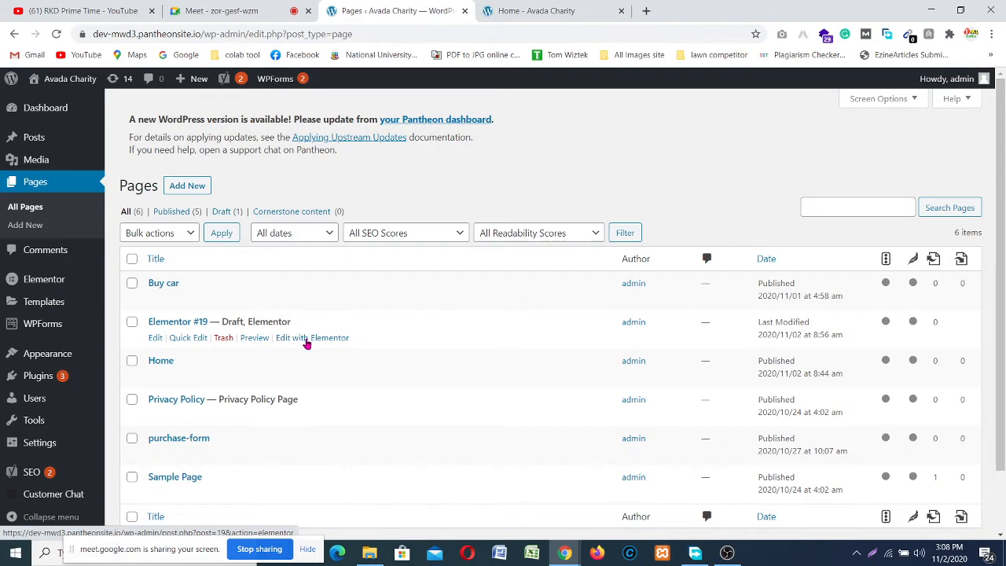
click(156, 337)
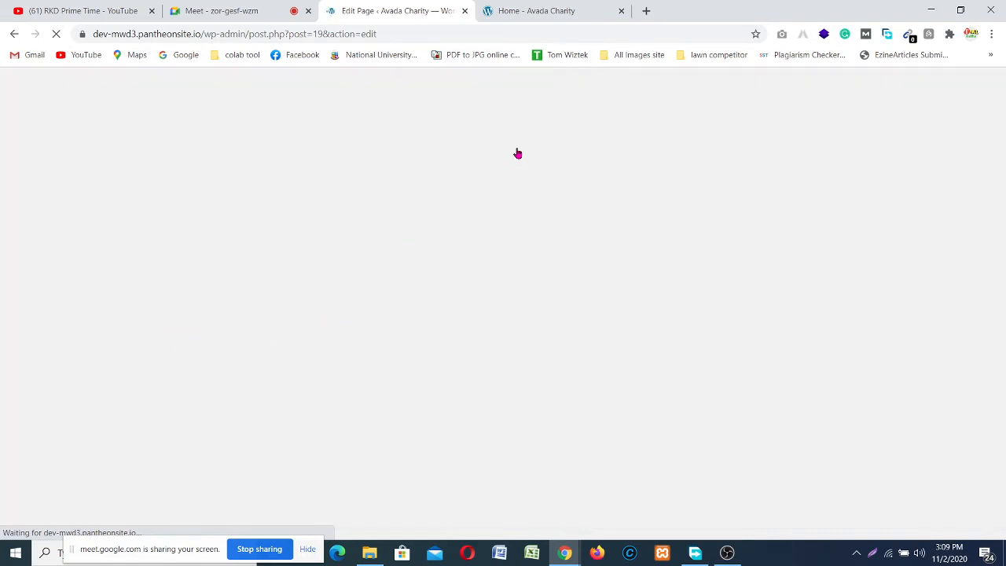
click(555, 11)
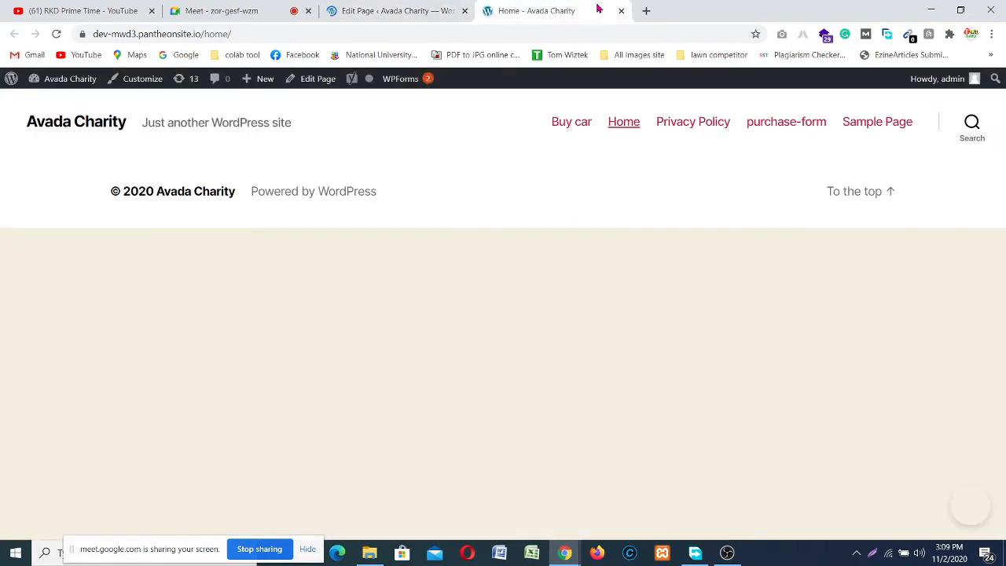
click(621, 11)
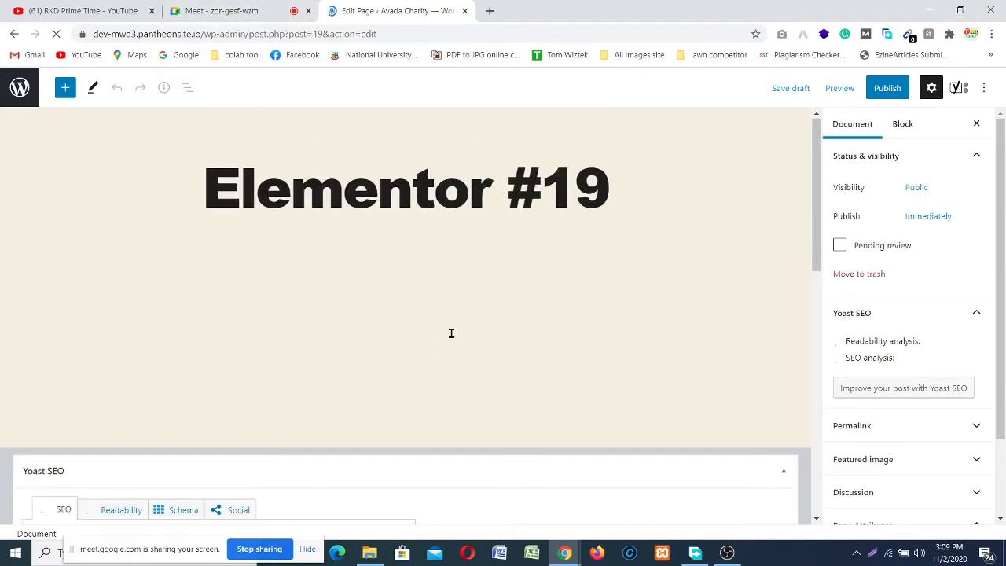
- Replace the Elementor #19 page title with "Home 1"
triple_click(203, 187)
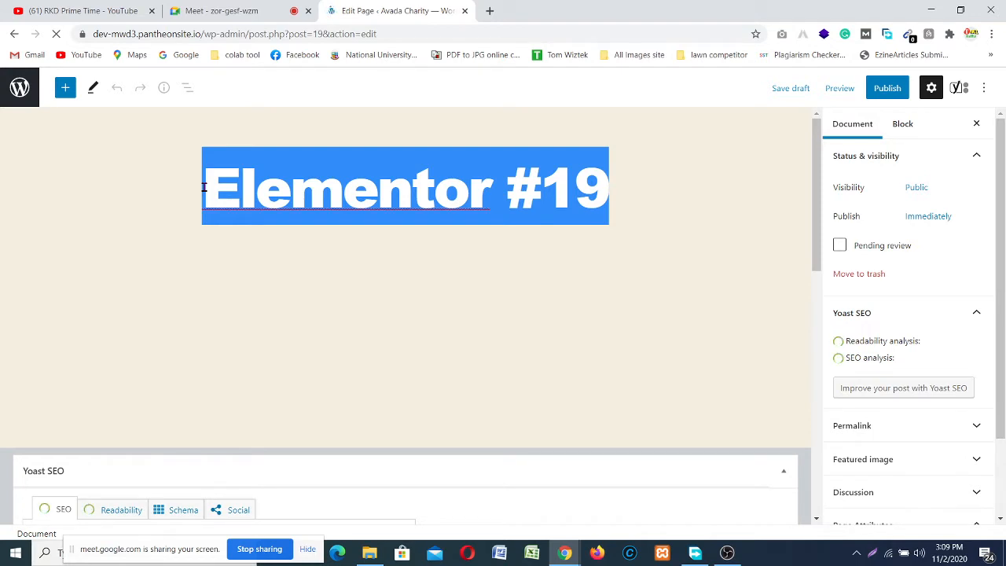
text(Home)
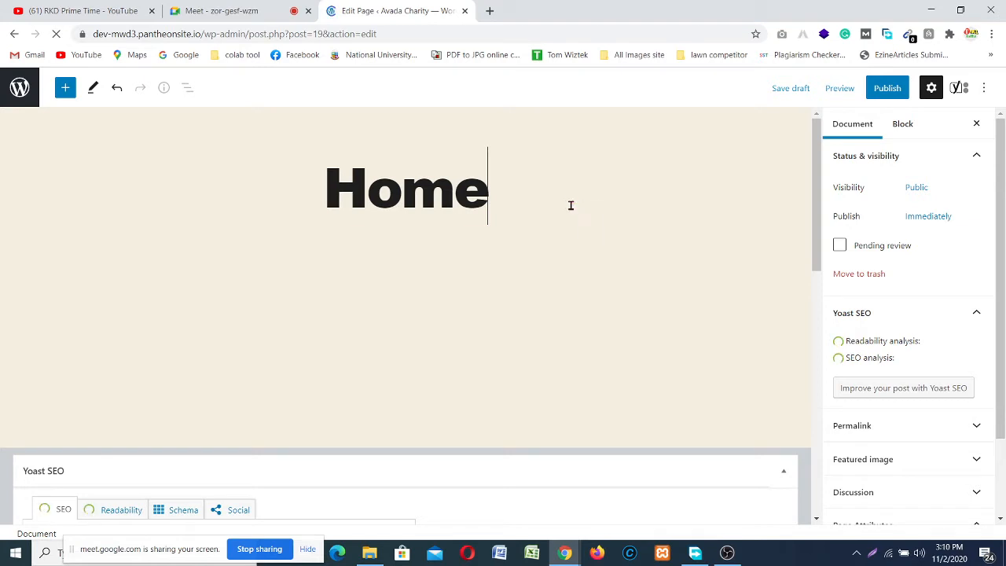
text(1)
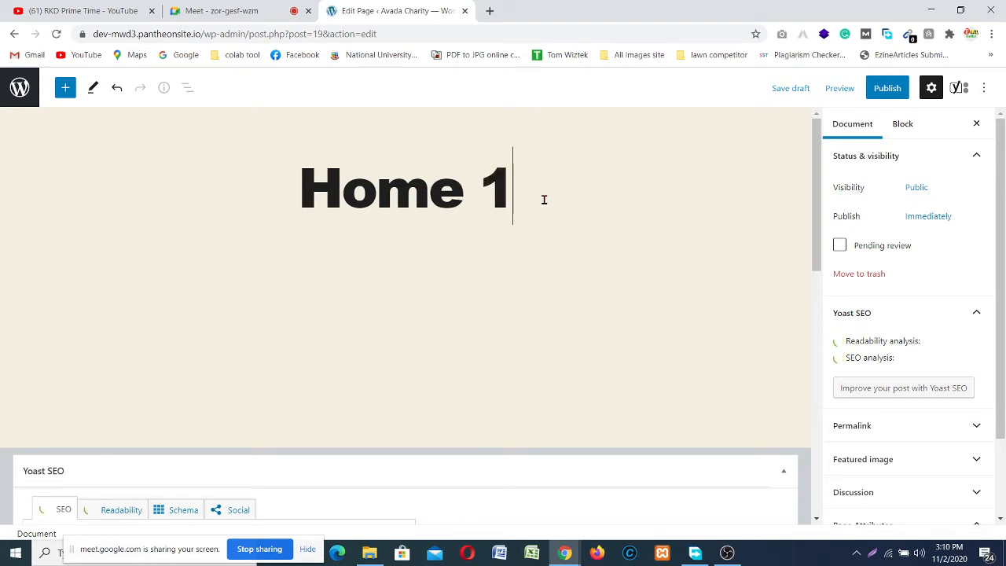
- Publish the Home 1 page with public visibility and return to the pages list
click(890, 91)
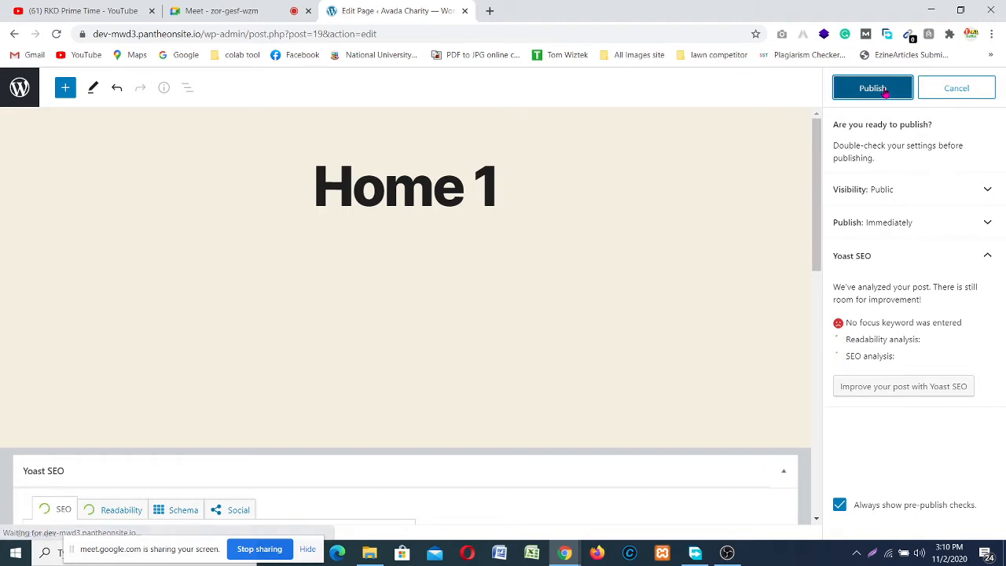
click(881, 91)
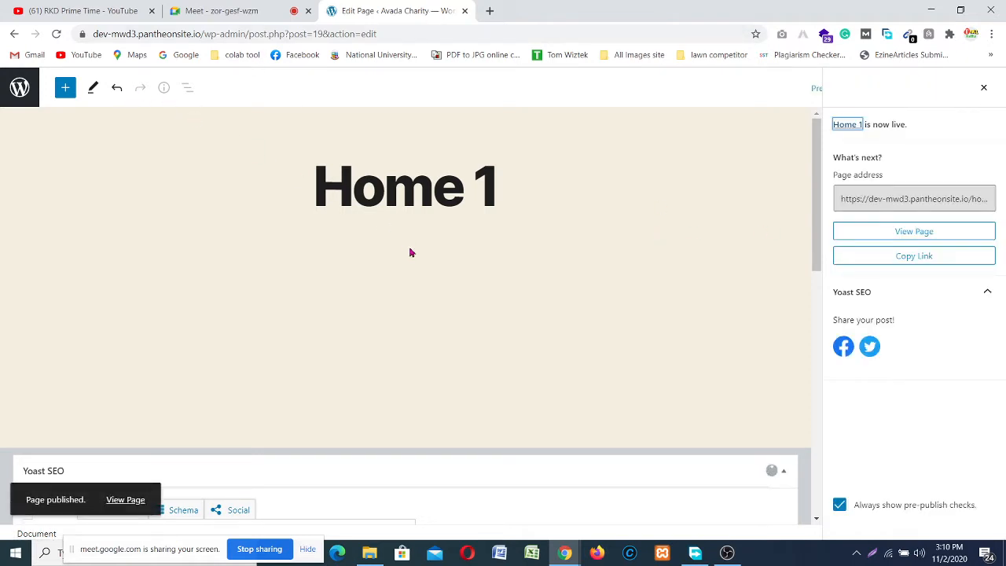
click(15, 35)
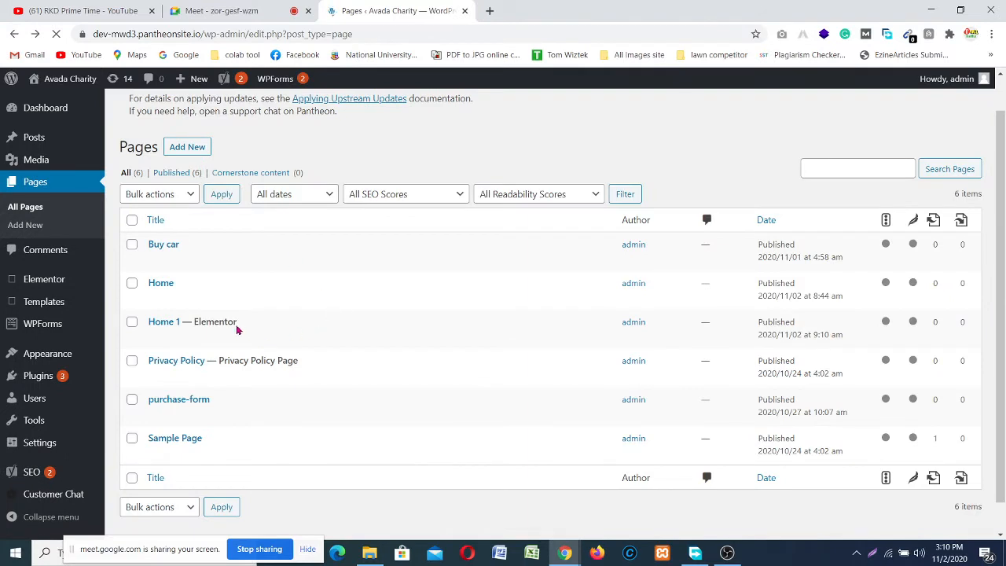
- Open the Home 1 page from the pages list for editing with Elementor
scroll(253, 327, up, 1)
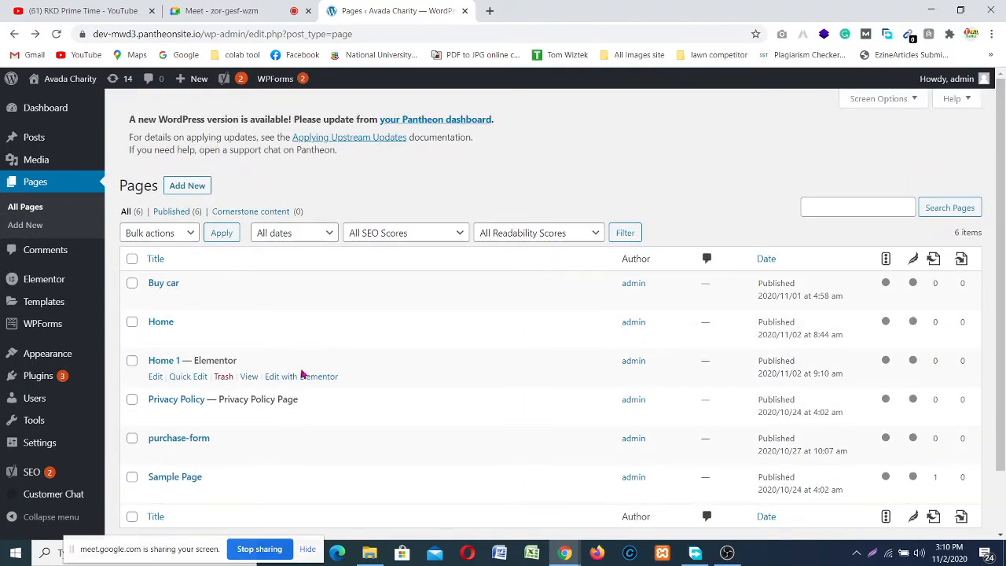
click(309, 379)
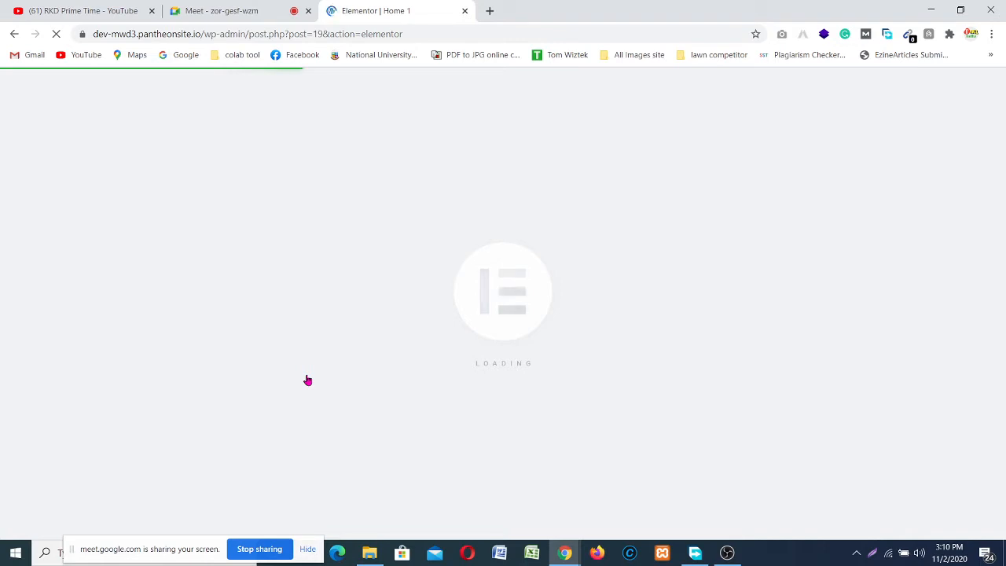
- Switch to the Google Meet call, stop presenting the screen and turn off the microphone
click(214, 10)
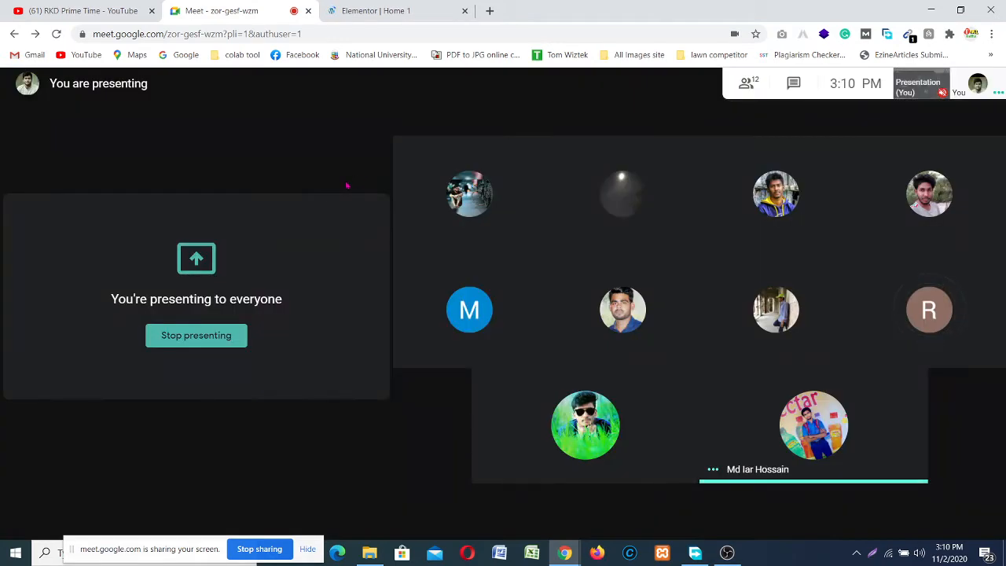
click(197, 338)
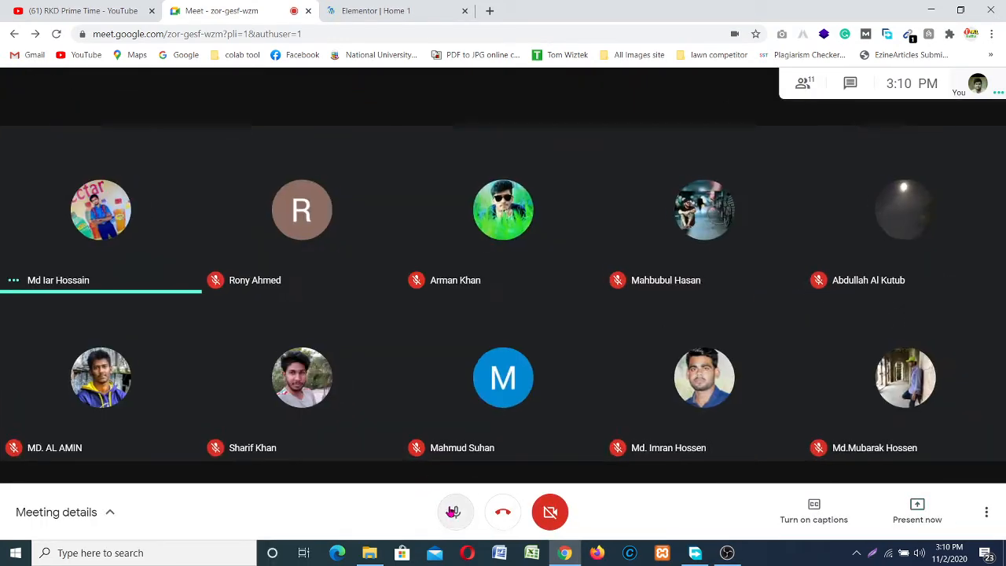
click(456, 512)
click(727, 552)
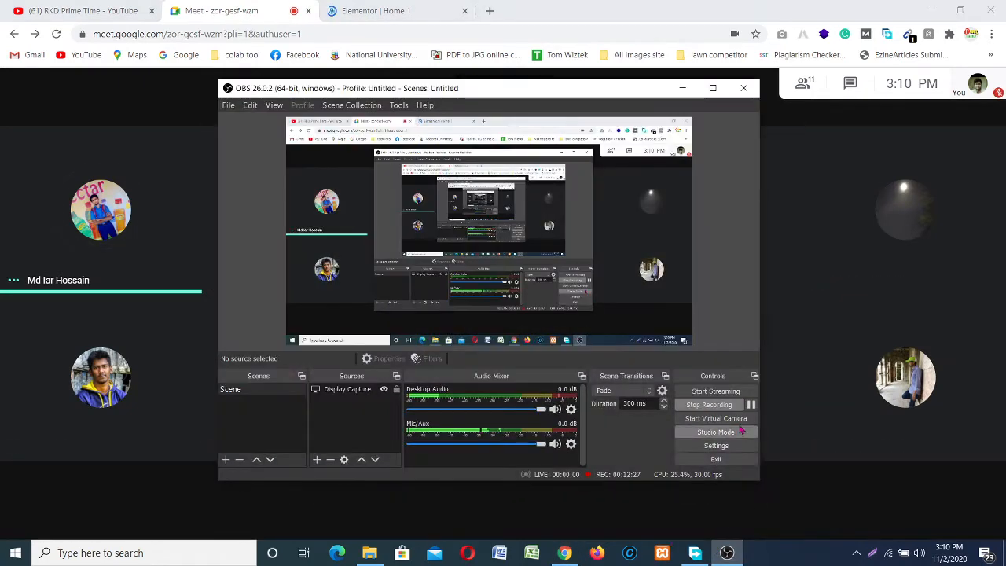
click(751, 405)
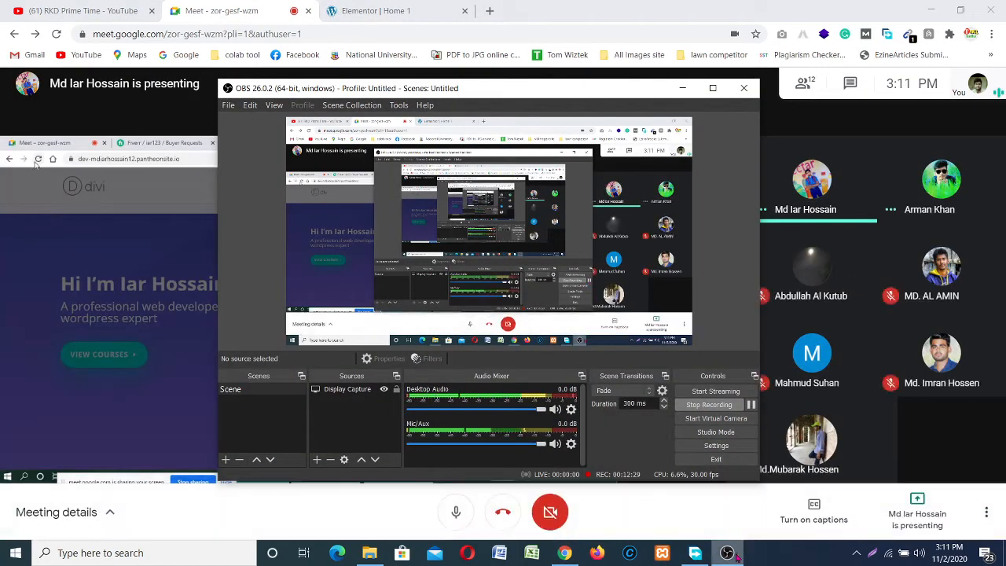
click(727, 553)
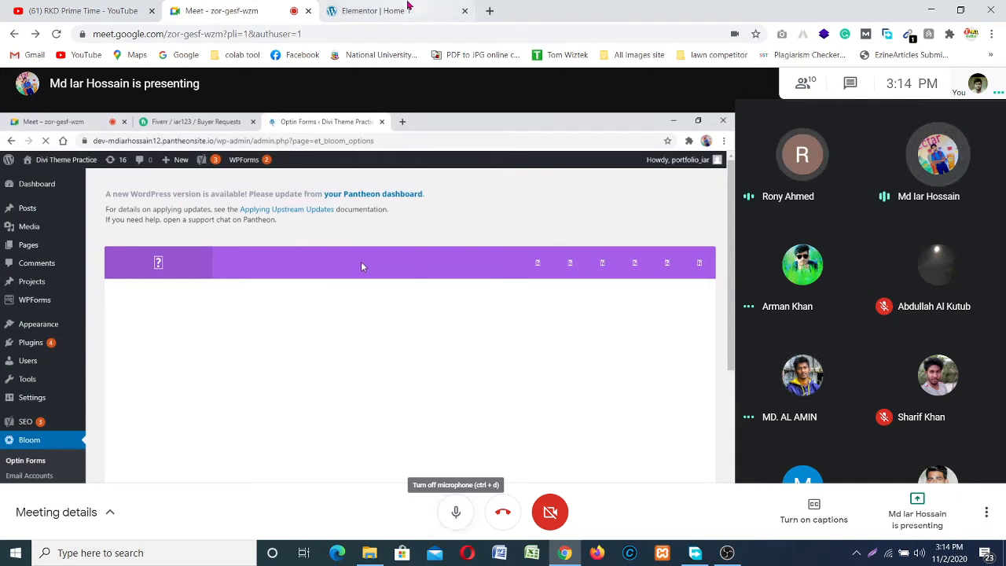
- Return to the Home 1 page in Elementor and look over its layout and post settings
click(413, 9)
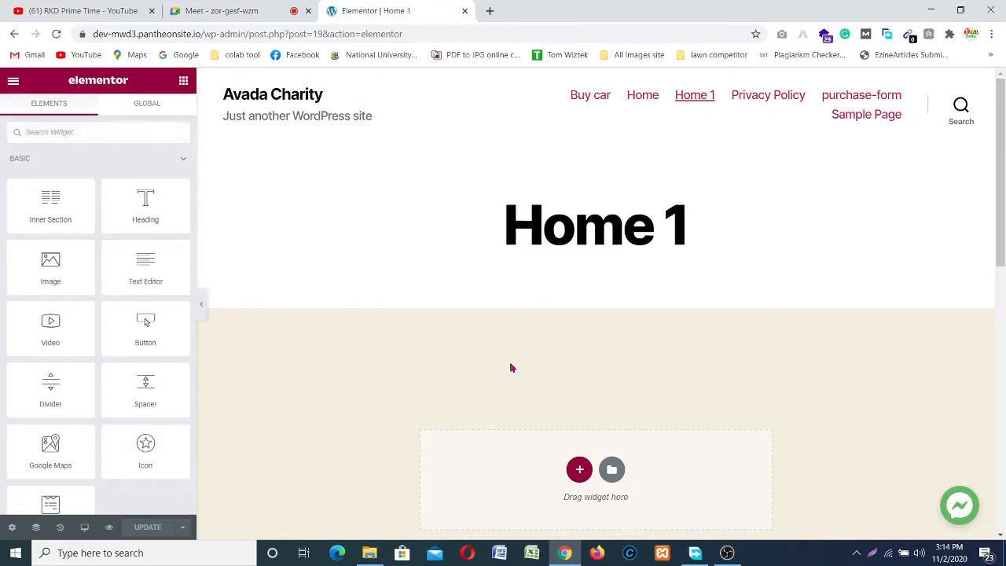
scroll(561, 294, down, 2)
scroll(568, 291, up, 2)
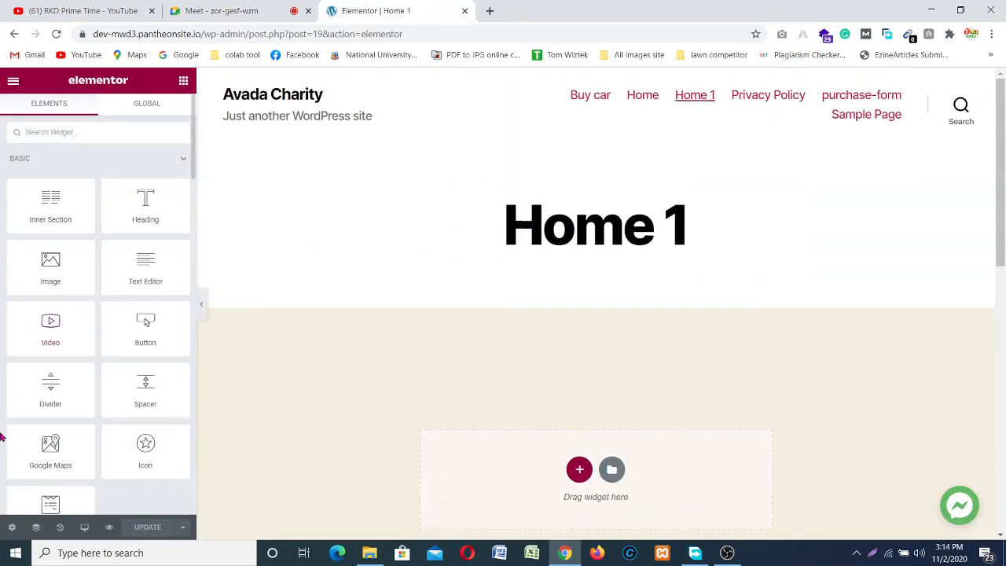
click(11, 527)
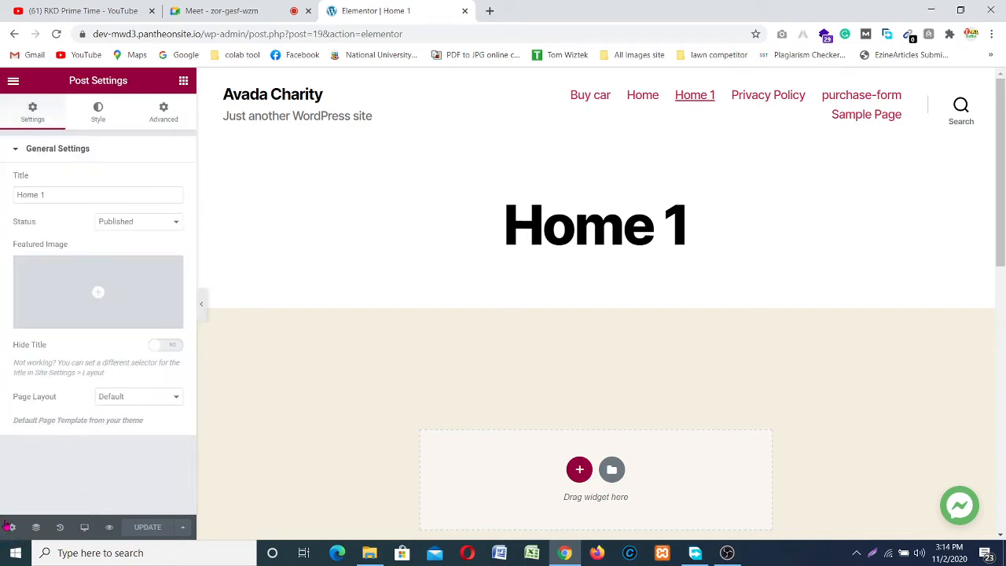
click(290, 418)
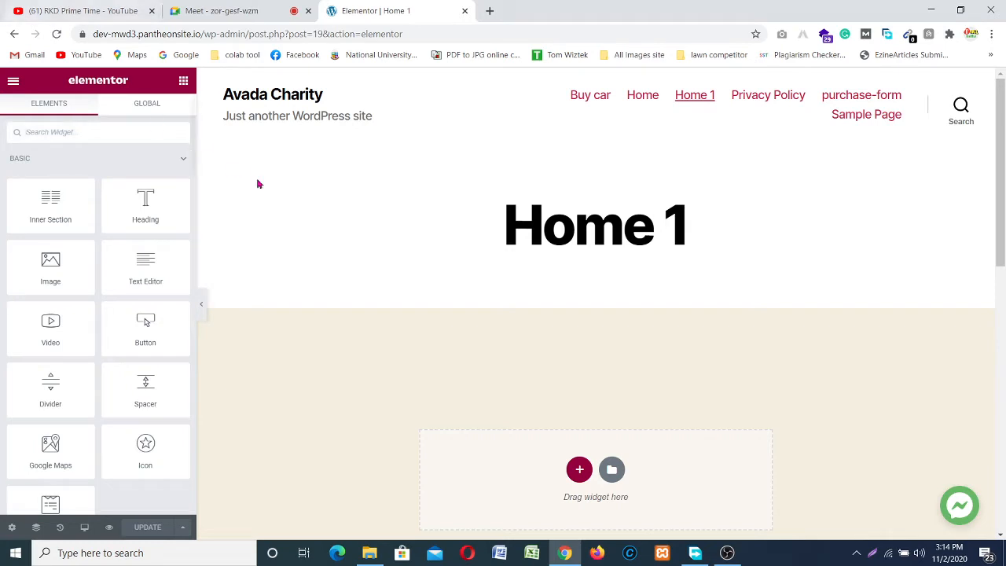
click(279, 14)
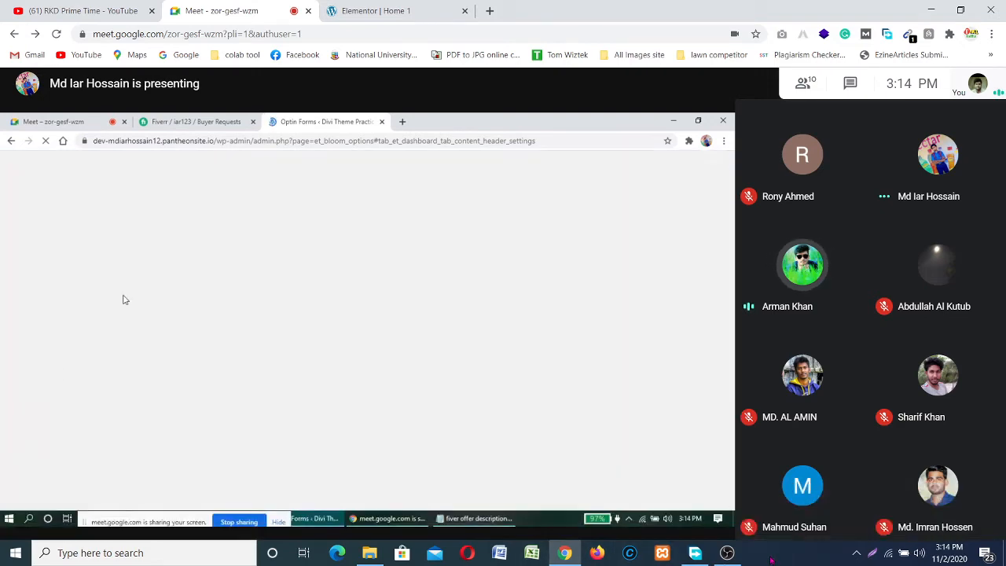
click(727, 553)
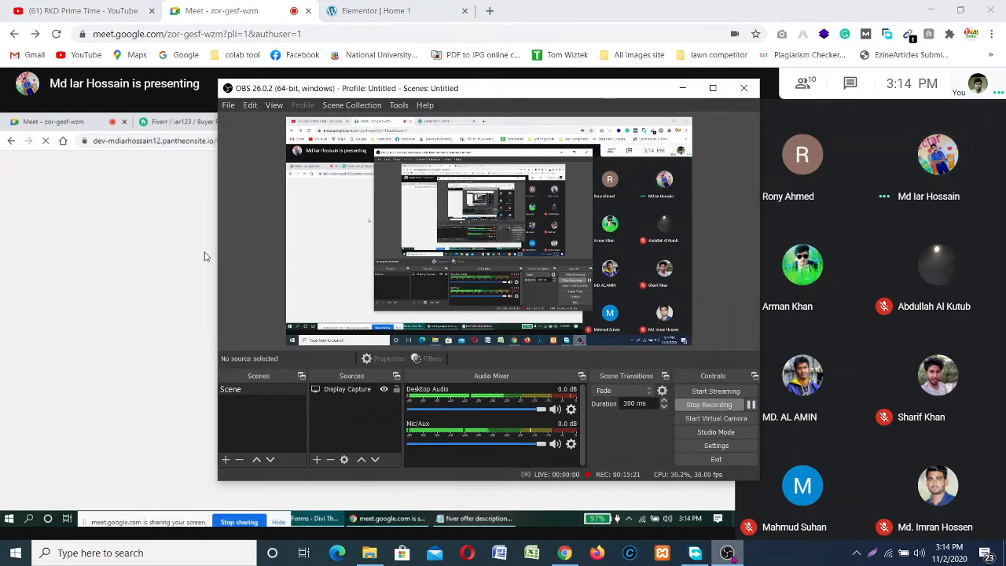
click(203, 256)
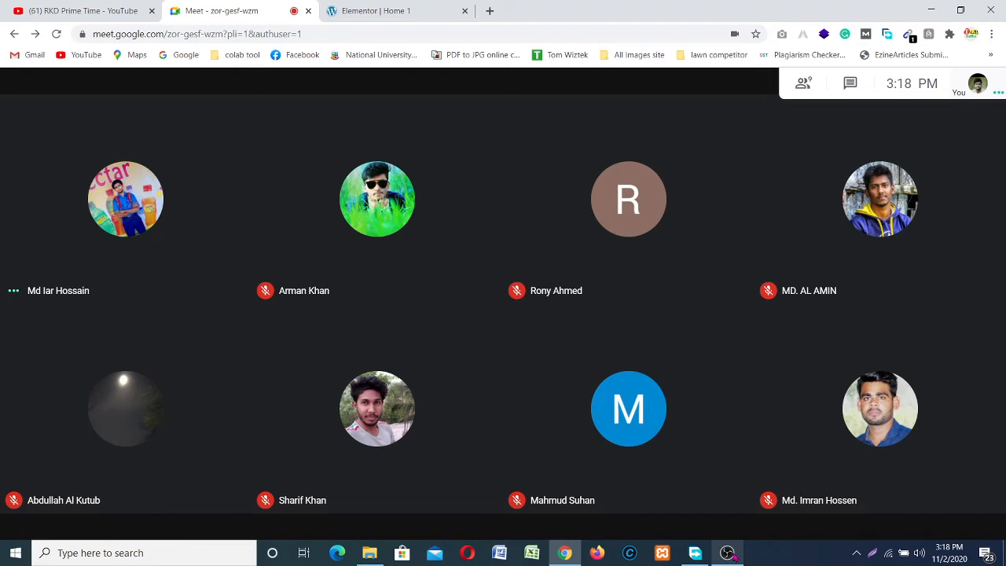
click(419, 8)
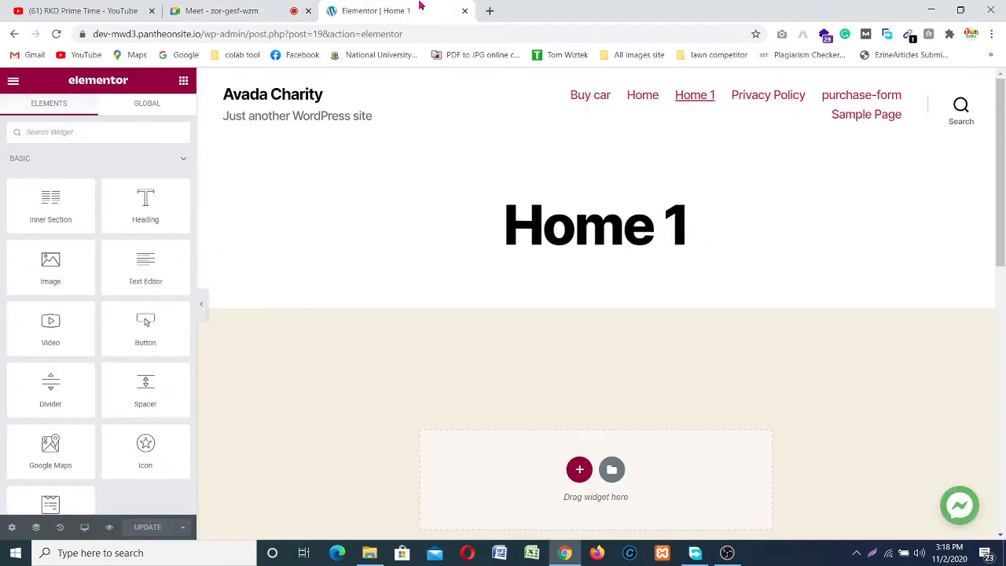
- Switch to the Google Meet call and turn off the microphone
click(260, 14)
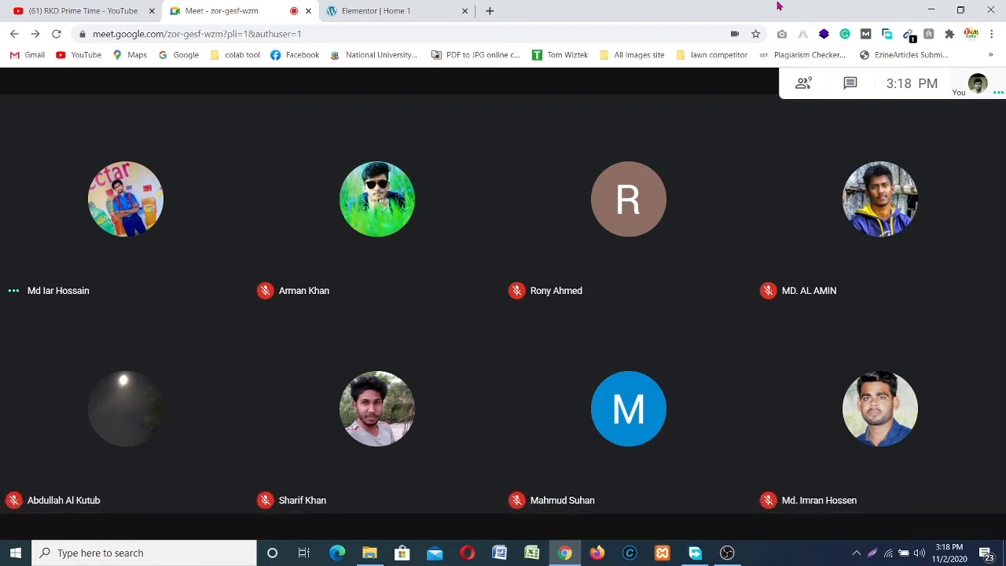
click(456, 509)
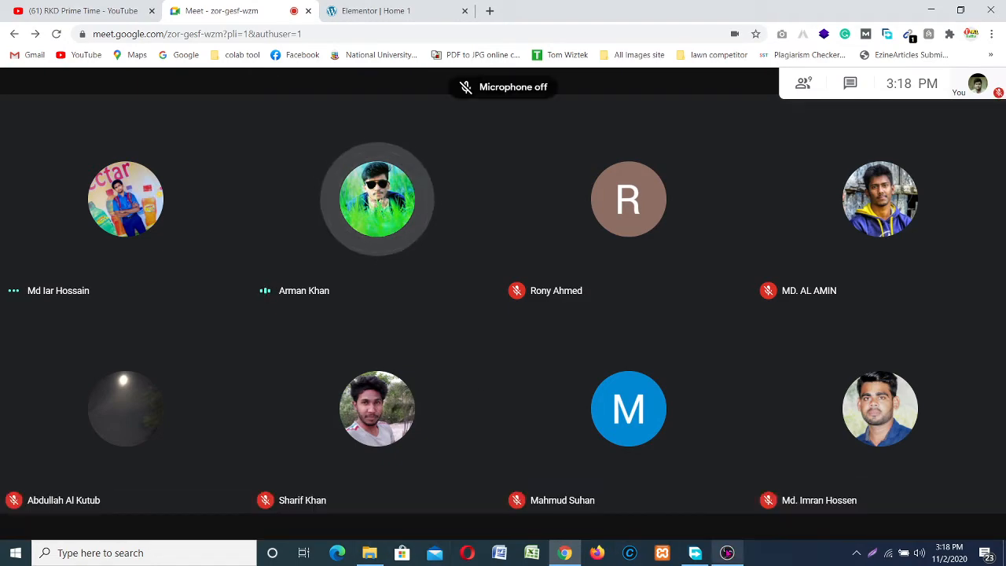
key(alt+Tab)
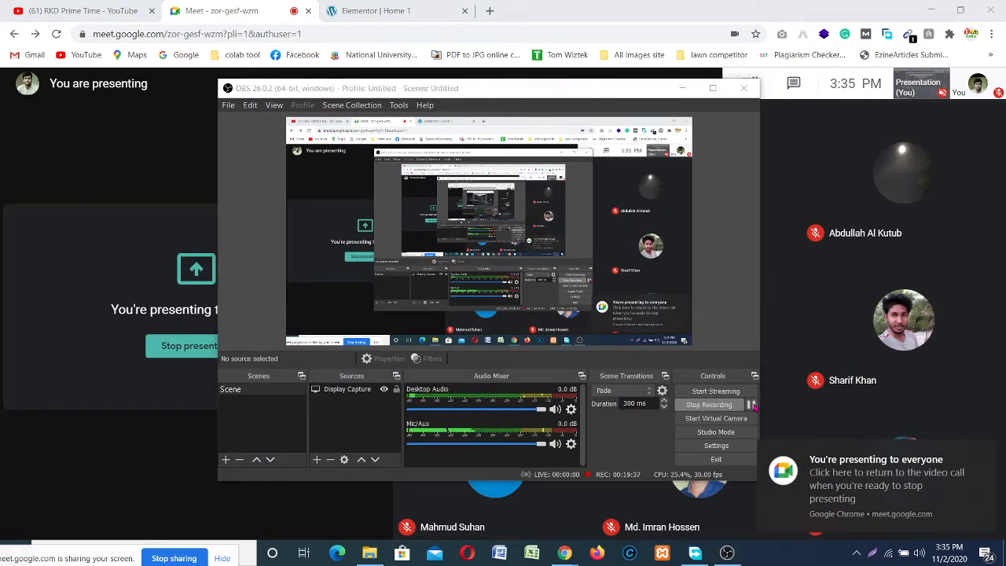
- Hide the OBS window and turn the Google Meet microphone back on
click(683, 89)
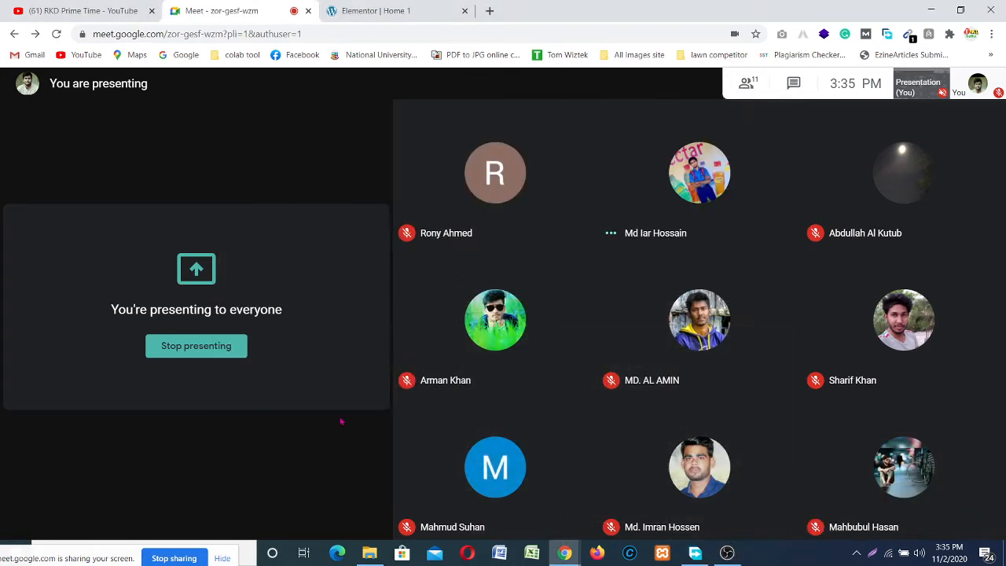
click(455, 526)
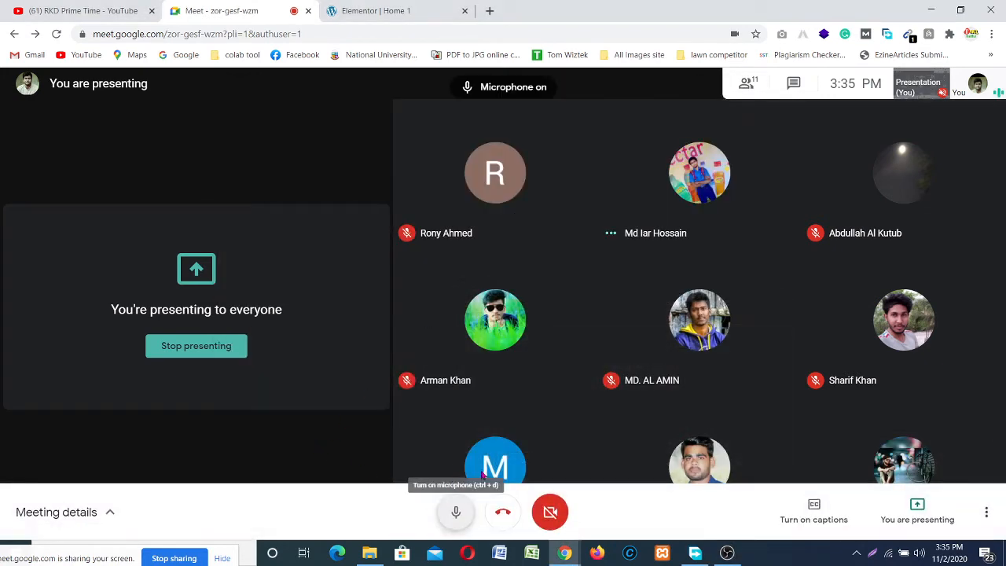
click(737, 556)
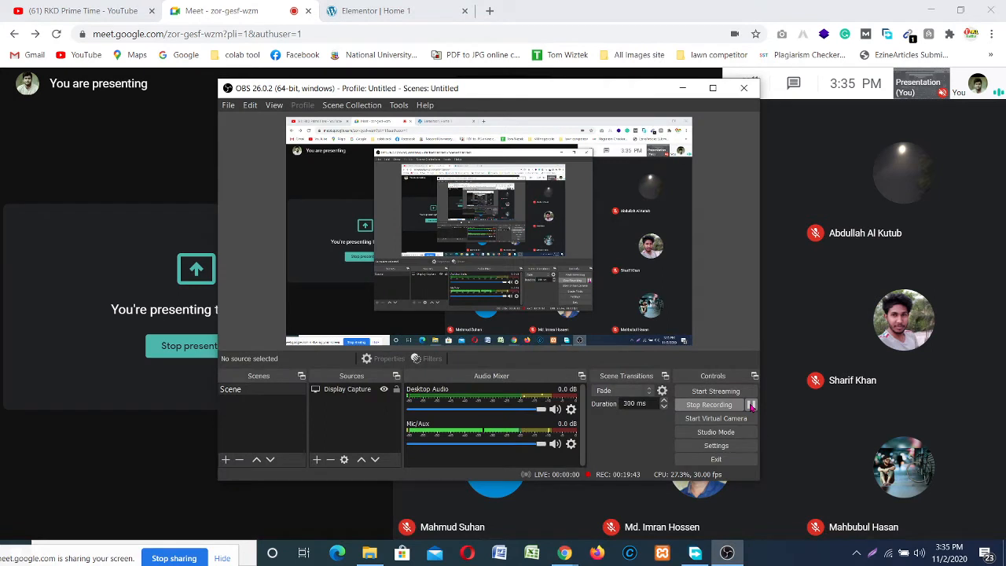
click(683, 89)
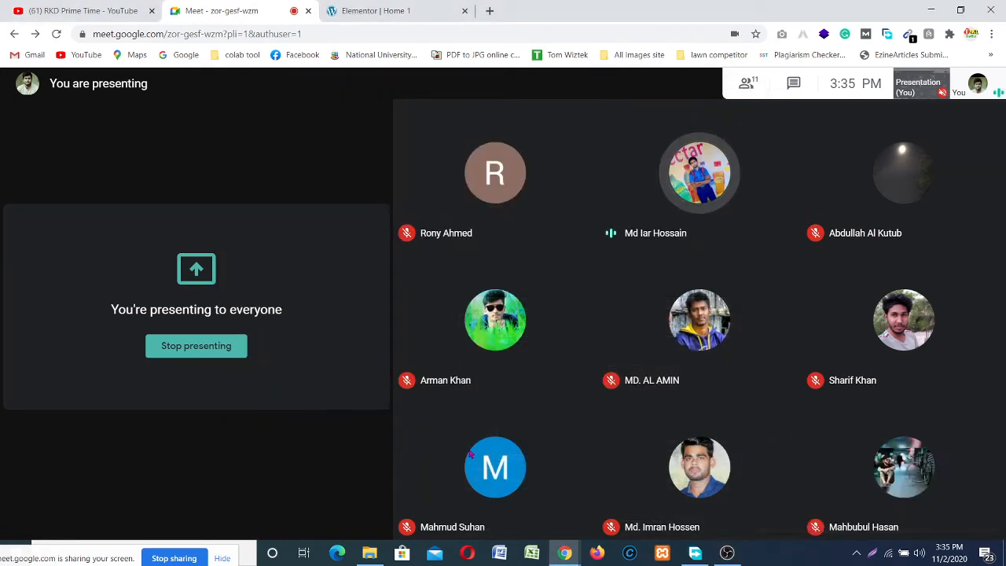
- Return to the Home 1 page in Elementor and review the section with the heading, text and globe image
click(377, 10)
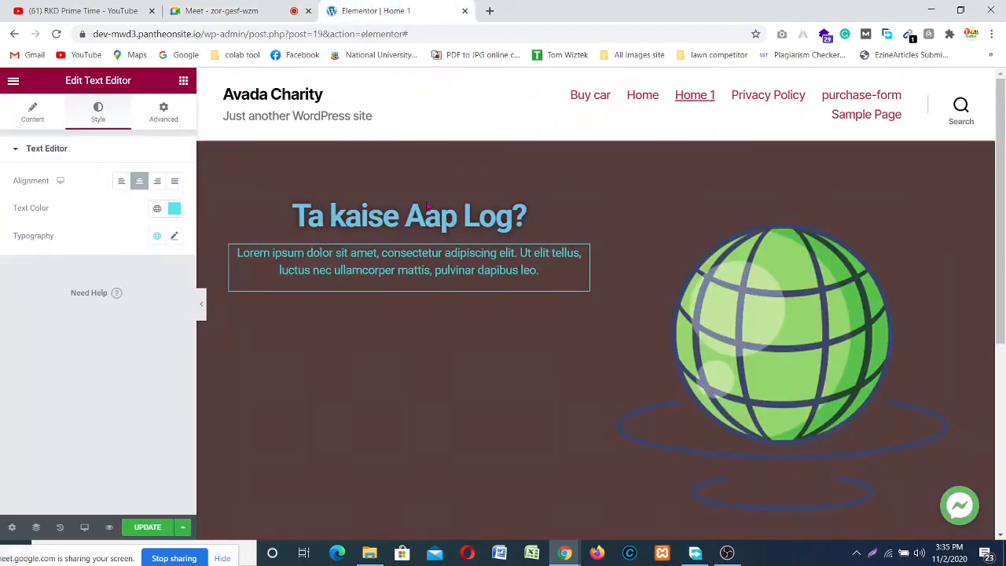
scroll(748, 268, down, 3)
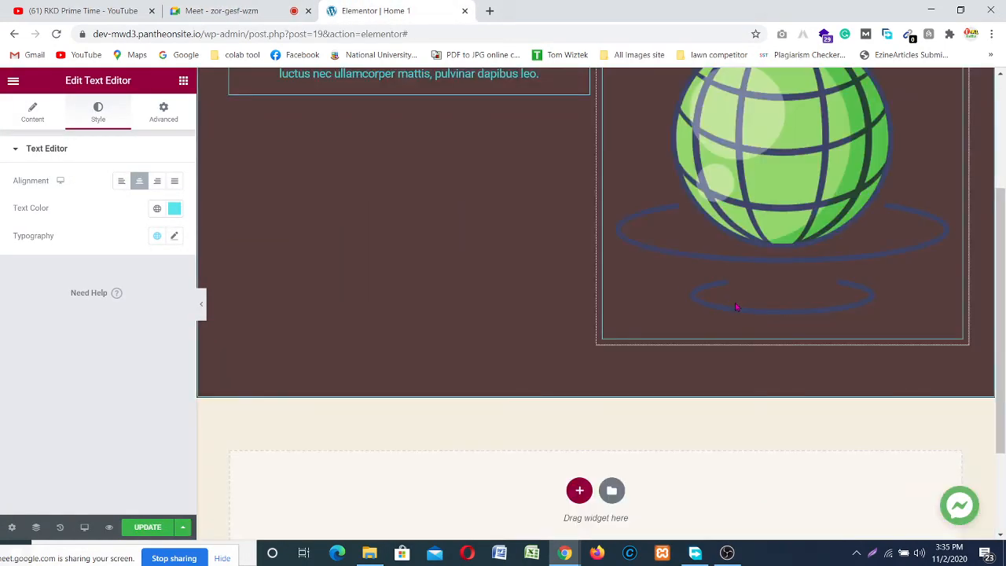
scroll(698, 293, up, 3)
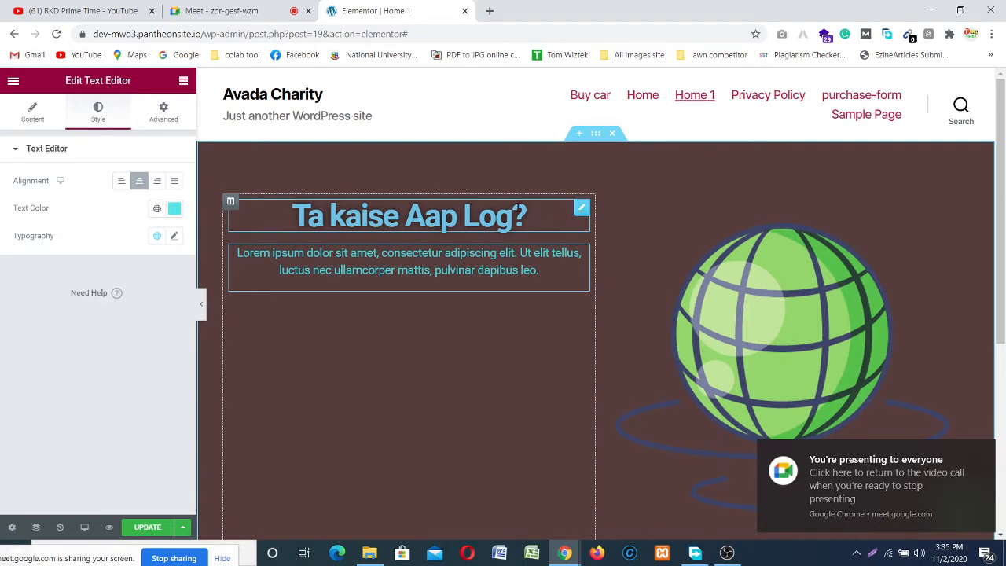
- Try a 76 px margin on all sides of the "Ta kaise Aap Log?" heading, and reset it to 0
click(543, 212)
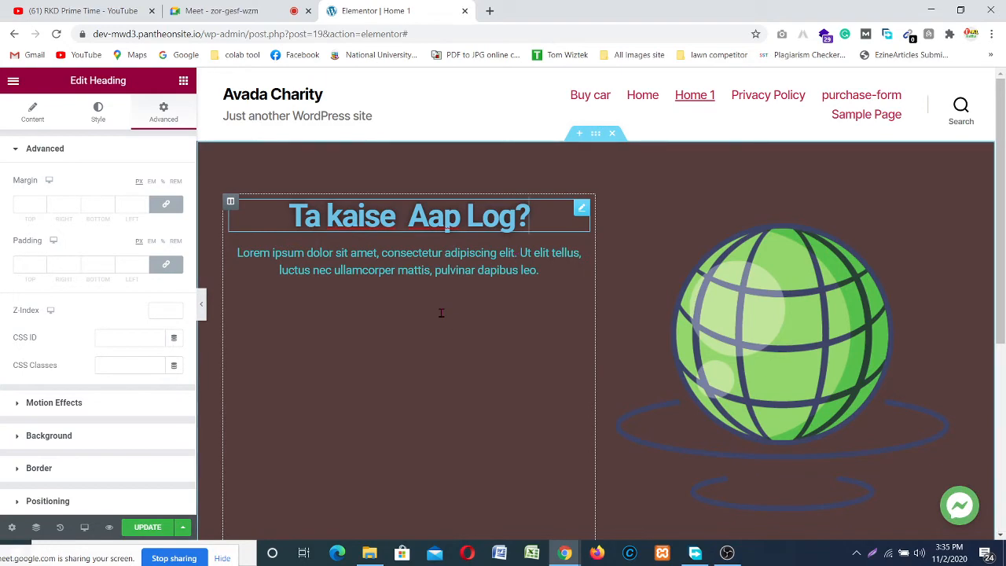
scroll(401, 238, down, 2)
scroll(401, 238, up, 2)
click(43, 203)
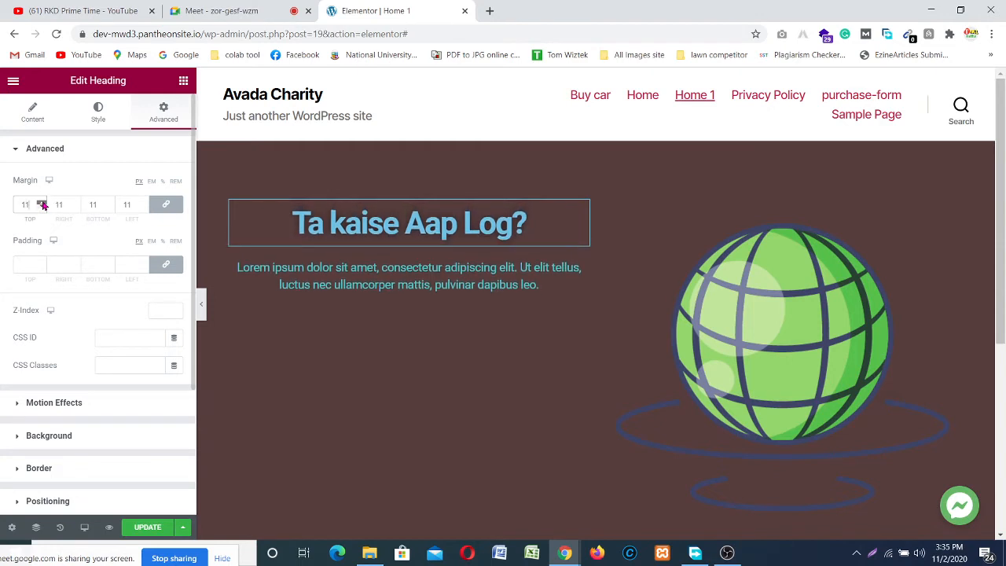
drag(42, 203, 41, 205)
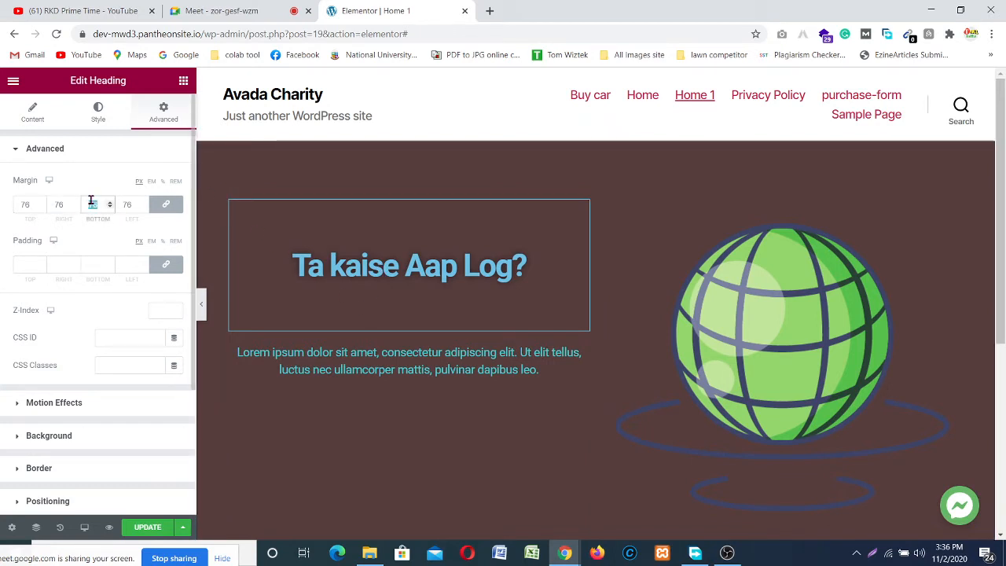
text(0)
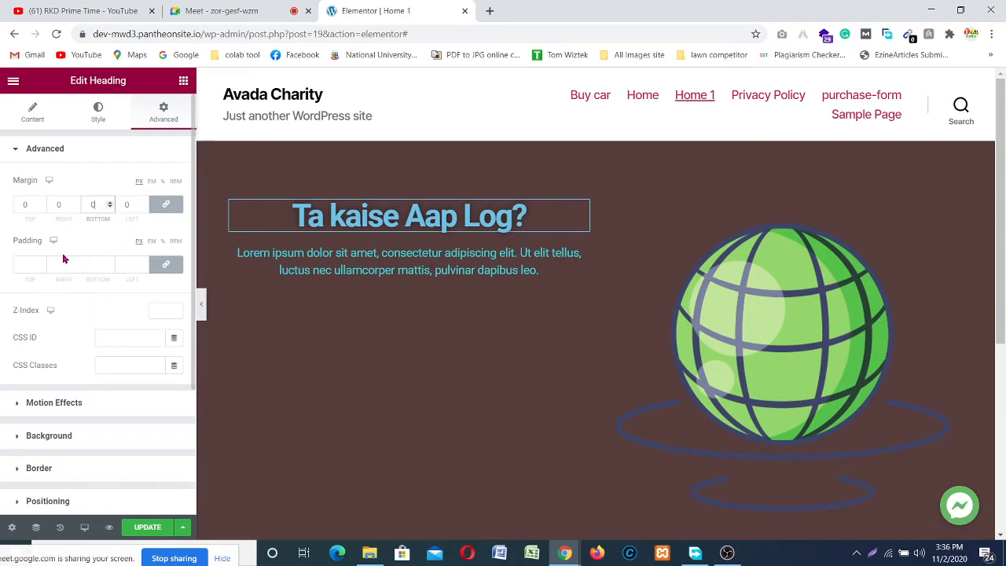
- Set the "Ta kaise Aap Log?" heading's margin to 80 px on all sides
click(23, 204)
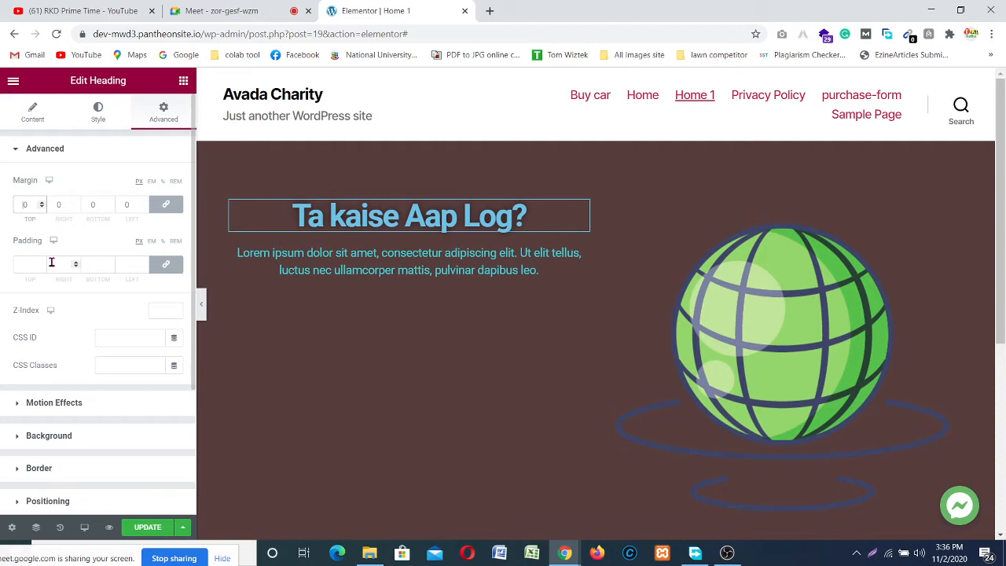
text(80)
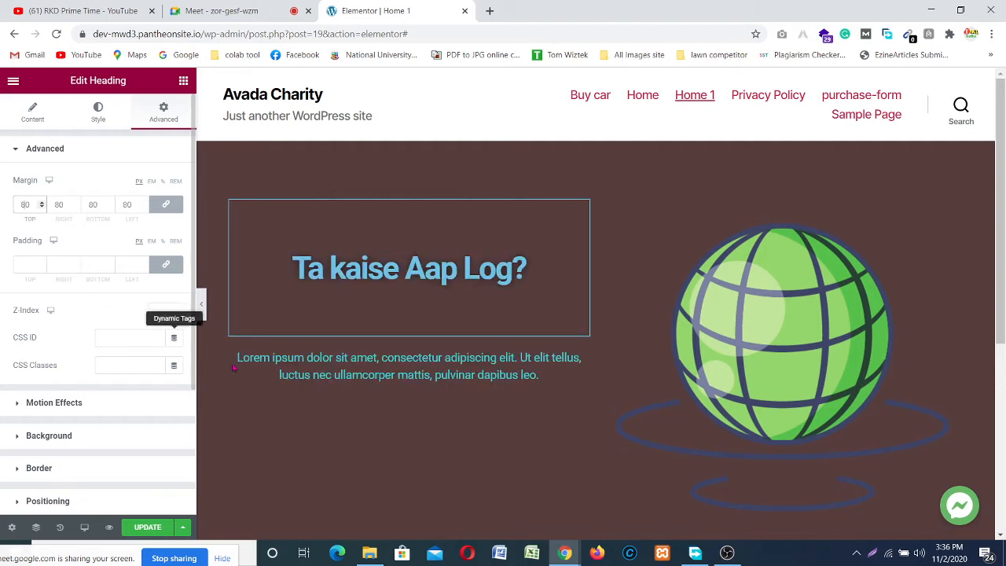
- Set the margin of the Lorem ipsum text below the heading to 50 px on all sides
click(383, 378)
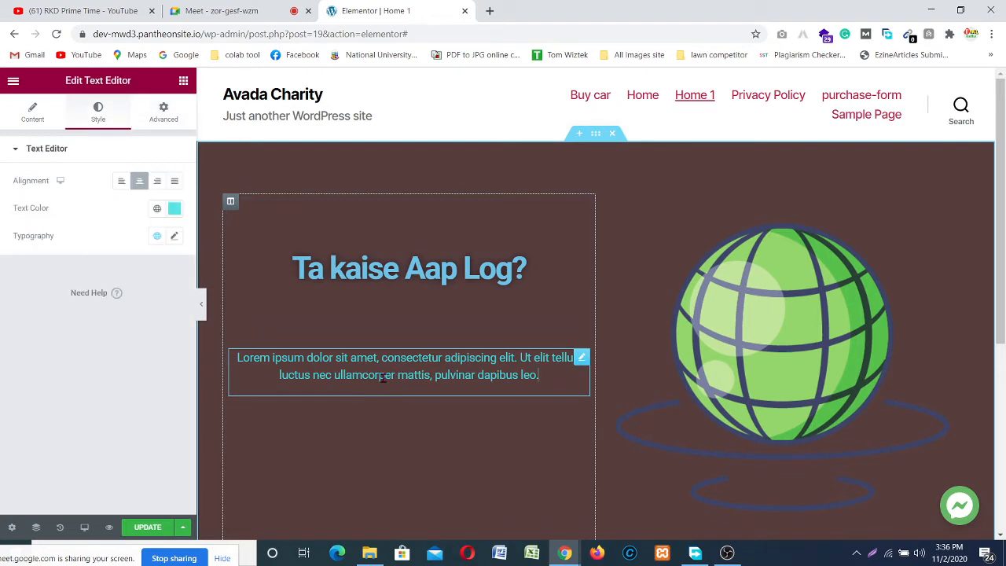
click(159, 119)
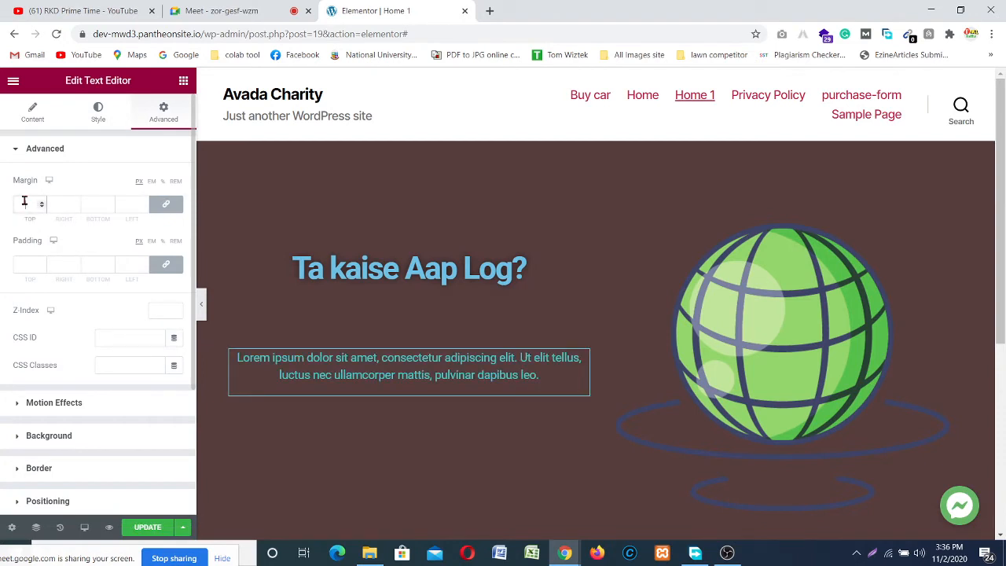
text(50)
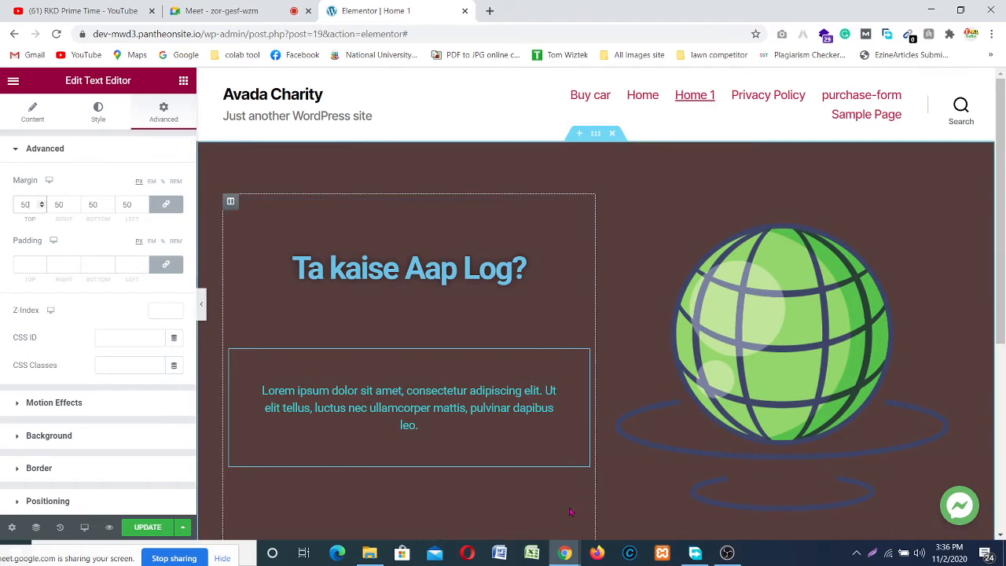
scroll(568, 511, down, 3)
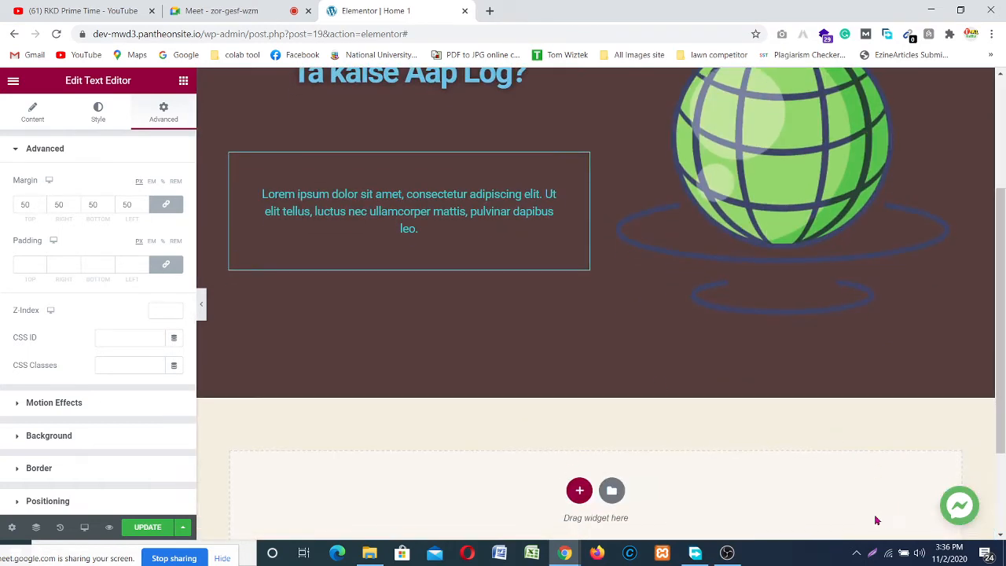
- Set the margin of the Lorem ipsum text below the heading to 0 px on all sides
click(761, 222)
scroll(708, 307, up, 2)
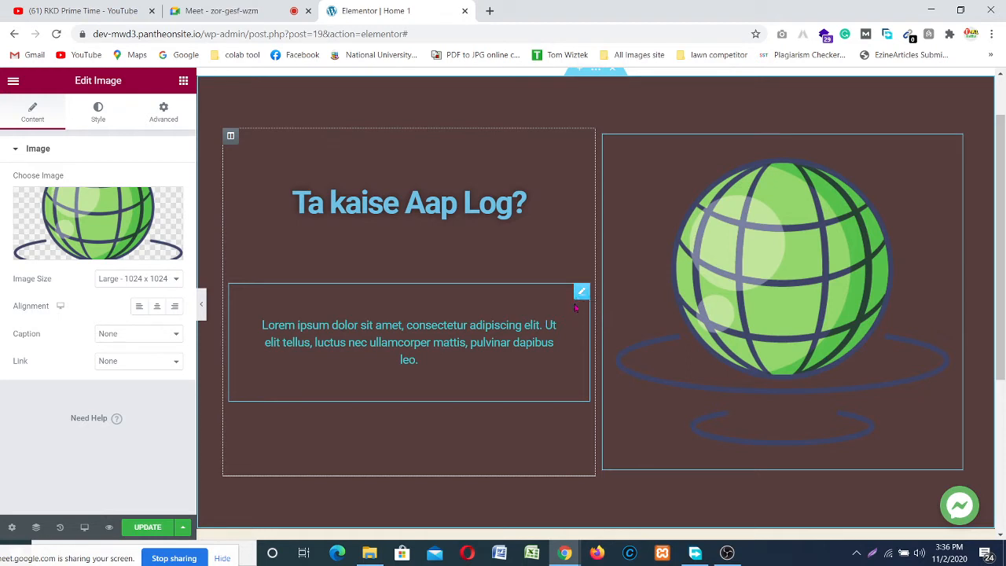
click(518, 326)
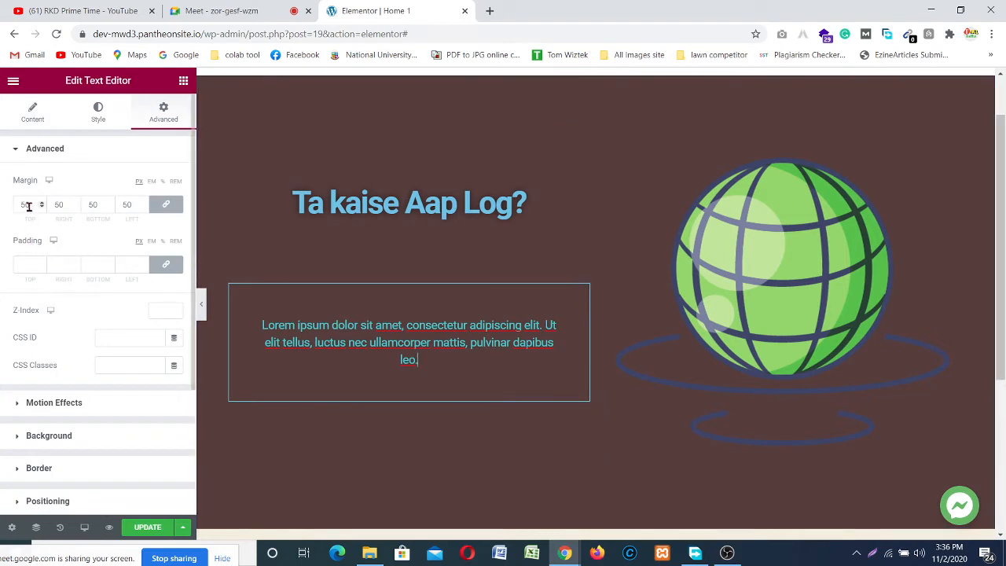
drag(33, 204, 22, 205)
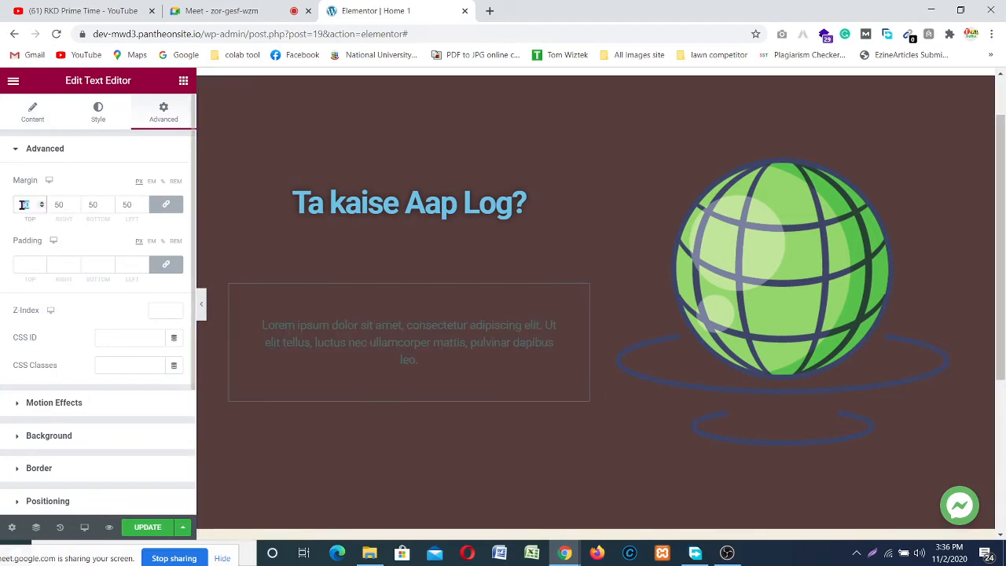
text(0)
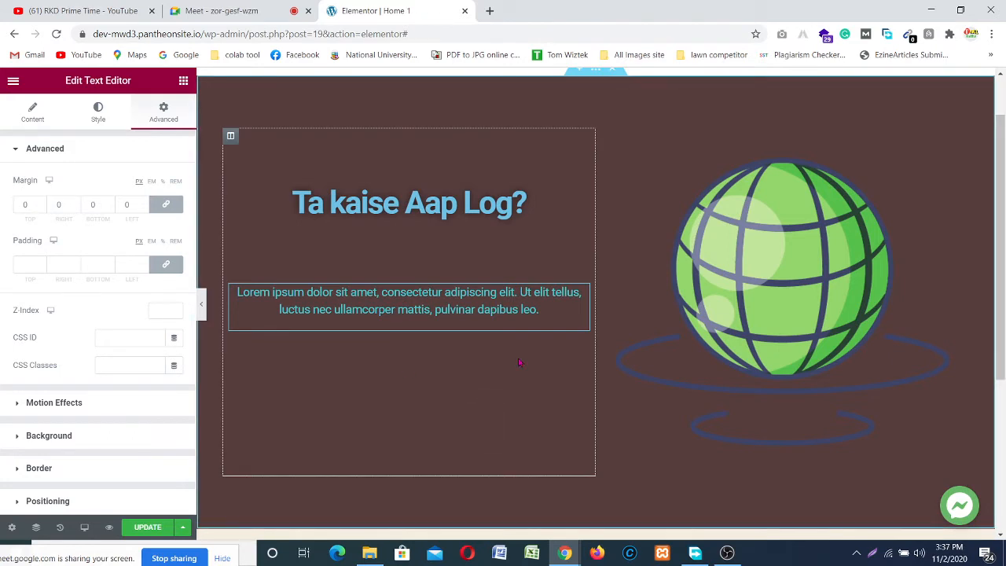
- Add a Spacer widget above the "Ta kaise Aap Log?" heading and set its space to 148 px
click(503, 194)
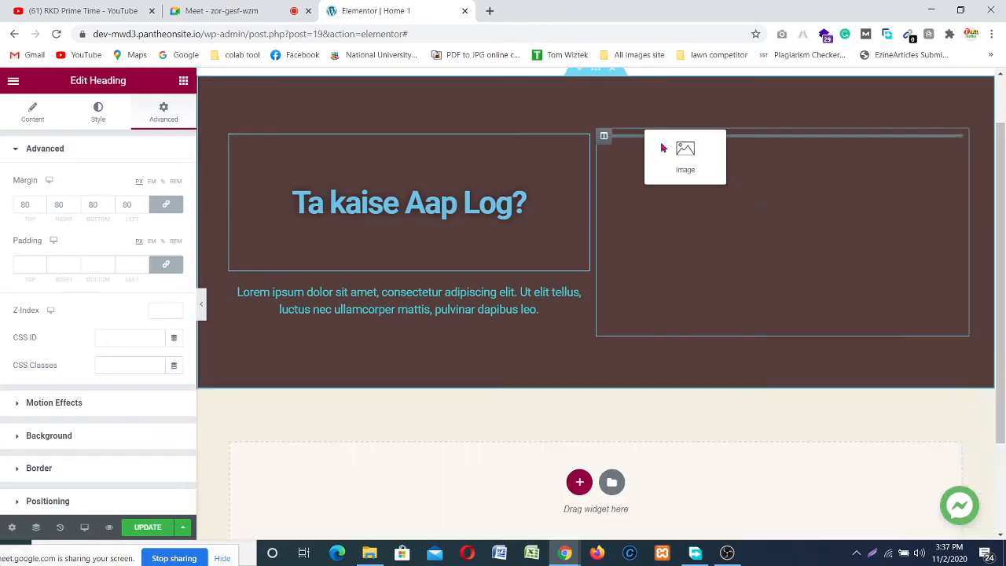
click(673, 187)
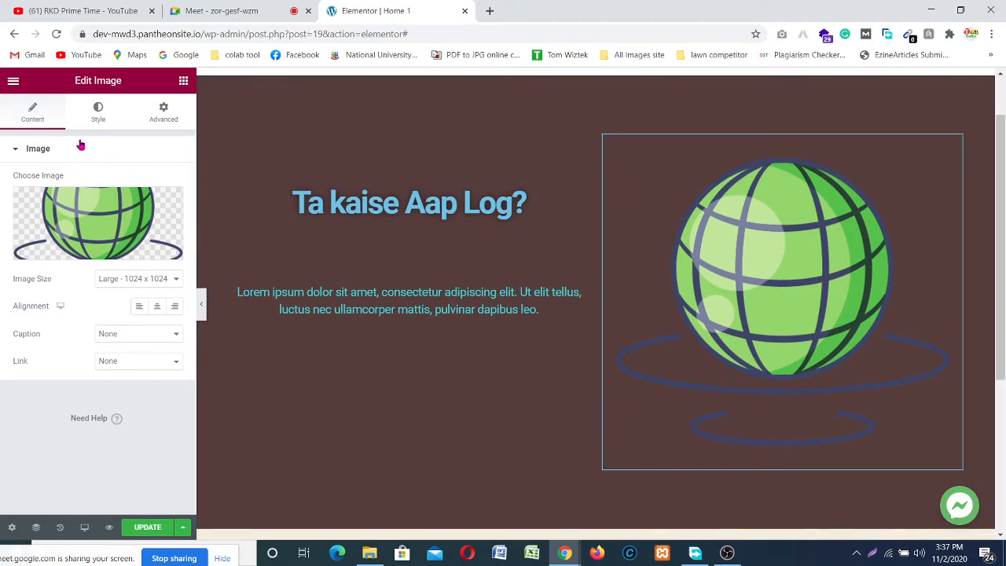
click(183, 81)
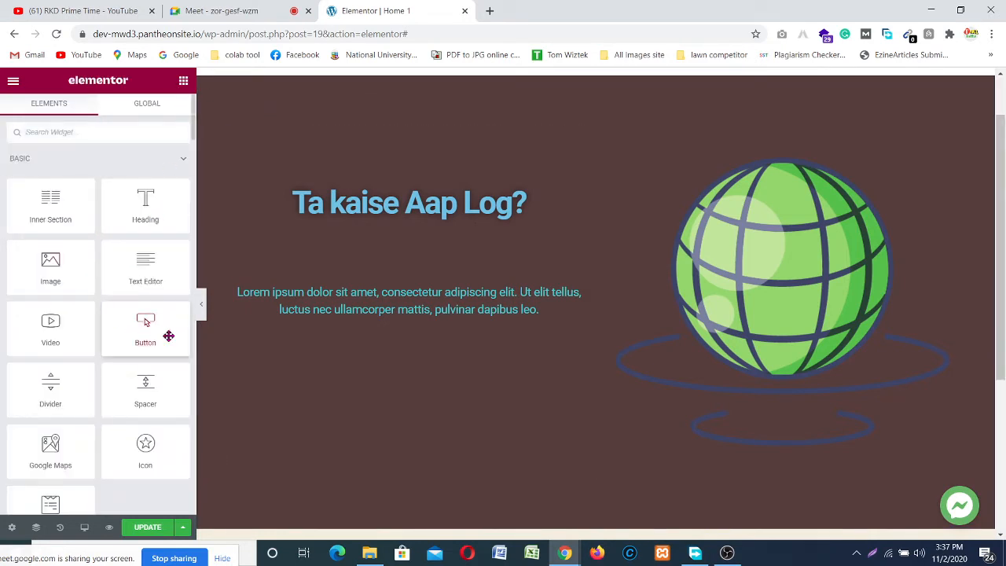
drag(138, 397, 343, 149)
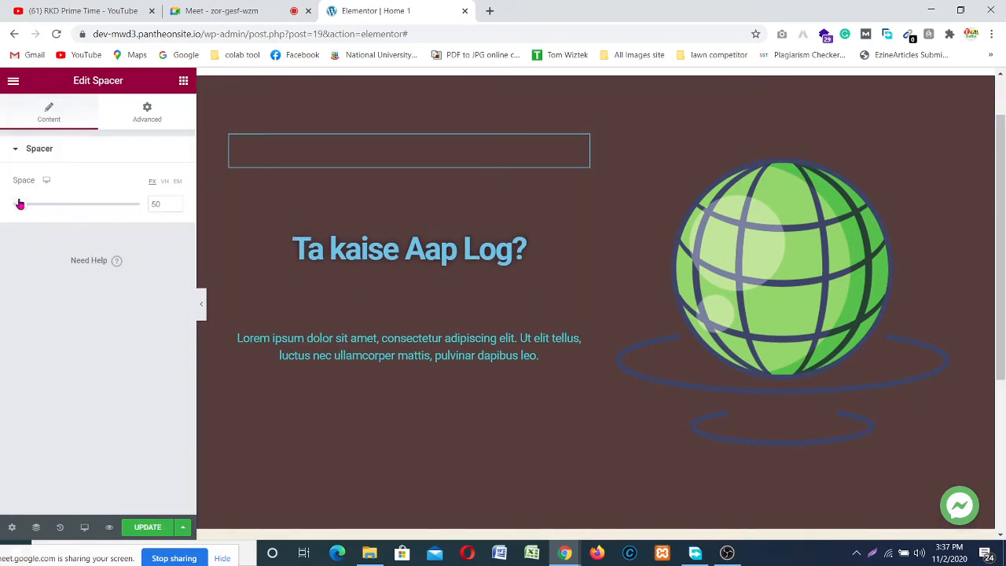
drag(20, 204, 38, 208)
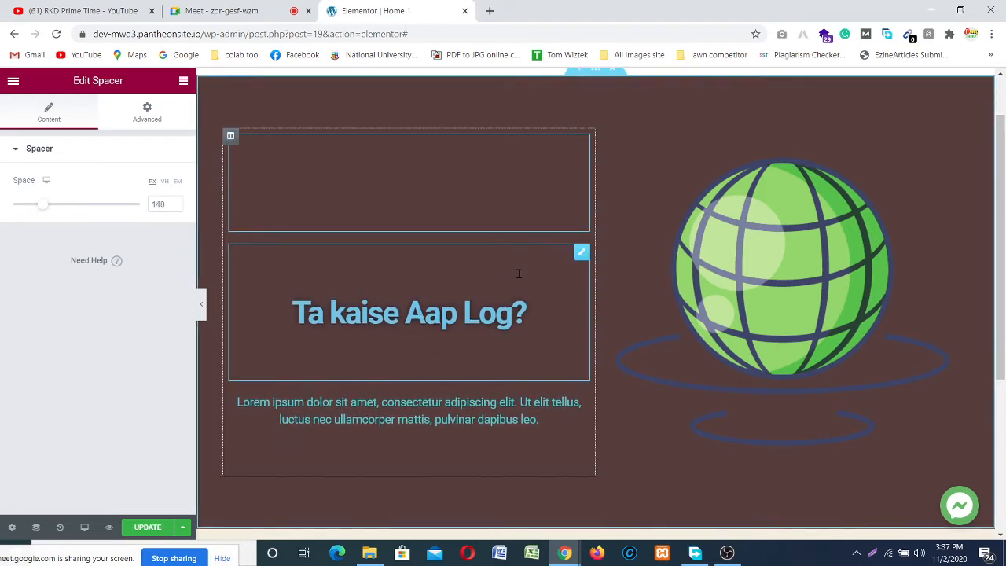
- Set the "Ta kaise Aap Log?" heading's margin to 20 px on all sides
click(582, 253)
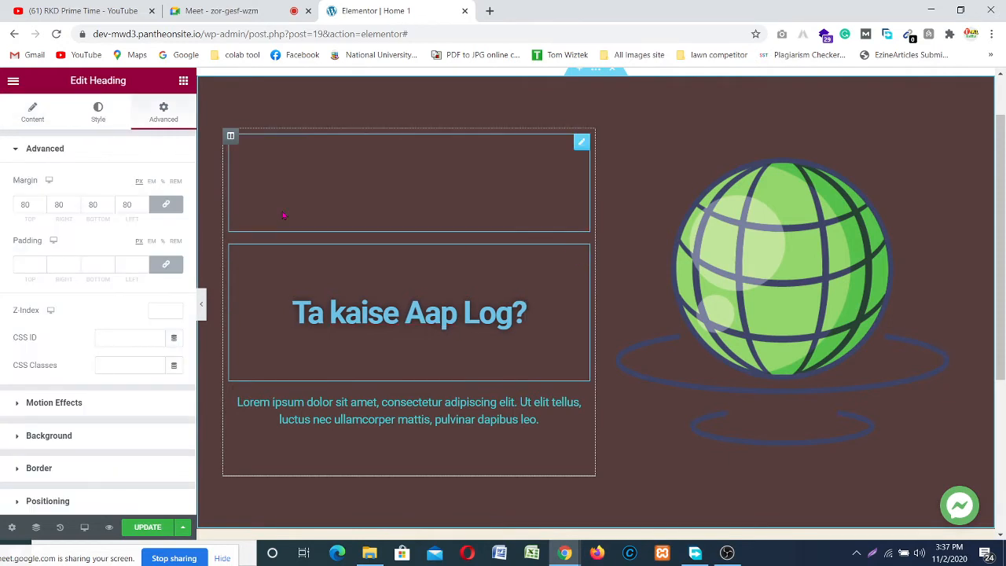
double_click(27, 204)
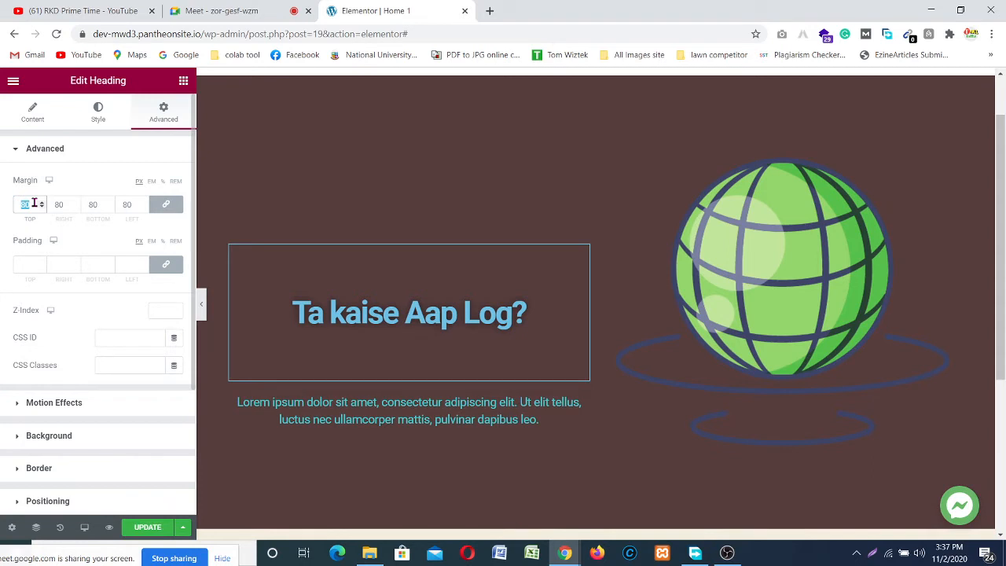
text(20)
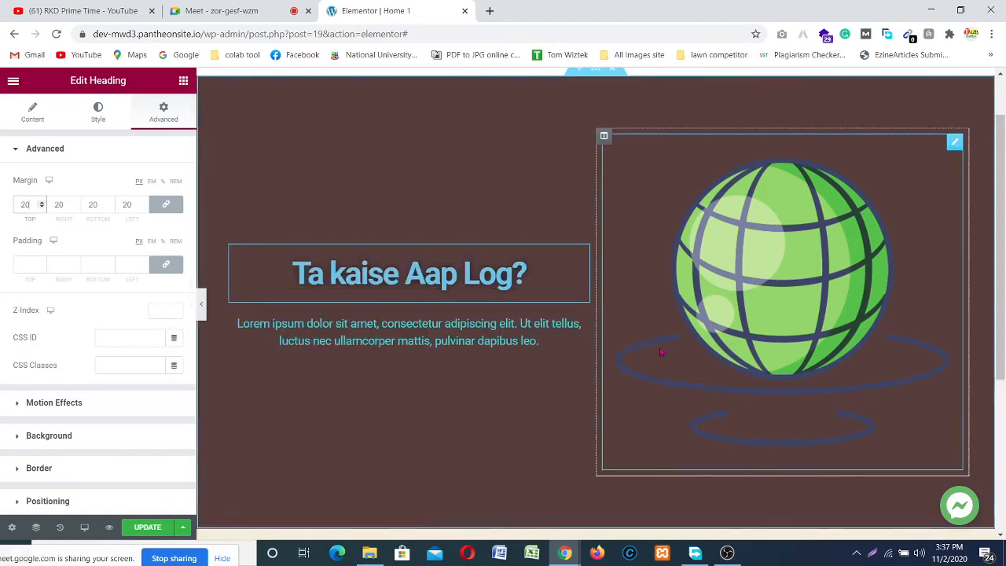
- Try to add a second Spacer widget between the existing spacer and the "Ta kaise Aap Log?" heading
click(502, 196)
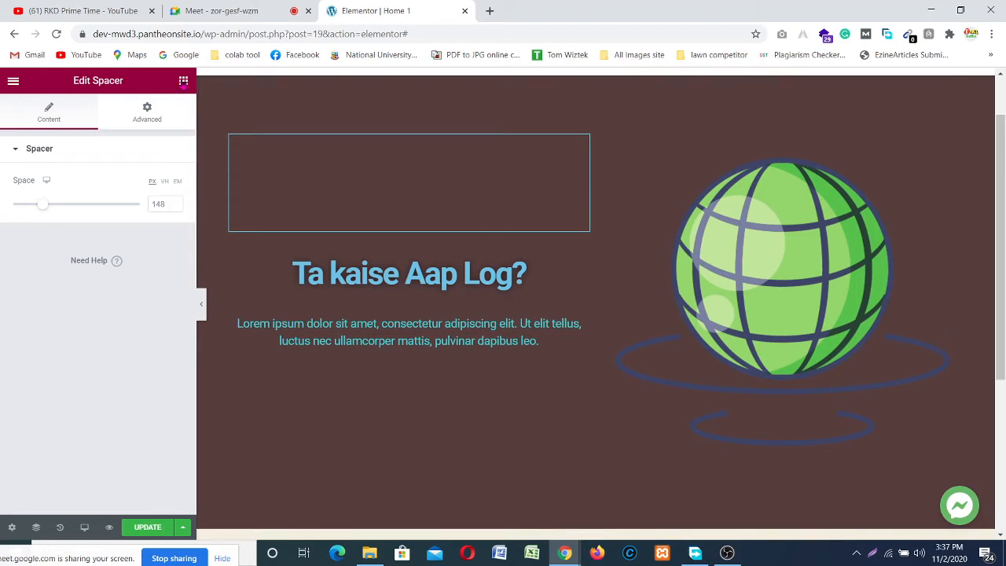
click(186, 83)
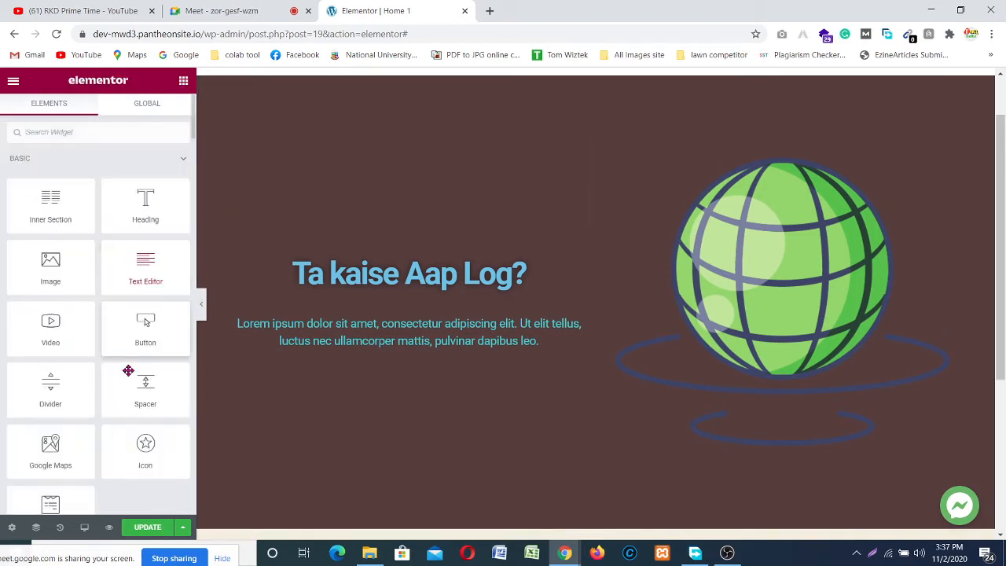
drag(162, 393, 393, 244)
- Give the "Ta kaise Aap Log?" heading the Slide In Left entrance animation
scroll(440, 325, down, 1)
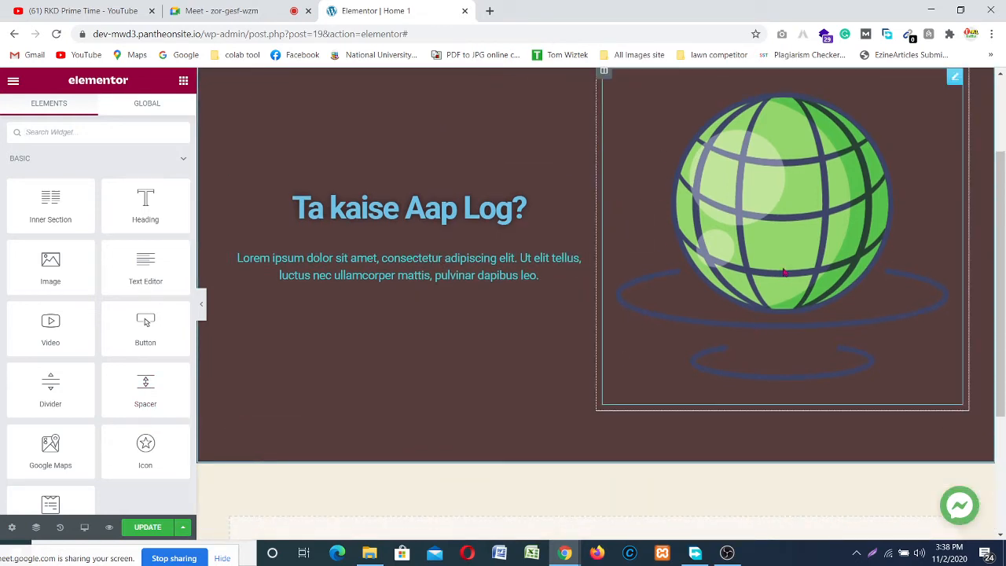
scroll(732, 298, up, 2)
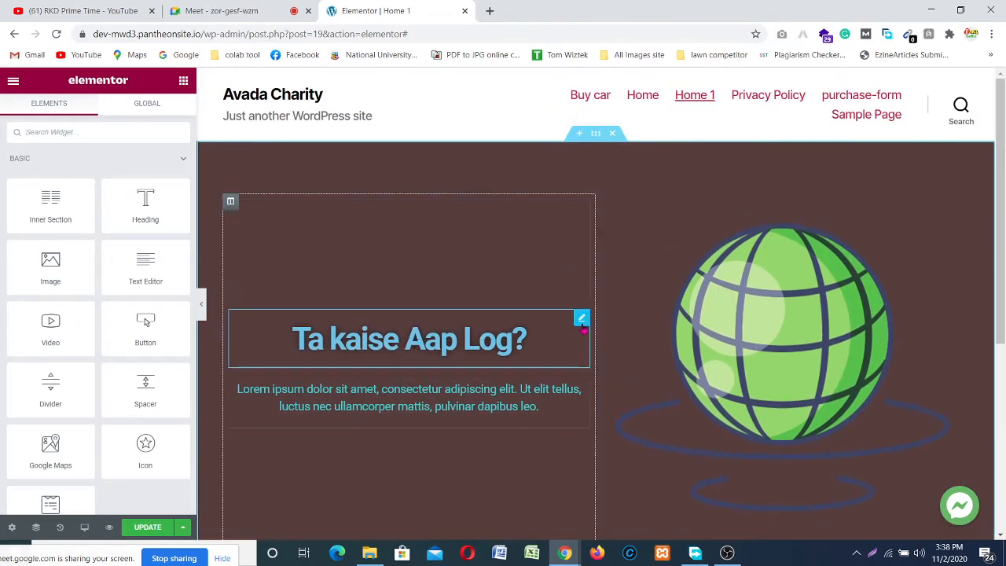
click(581, 319)
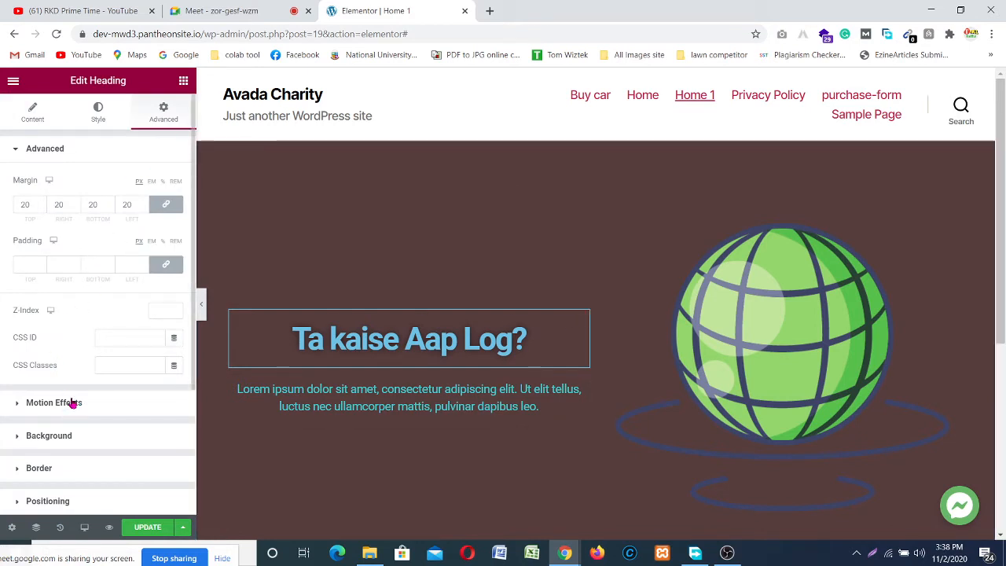
click(47, 404)
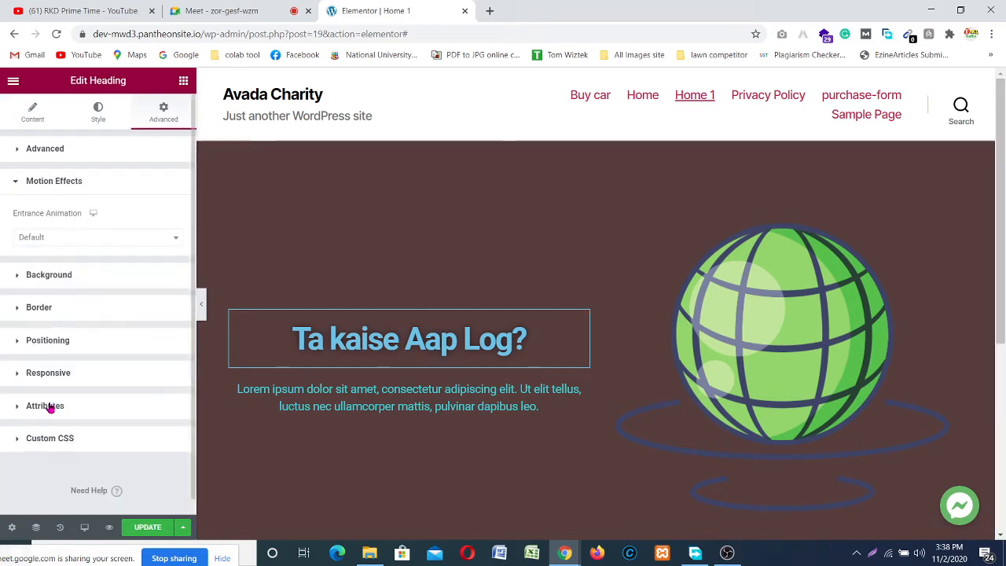
click(125, 238)
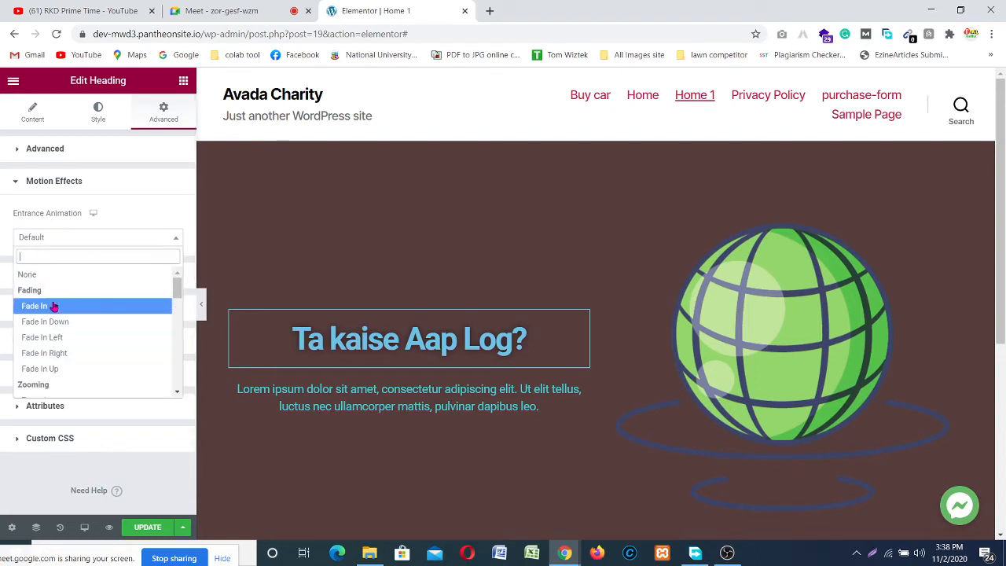
scroll(65, 322, down, 1)
scroll(64, 330, down, 1)
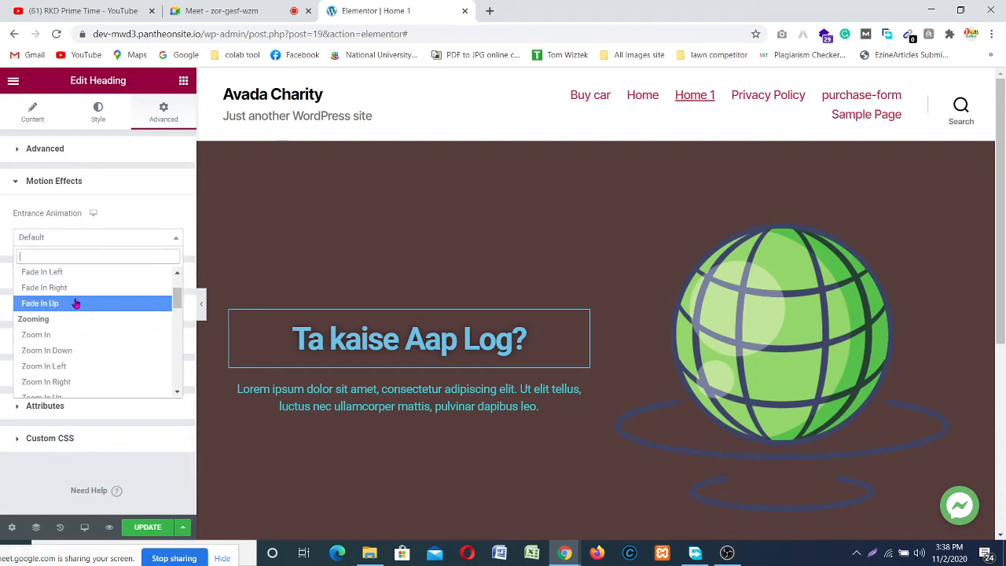
scroll(70, 314, down, 2)
scroll(94, 329, up, 2)
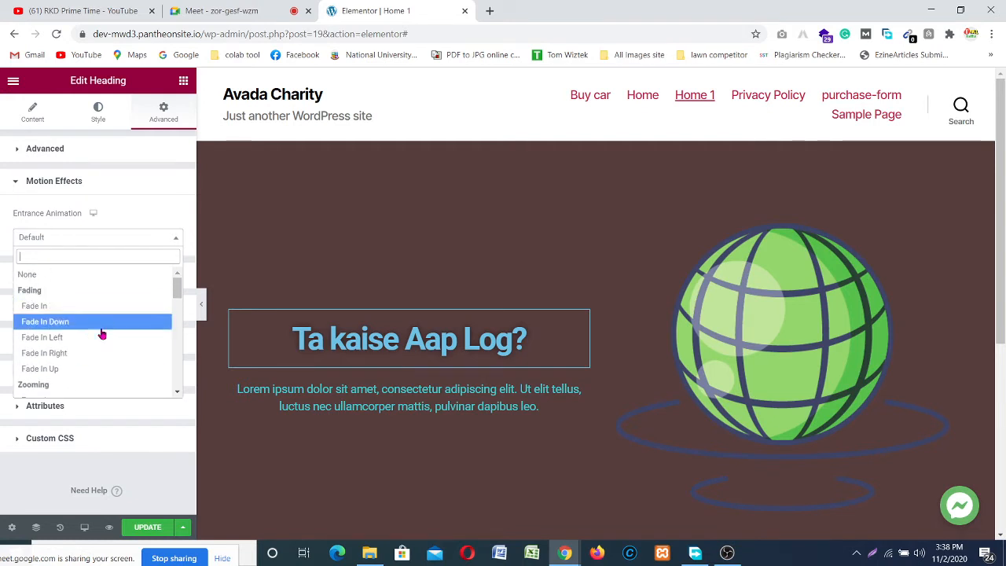
scroll(79, 349, down, 2)
scroll(78, 356, down, 3)
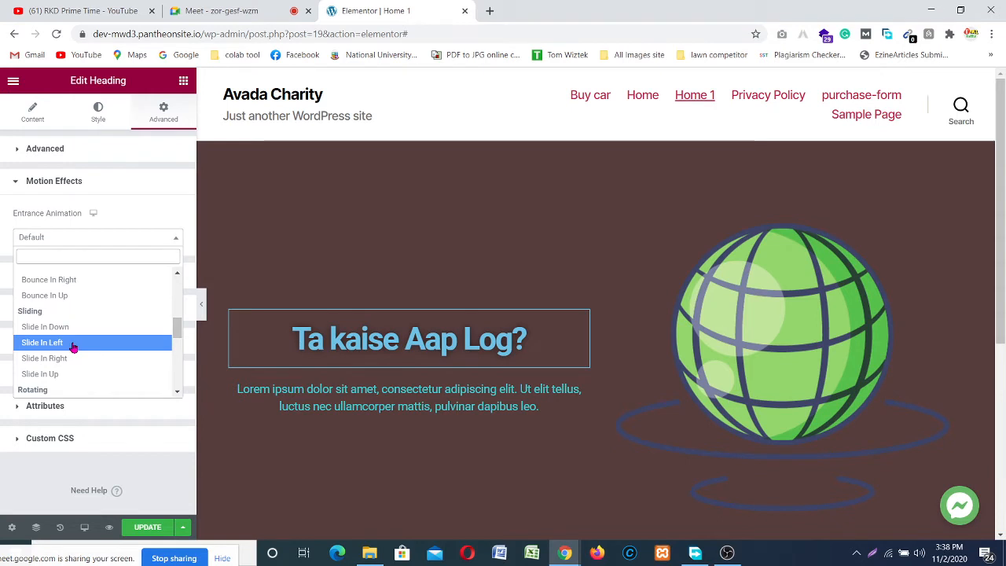
click(72, 343)
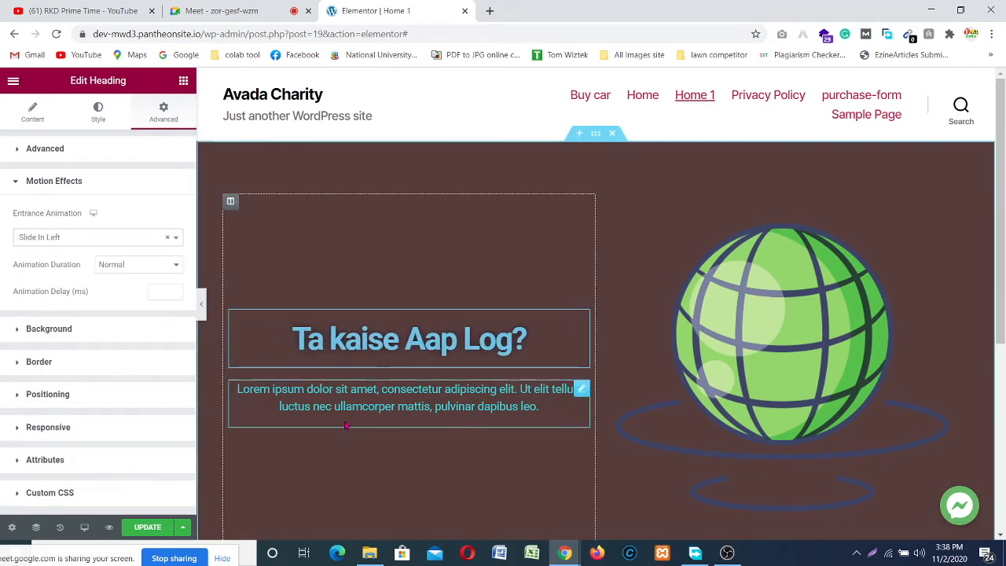
- Give the Lorem ipsum text below the heading the Slide In Left entrance animation
click(581, 389)
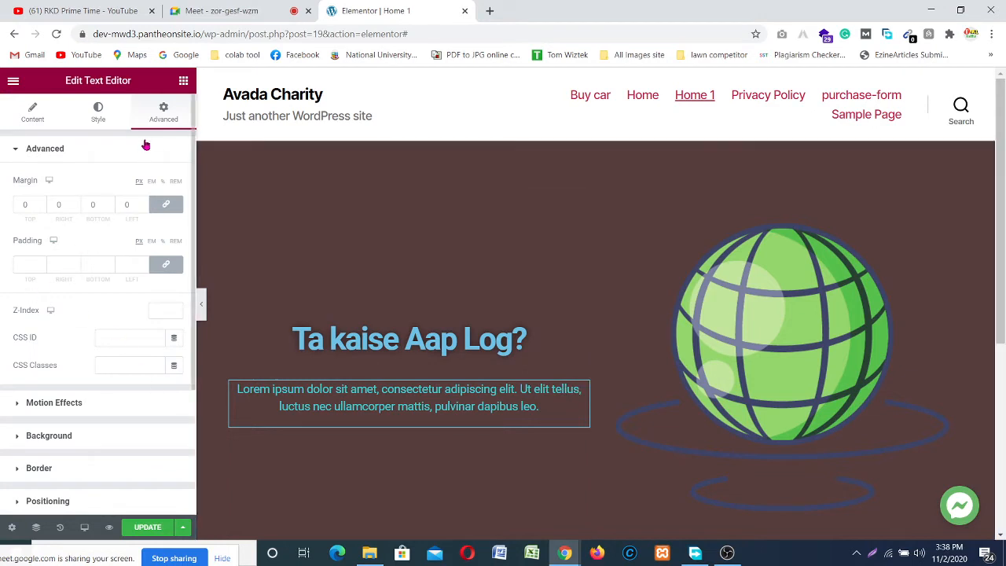
click(47, 404)
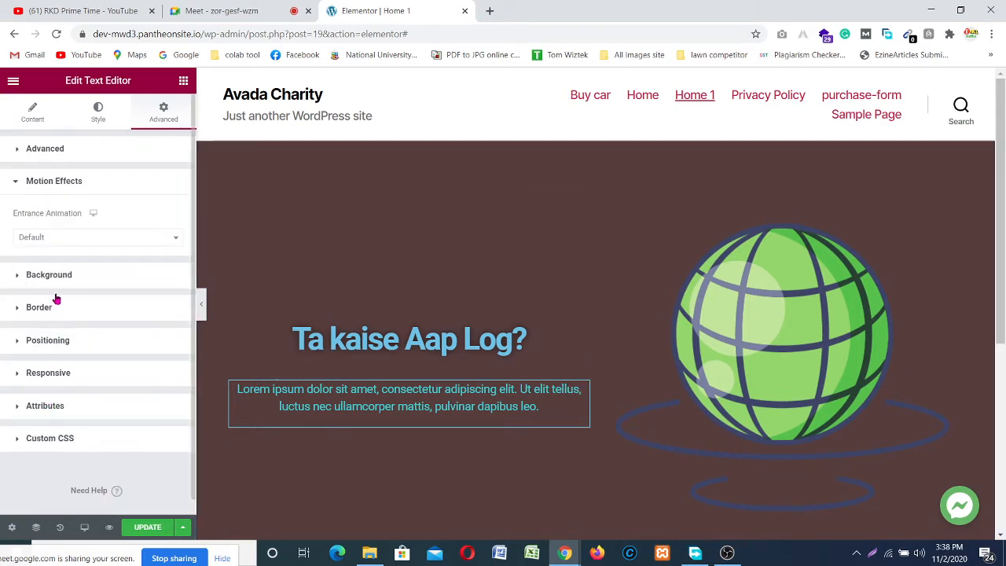
click(63, 238)
scroll(78, 349, down, 4)
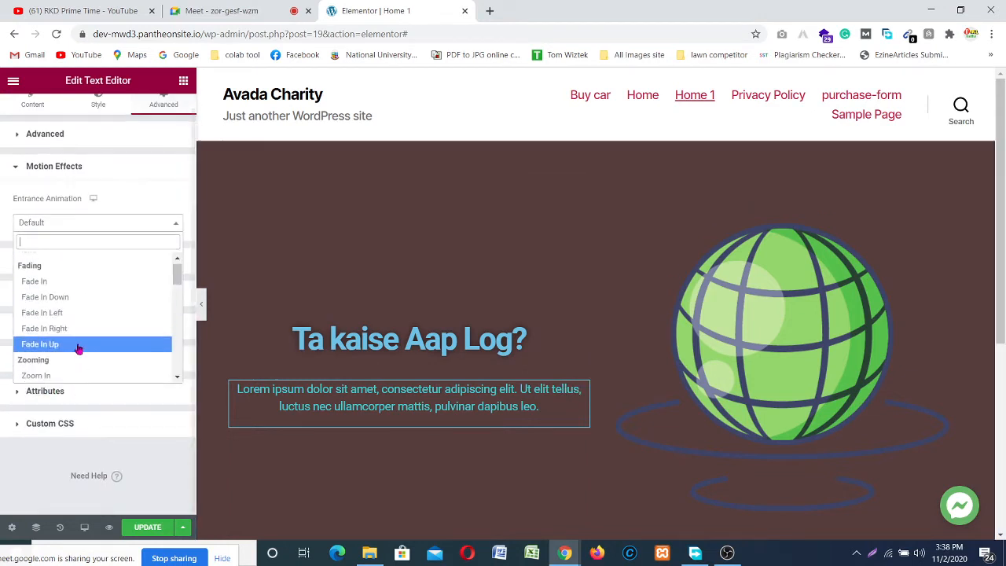
scroll(69, 330, down, 3)
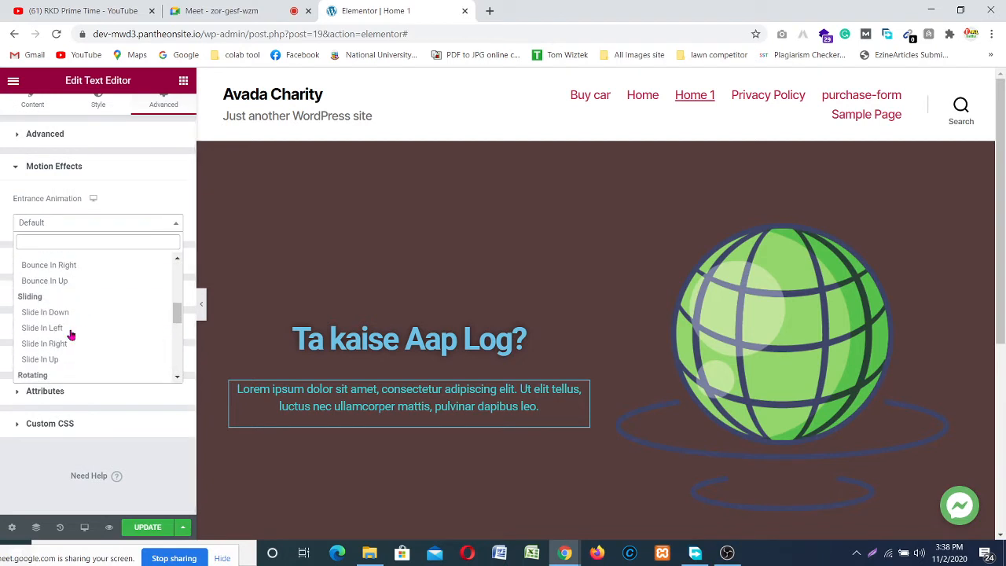
click(62, 330)
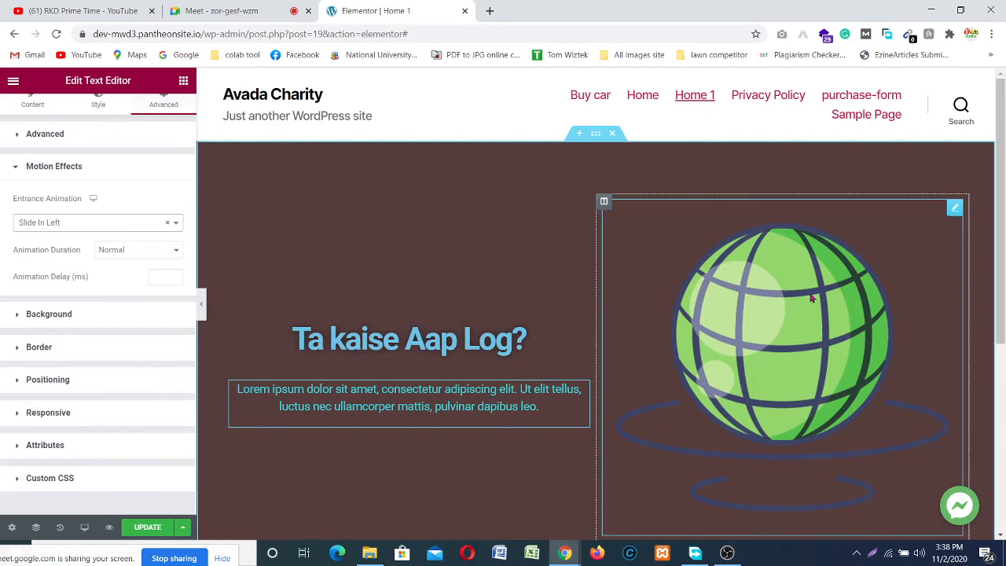
- Give the globe image the Slide In Right entrance animation
click(954, 208)
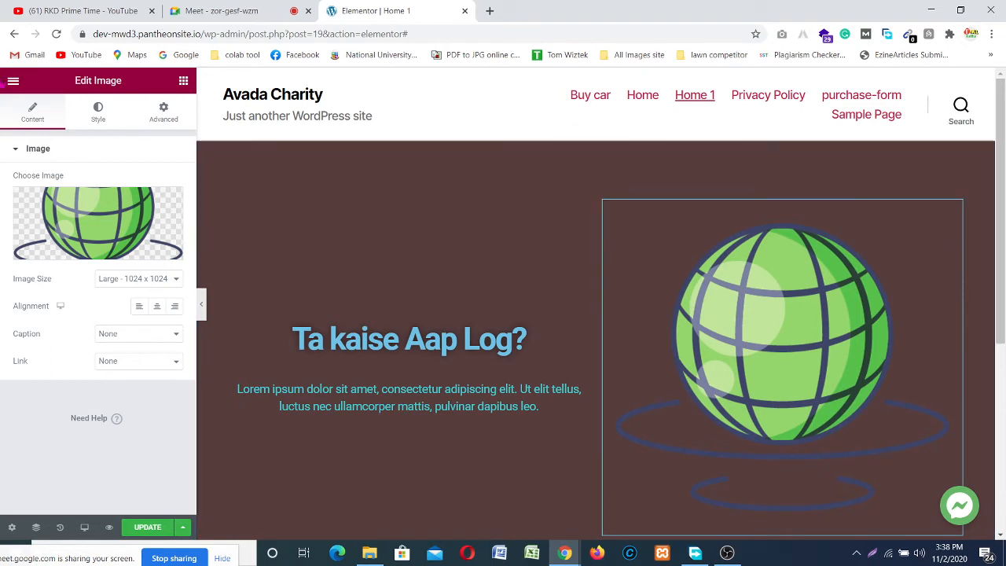
click(168, 115)
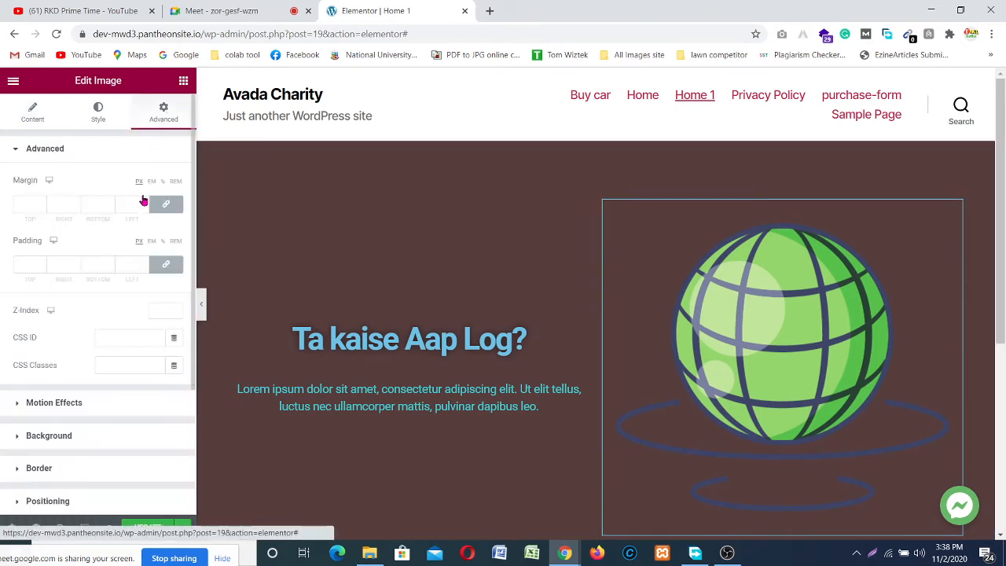
click(68, 403)
click(110, 238)
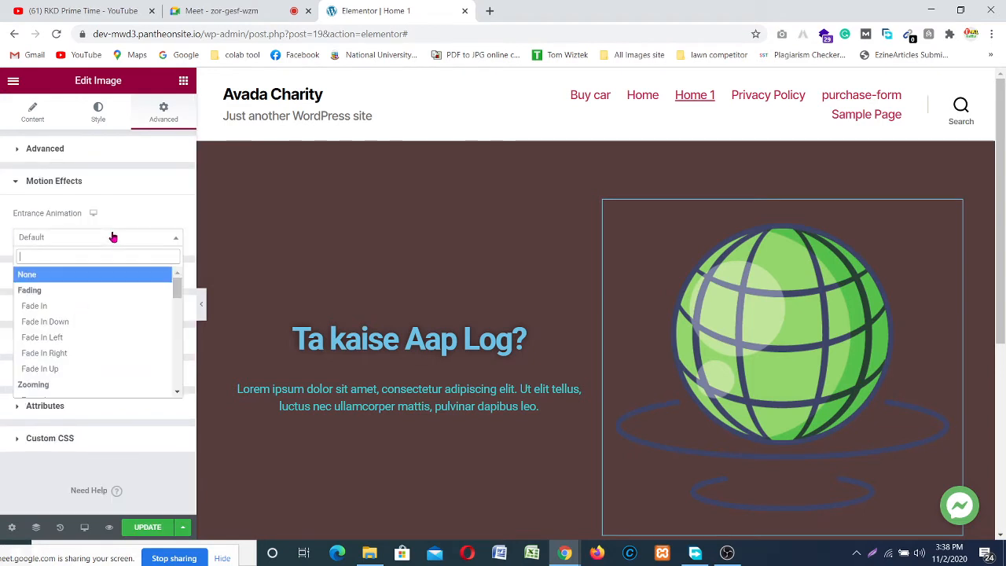
scroll(83, 365, down, 5)
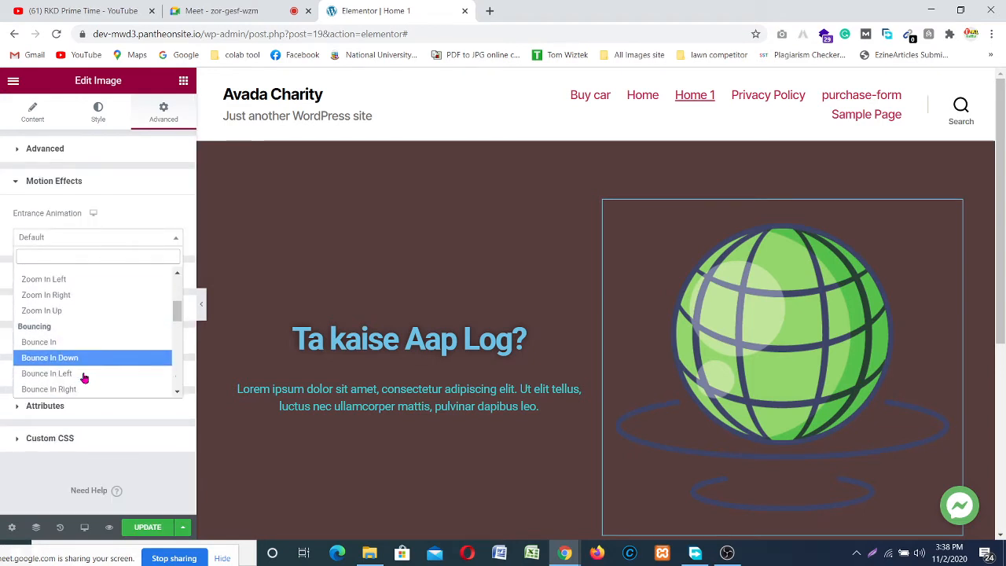
scroll(95, 353, down, 2)
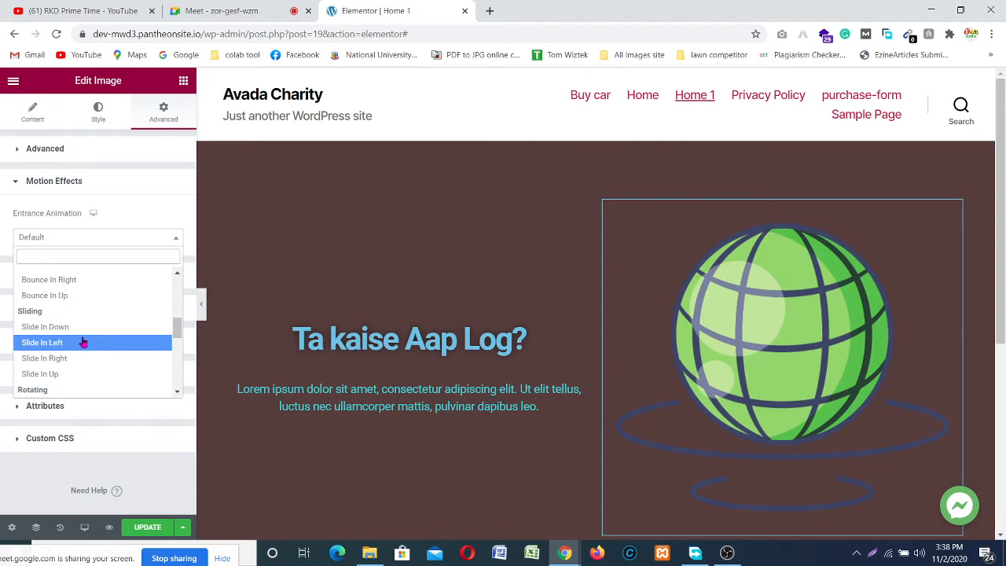
click(76, 360)
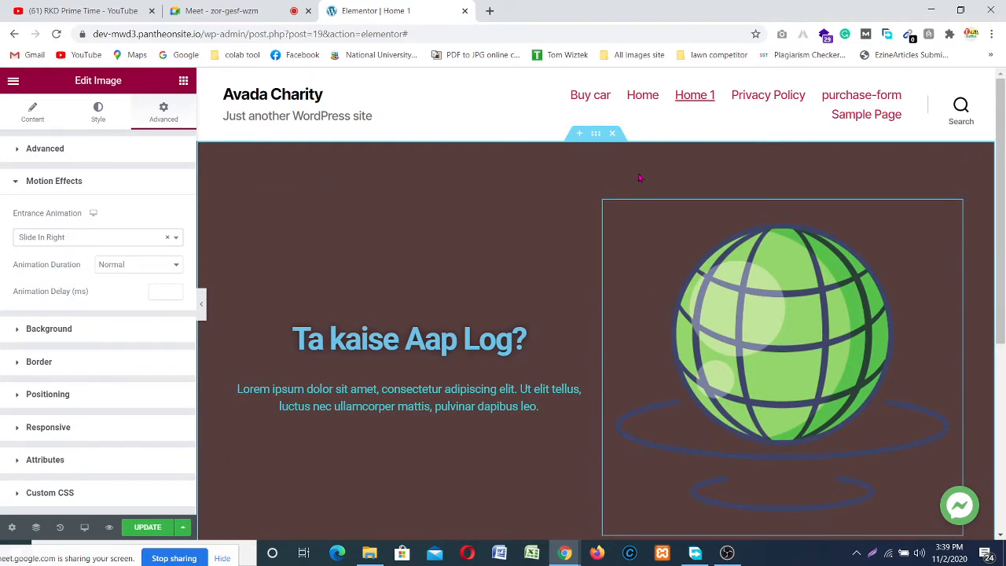
scroll(570, 353, down, 3)
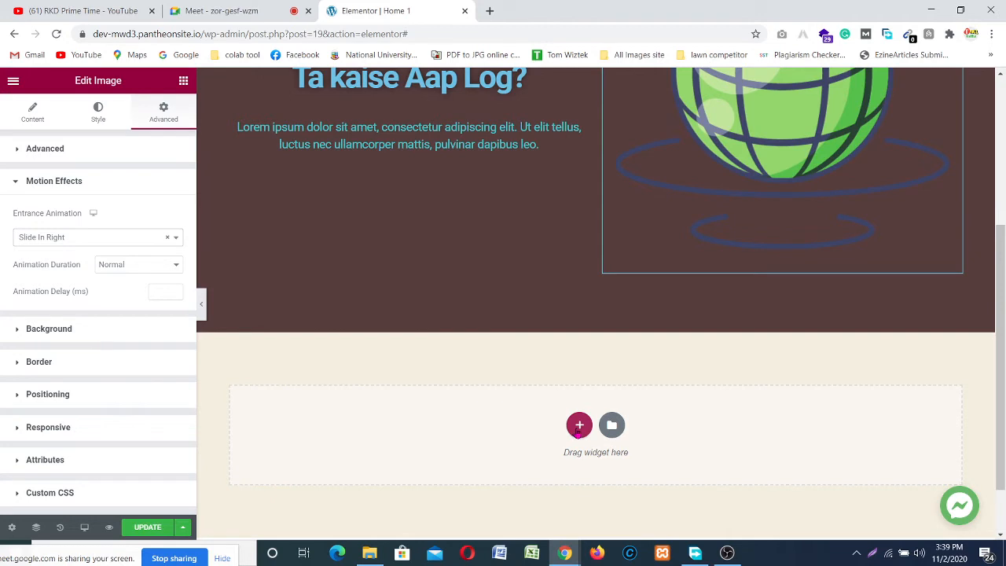
click(578, 426)
scroll(548, 430, down, 2)
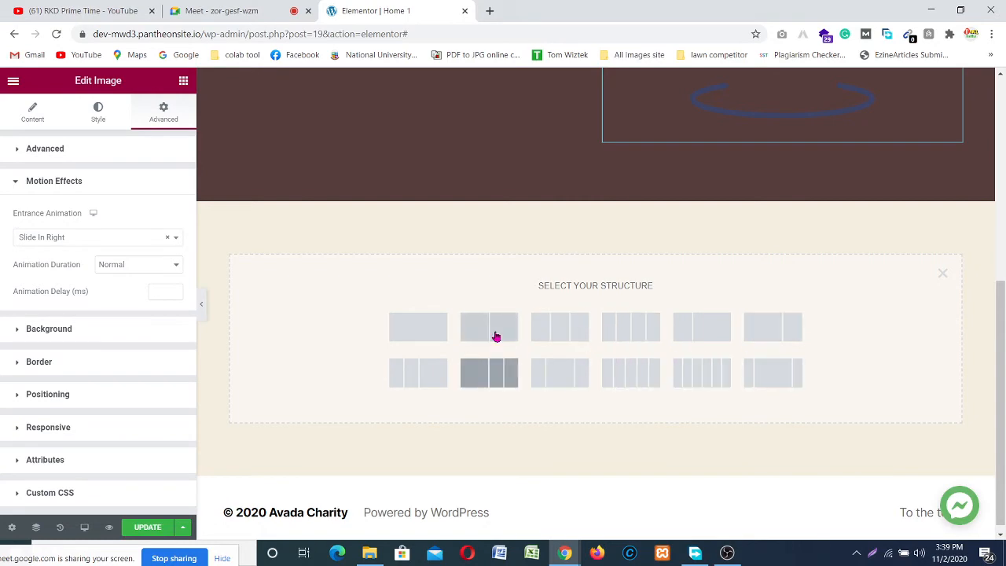
scroll(494, 337, up, 5)
scroll(534, 313, down, 3)
scroll(409, 276, up, 4)
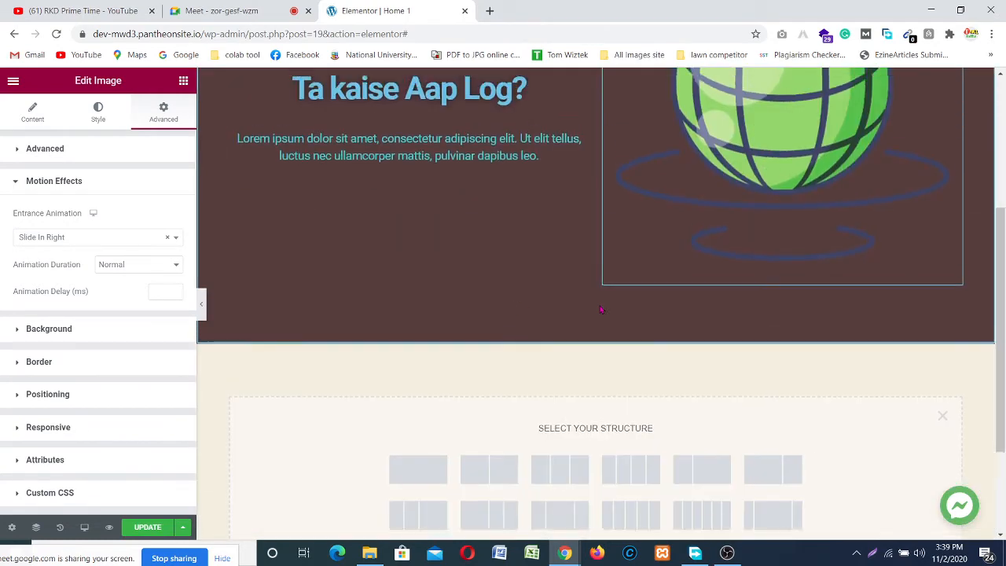
scroll(550, 351, down, 5)
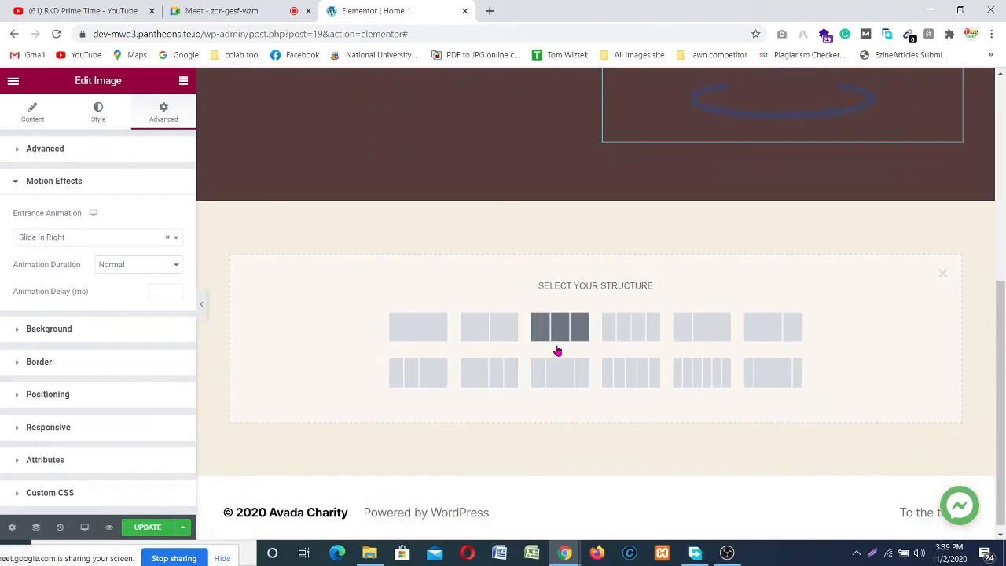
click(942, 275)
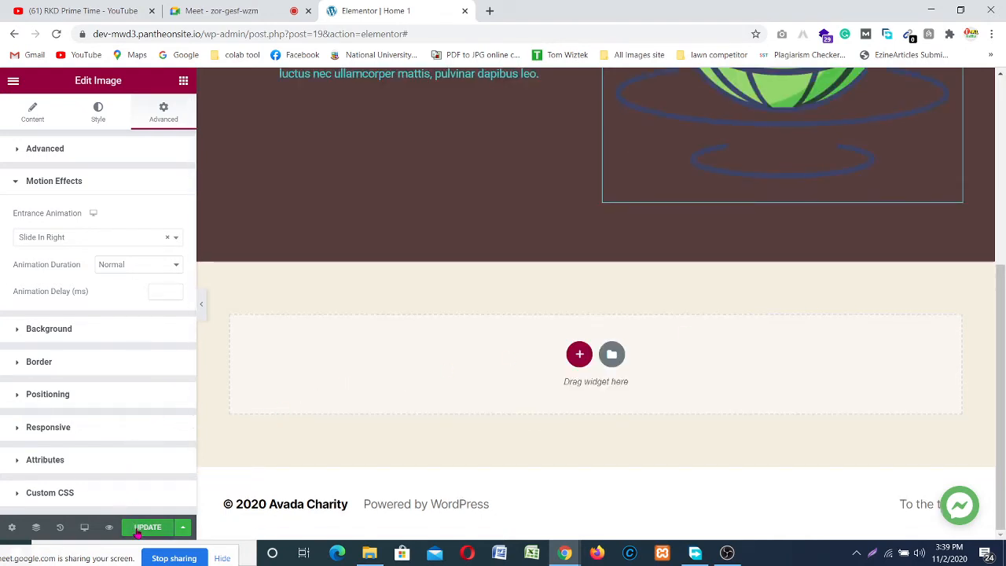
scroll(397, 359, up, 3)
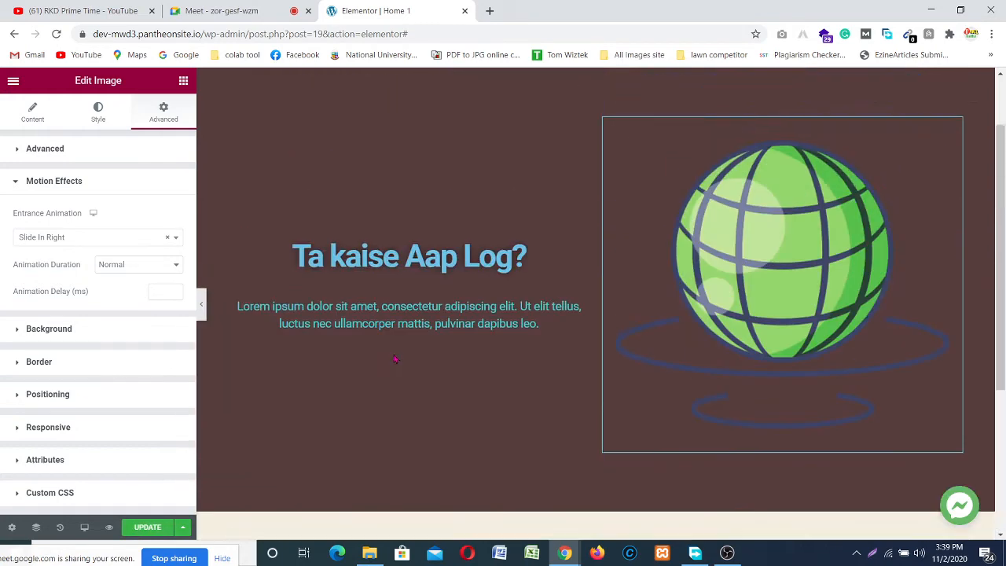
scroll(331, 345, down, 4)
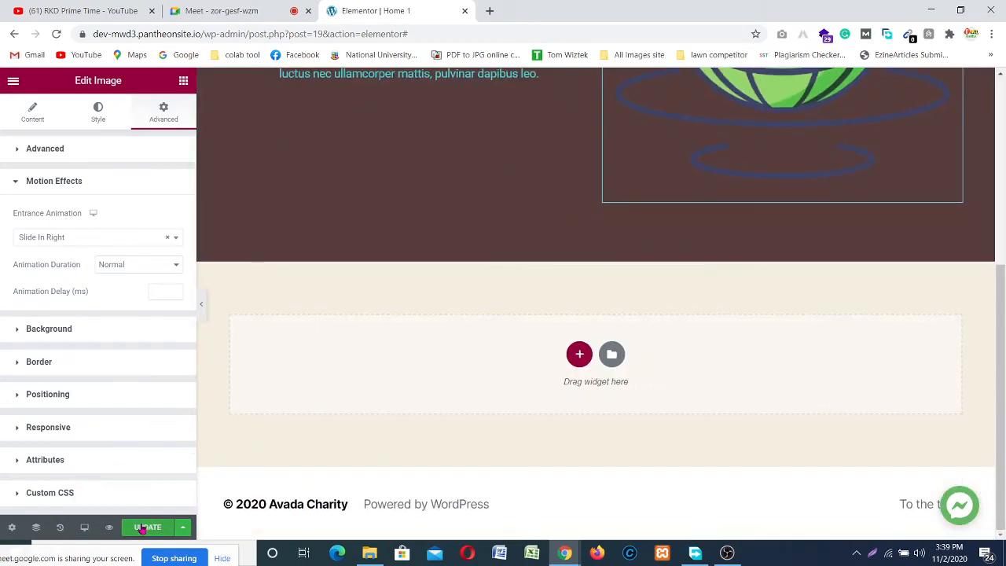
scroll(445, 277, up, 1)
scroll(444, 277, up, 4)
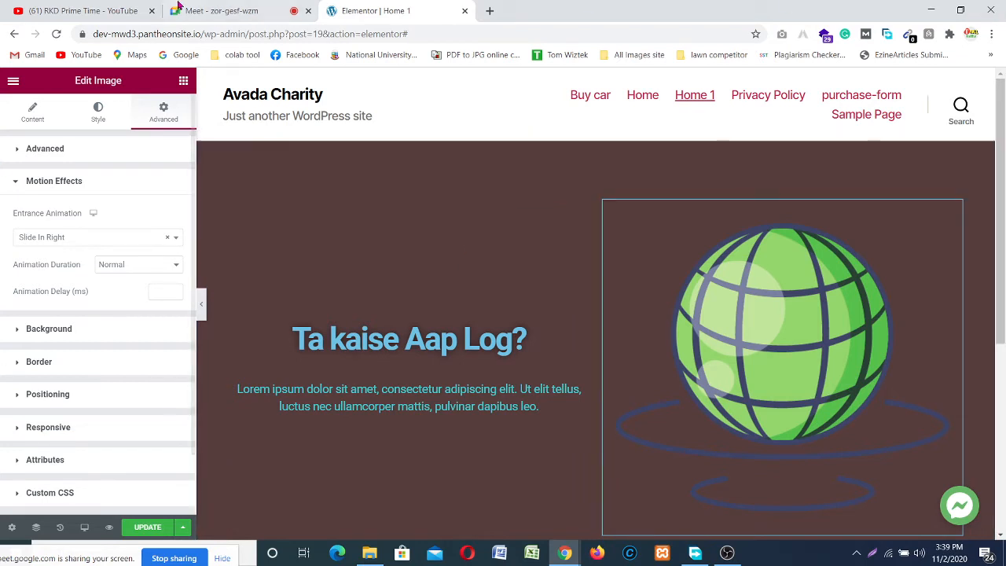
- Switch to the Google Meet call, read its chat messages, and return to the Elementor editor
click(223, 10)
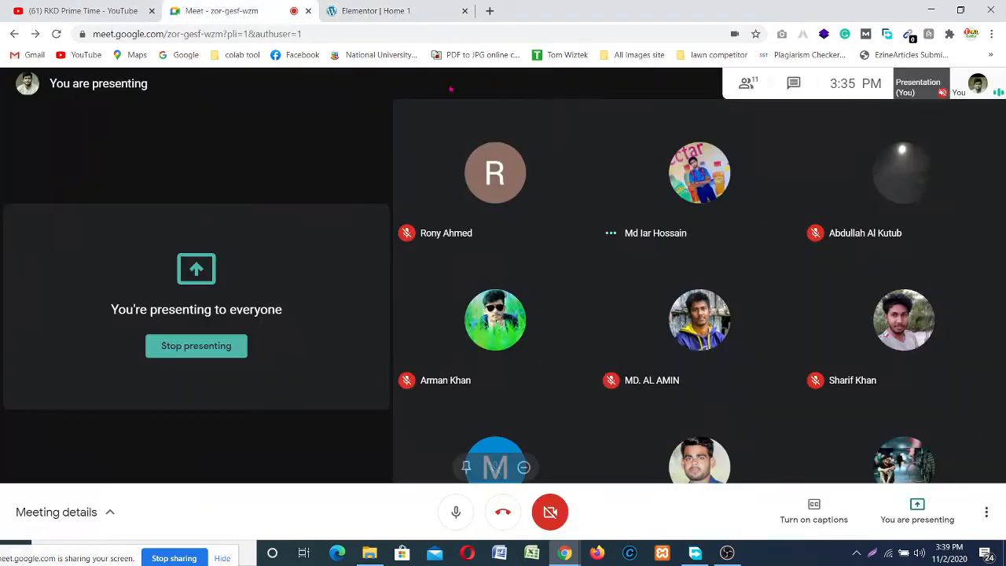
click(792, 87)
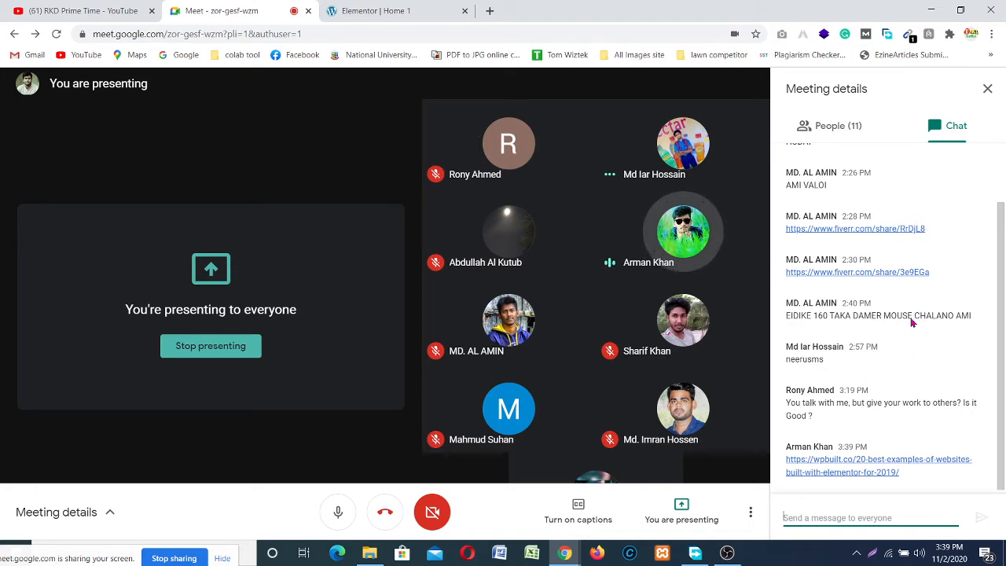
click(1000, 82)
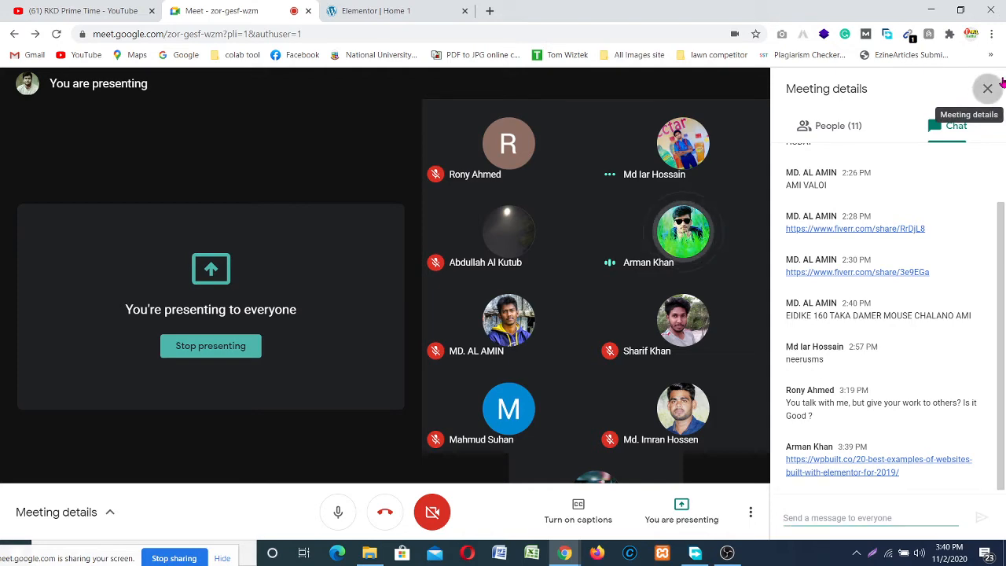
click(373, 12)
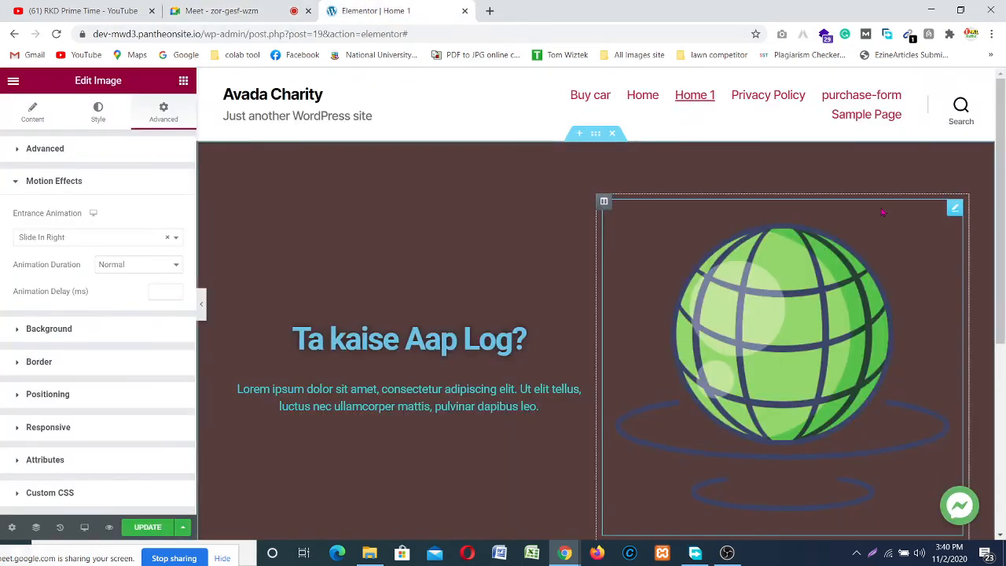
- Save the Home 1 page with the new entrance animations
scroll(580, 406, down, 4)
scroll(582, 403, up, 4)
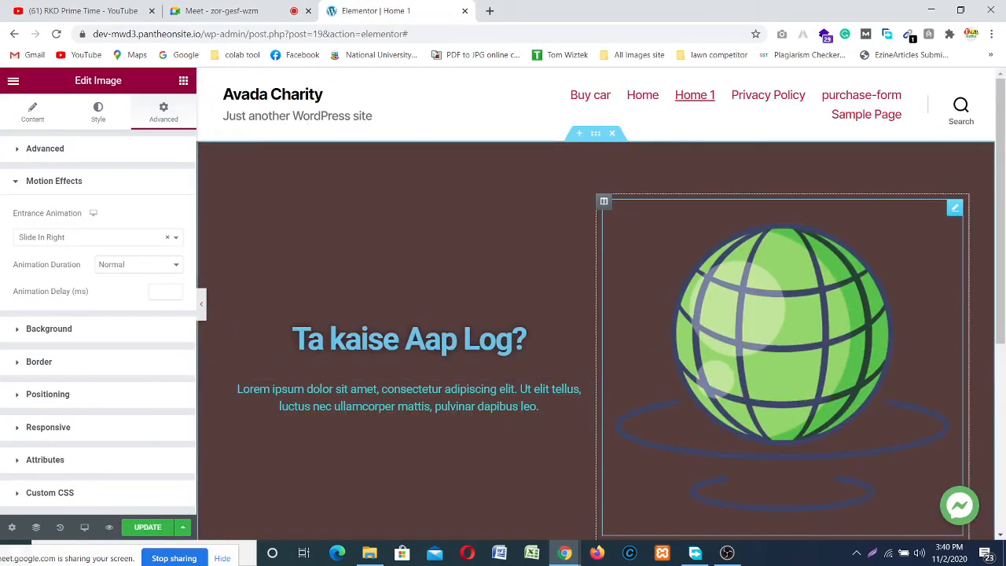
scroll(682, 304, down, 4)
scroll(682, 305, up, 3)
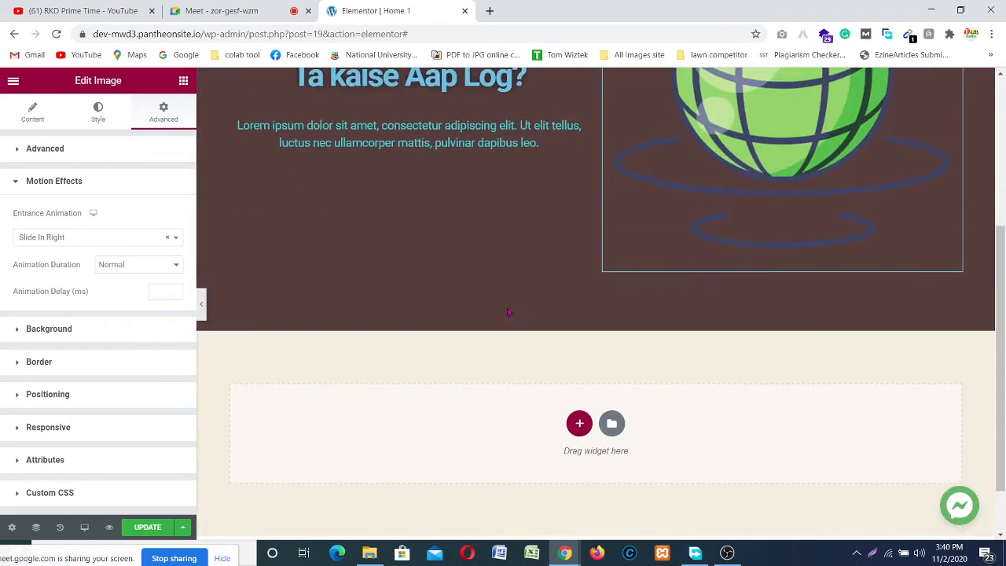
scroll(402, 417, down, 3)
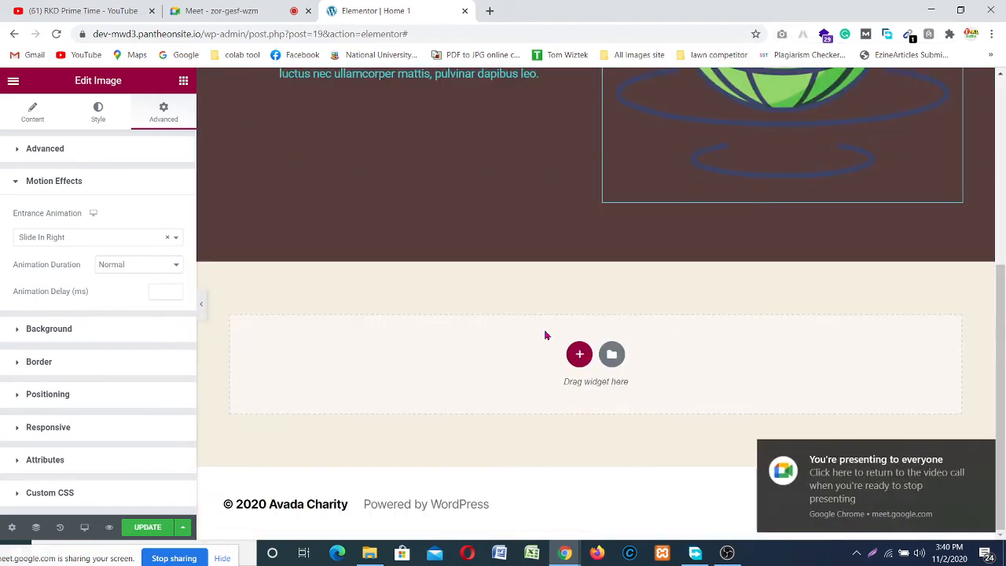
scroll(535, 244, up, 3)
scroll(379, 351, down, 3)
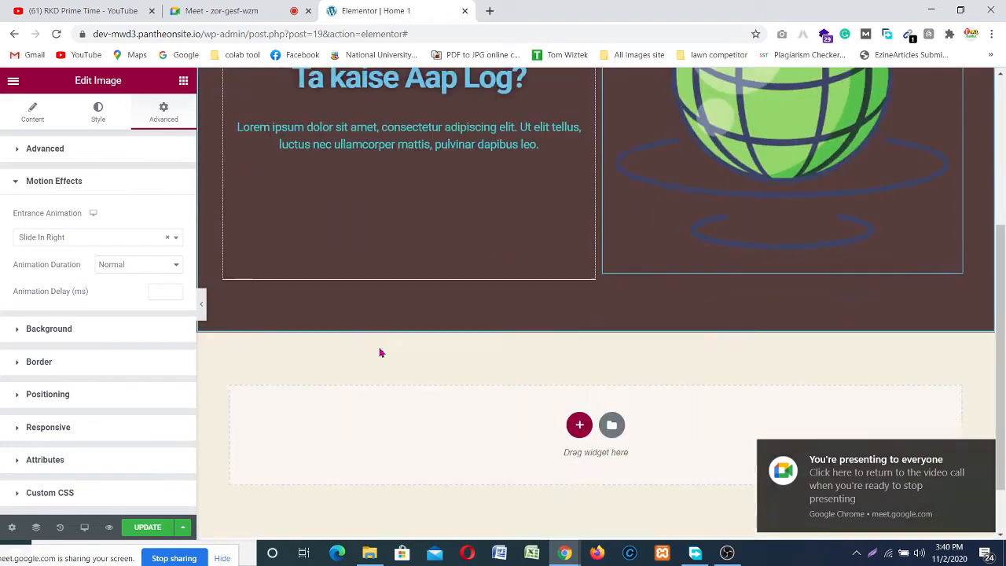
click(154, 529)
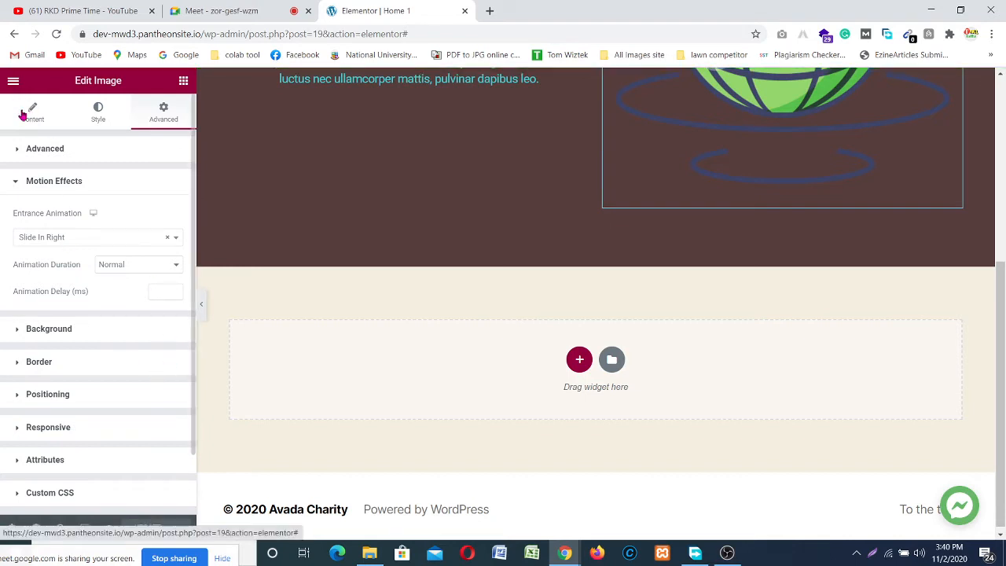
- Show the widget library and review the layout of the heading, text and globe section
click(183, 81)
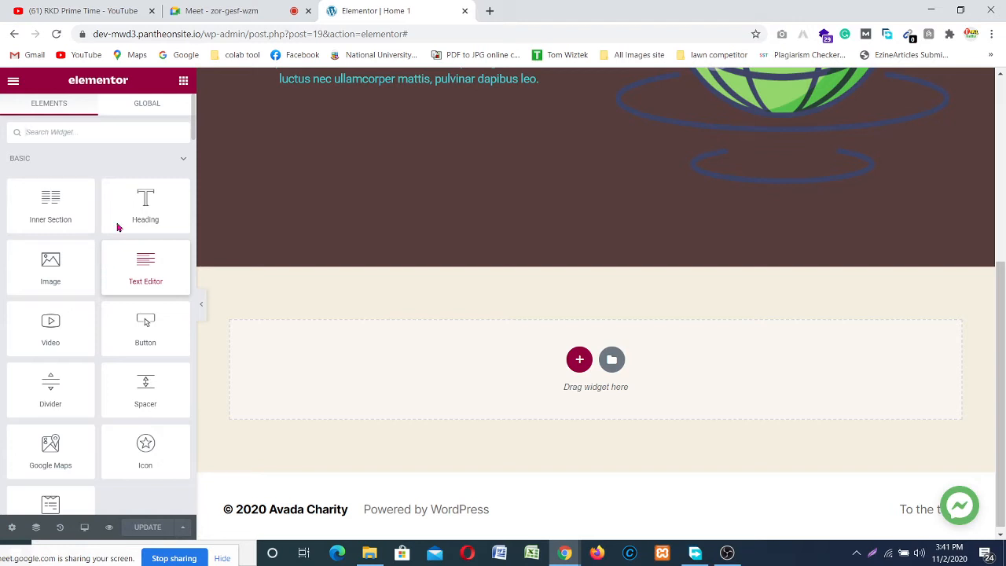
scroll(434, 383, up, 1)
scroll(434, 383, up, 2)
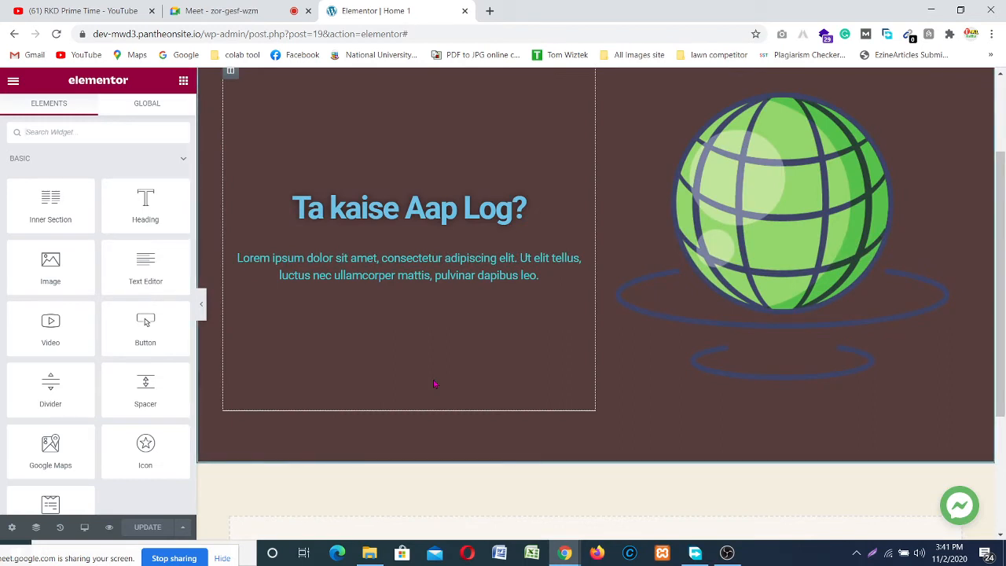
scroll(434, 384, up, 2)
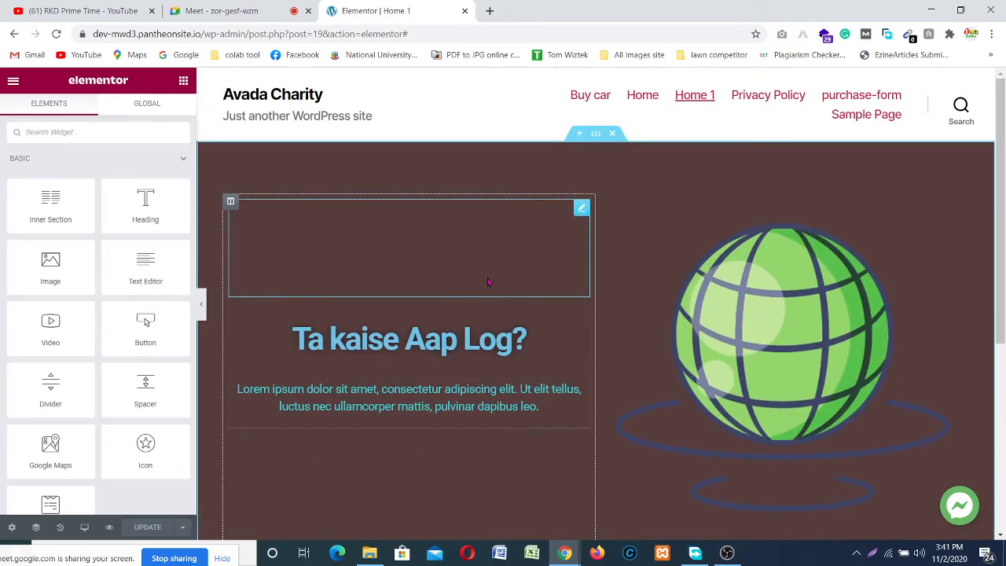
scroll(489, 281, down, 2)
scroll(691, 363, up, 2)
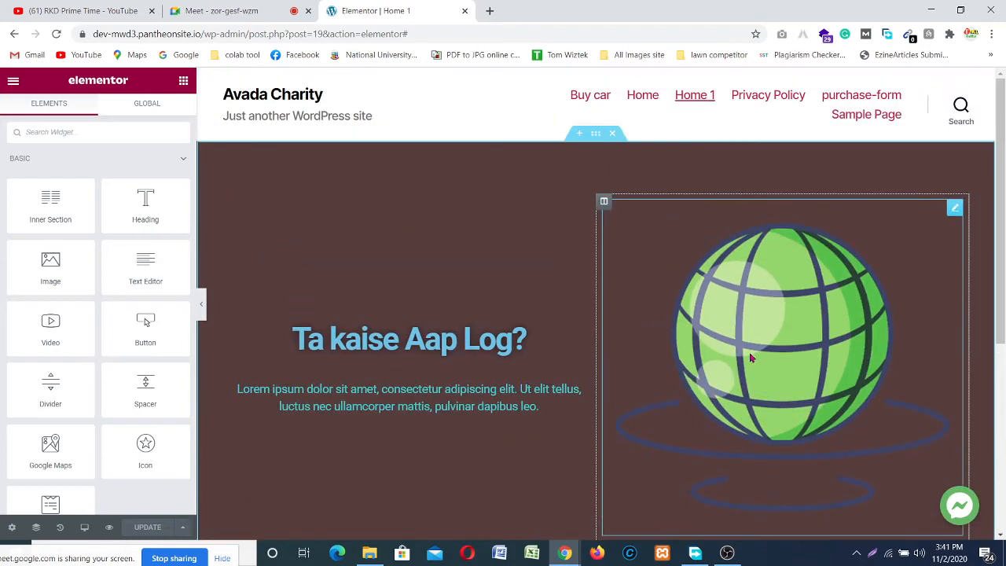
scroll(752, 355, down, 1)
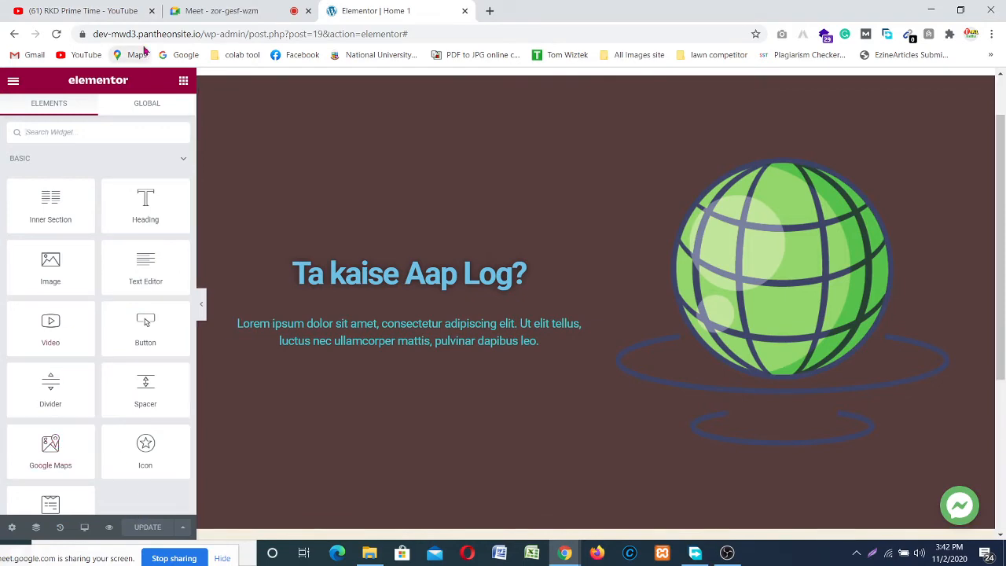
scroll(282, 375, down, 2)
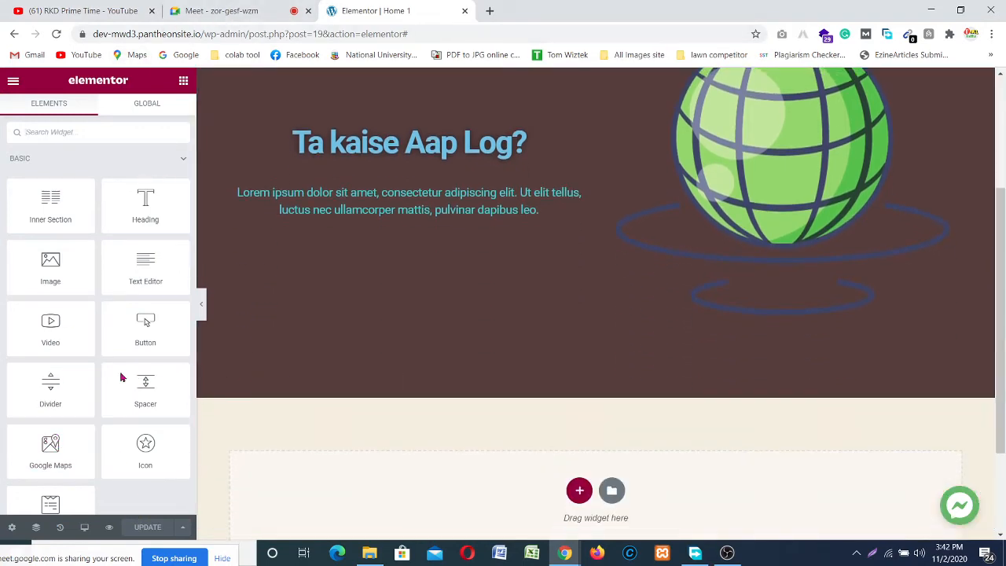
- Look through the Basic, Pro and General widgets, including the Divider and Spacer widgets
scroll(92, 386, down, 19)
scroll(95, 402, up, 20)
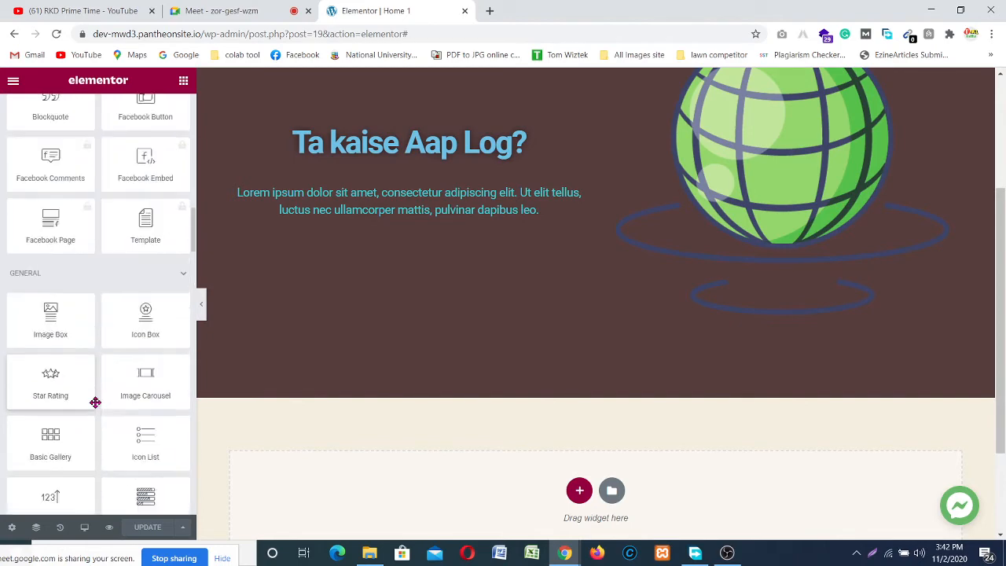
scroll(95, 402, up, 2)
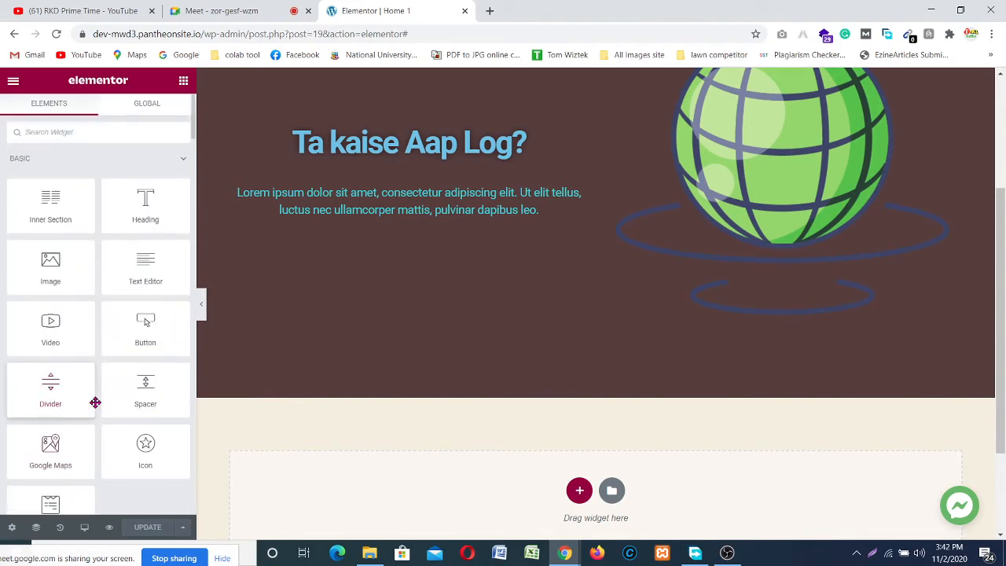
scroll(95, 402, down, 4)
scroll(96, 406, up, 2)
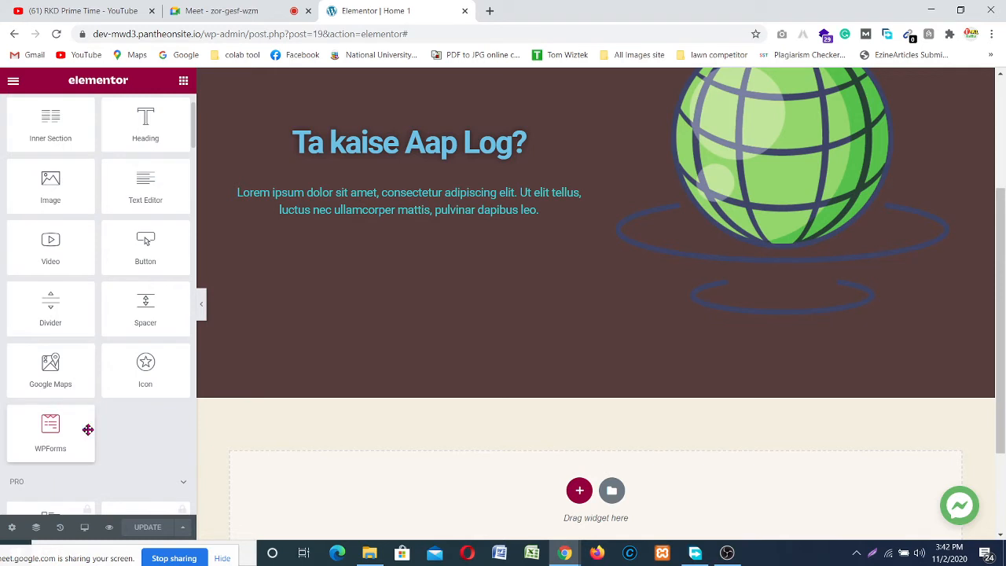
scroll(55, 429, up, 2)
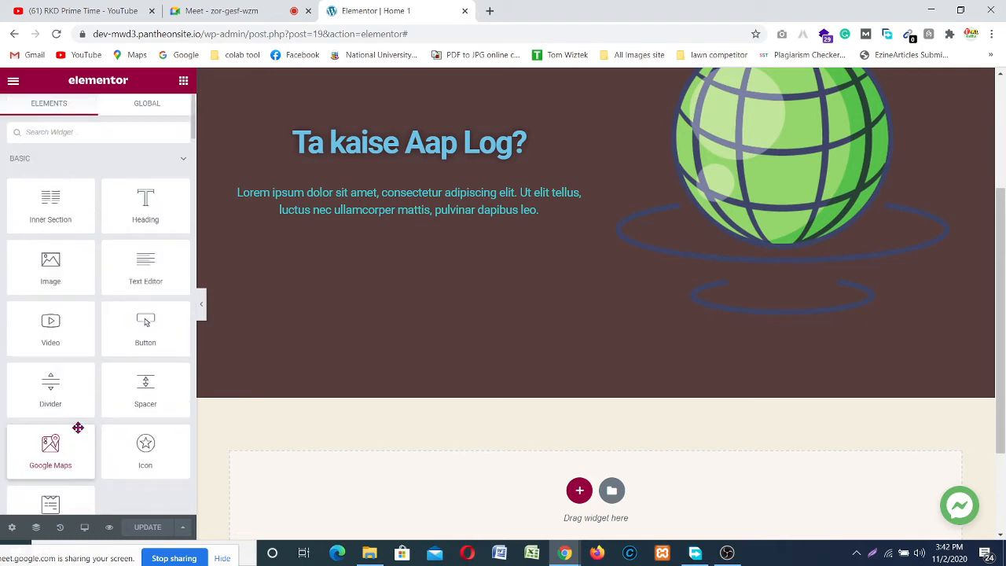
drag(55, 392, 141, 382)
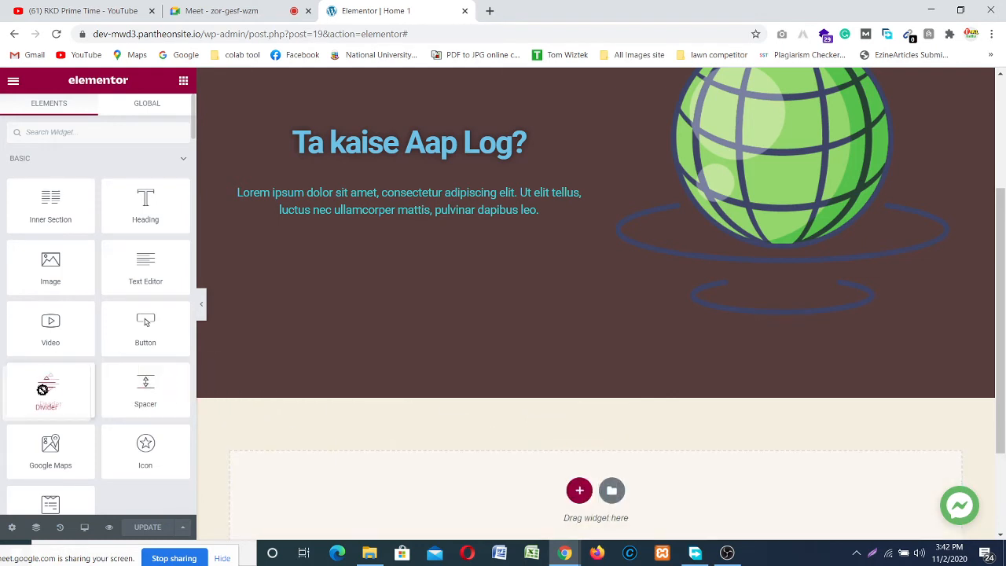
scroll(326, 482, down, 2)
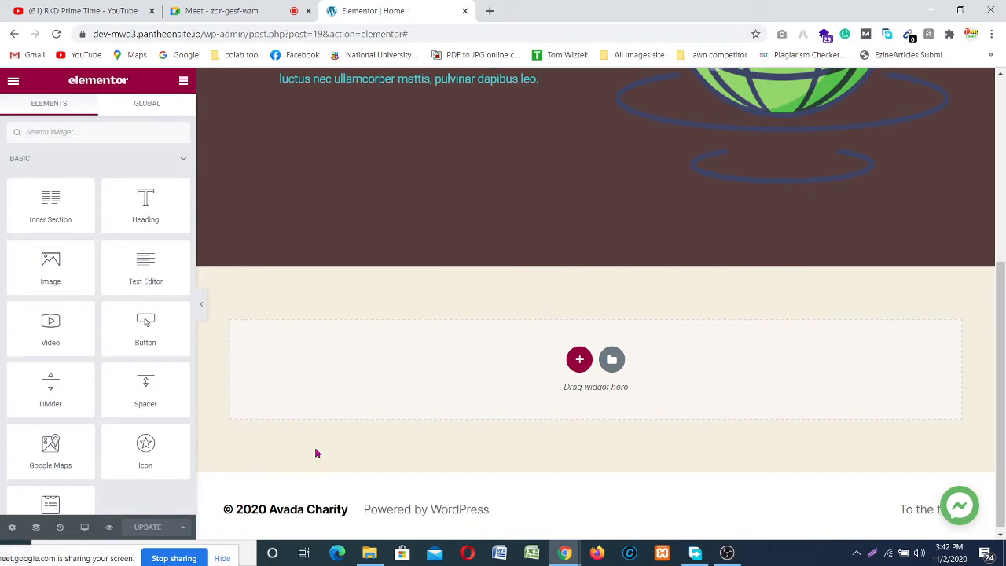
scroll(315, 453, up, 4)
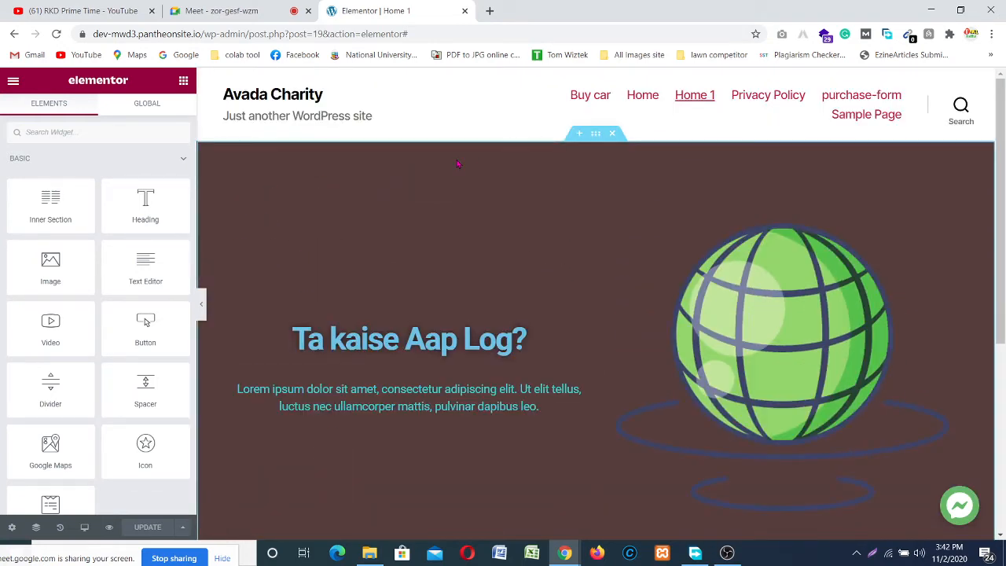
- Add a Mountains shape divider to the bottom edge of the brown heading and globe section and check it on the page
click(595, 135)
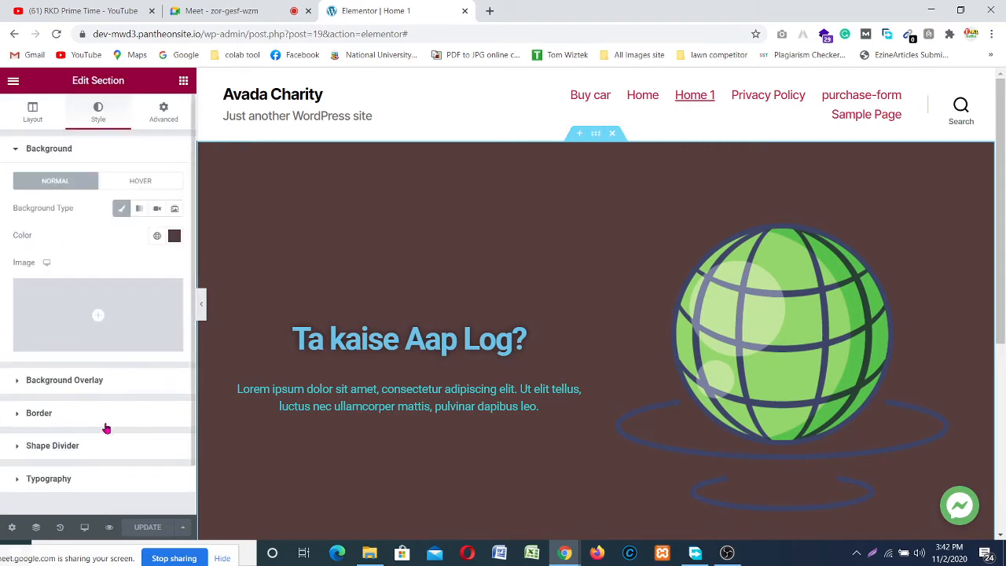
scroll(39, 424, down, 1)
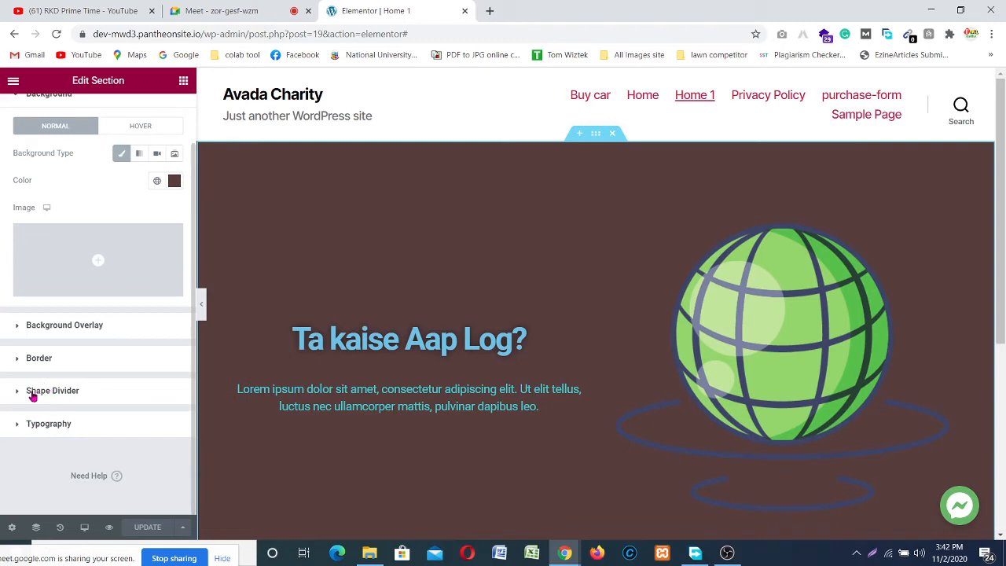
click(33, 391)
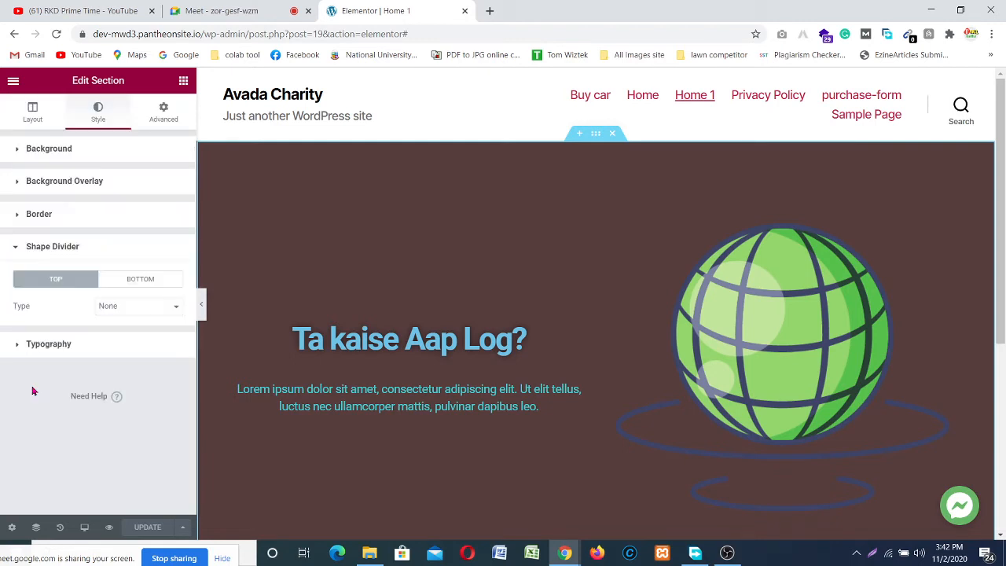
click(135, 283)
click(131, 310)
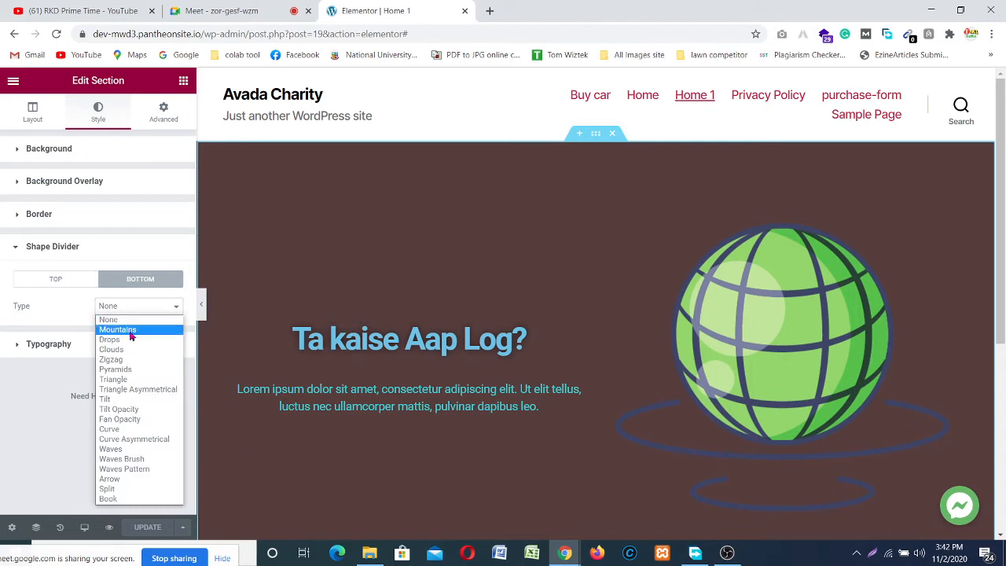
click(131, 330)
scroll(462, 248, down, 3)
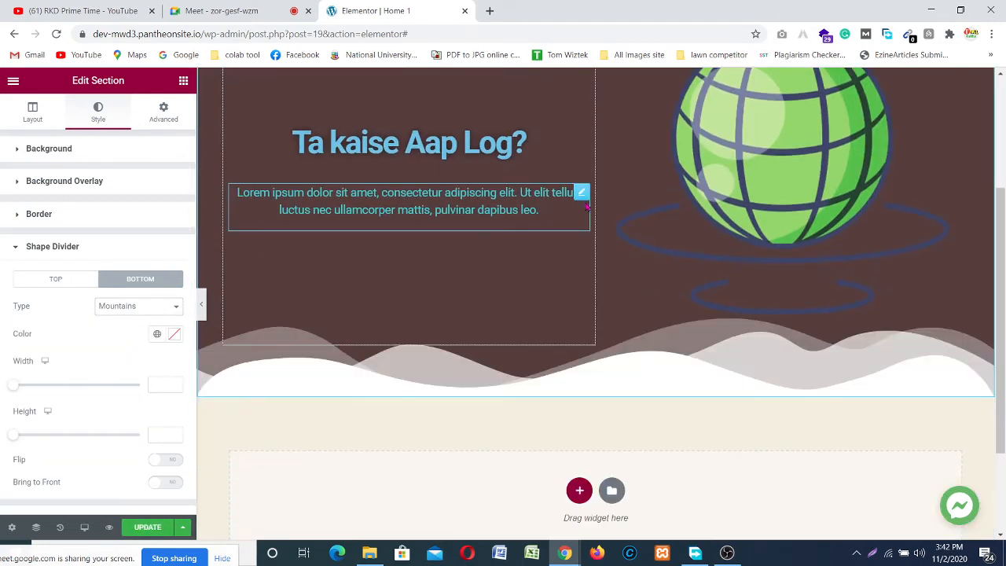
scroll(481, 336, up, 3)
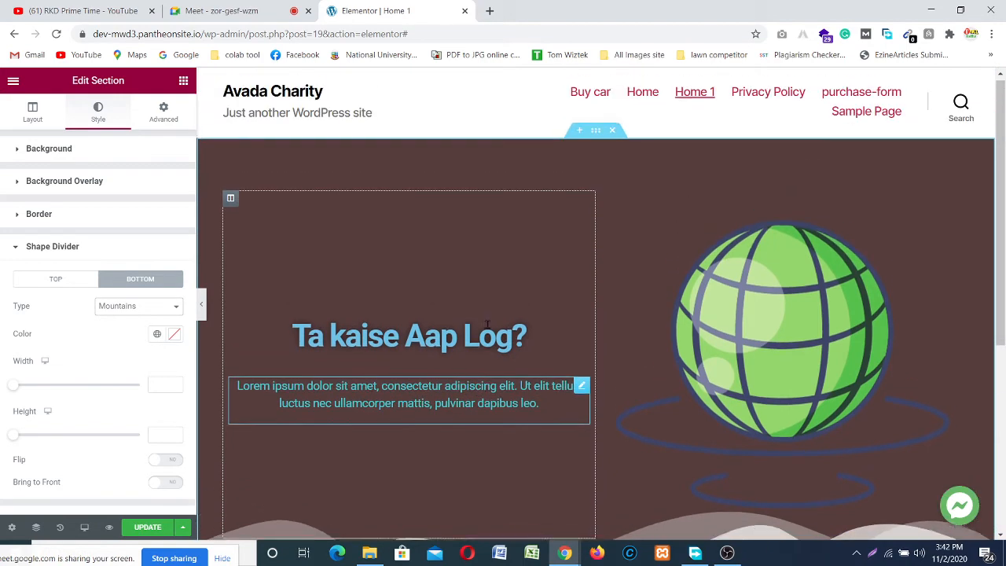
- Try the near-black colour #020101 on the section's bottom Mountains shape divider and reset it to the default
scroll(487, 324, down, 3)
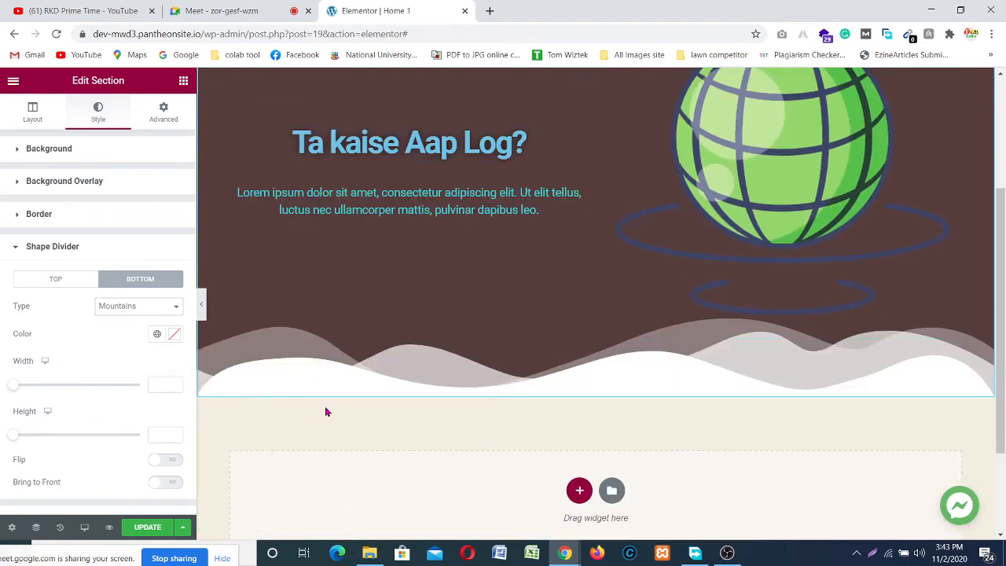
scroll(47, 314, down, 2)
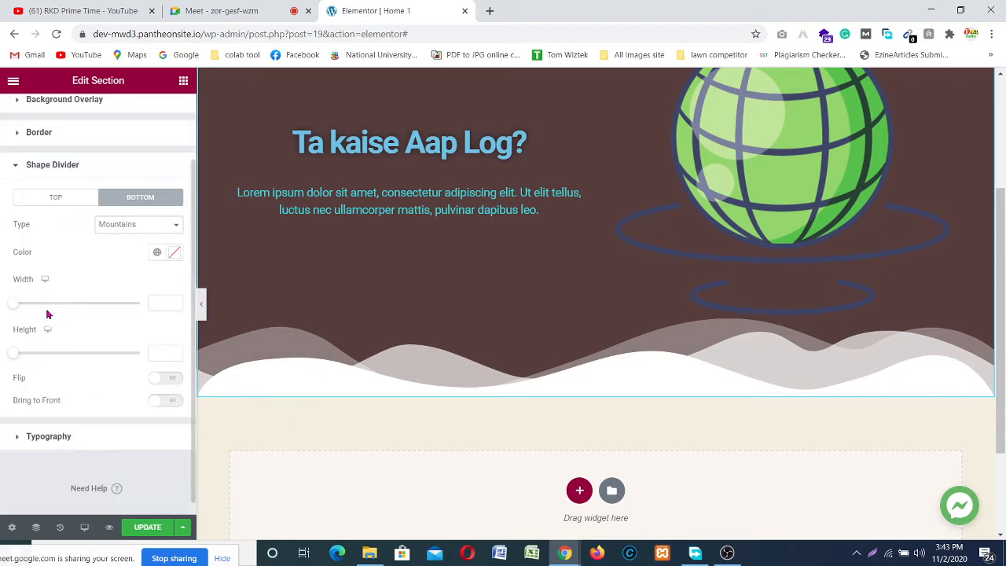
click(174, 252)
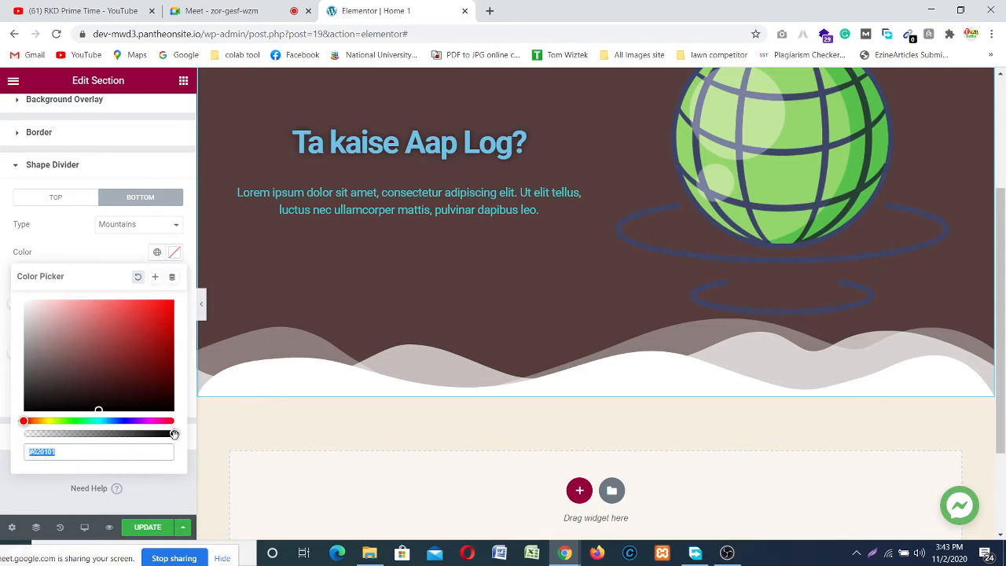
mouse_move(175, 434)
mouse_down()
mouse_move(130, 444)
mouse_move(25, 433)
mouse_move(179, 433)
mouse_up()
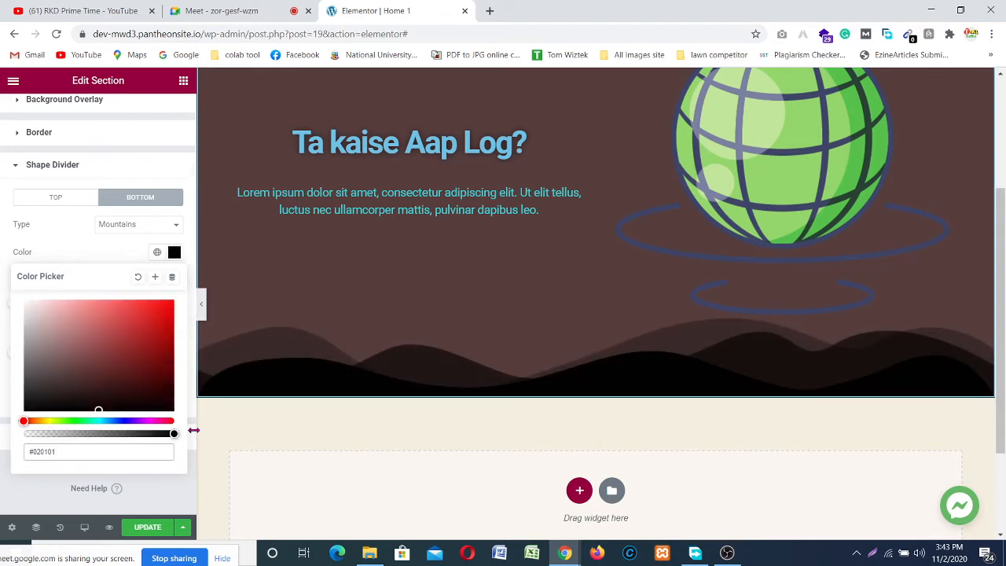
click(138, 278)
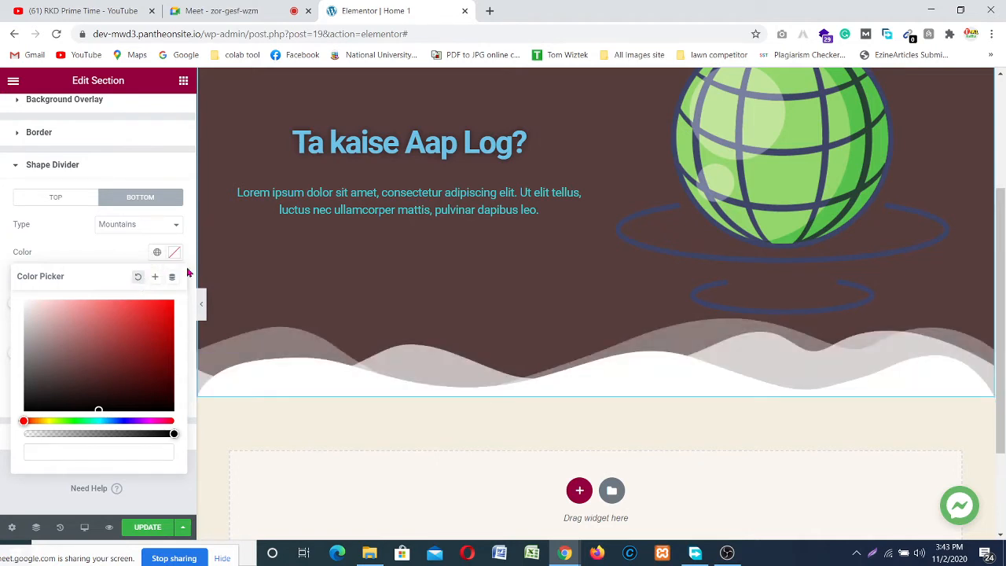
click(141, 499)
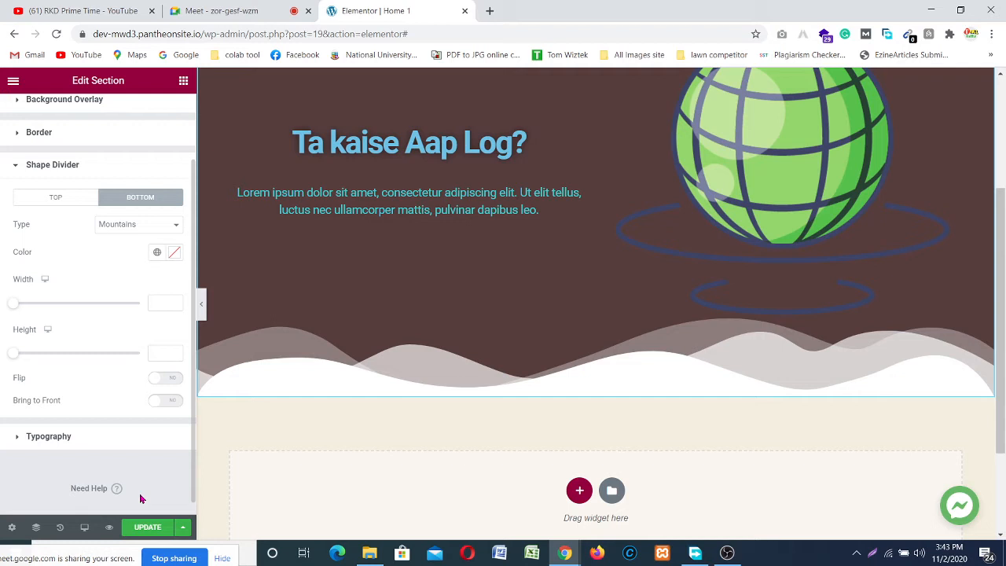
- Switch to the Google Meet call to mute the microphone and pause the screen recording in OBS
click(206, 11)
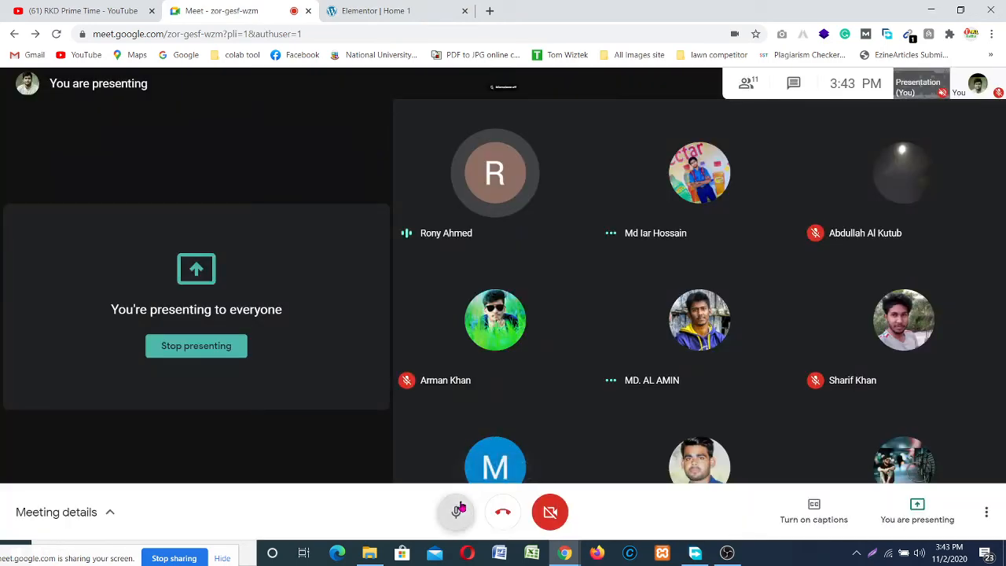
click(457, 510)
click(726, 552)
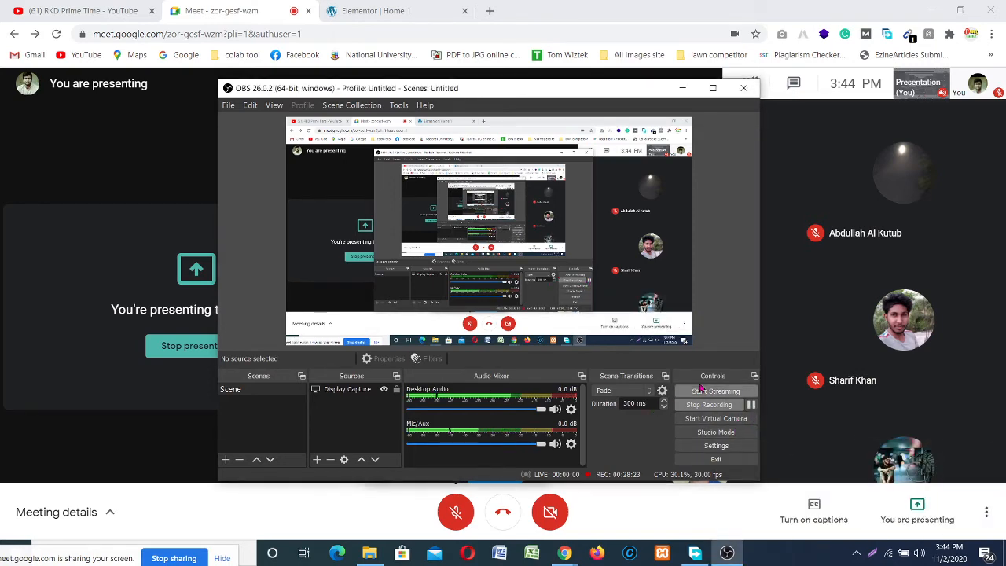
click(751, 404)
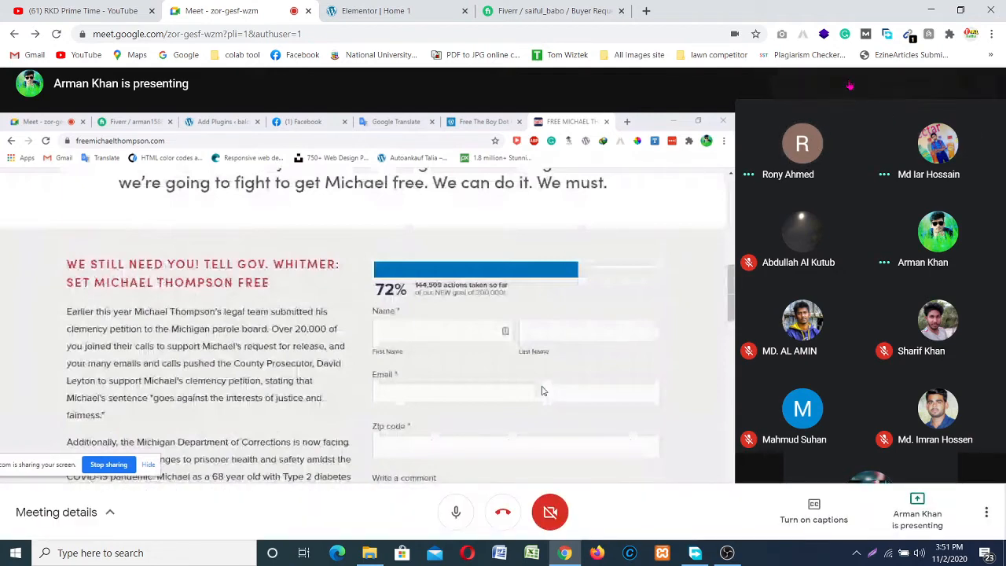
- Check the chat messages of the Google Meet call and glance at the Fiverr page
click(849, 85)
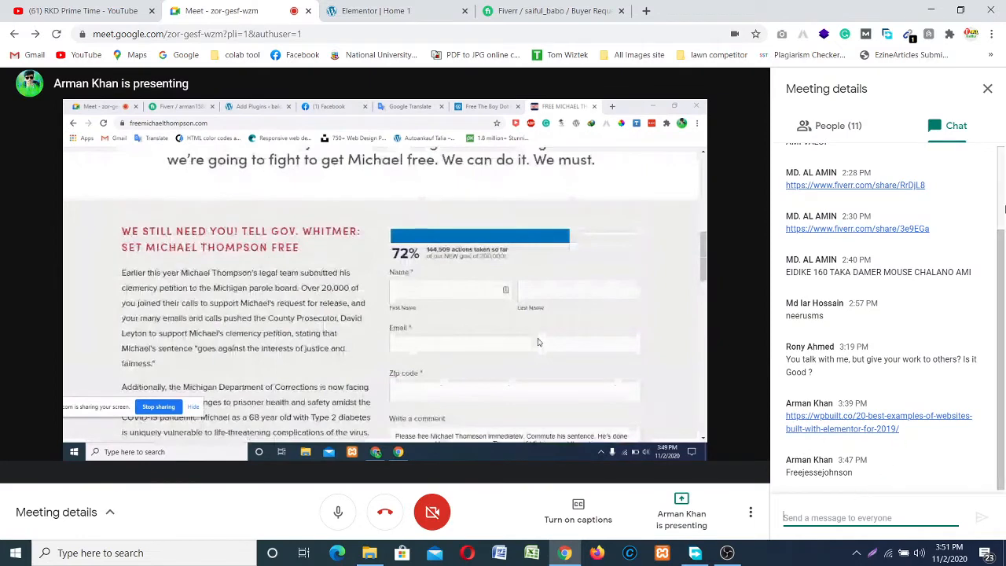
click(988, 88)
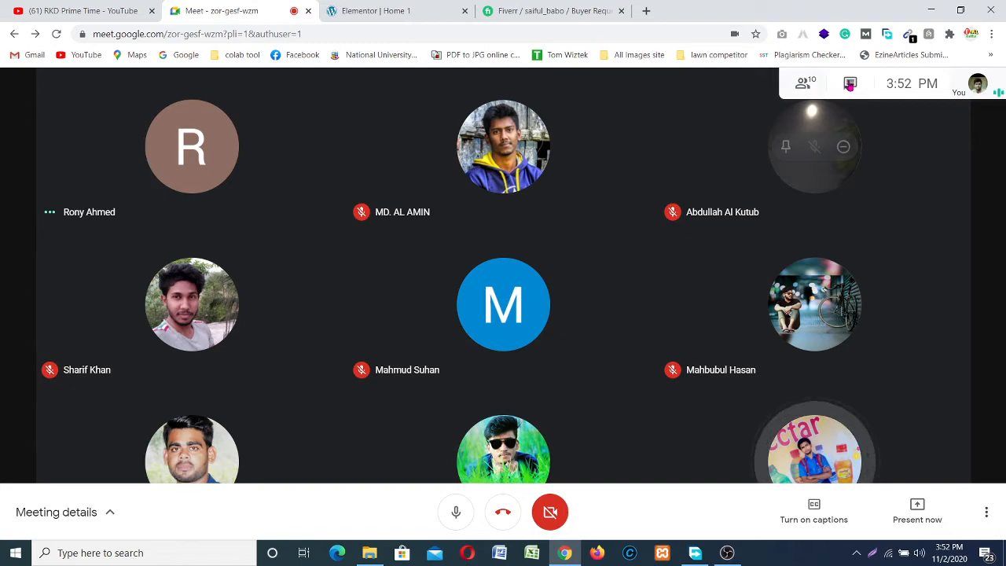
click(520, 10)
click(220, 11)
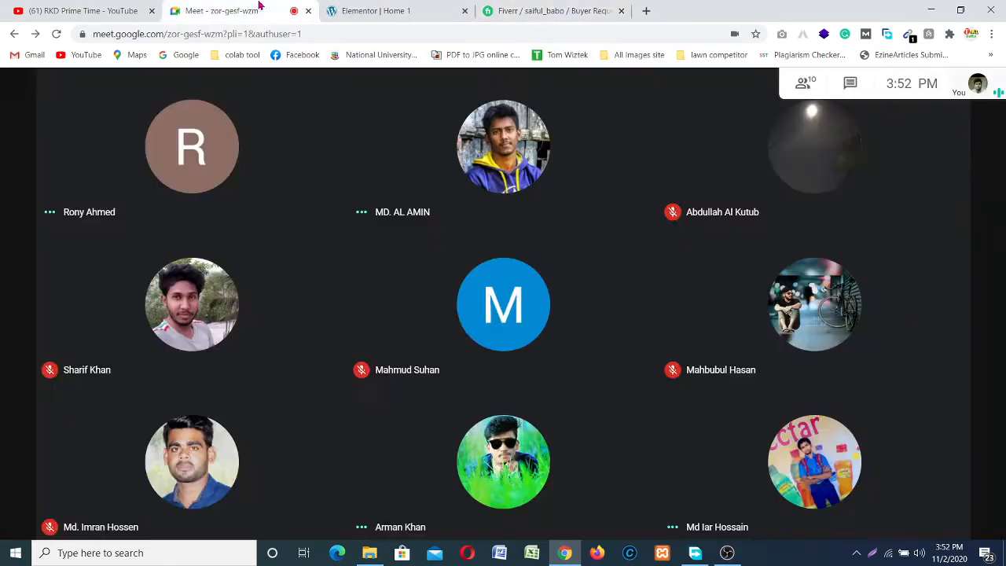
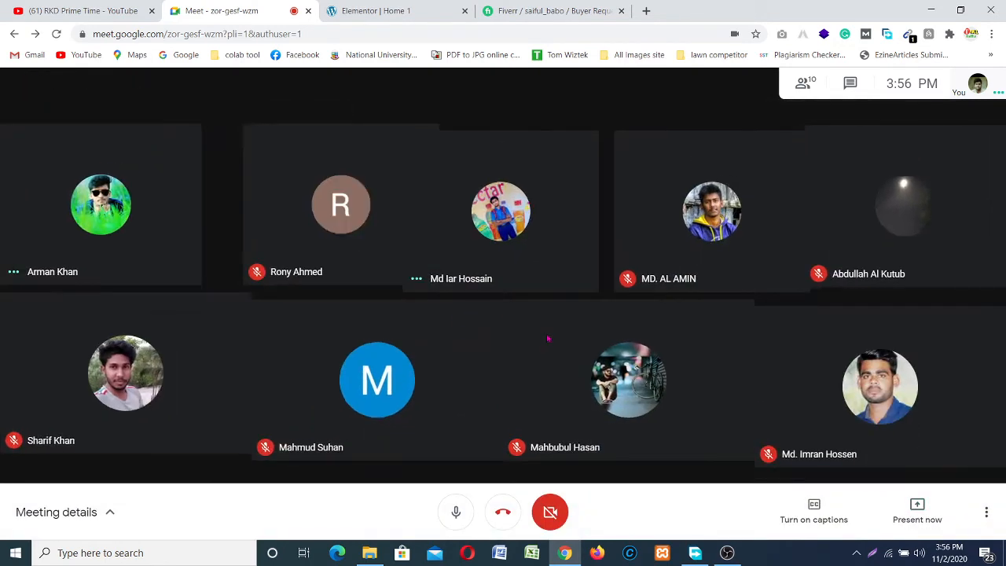
- Present the entire screen to everyone in the Google Meet call
click(911, 517)
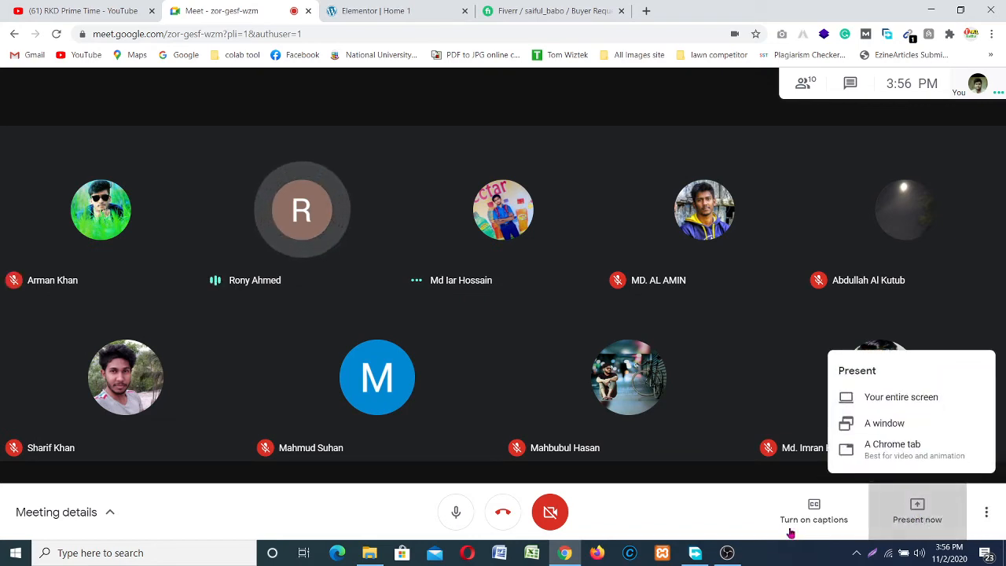
click(727, 552)
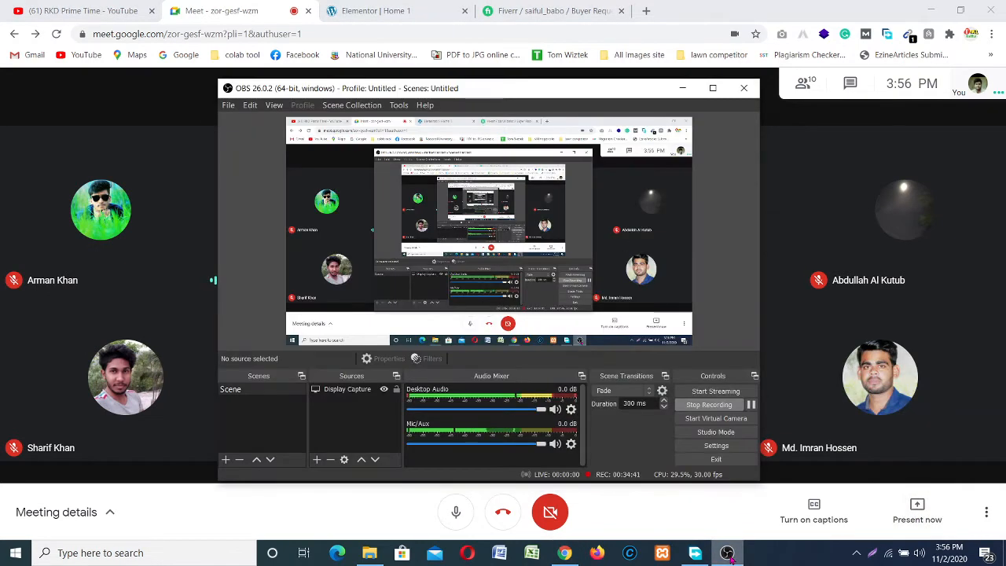
click(727, 552)
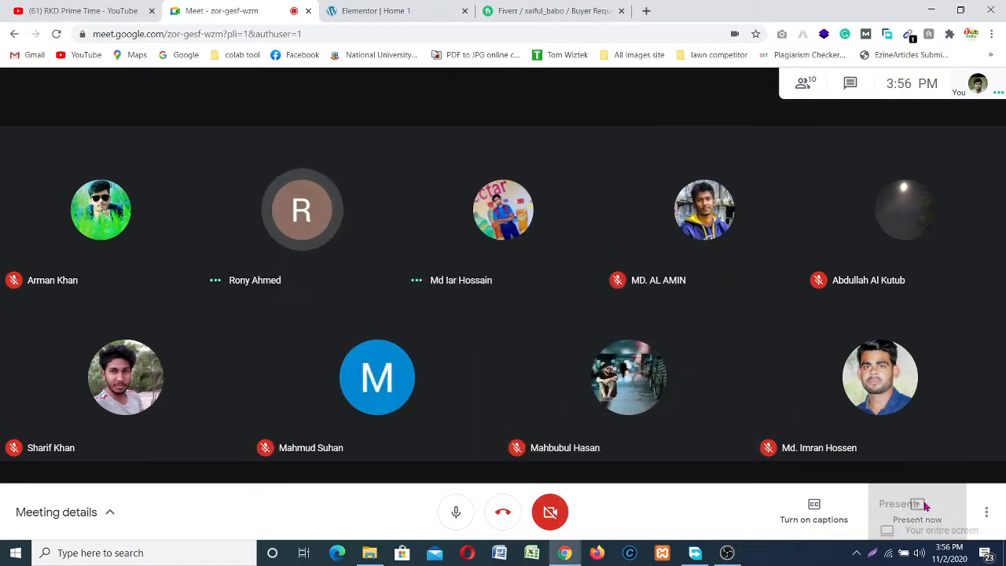
click(916, 509)
click(890, 403)
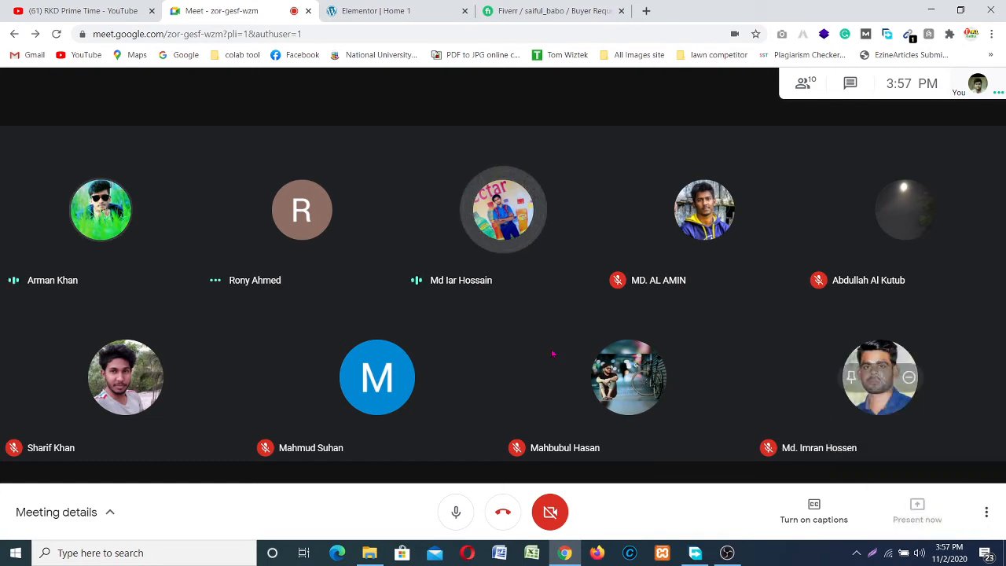
click(454, 244)
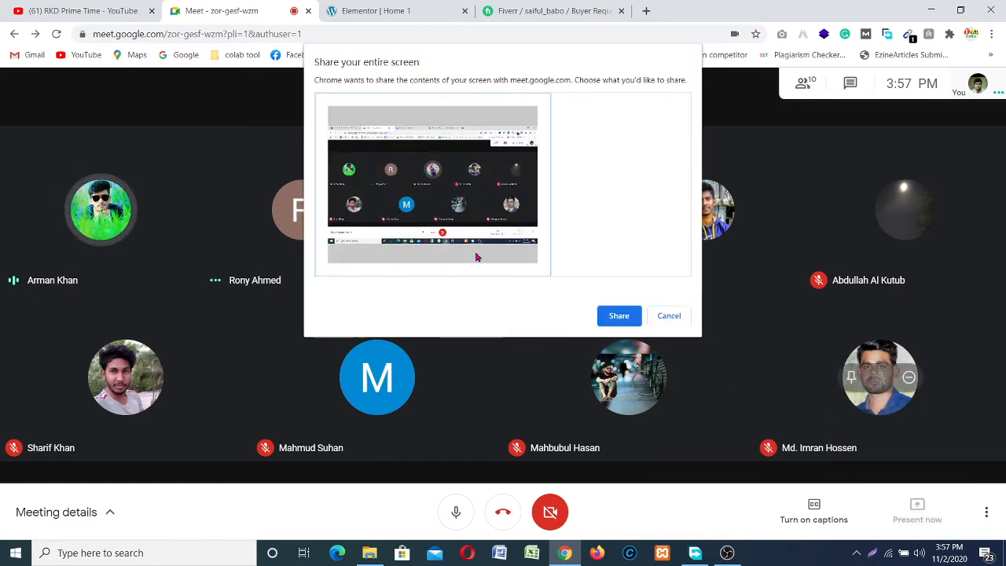
click(620, 317)
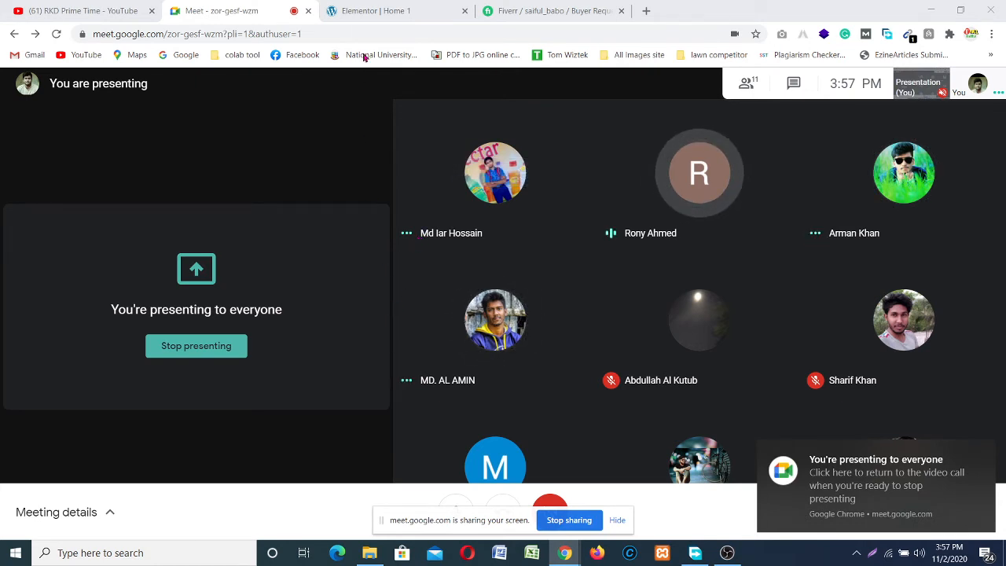
- Return to the Elementor Home 1 page, dismiss the presenting notification and examine the section's bottom divider
click(357, 11)
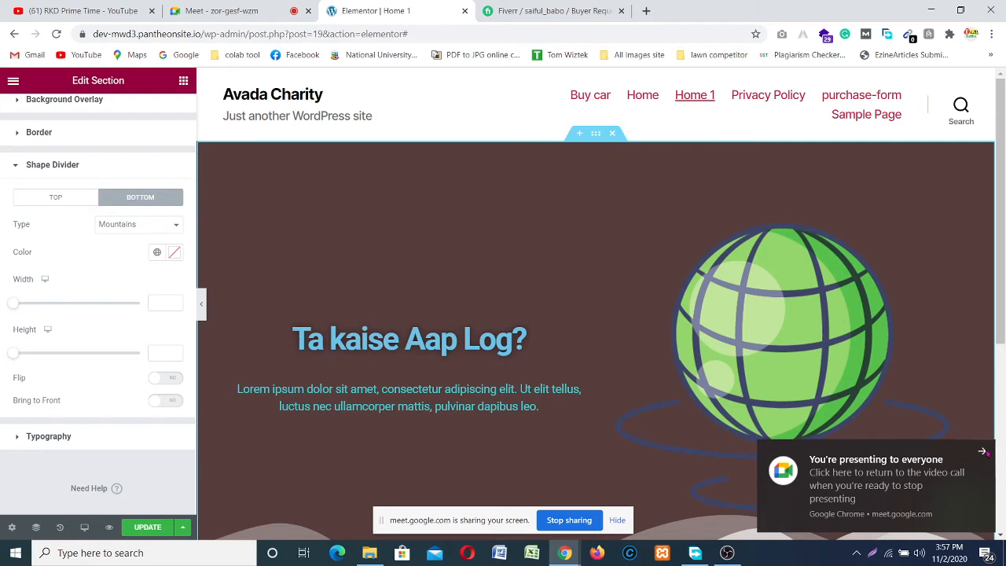
click(984, 452)
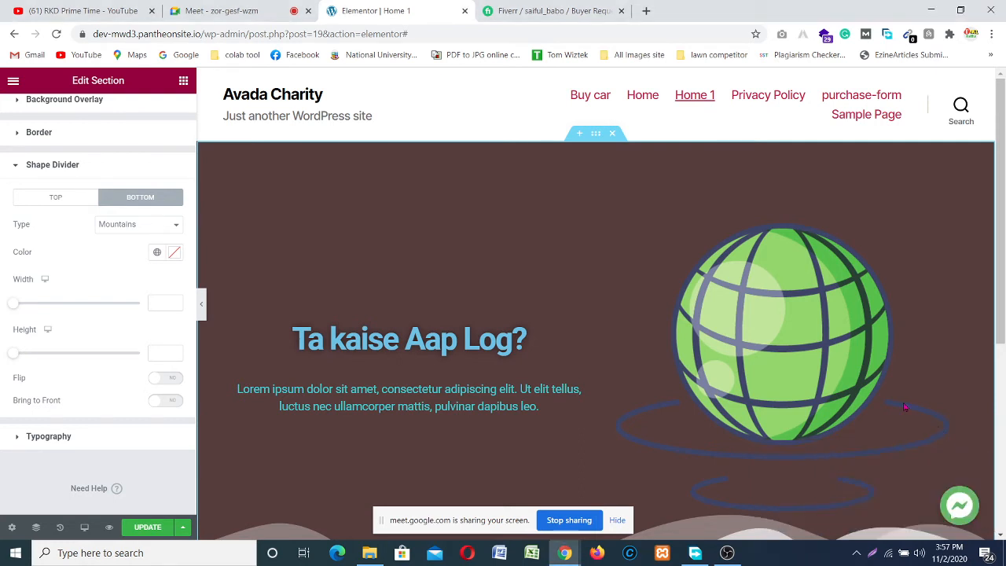
scroll(620, 259, down, 3)
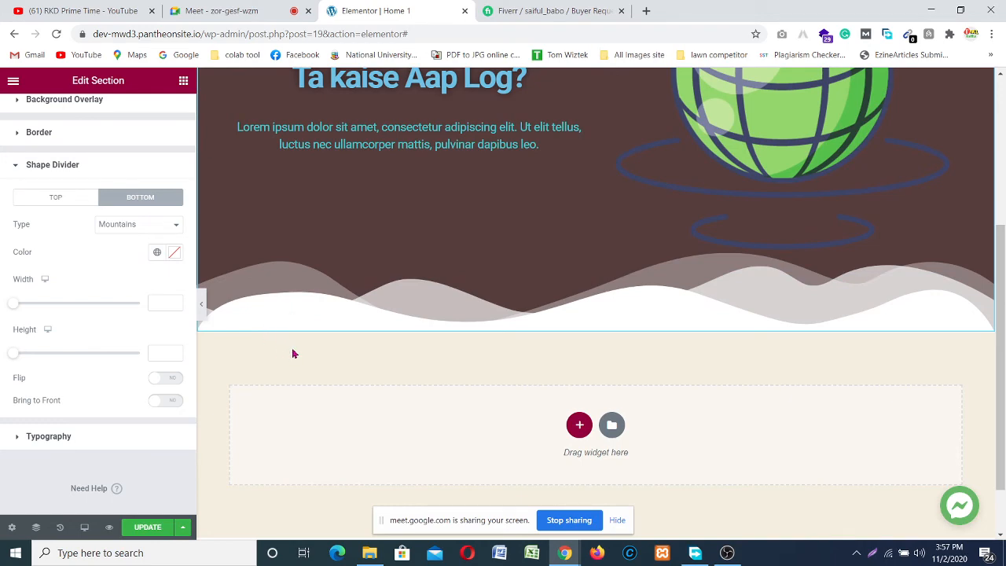
scroll(293, 354, up, 3)
scroll(414, 222, down, 3)
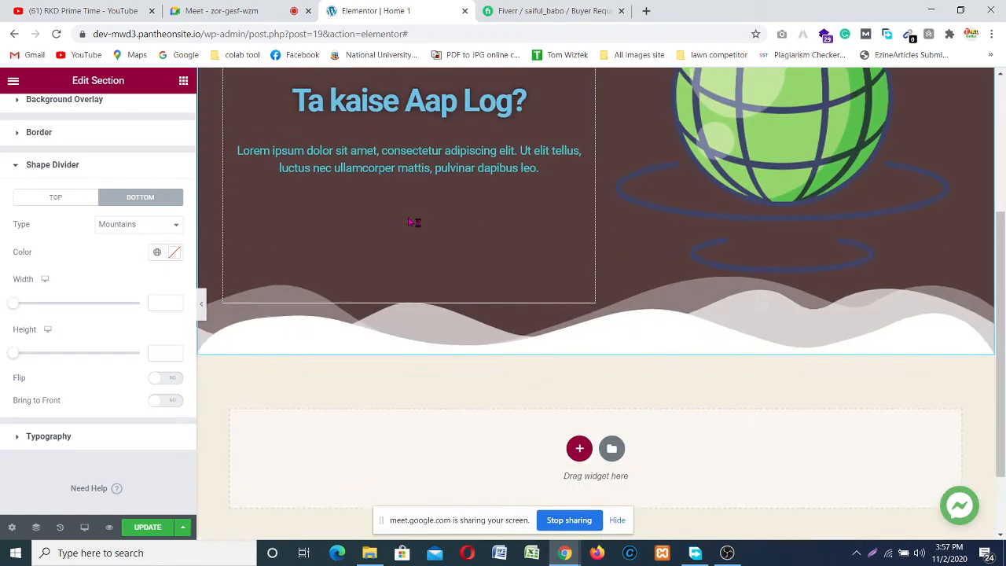
scroll(414, 222, down, 2)
scroll(396, 257, up, 2)
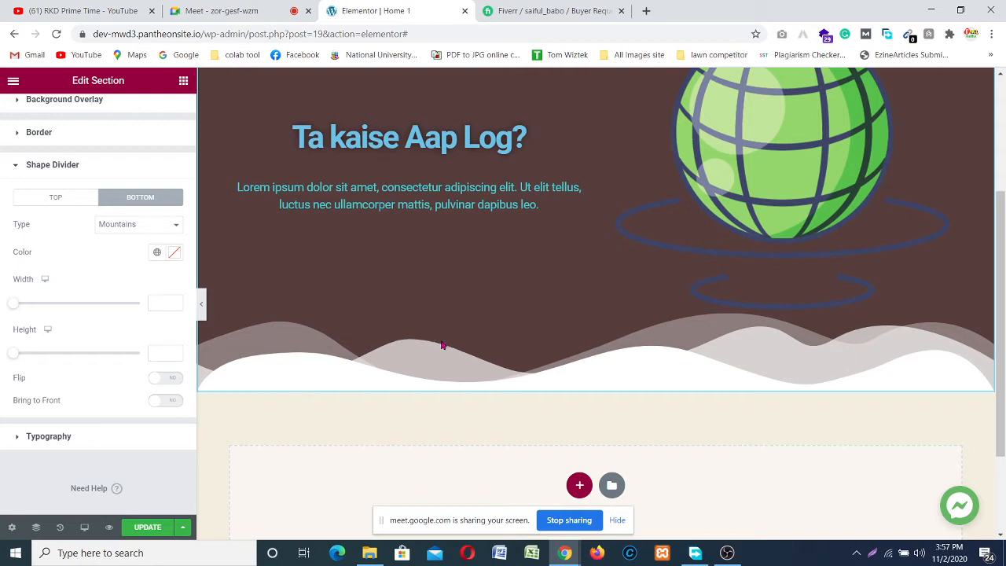
scroll(550, 251, up, 3)
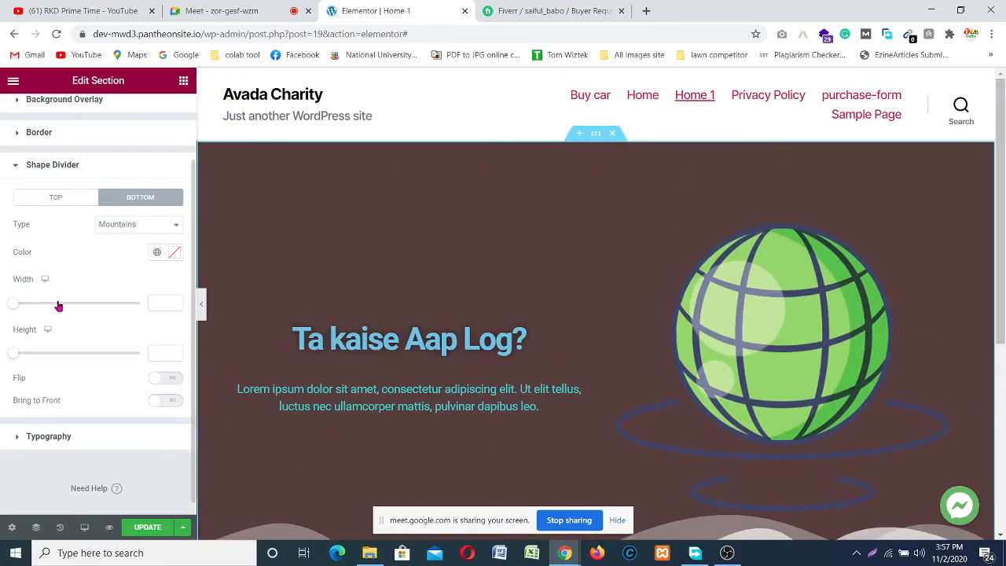
- Look through the shape divider types available for the section's bottom edge
click(37, 166)
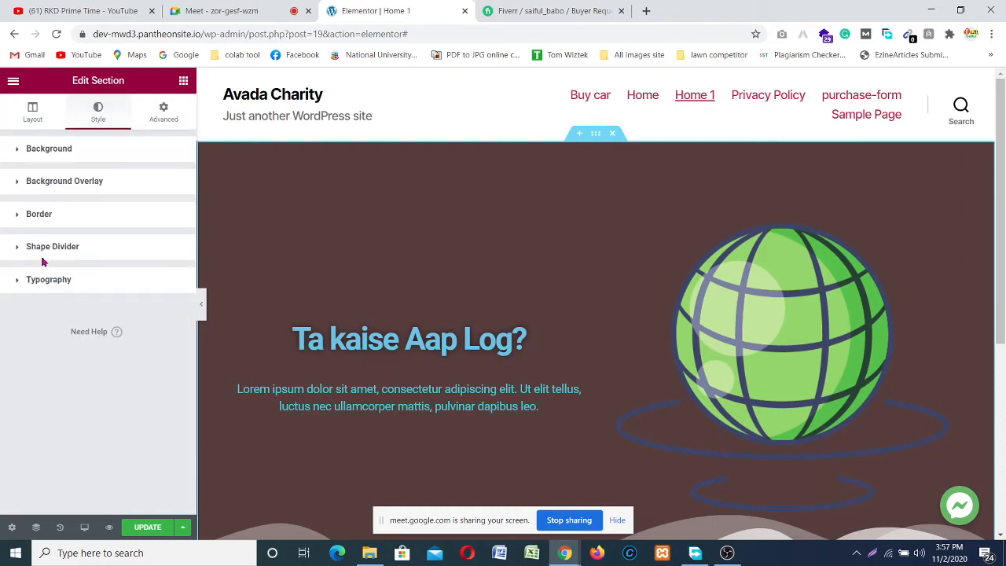
click(40, 250)
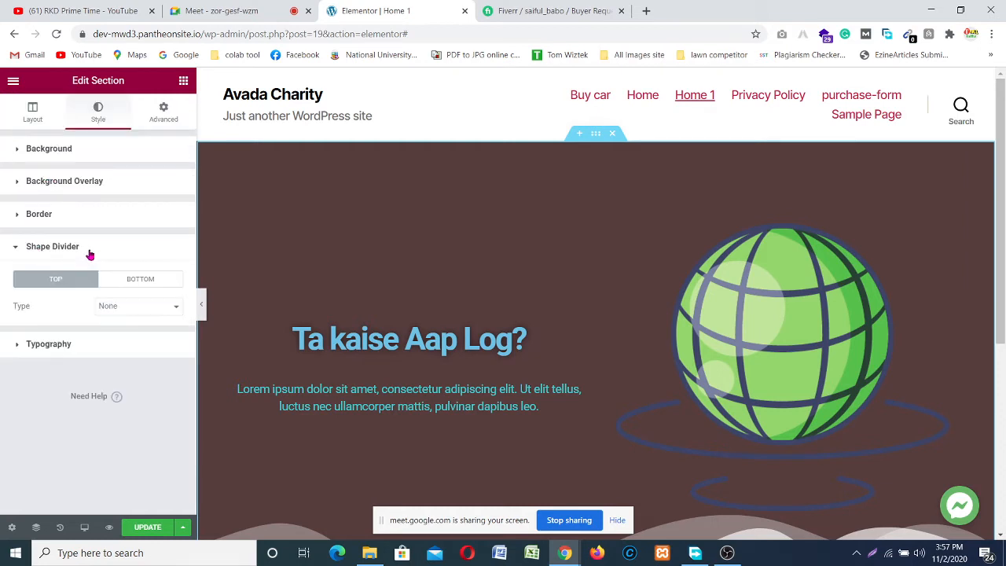
click(142, 279)
scroll(69, 284, down, 1)
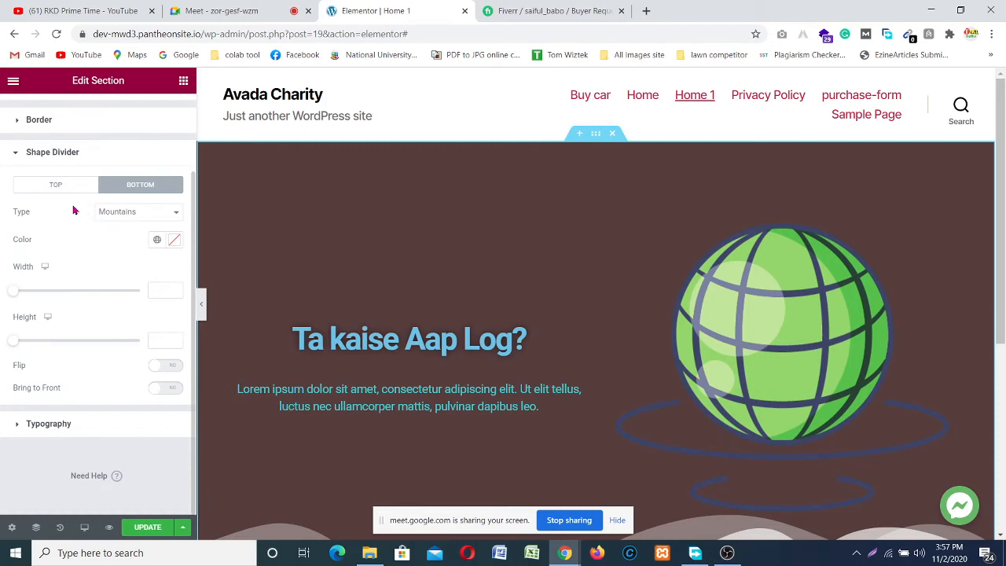
click(144, 212)
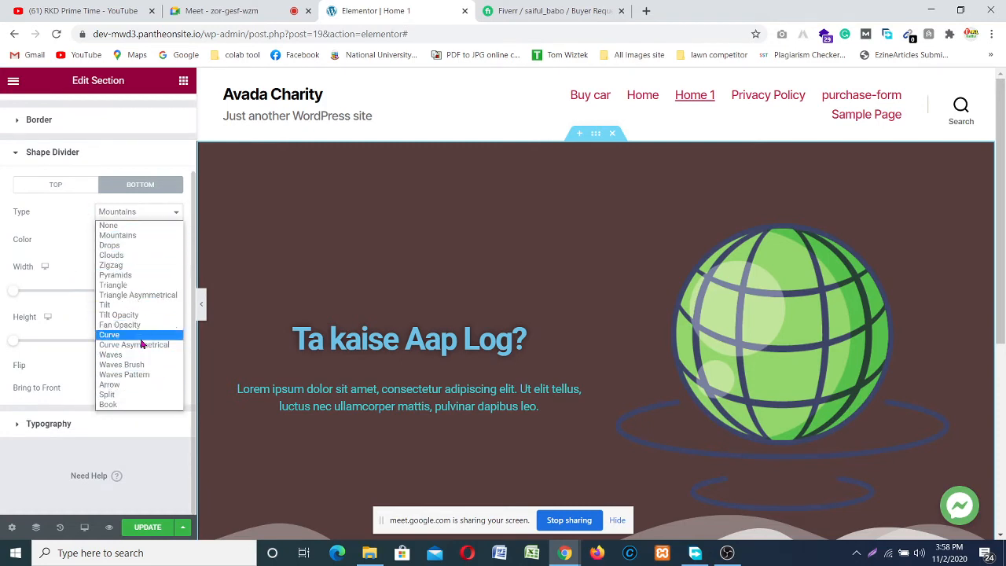
click(63, 455)
- Flip the section's bottom Mountains divider, trying Bring to Front on and off, and save the page
scroll(589, 373, down, 3)
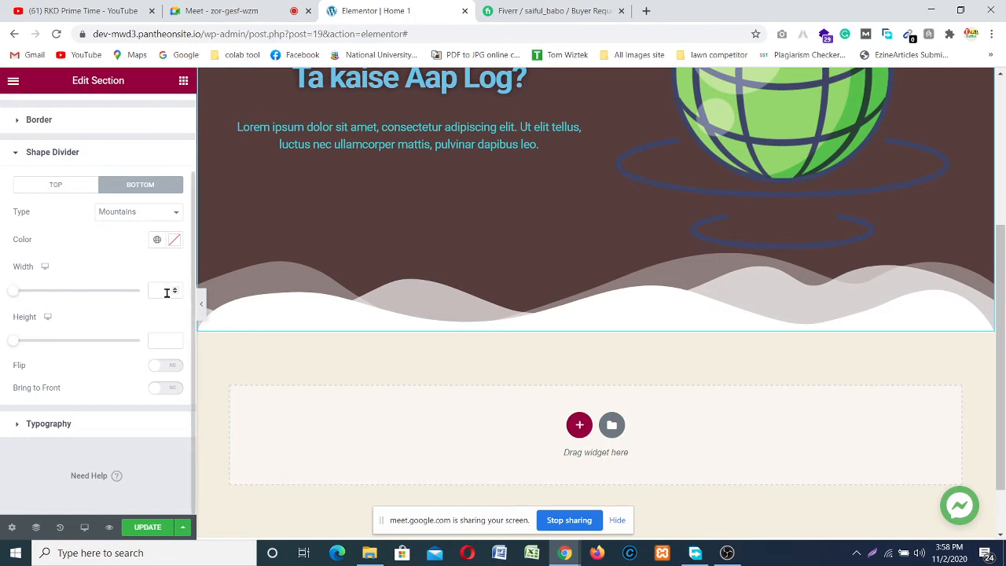
click(162, 366)
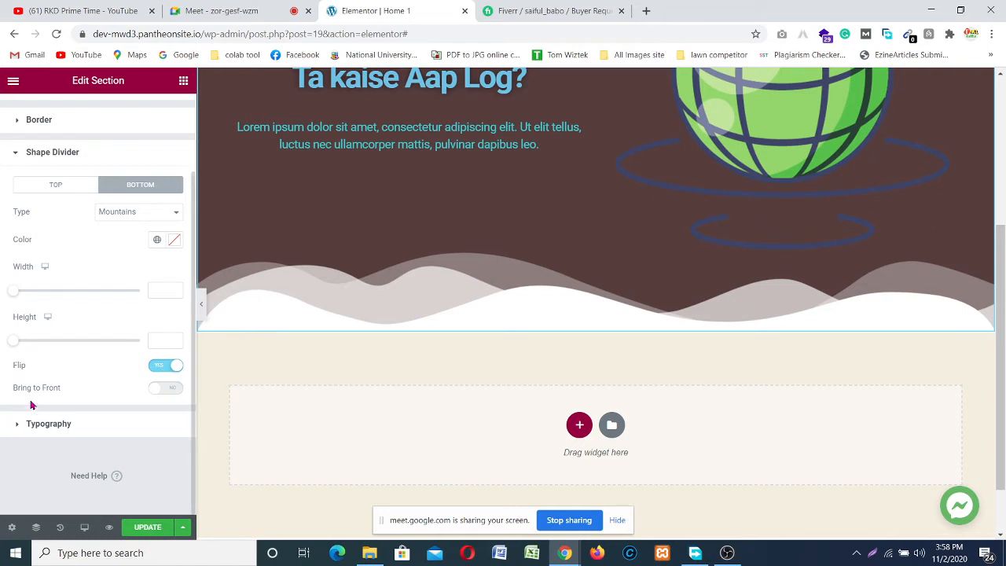
click(170, 390)
click(159, 391)
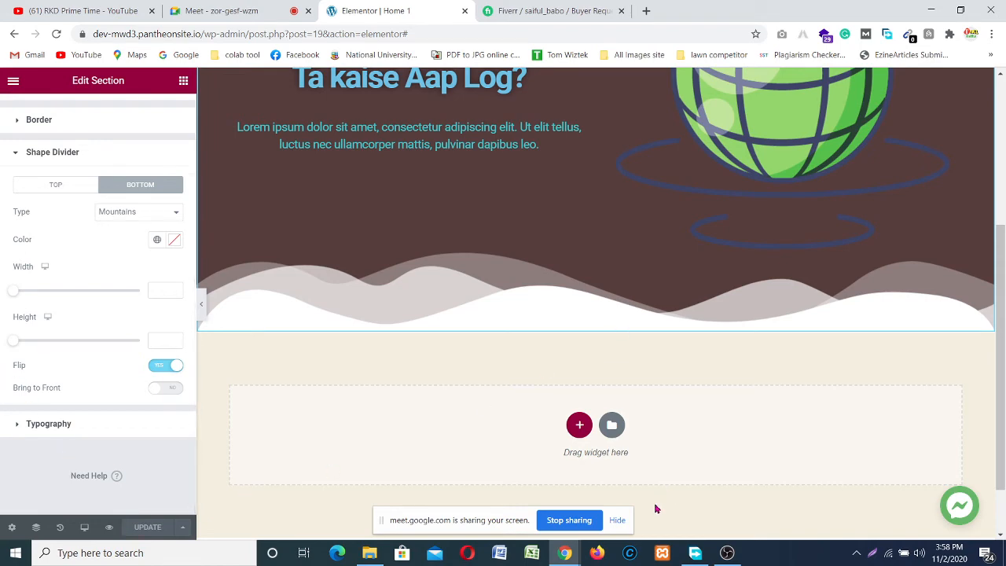
- Review the flipped divider against the whole Home 1 page and go back to the start of the section's style settings
scroll(487, 299, down, 1)
scroll(514, 237, up, 4)
scroll(527, 234, down, 4)
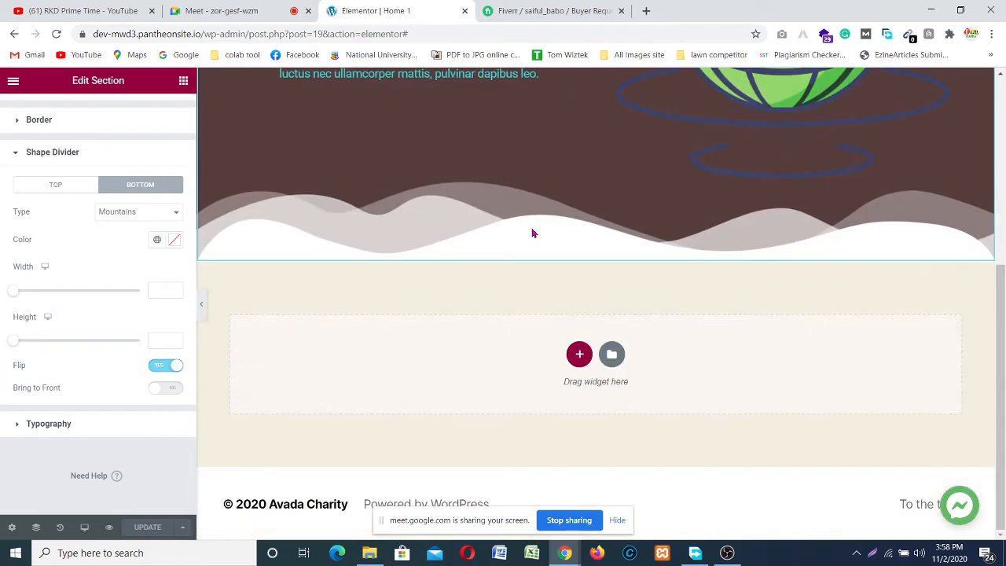
scroll(801, 479, up, 5)
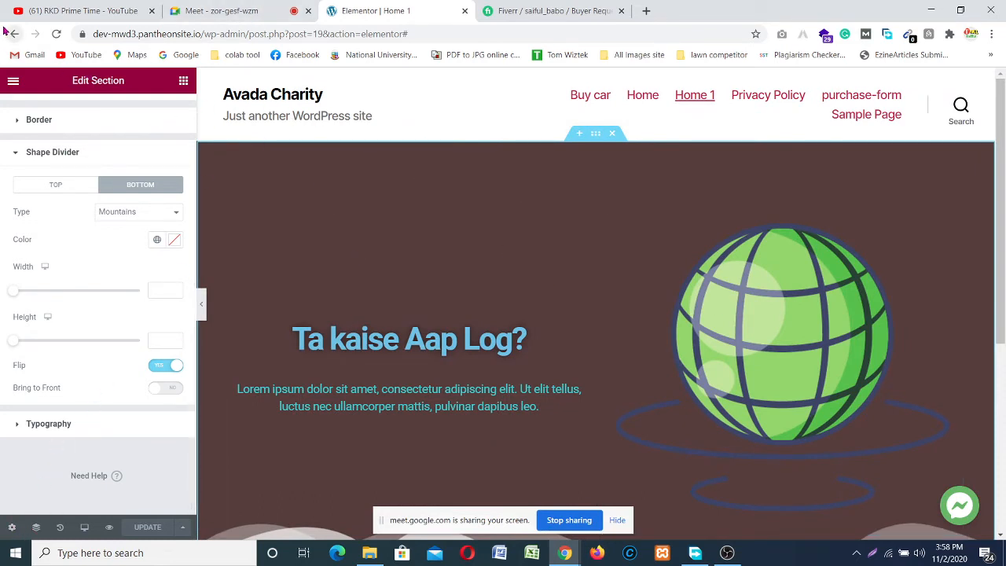
click(12, 33)
scroll(55, 157, up, 2)
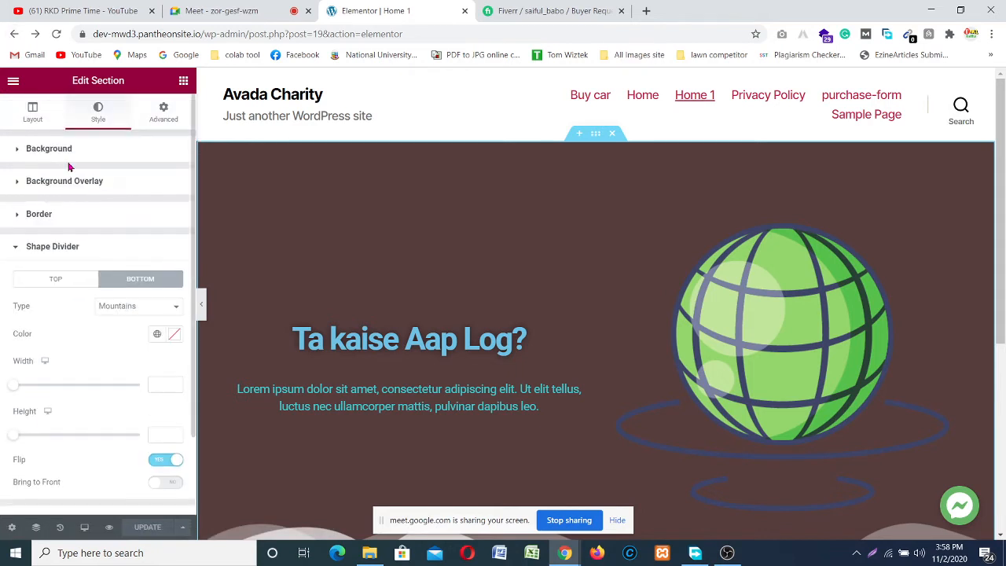
- Open Elementor's widget library and look through the Basic, Pro and General widgets
click(183, 82)
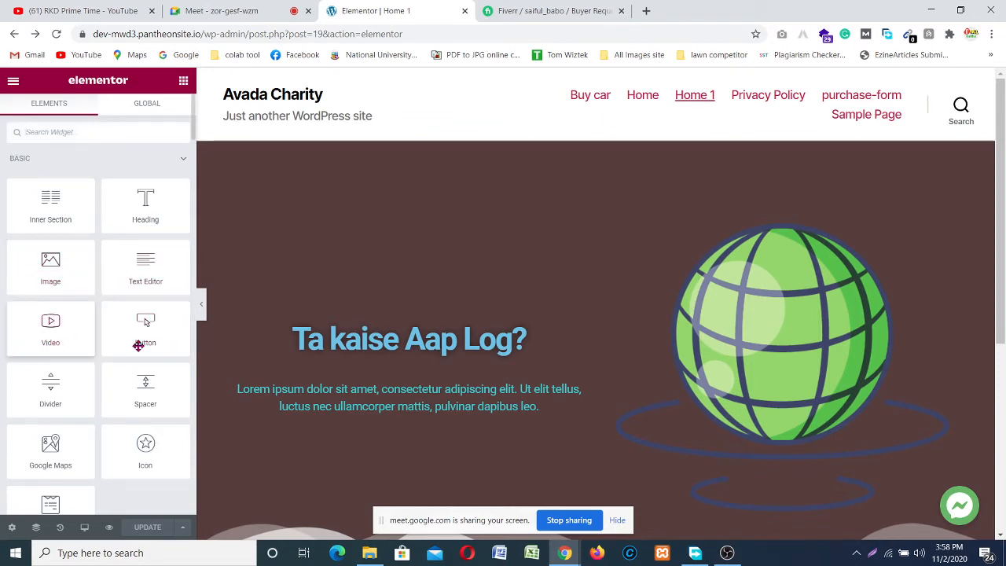
scroll(22, 308, down, 1)
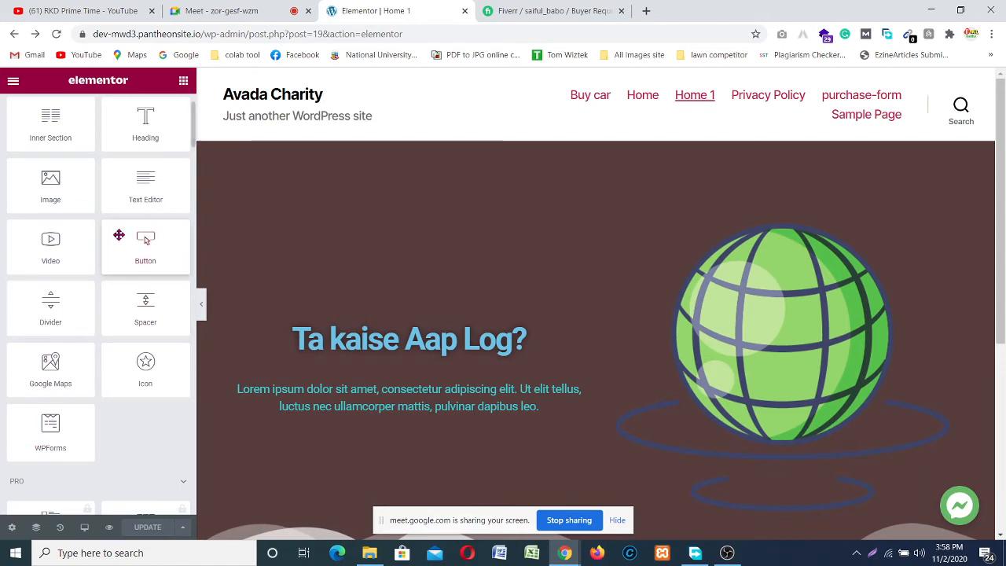
scroll(126, 228, up, 1)
scroll(39, 260, down, 2)
scroll(47, 275, down, 2)
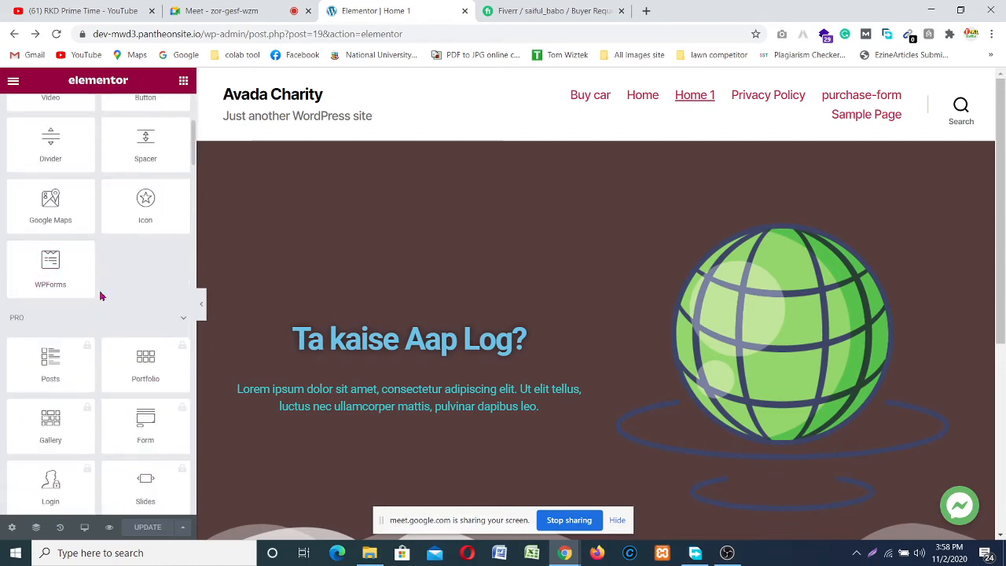
scroll(105, 299, down, 7)
scroll(129, 303, down, 8)
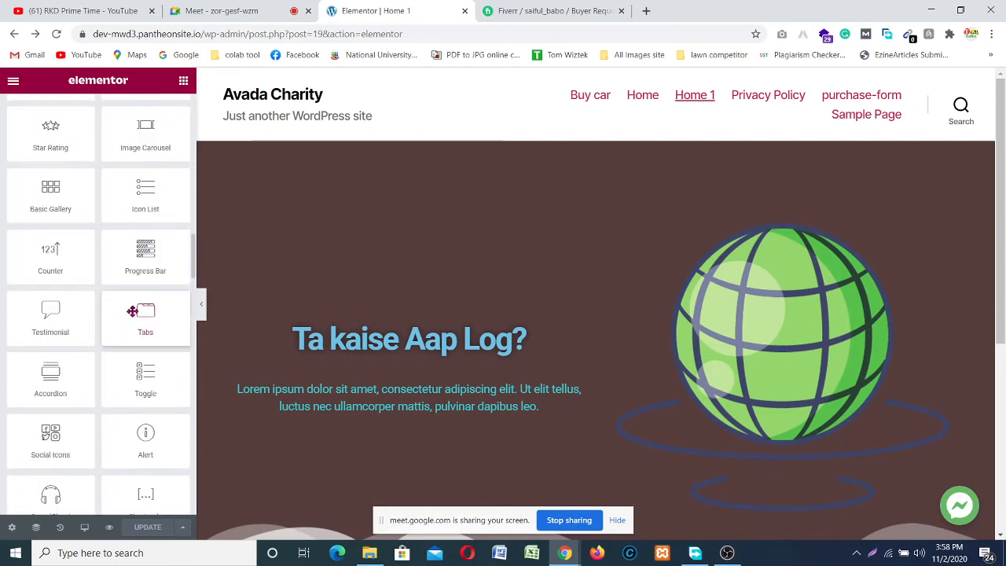
scroll(137, 316, up, 3)
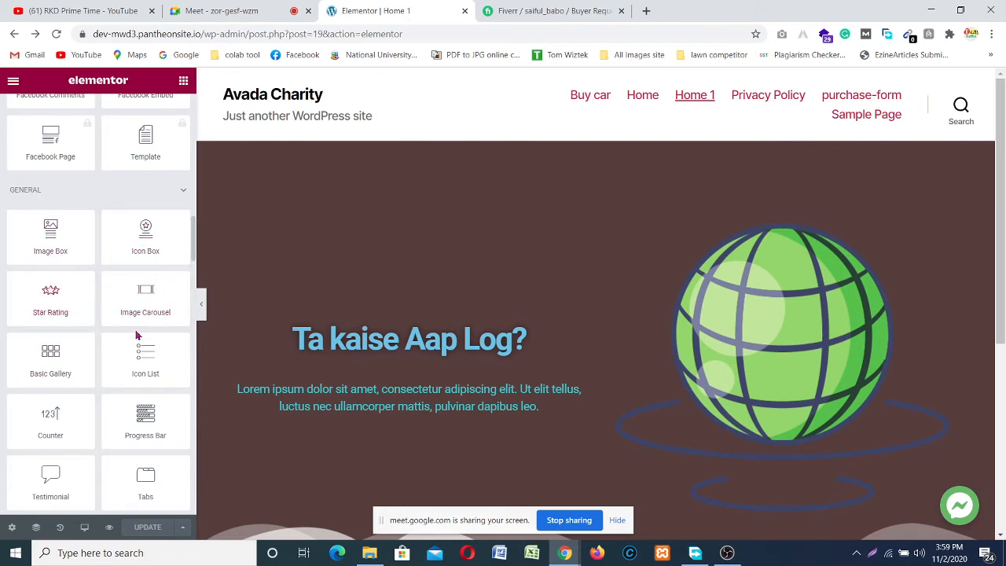
scroll(150, 292, down, 2)
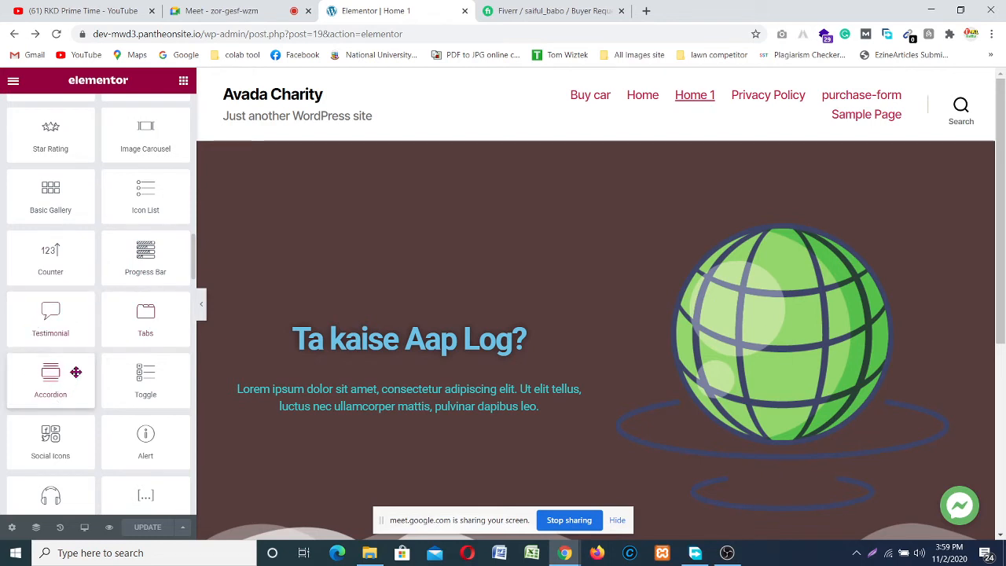
scroll(75, 369, down, 1)
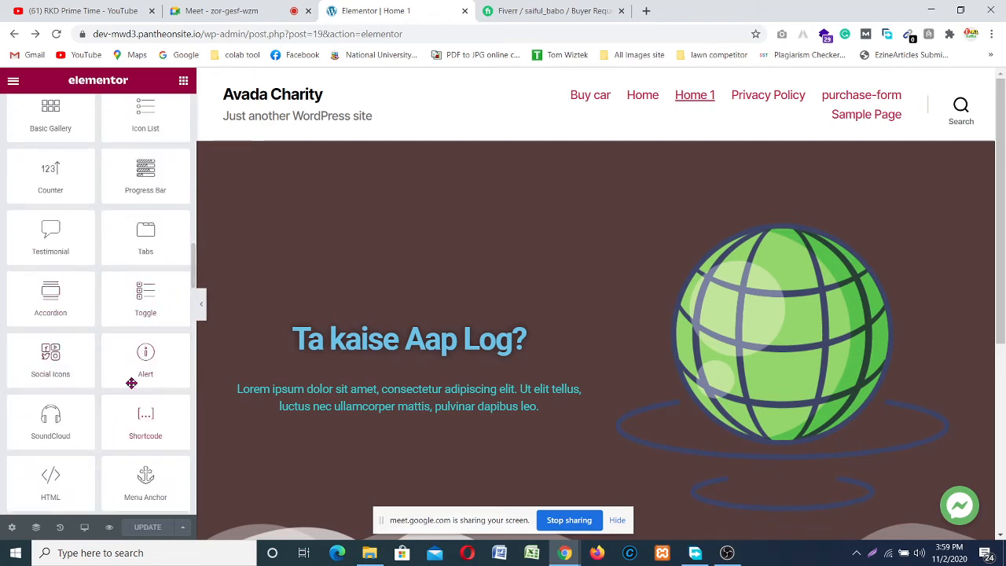
scroll(14, 424, down, 1)
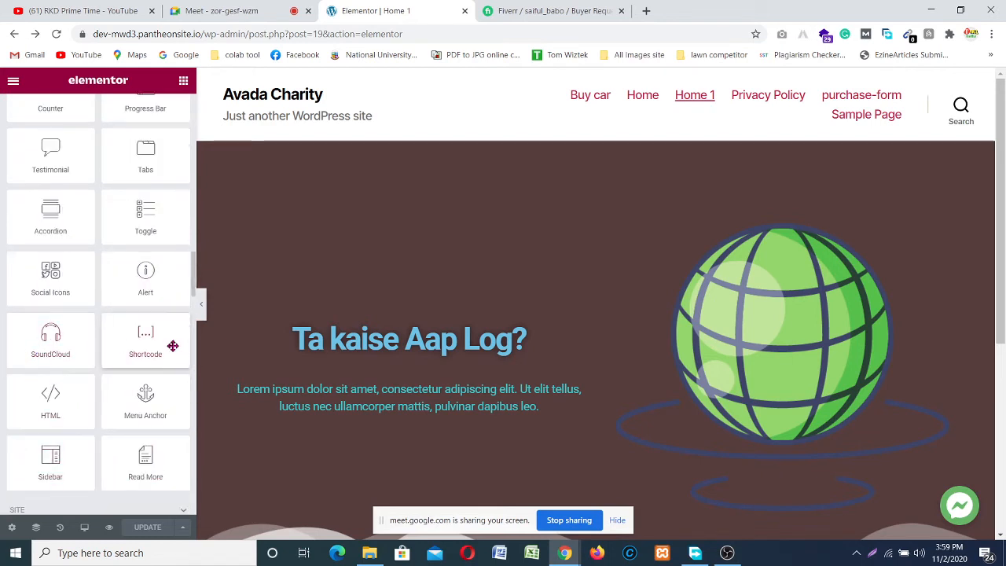
scroll(182, 427, down, 2)
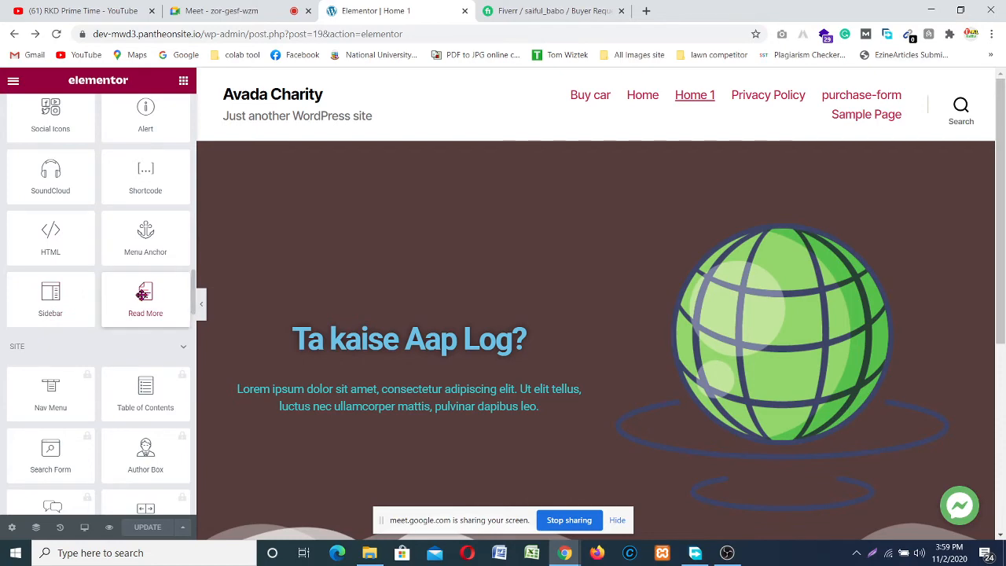
- Look through the Site, WooCommerce and WordPress widget groups and return to the start of the widget library
scroll(125, 323, down, 3)
scroll(122, 281, down, 15)
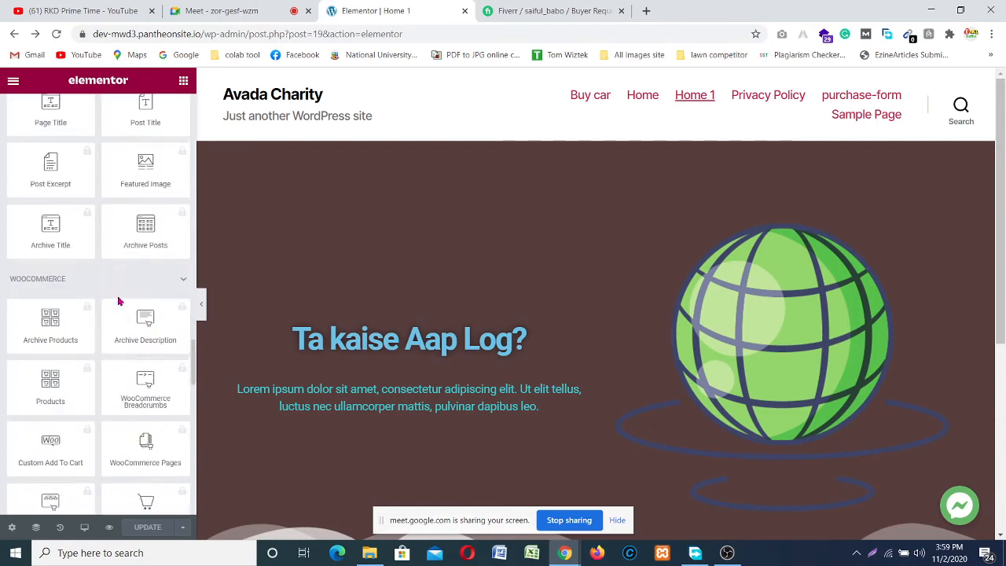
scroll(118, 317, down, 2)
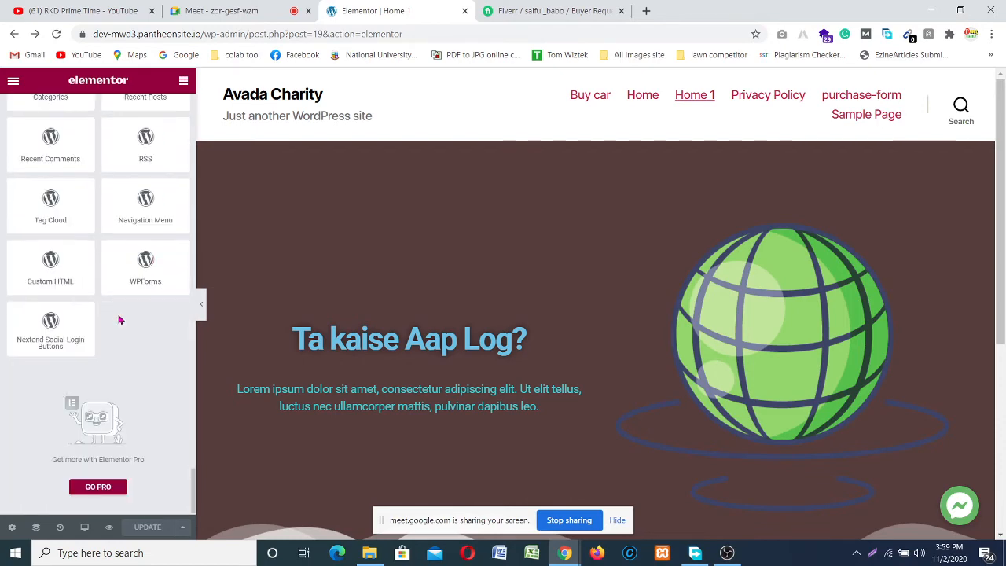
scroll(117, 359, up, 10)
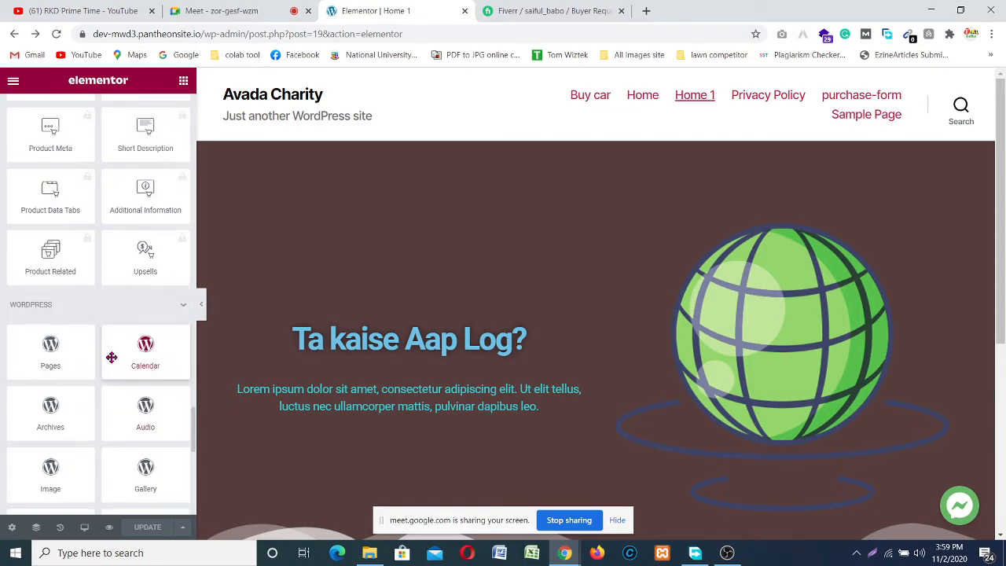
scroll(112, 355, up, 8)
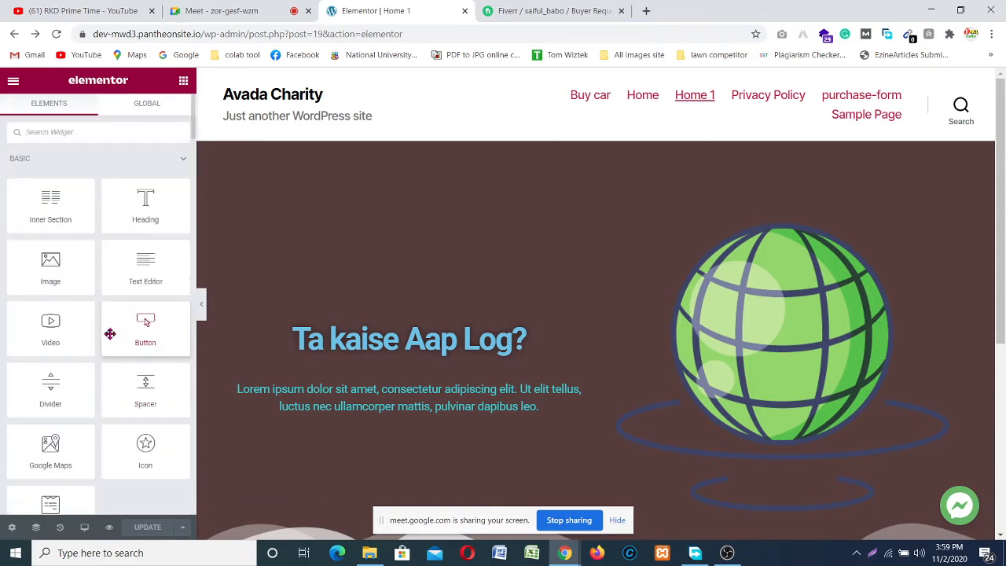
scroll(102, 268, down, 10)
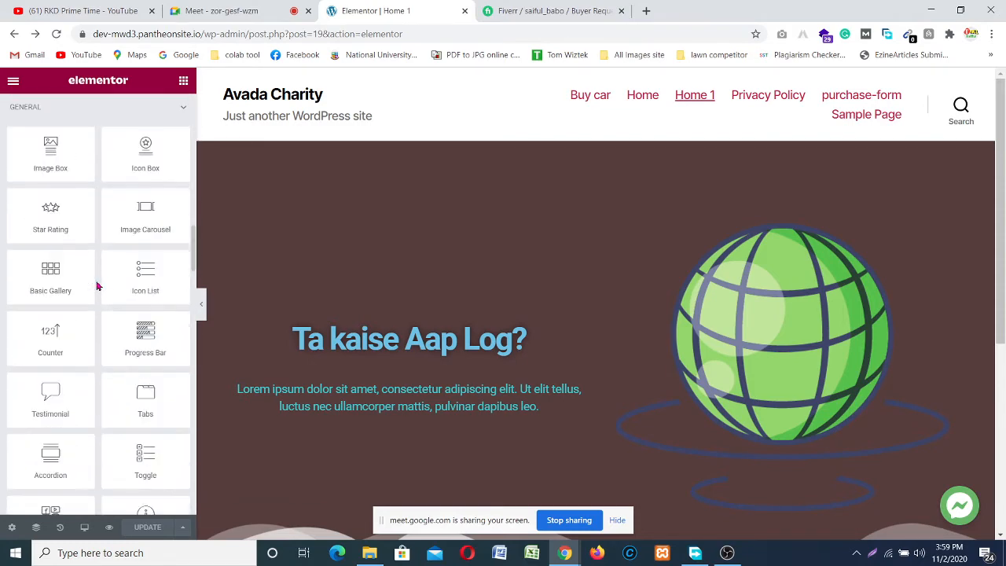
scroll(97, 286, up, 2)
scroll(16, 290, down, 1)
scroll(95, 290, up, 1)
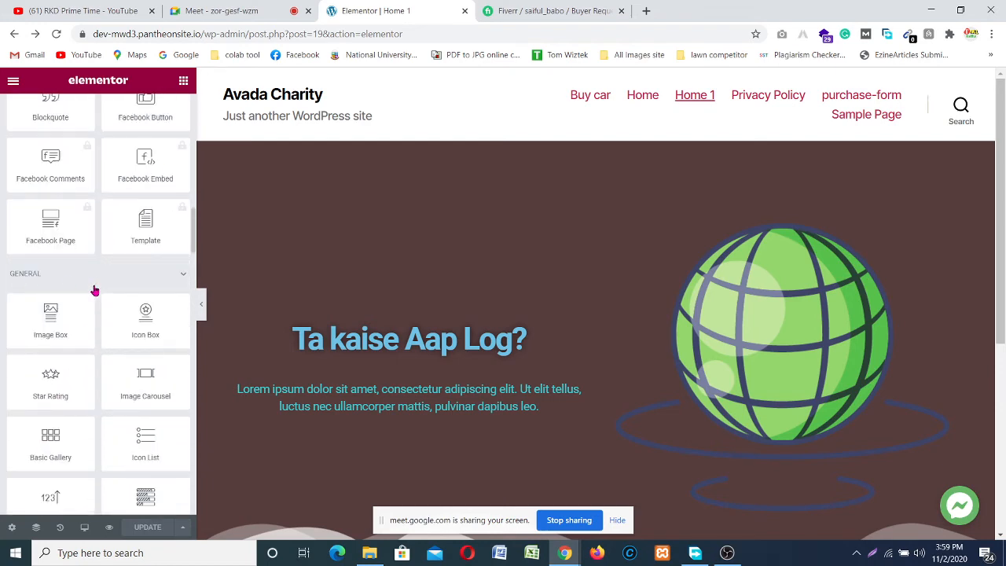
scroll(94, 291, up, 10)
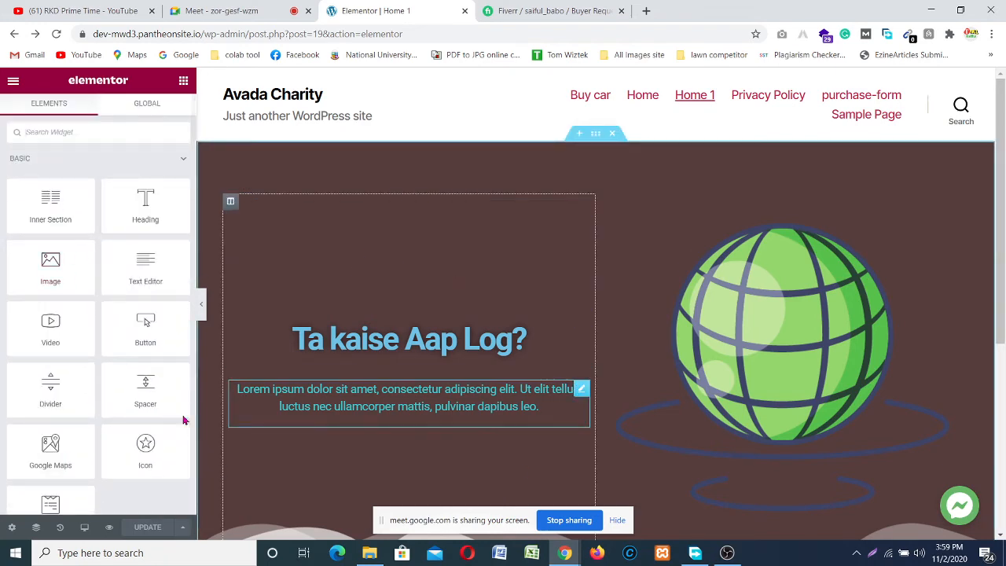
- Leave the page editor for the WordPress admin and look through the site's installed plugins
click(10, 28)
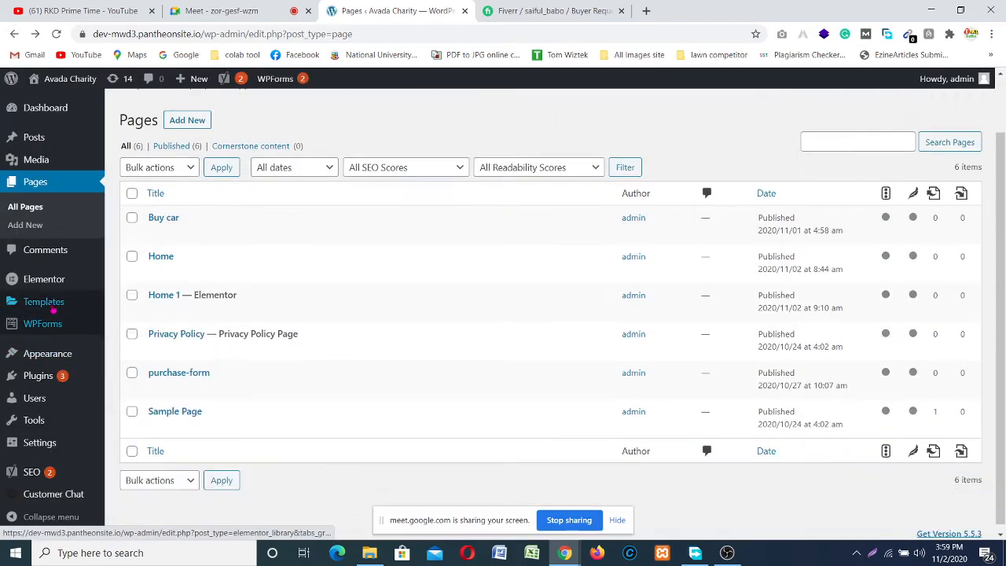
click(39, 376)
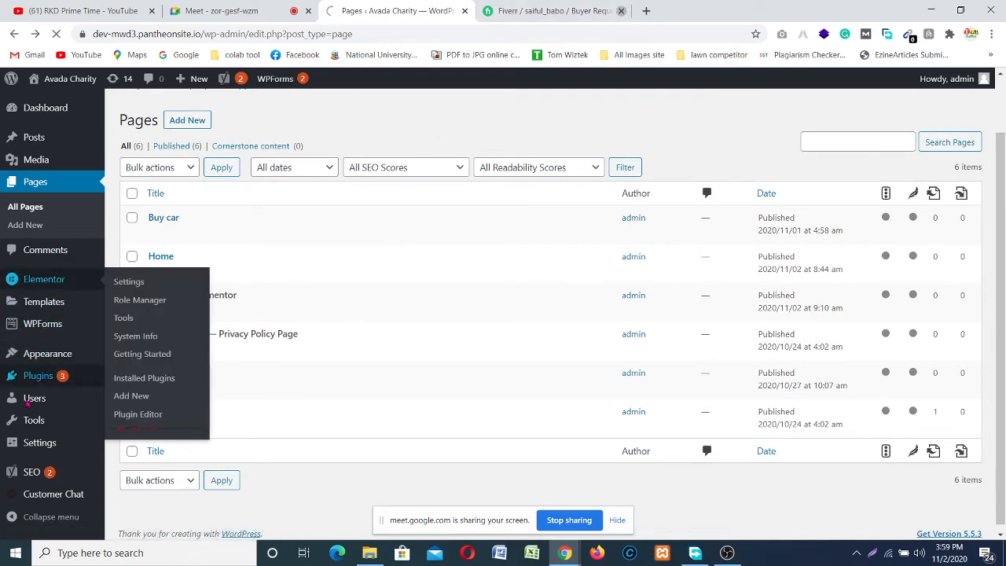
mouse_move(26, 406)
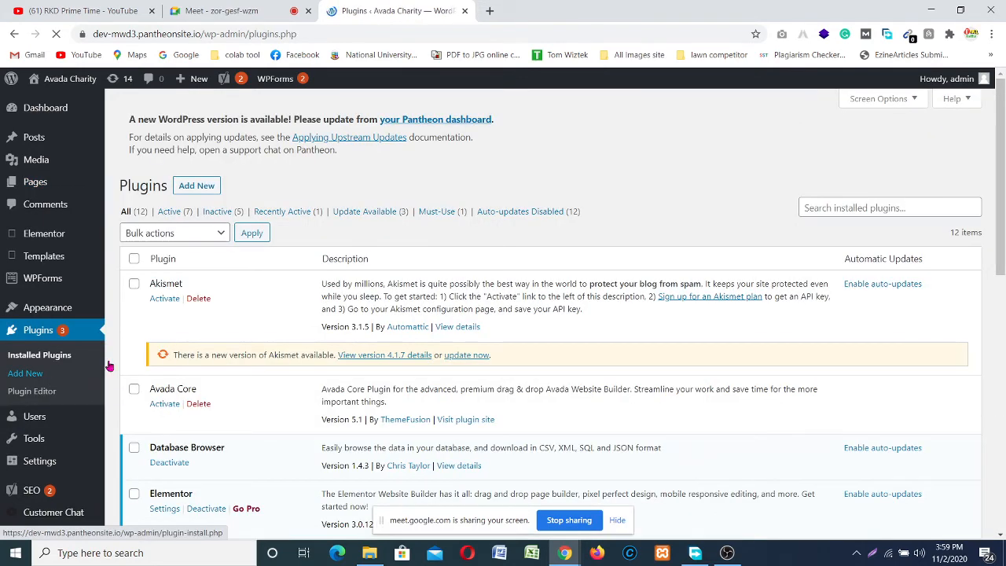
scroll(310, 370, down, 4)
scroll(290, 386, up, 2)
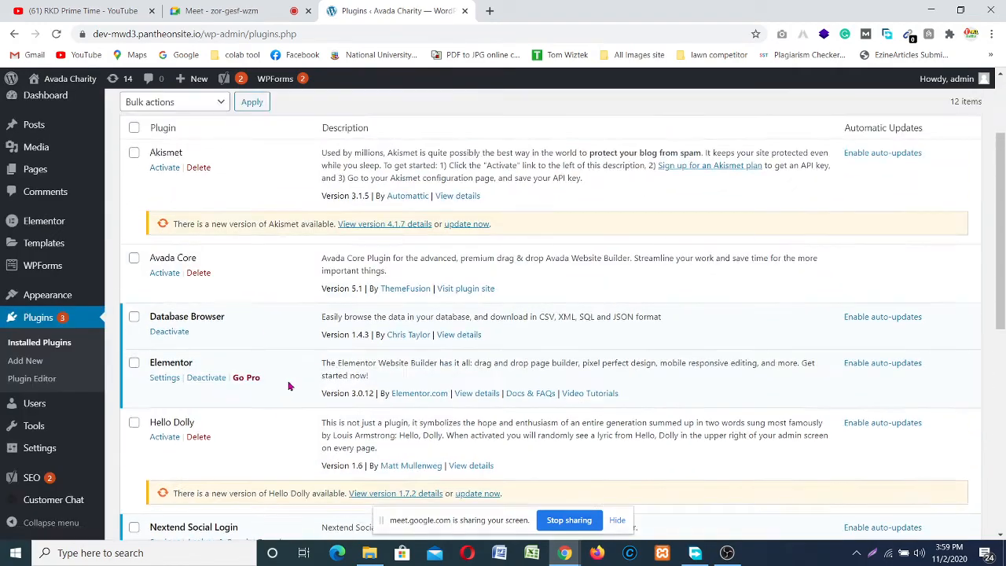
scroll(288, 386, down, 5)
scroll(268, 396, down, 2)
scroll(247, 411, up, 5)
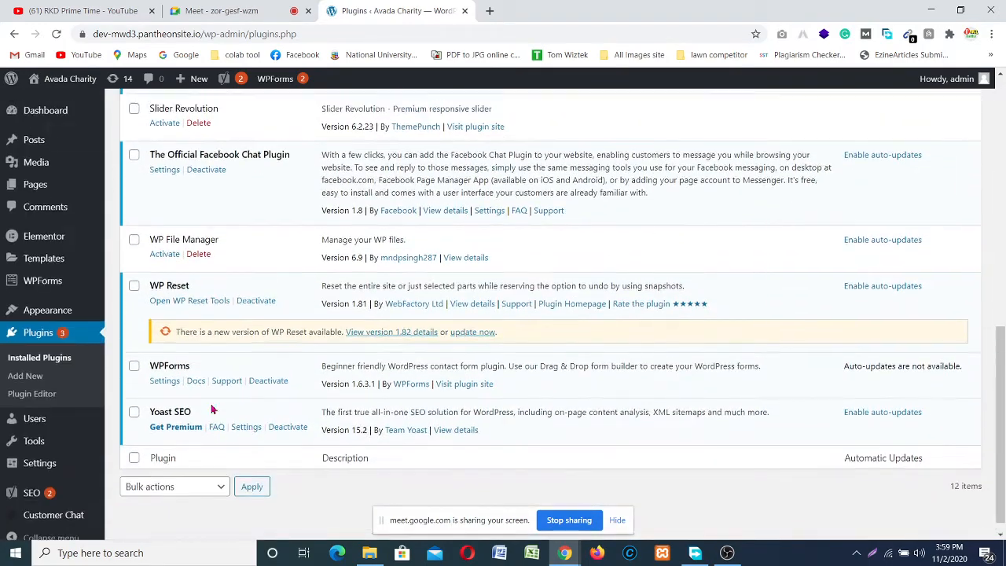
scroll(175, 228, up, 4)
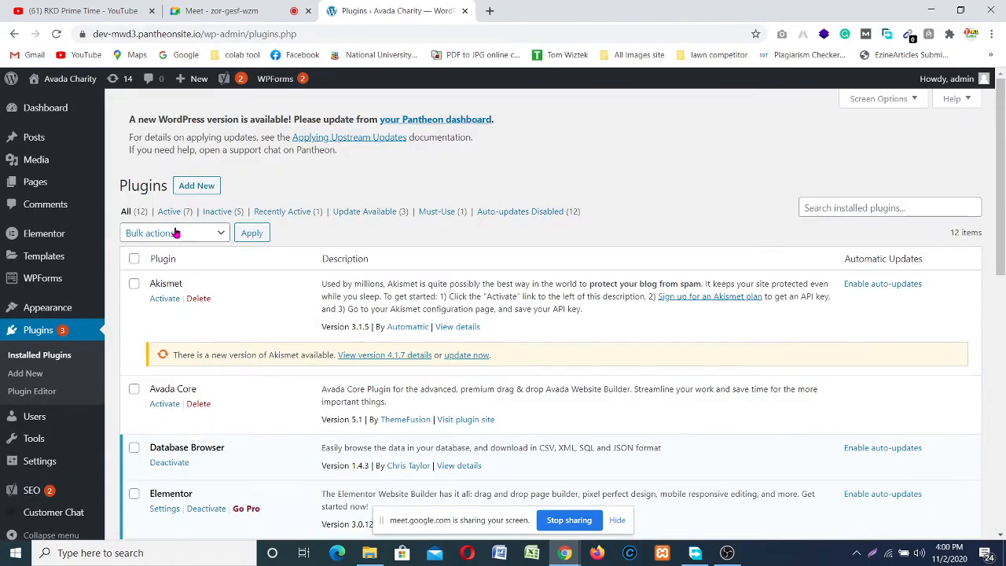
- Open the Add Plugins page, ready to search the plugin directory
click(207, 185)
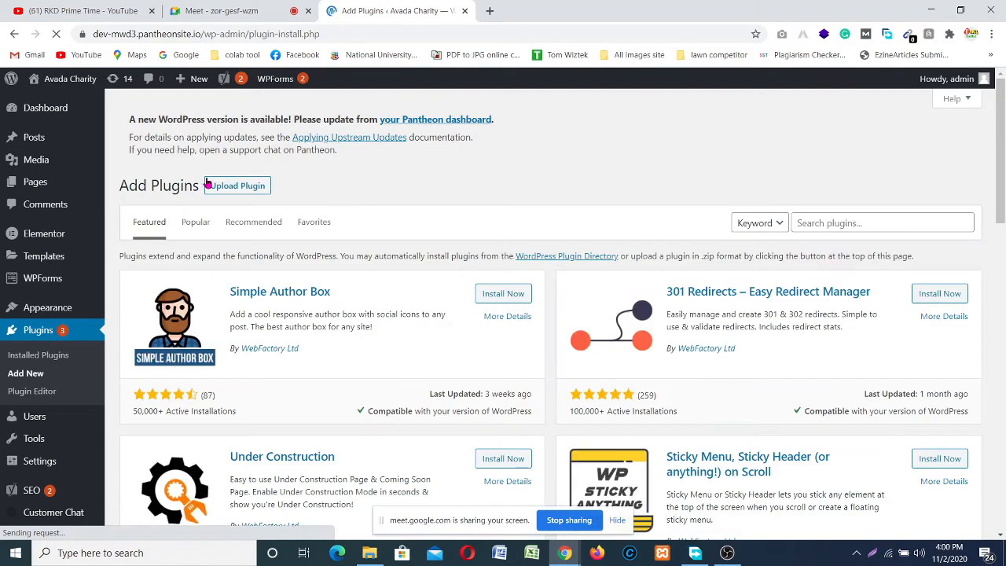
click(821, 222)
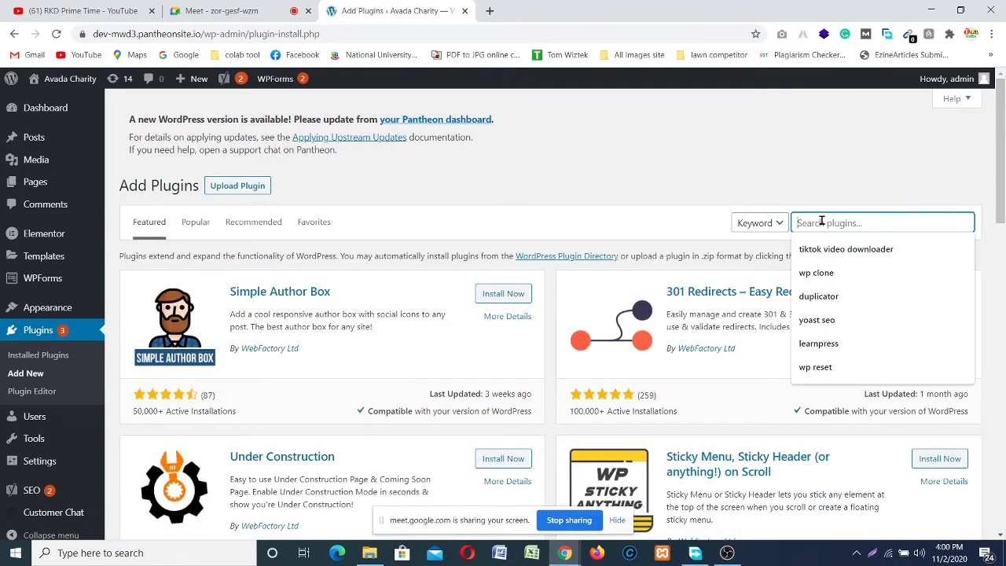
text(elemntor)
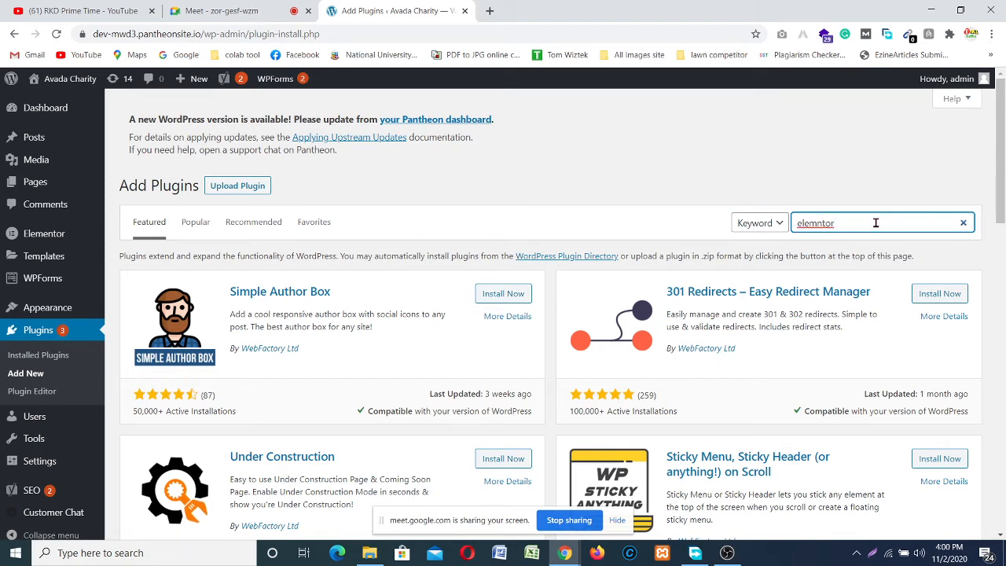
key(BackSpace)
key(BackSpace)
key(BackSpace)
key(BackSpace)
key(BackSpace)
key(BackSpace)
key(BackSpace)
key(BackSpace)
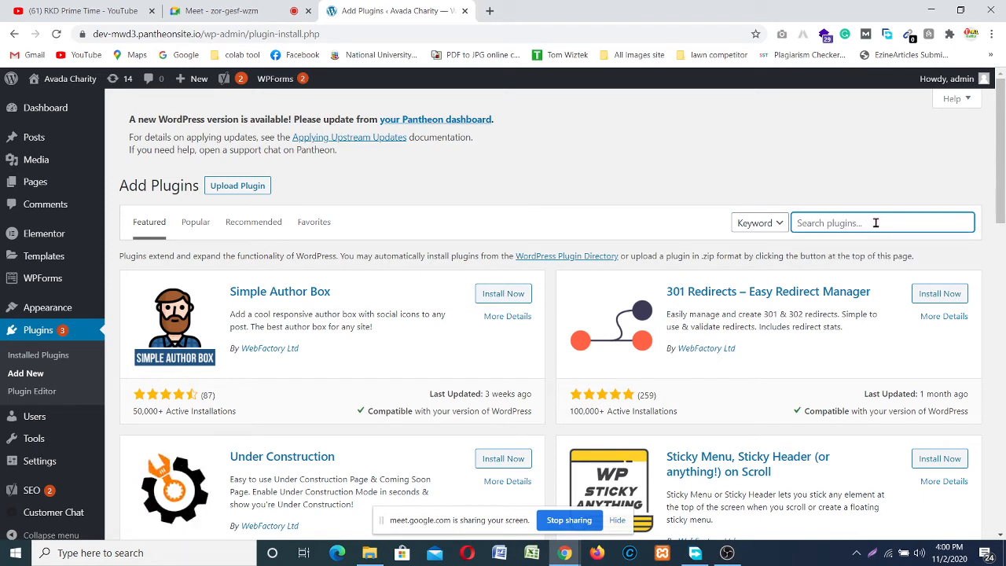
- Search the plugin directory for "envato elements"
text(env)
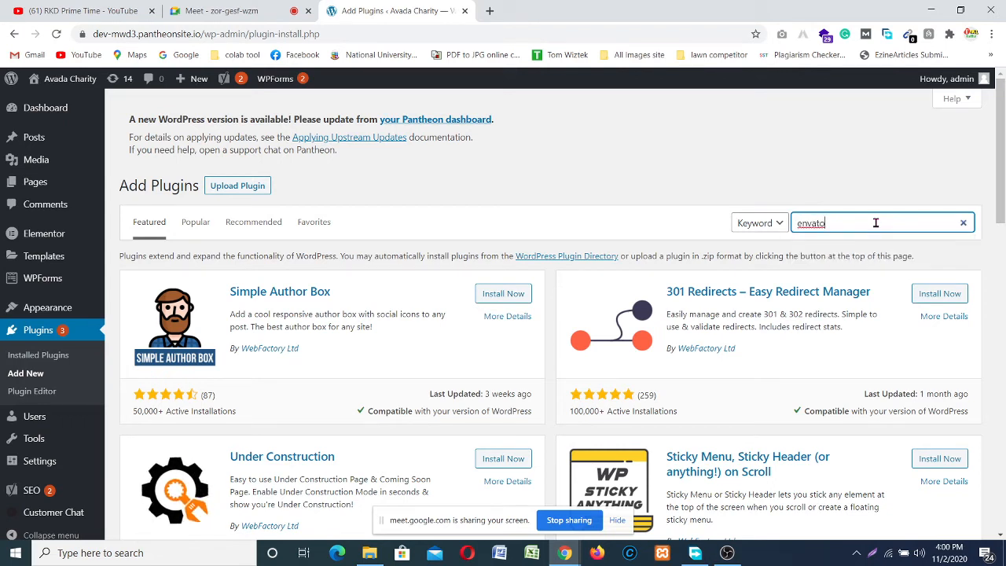
text(ato elements)
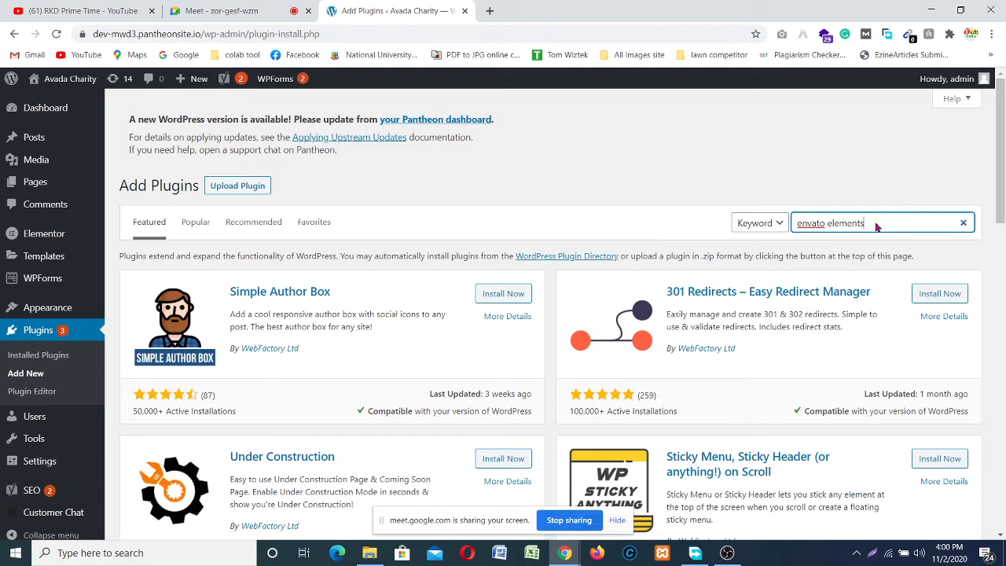
key(Return)
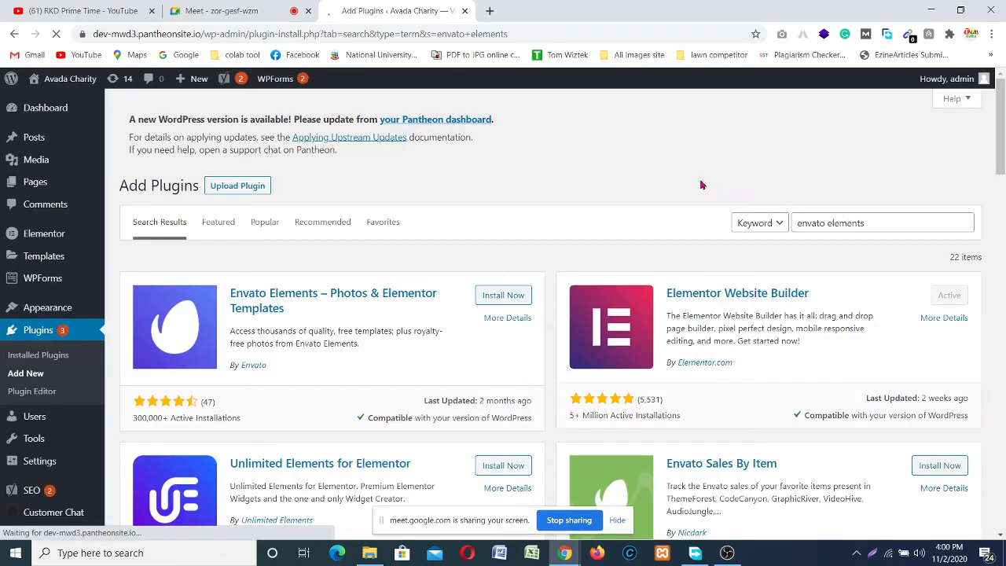
- Read the details of the Envato Elements – Photos & Elementor Templates plugin and return to the search results
scroll(498, 199, down, 2)
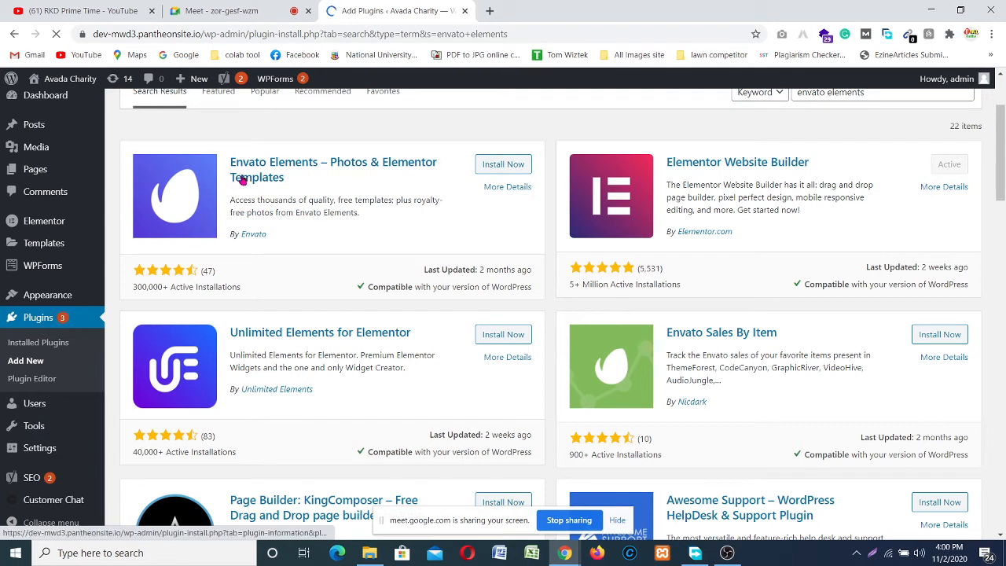
click(313, 174)
click(364, 167)
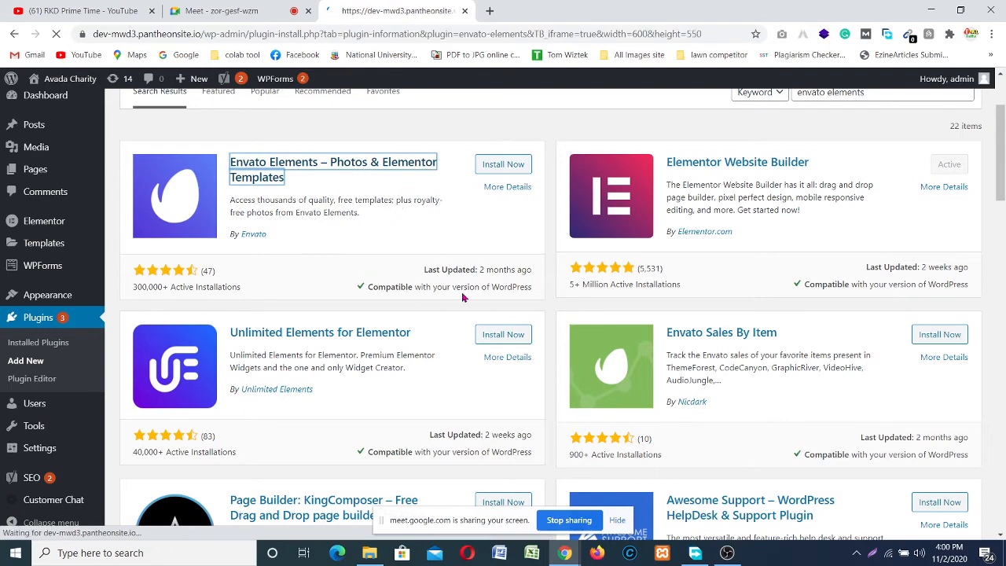
scroll(276, 330, down, 2)
scroll(359, 320, up, 3)
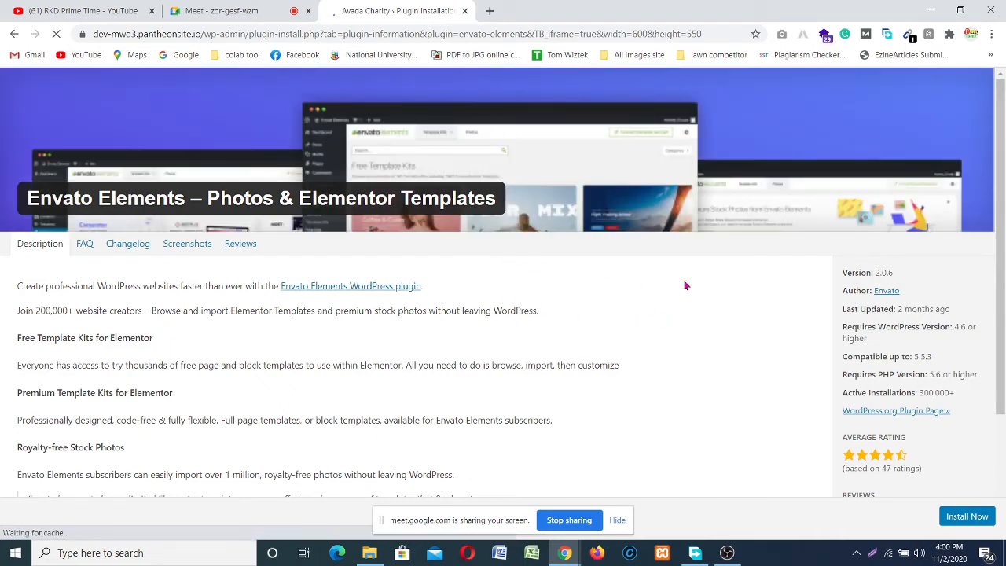
scroll(686, 284, down, 2)
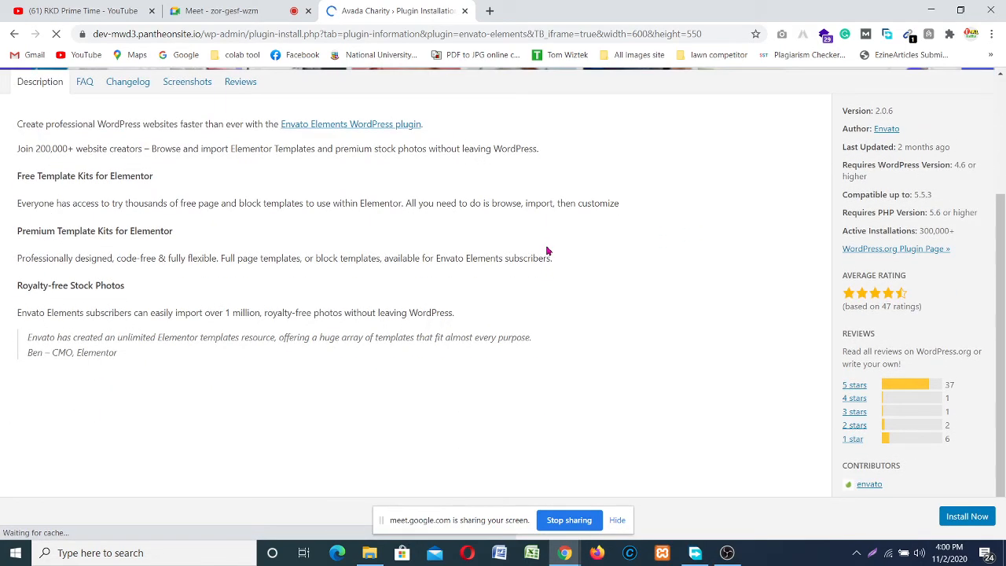
scroll(460, 311, up, 2)
scroll(426, 337, down, 2)
scroll(82, 393, up, 2)
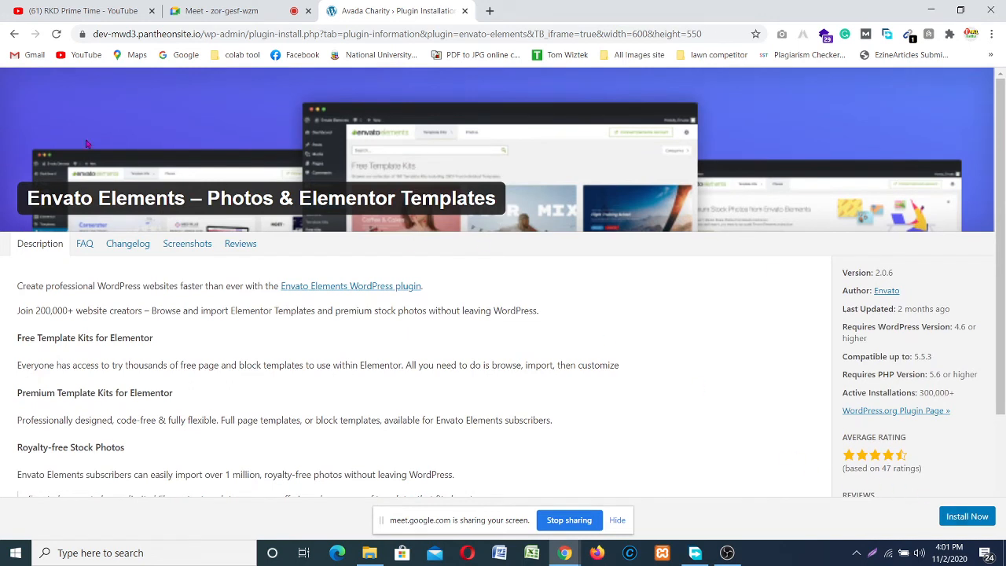
click(15, 34)
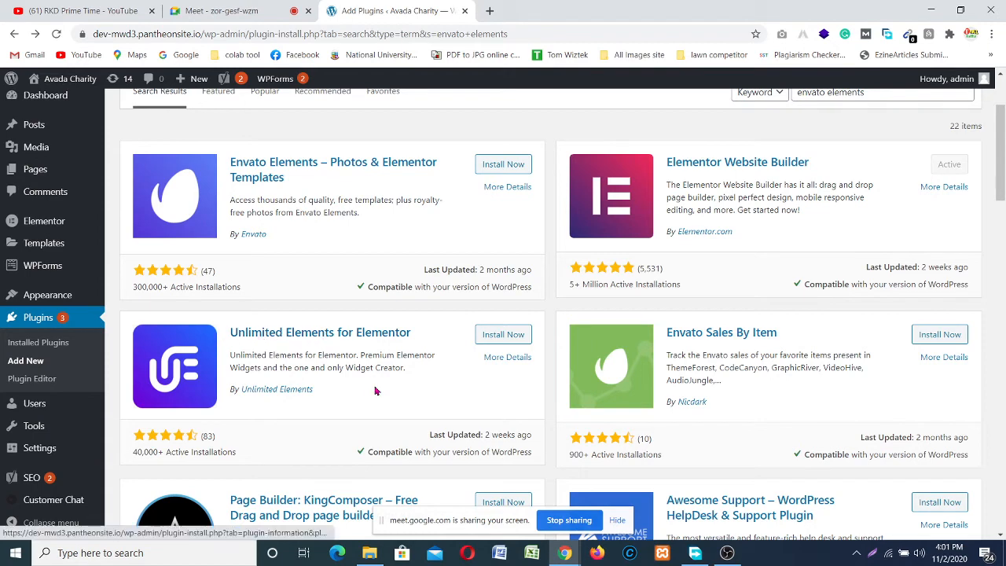
- Read the details of the Unlimited Elements for Elementor plugin, including its widget lists, and return to the search results
scroll(375, 390, down, 2)
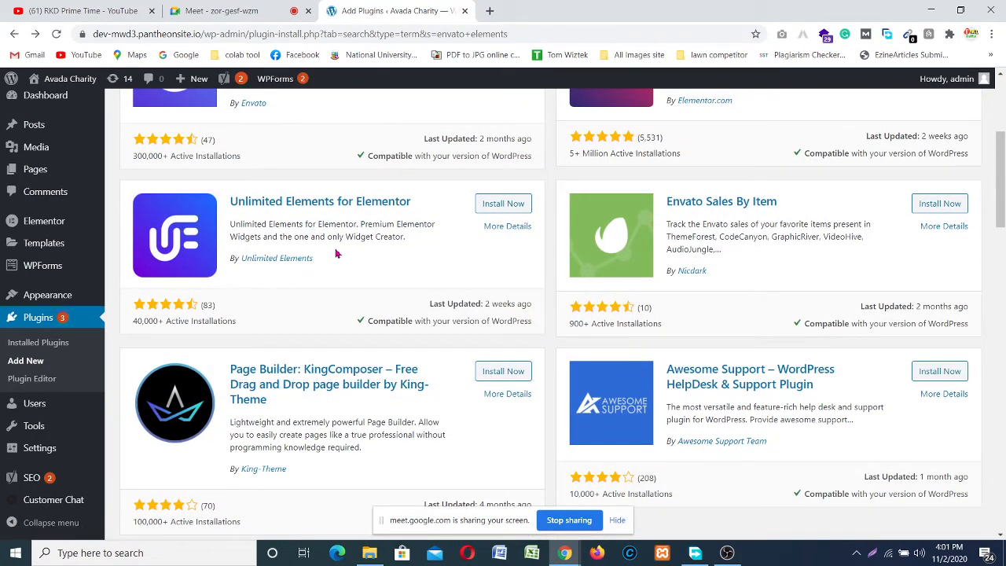
click(367, 202)
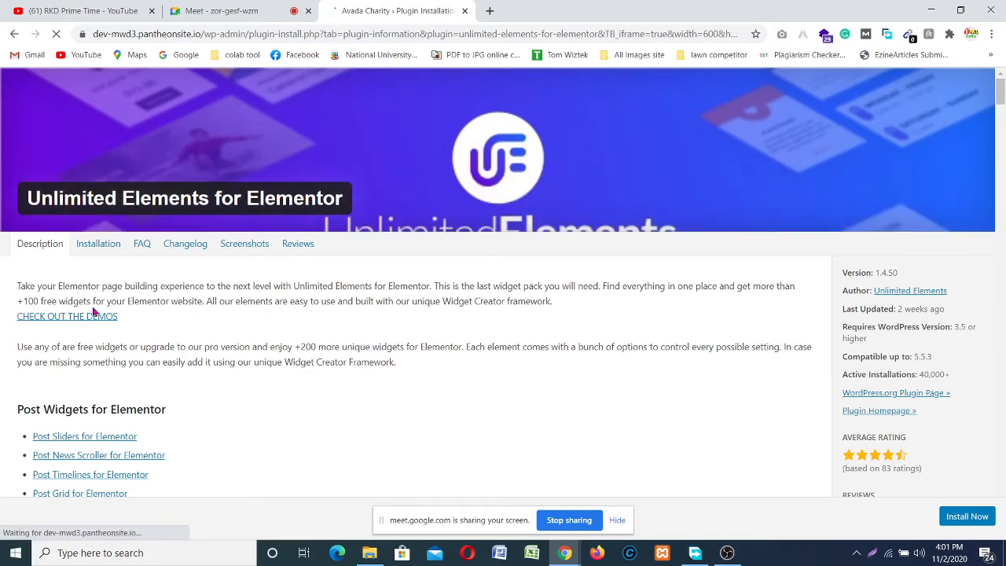
scroll(236, 317, down, 2)
scroll(188, 319, up, 2)
scroll(204, 322, down, 2)
scroll(220, 322, down, 13)
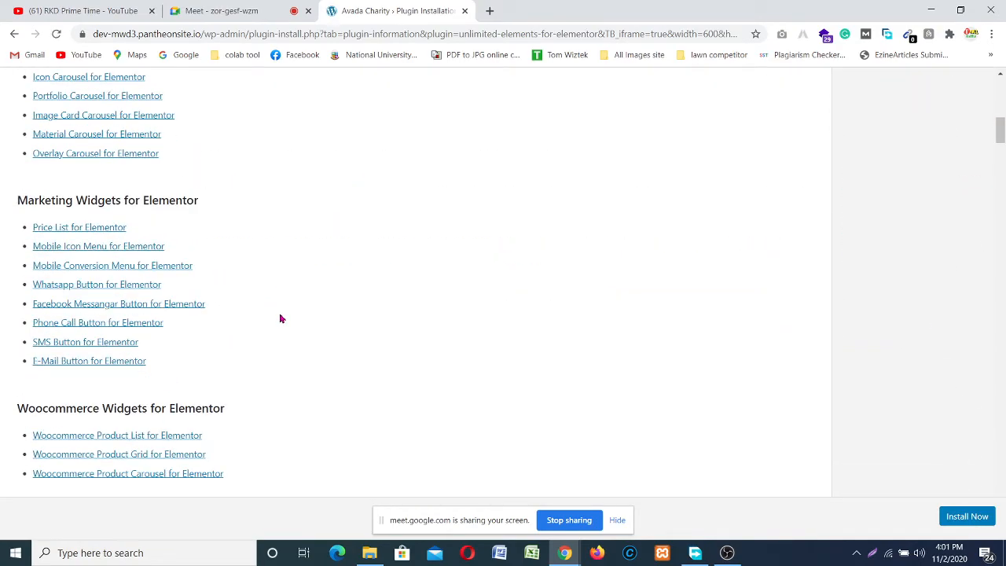
scroll(282, 322, down, 20)
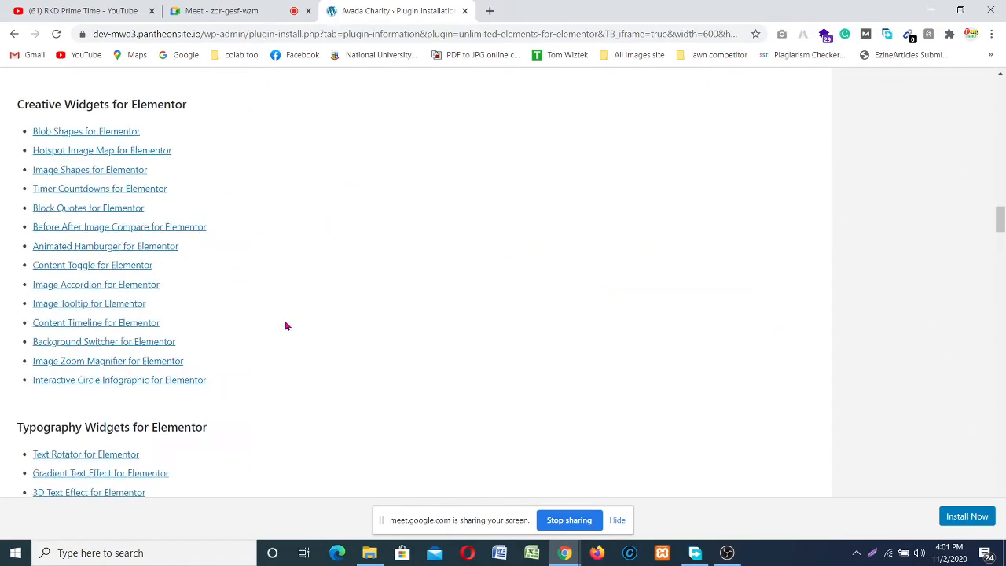
scroll(291, 325, down, 20)
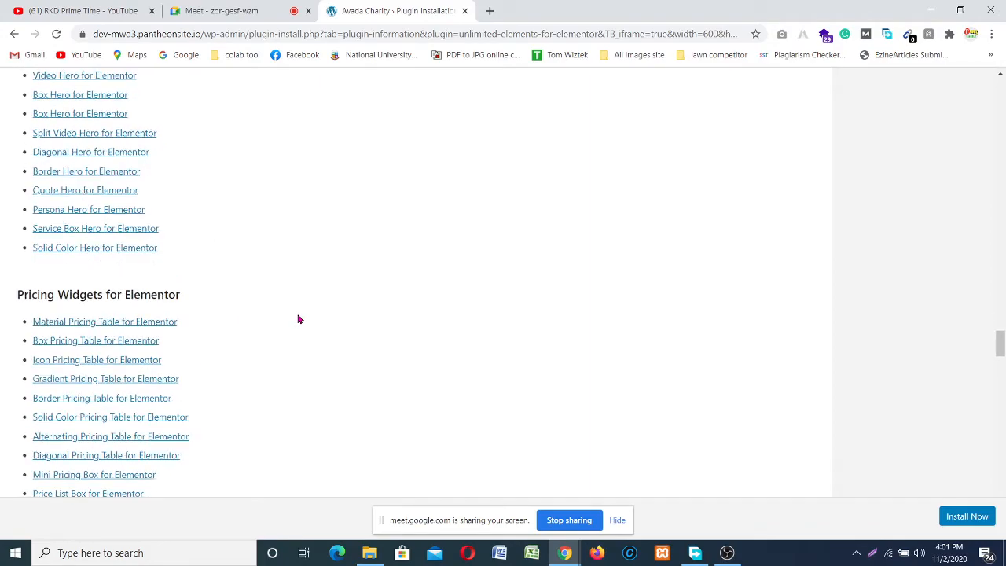
scroll(296, 314, down, 15)
scroll(297, 310, up, 20)
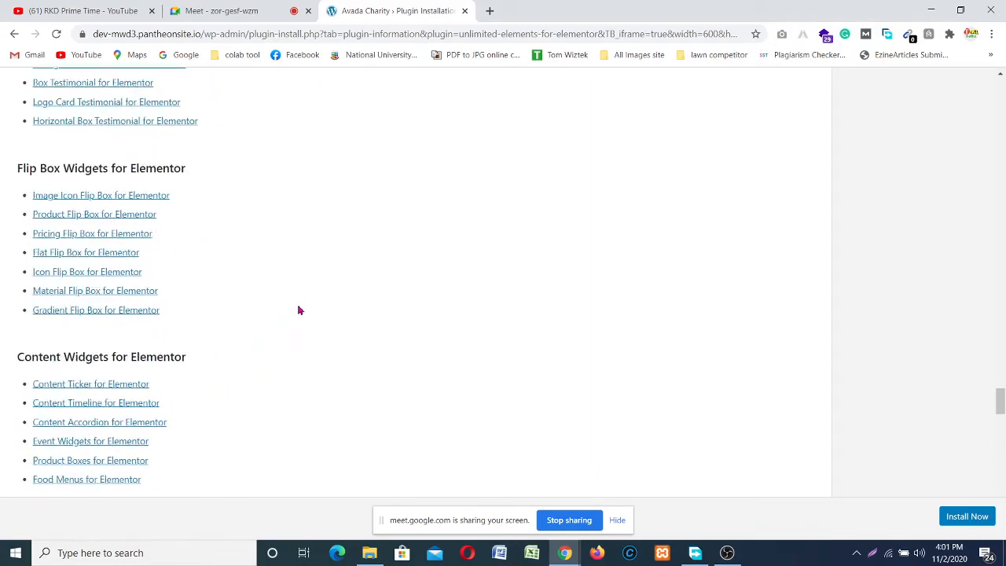
scroll(299, 310, up, 20)
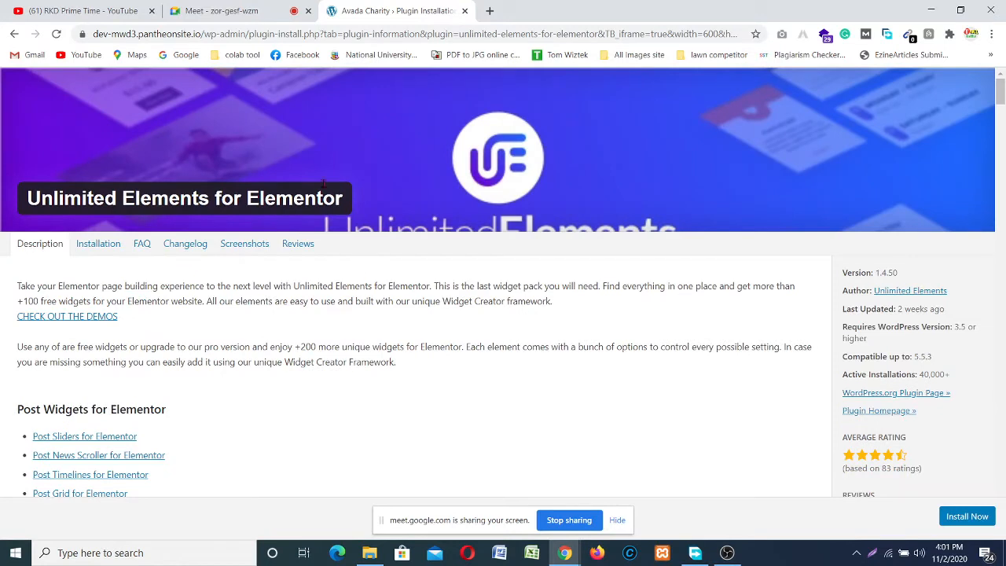
click(14, 34)
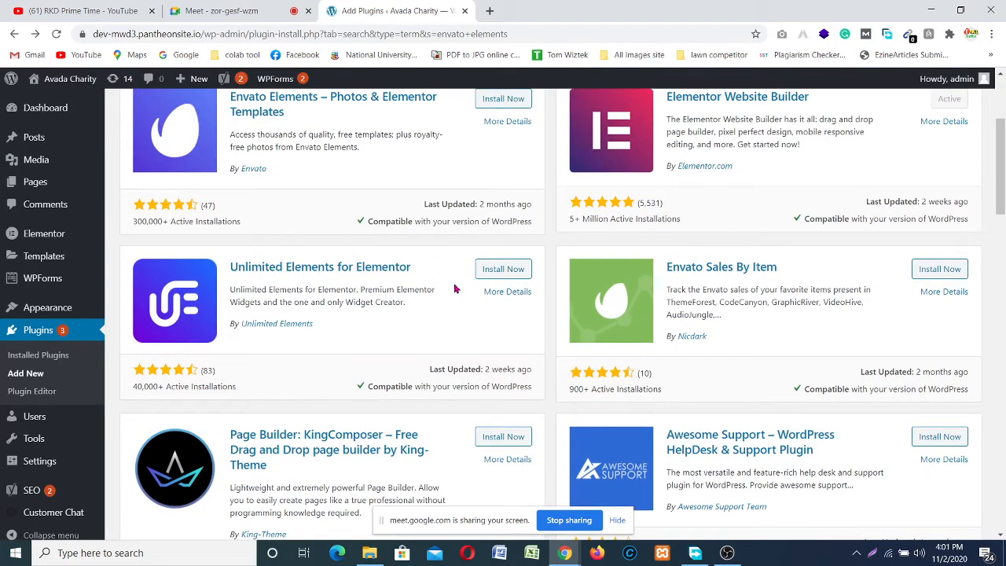
- Install and activate the Unlimited Elements for Elementor plugin and allow its update notifications and diagnostic tracking
scroll(456, 290, up, 2)
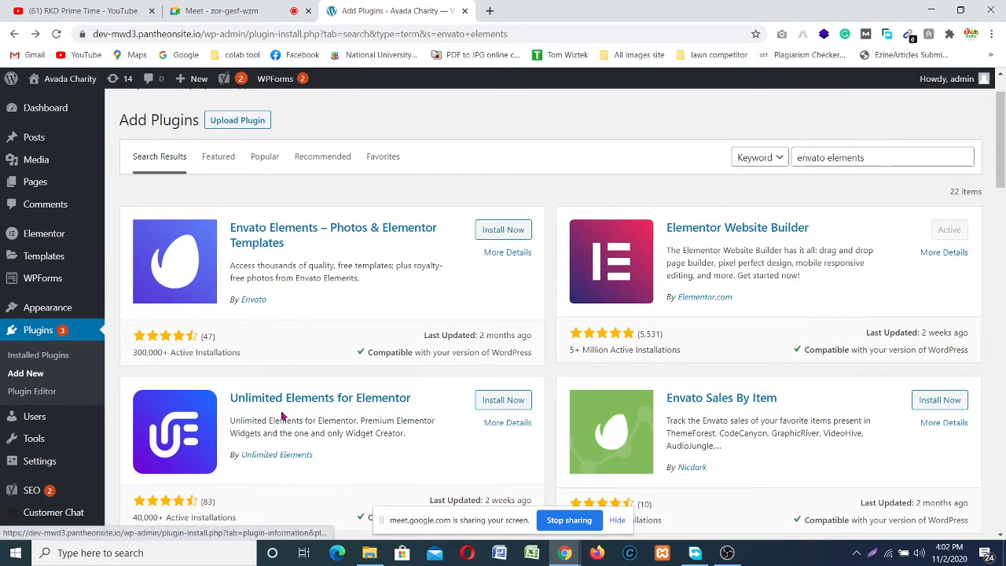
click(493, 401)
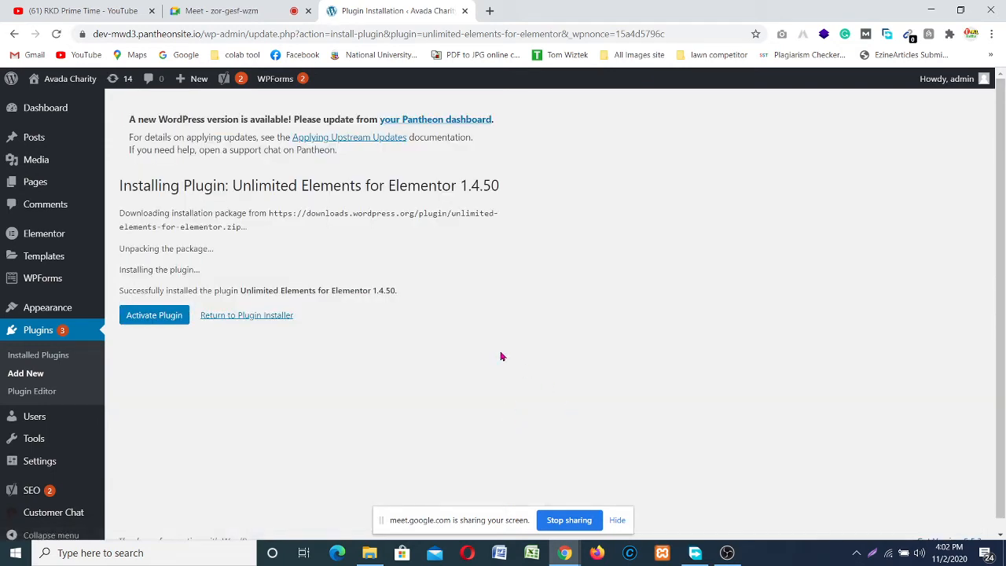
click(143, 318)
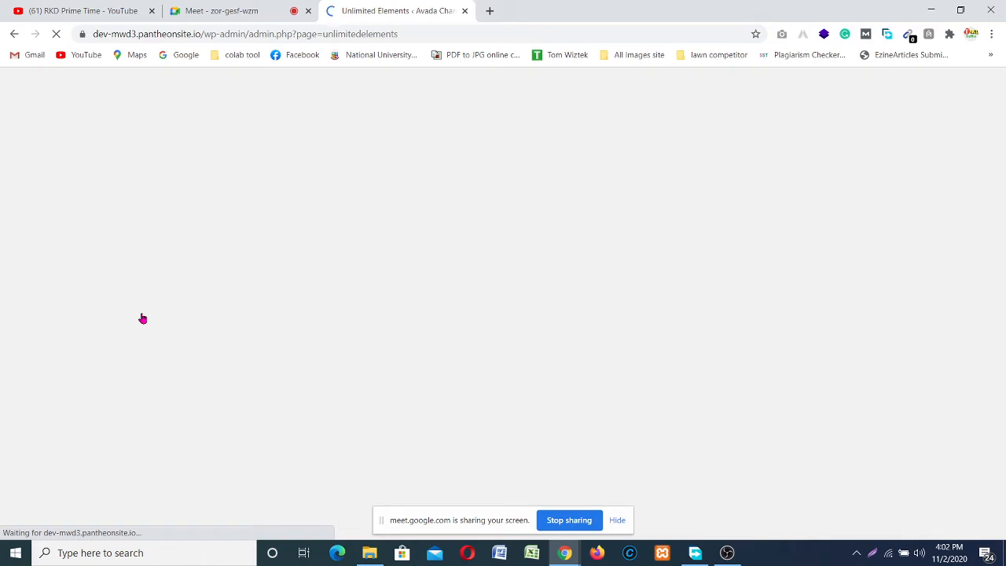
click(727, 552)
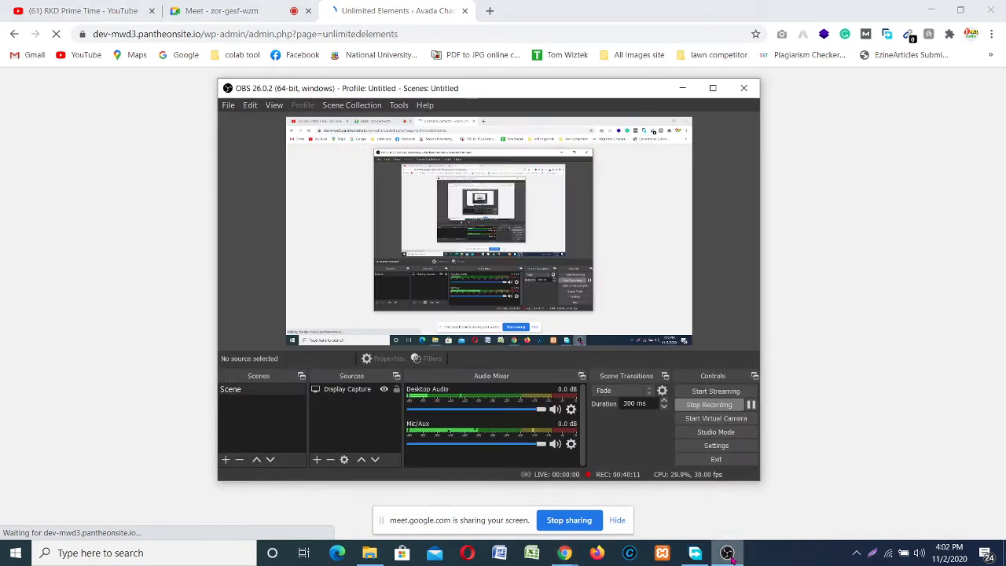
click(727, 554)
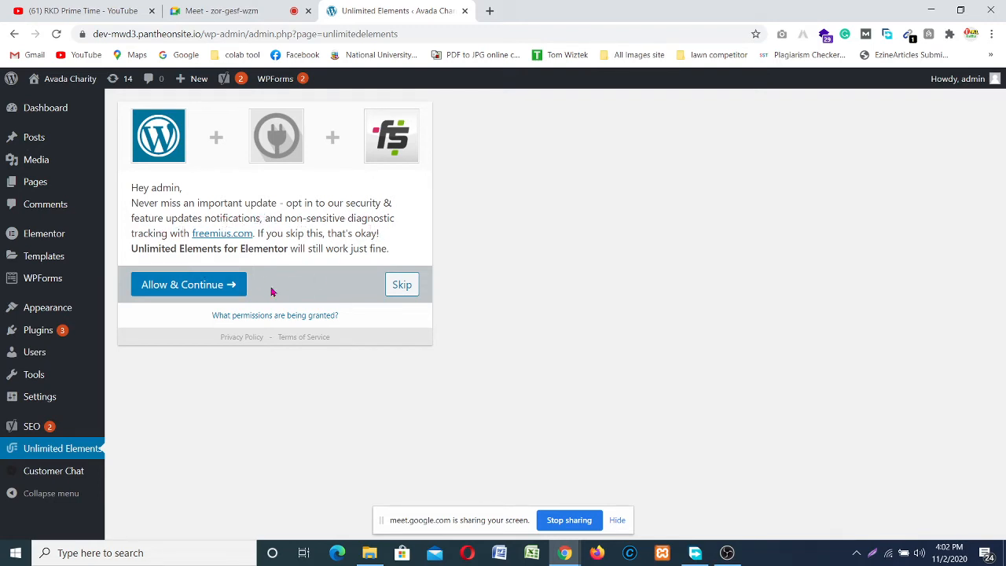
click(224, 288)
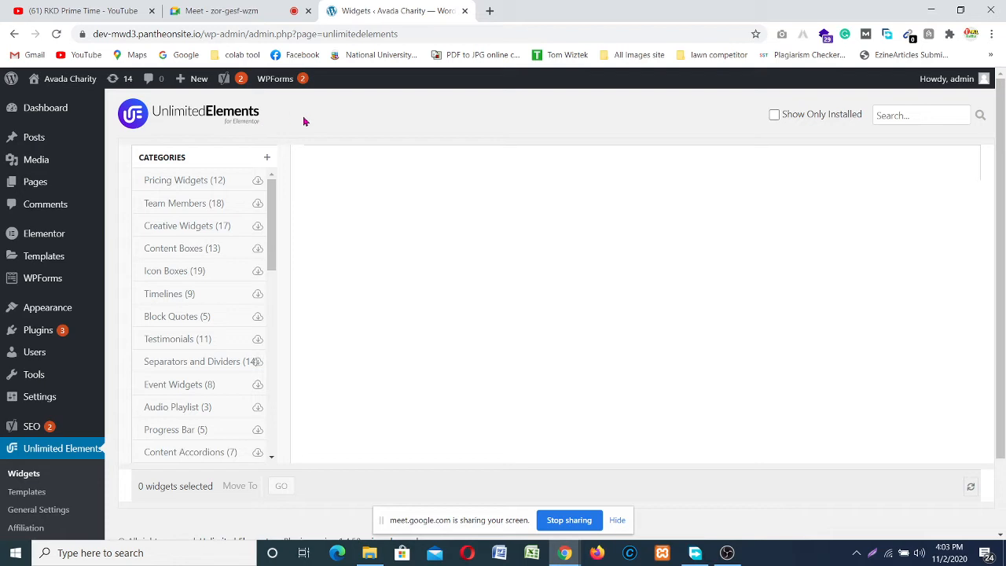
- Look through the Unlimited Elements widget categories and refresh the widget catalog
scroll(404, 344, down, 2)
scroll(369, 294, up, 2)
scroll(217, 218, down, 5)
scroll(216, 220, up, 5)
scroll(171, 197, down, 1)
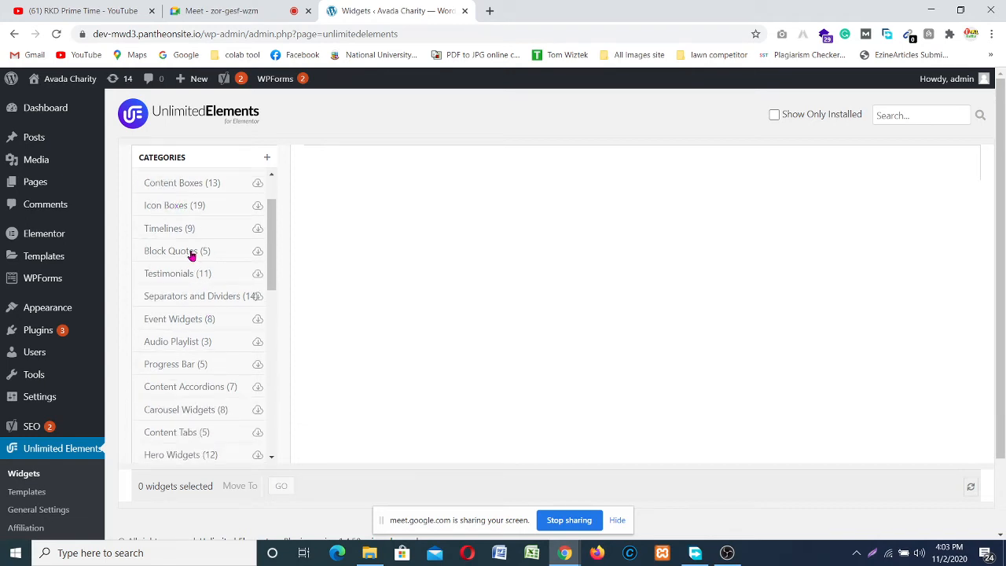
scroll(188, 256, up, 1)
scroll(676, 328, down, 1)
scroll(707, 337, up, 1)
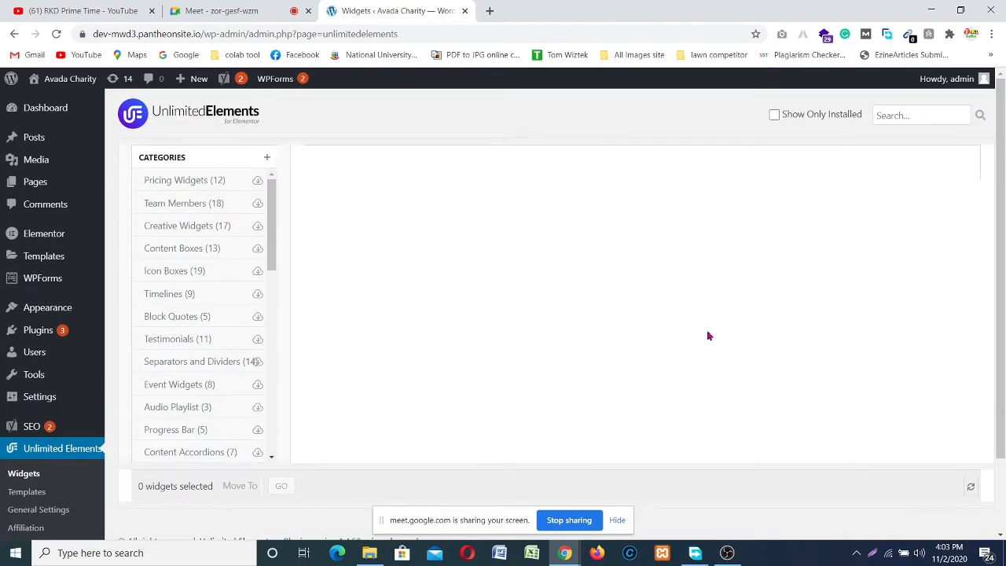
scroll(711, 338, down, 1)
scroll(711, 338, up, 1)
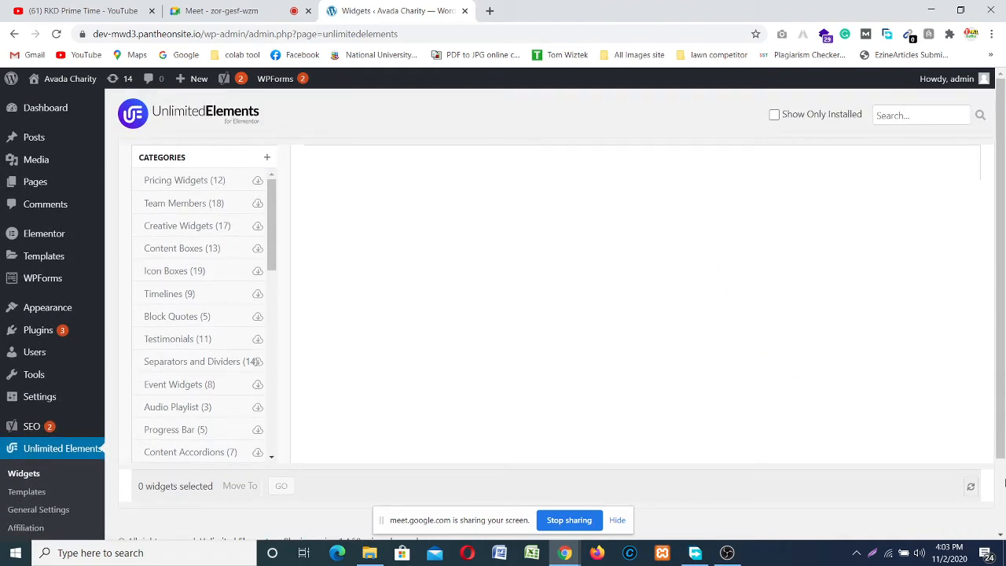
click(970, 488)
scroll(331, 423, down, 1)
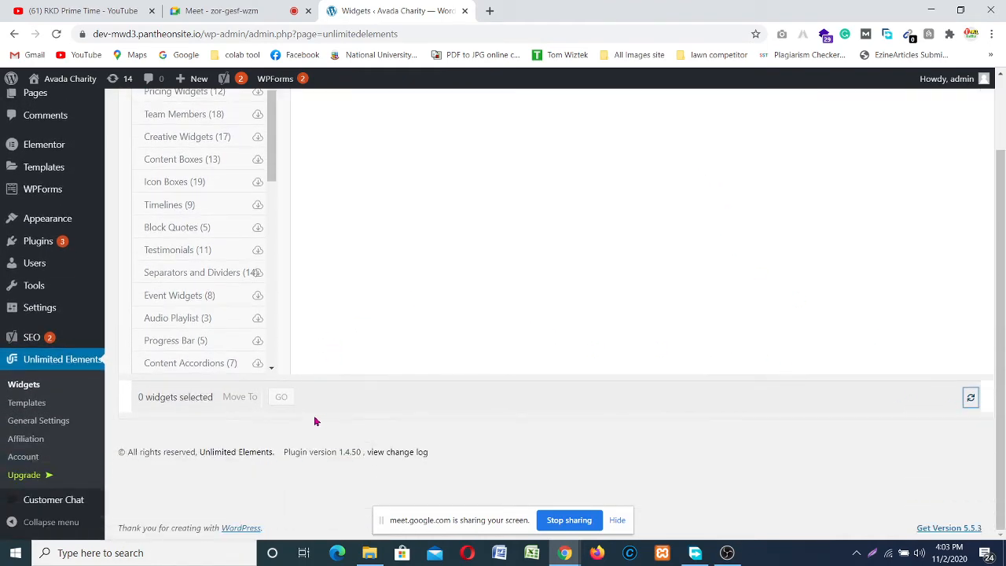
- View the Unlimited Elements template categories and open the plugin's general settings
click(14, 402)
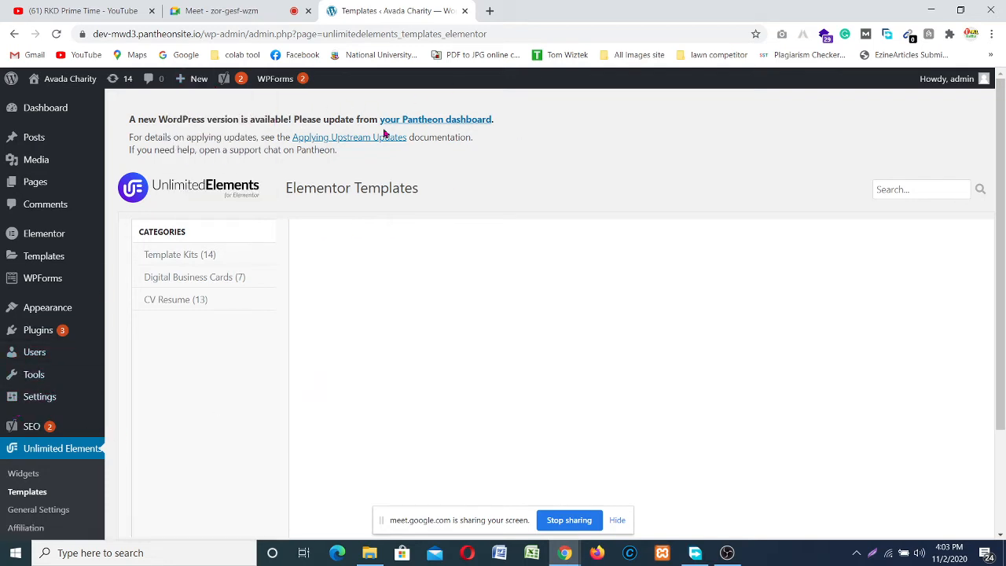
scroll(131, 386, down, 2)
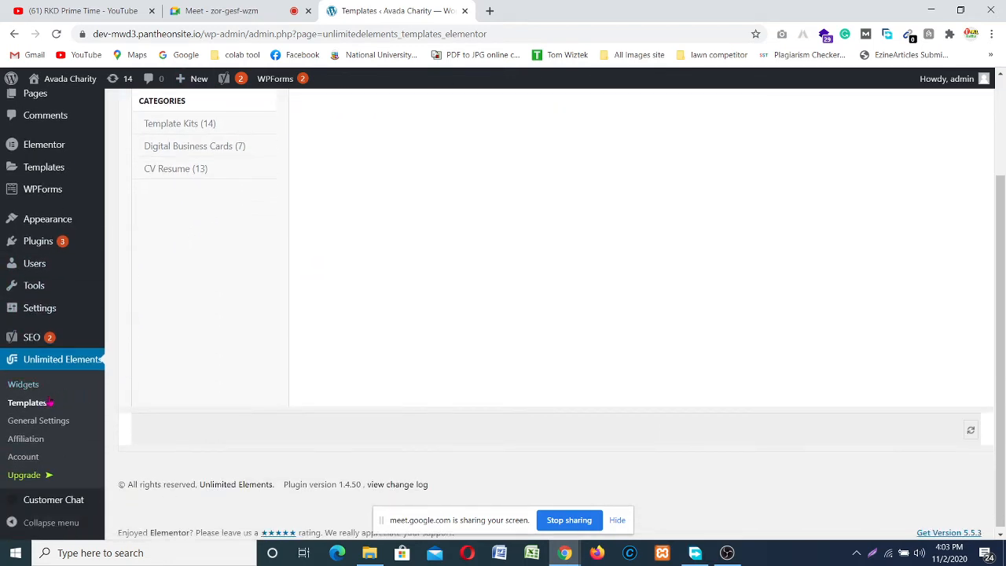
click(32, 421)
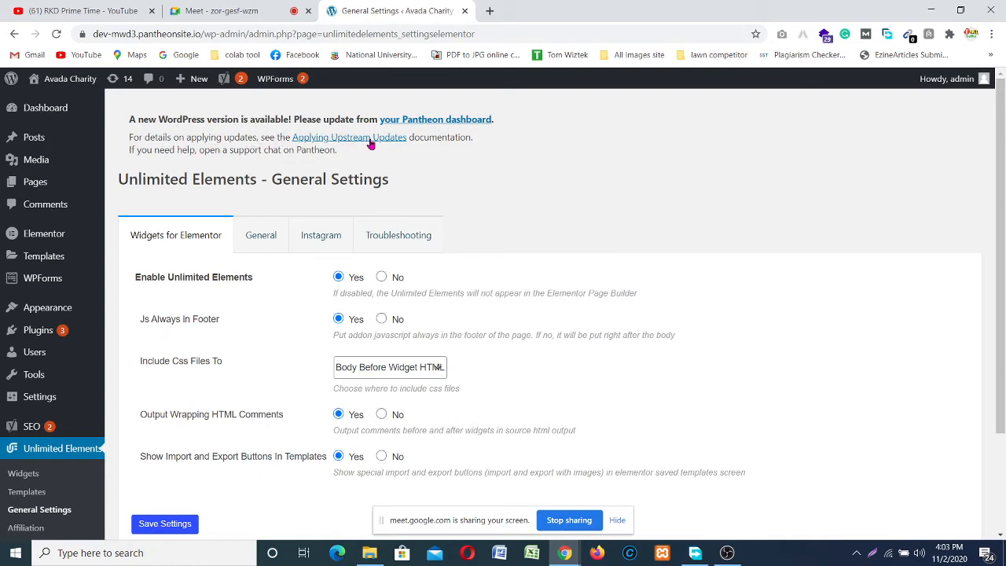
- Open the Pantheon dashboard from the update notice, select the mwd site, and return to the plugin's general settings
click(439, 119)
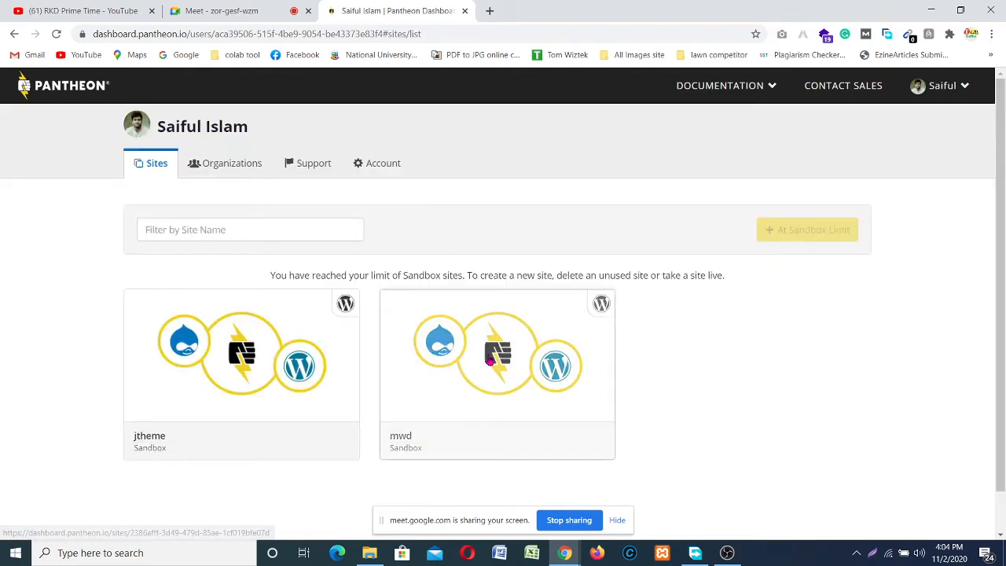
click(489, 360)
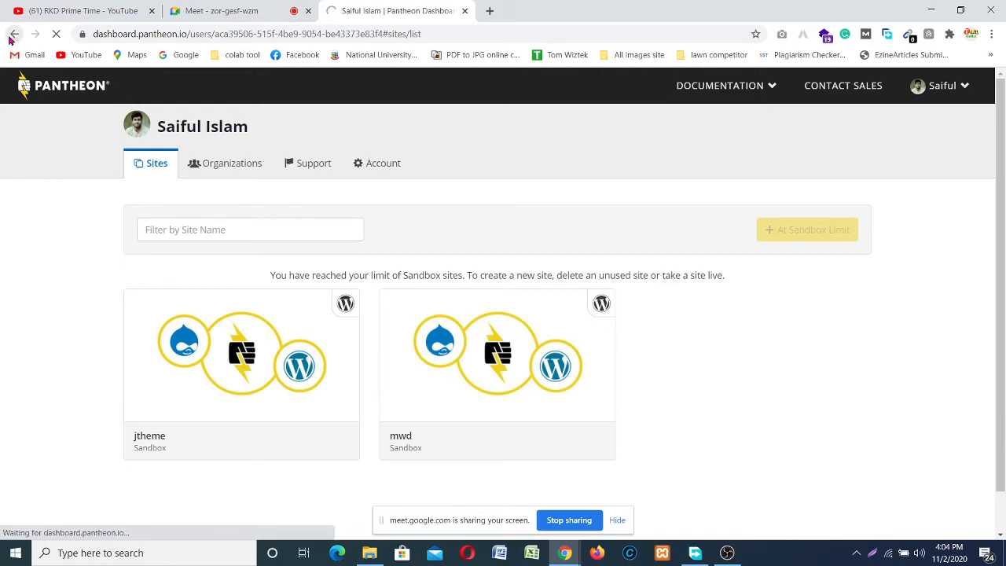
click(13, 36)
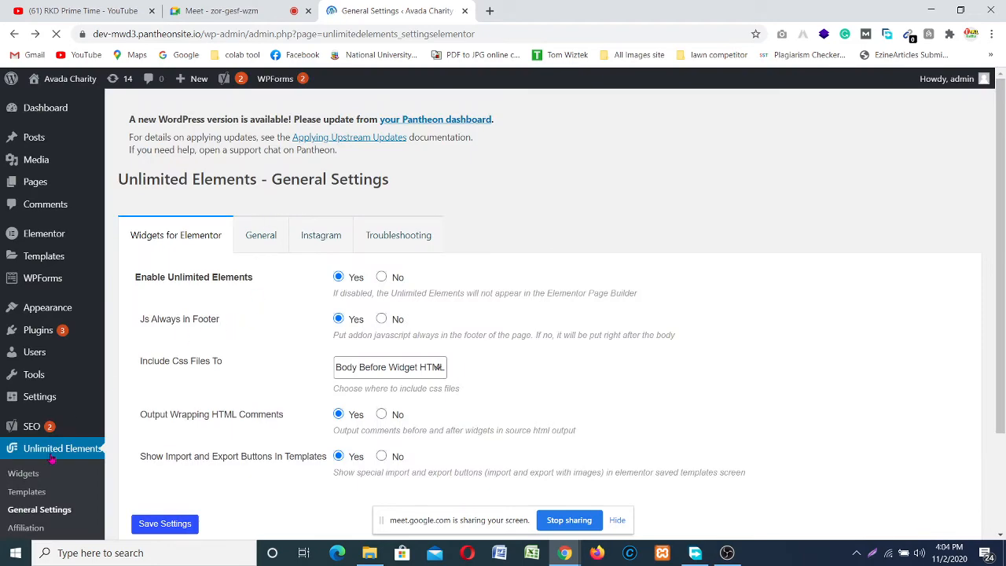
- Look over the Widgets for Elementor settings and go back to the Unlimited Elements widgets page
scroll(52, 459, down, 2)
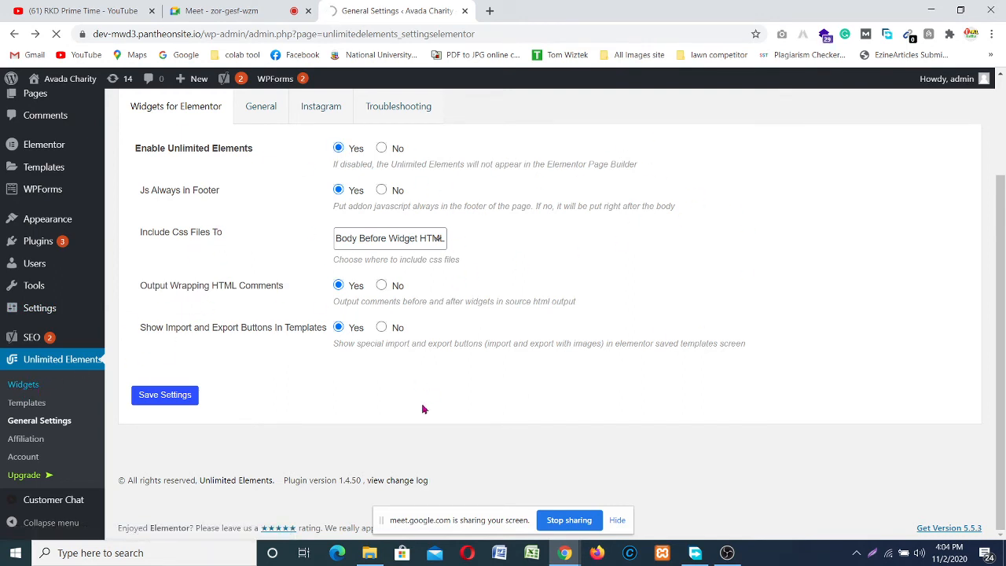
scroll(435, 422, up, 1)
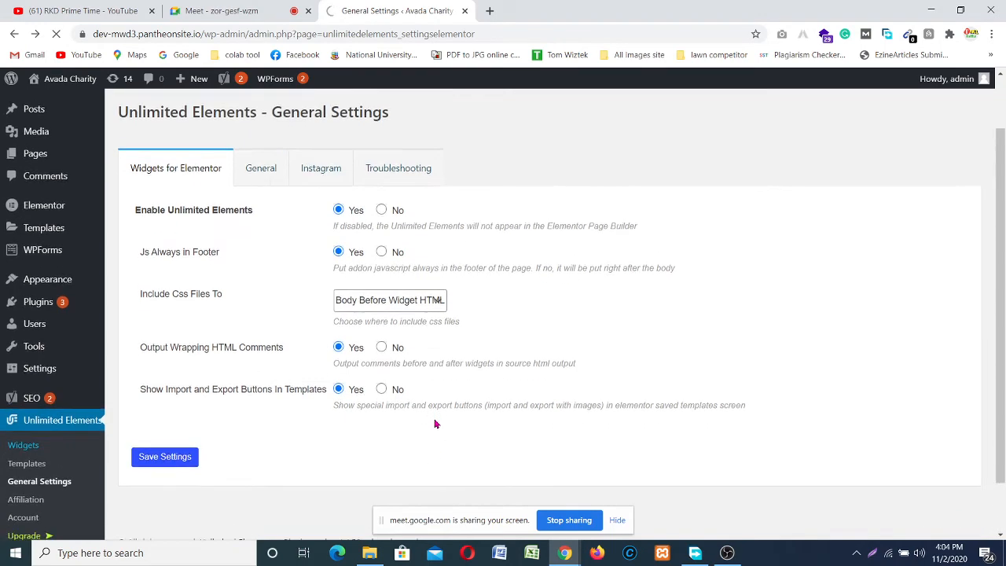
scroll(436, 423, down, 1)
scroll(436, 424, up, 3)
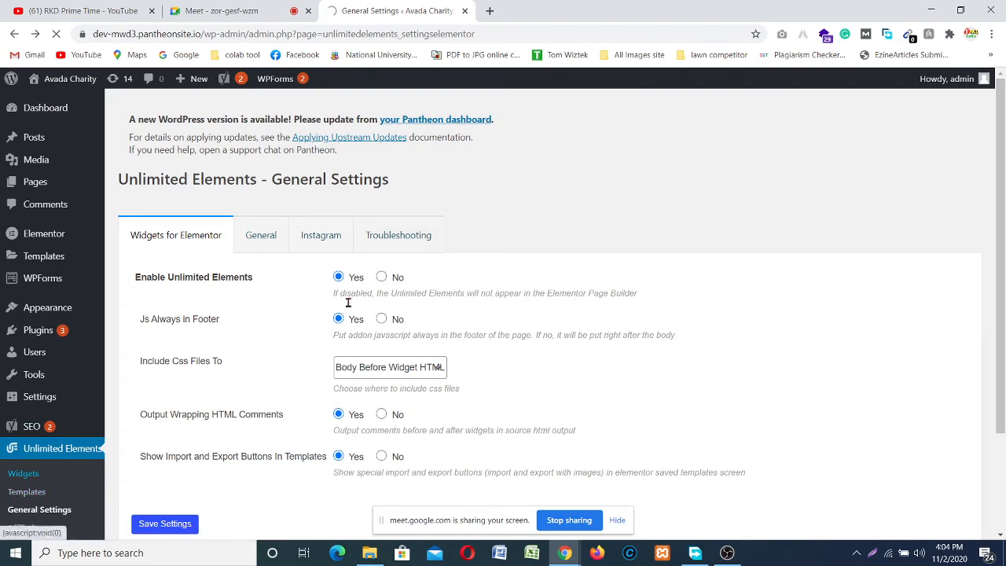
scroll(61, 450, down, 2)
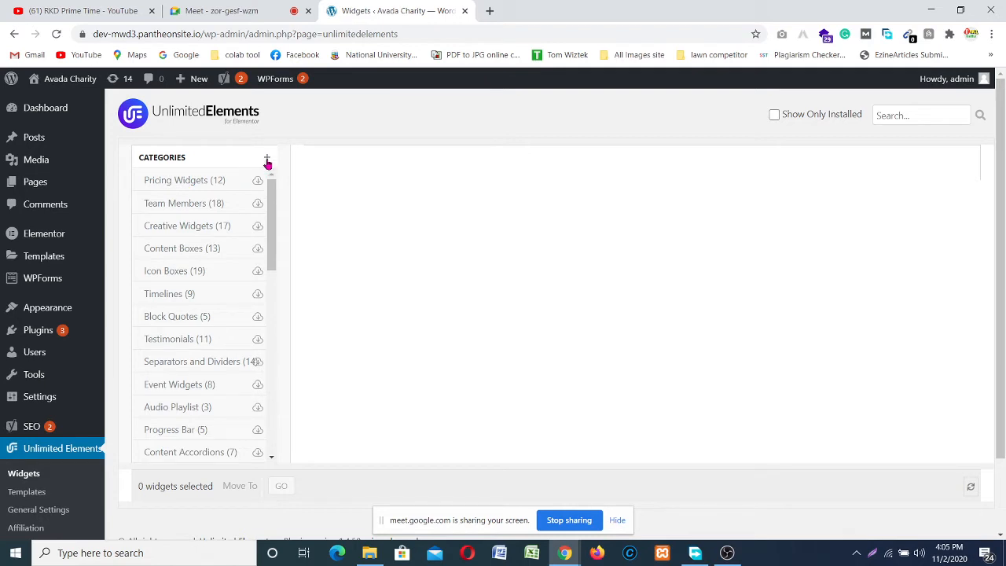
- Try the Show Only Installed filter on the widget catalog and leave it switched off
scroll(227, 288, down, 3)
scroll(227, 287, up, 3)
click(903, 113)
click(812, 117)
click(813, 118)
click(813, 118)
click(813, 117)
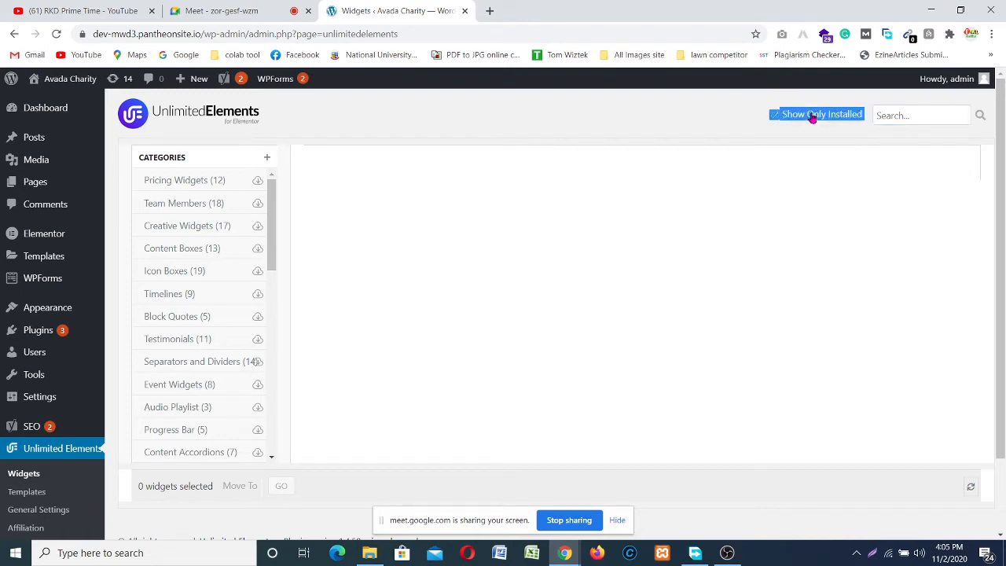
click(812, 117)
click(813, 118)
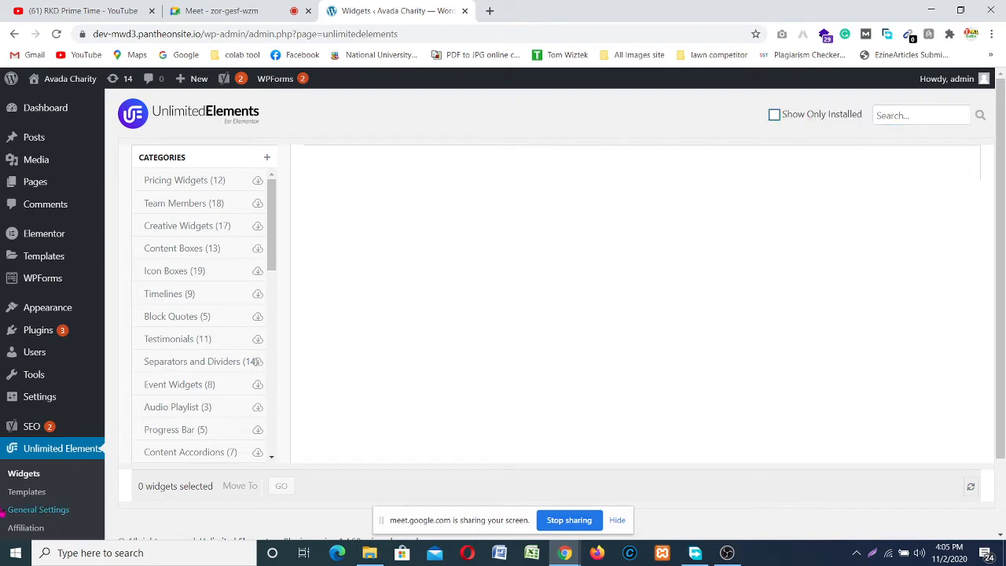
- Reopen the Unlimited Elements general settings and review the Widgets for Elementor options
scroll(39, 509, down, 2)
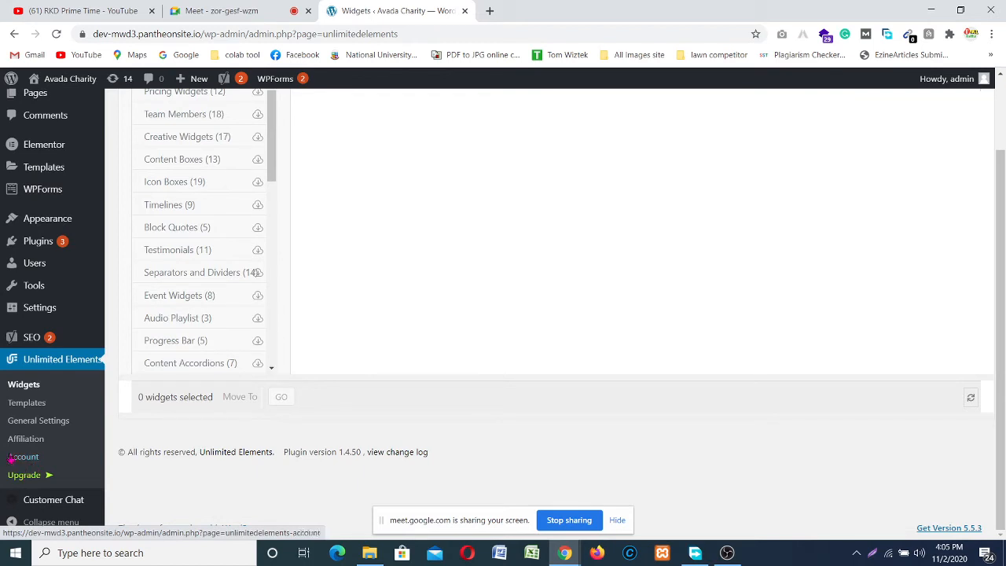
click(16, 422)
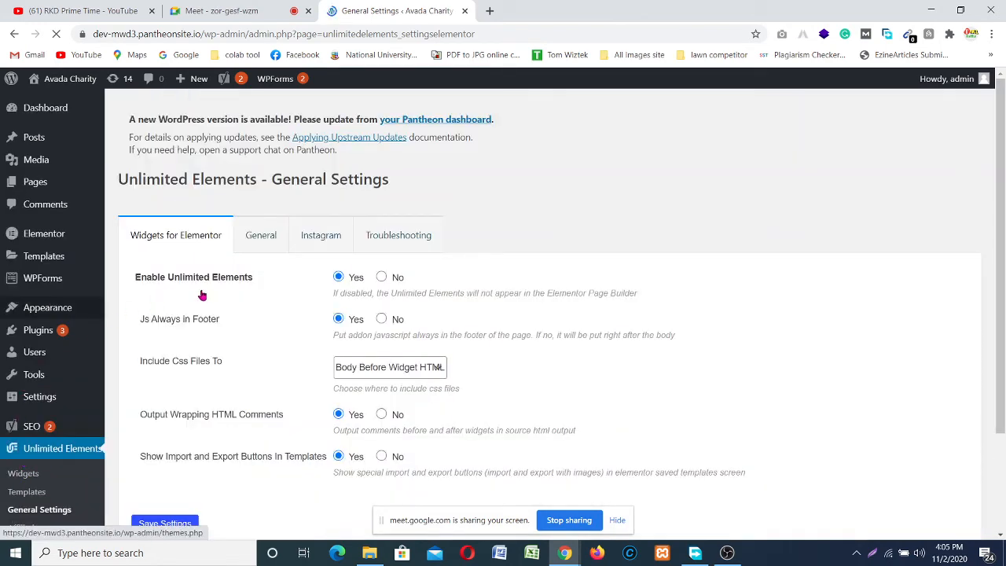
scroll(202, 295, down, 2)
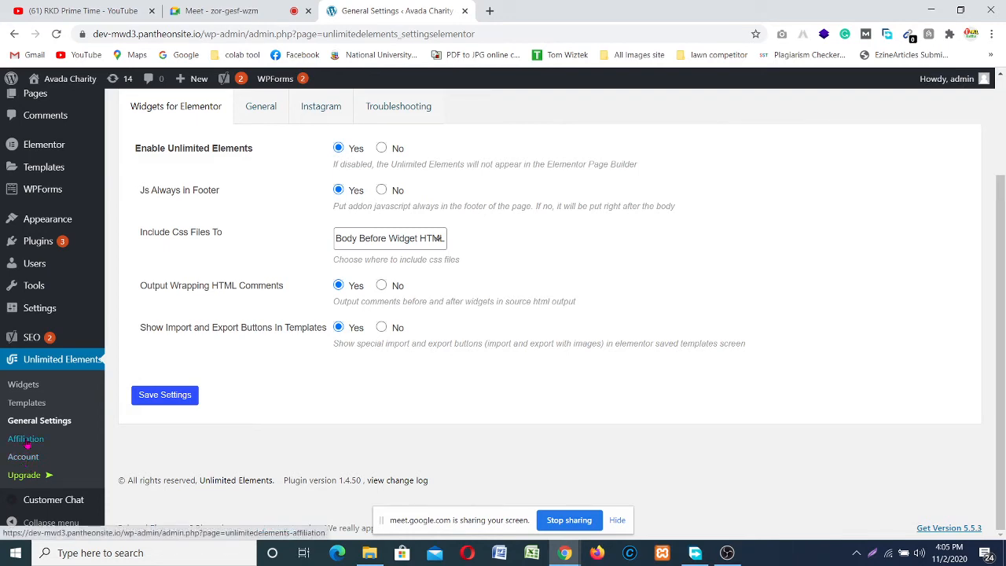
scroll(179, 329, up, 1)
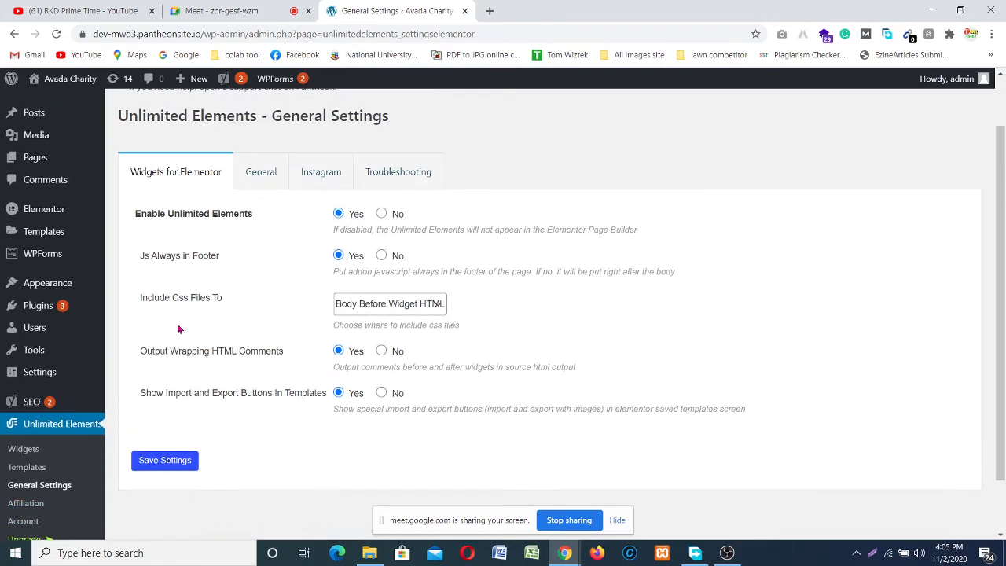
scroll(275, 240, up, 1)
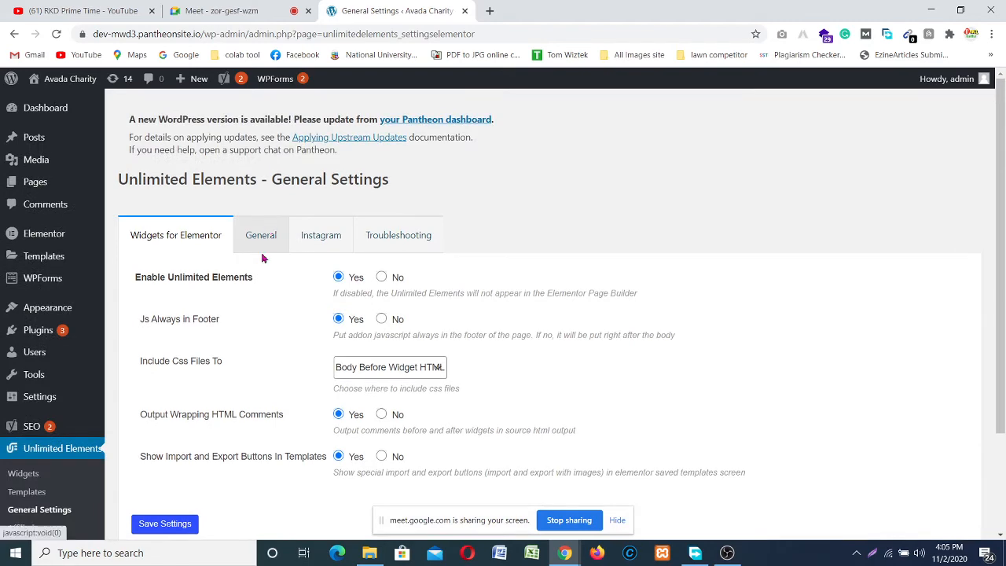
- Review the General, Instagram and Troubleshooting sections of the Unlimited Elements general settings
scroll(283, 291, down, 2)
scroll(288, 301, up, 2)
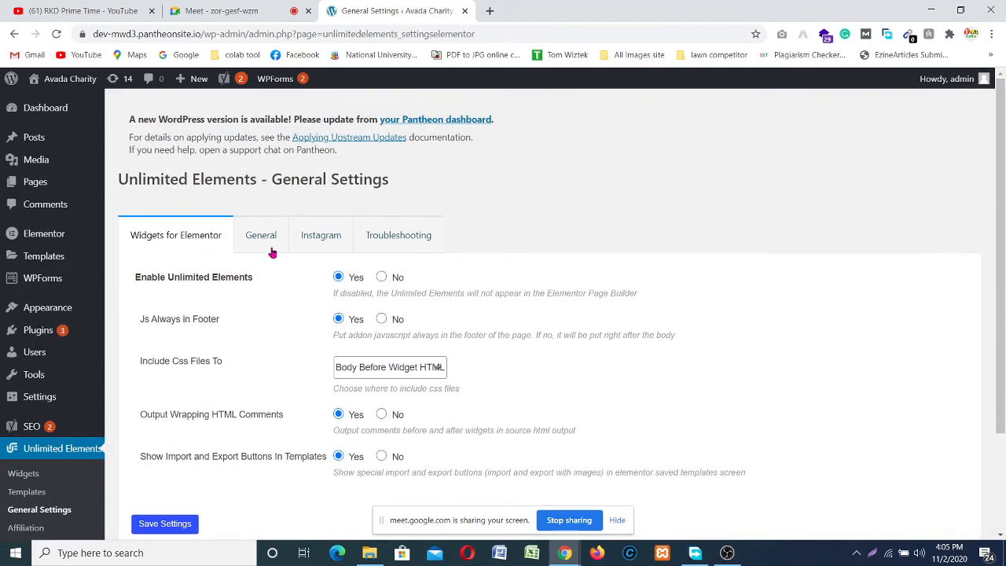
click(260, 238)
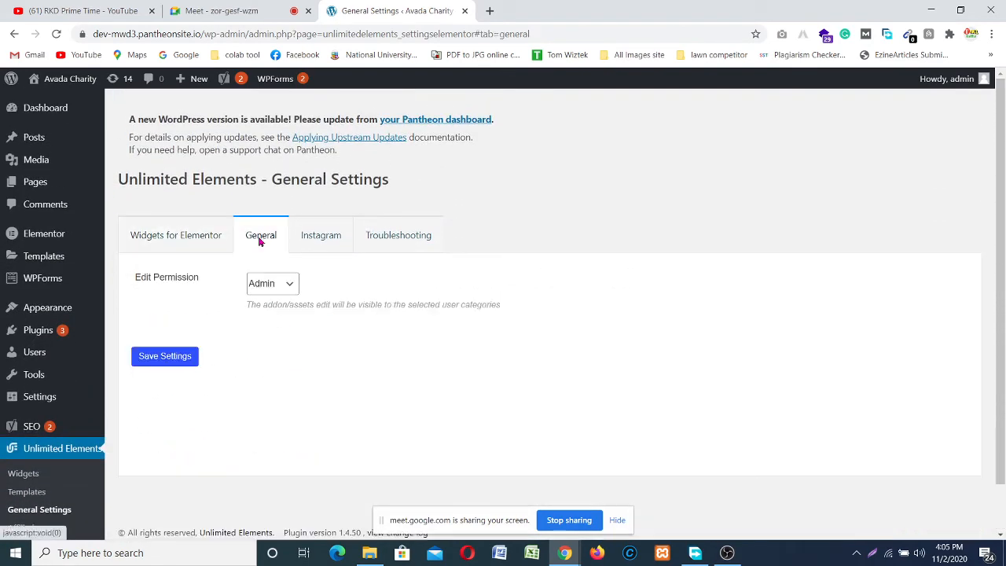
click(322, 250)
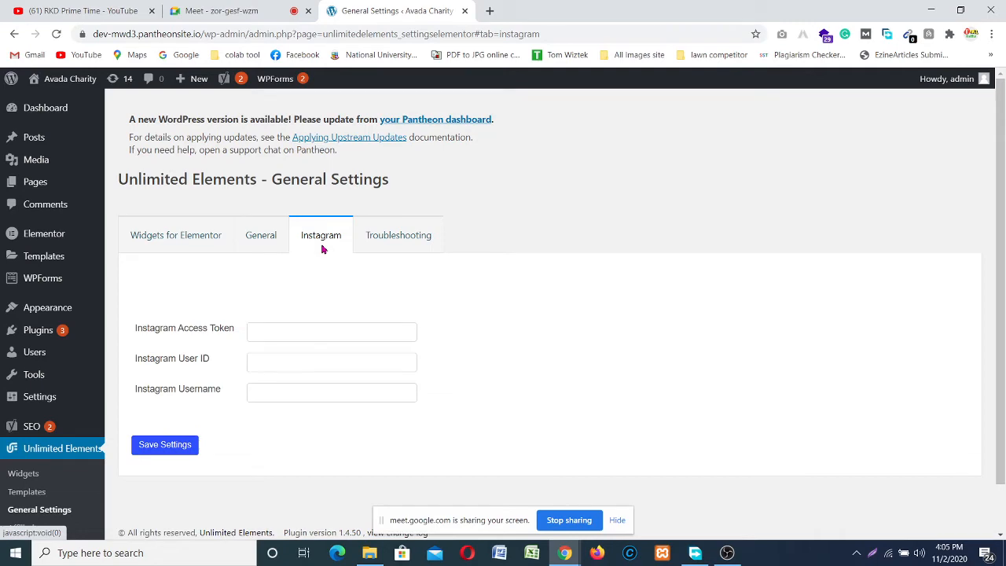
click(377, 242)
scroll(291, 287, down, 2)
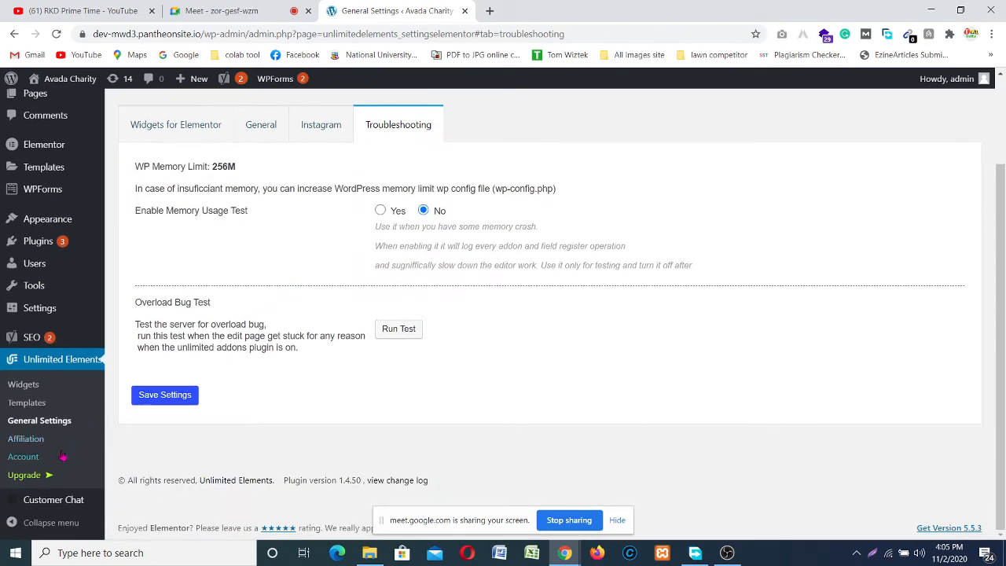
- View the Unlimited Elements affiliation program summary and open the plugin's account page
click(26, 447)
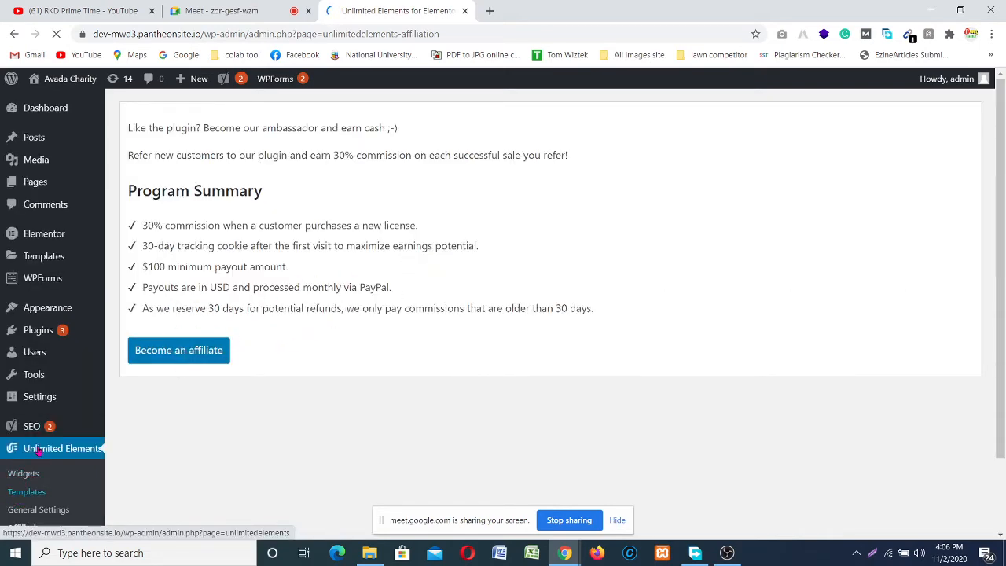
scroll(74, 436, down, 1)
scroll(75, 436, down, 1)
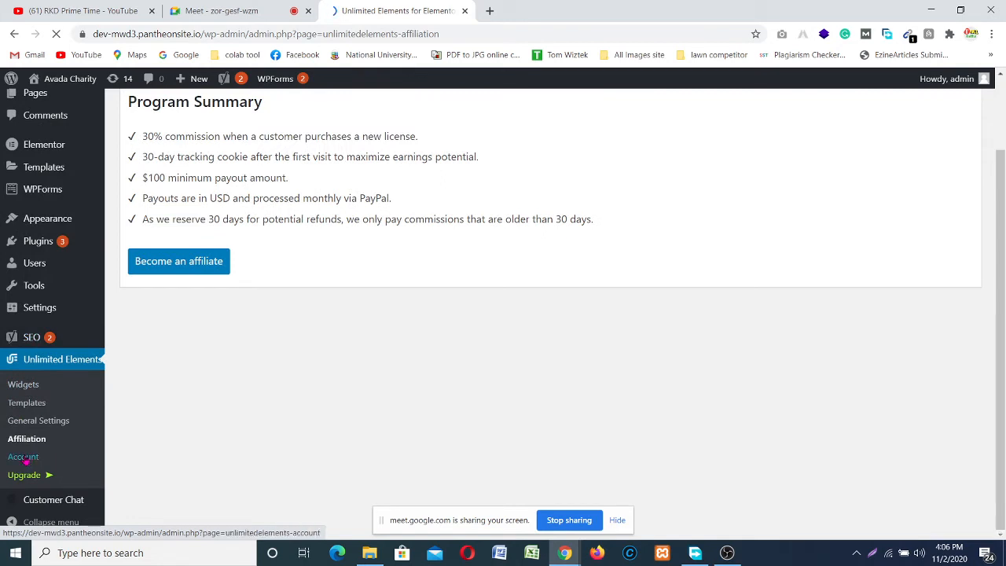
click(24, 458)
scroll(463, 246, up, 2)
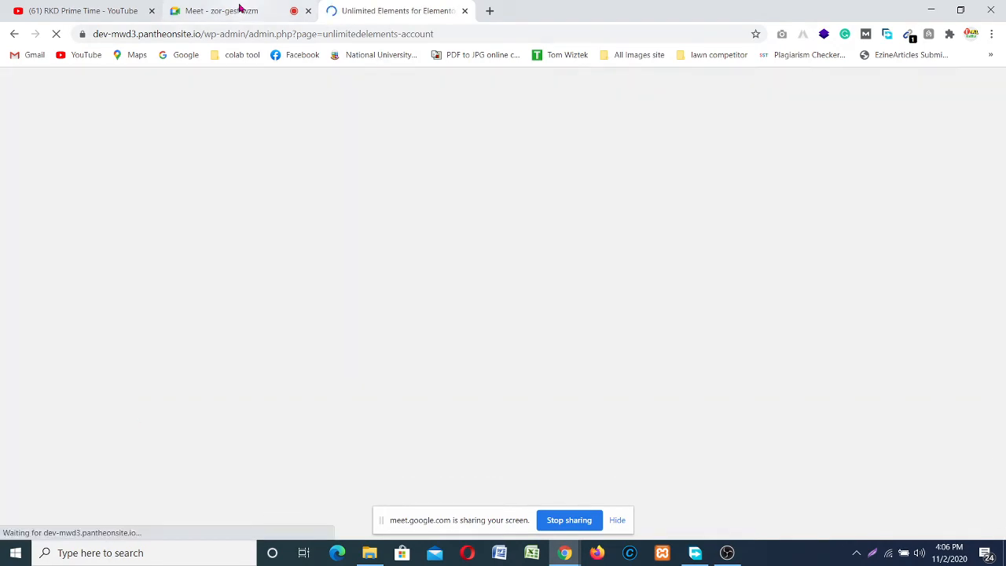
- Switch to the Google Meet call, stop presenting the screen and mute the microphone
click(240, 9)
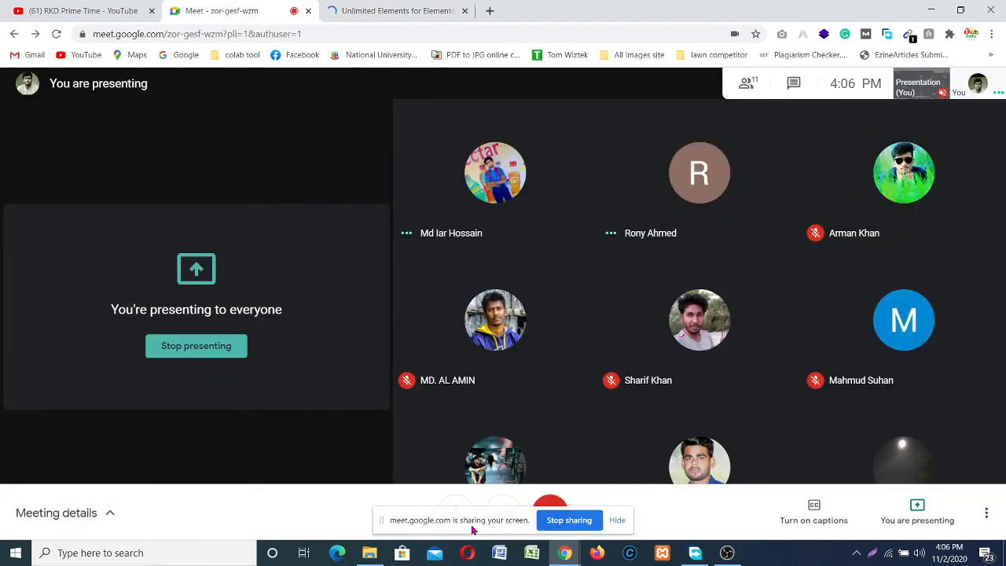
drag(468, 531, 139, 550)
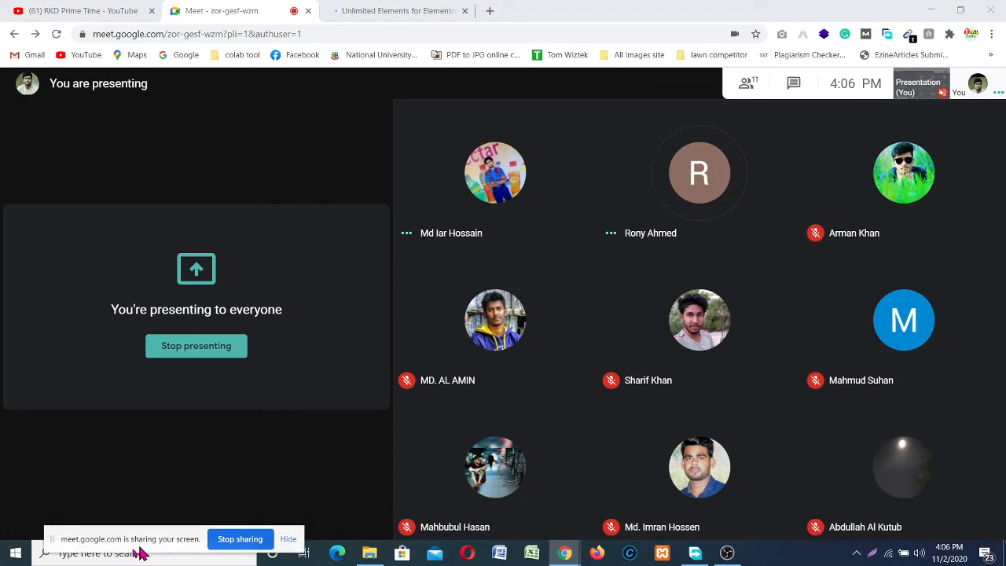
click(196, 349)
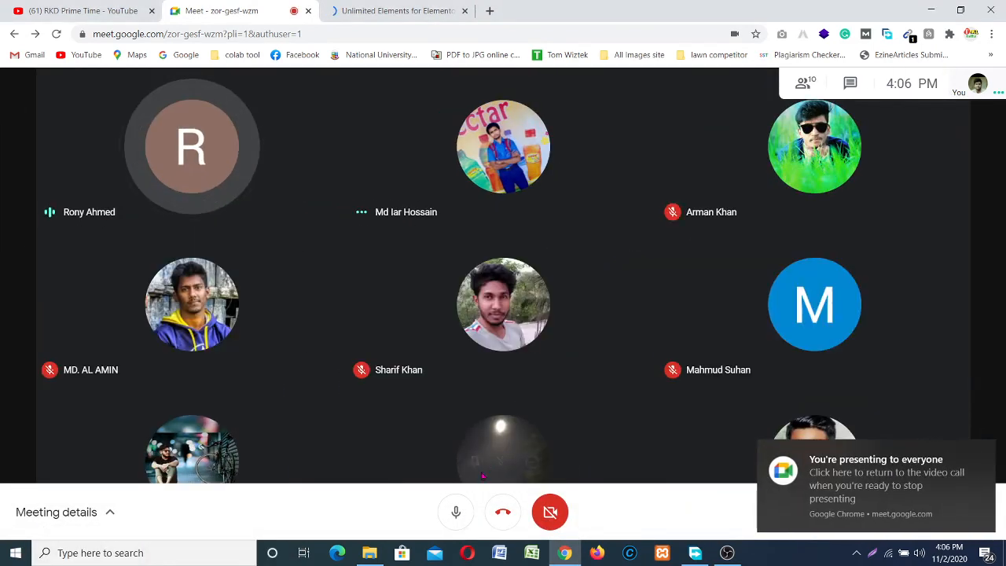
click(457, 517)
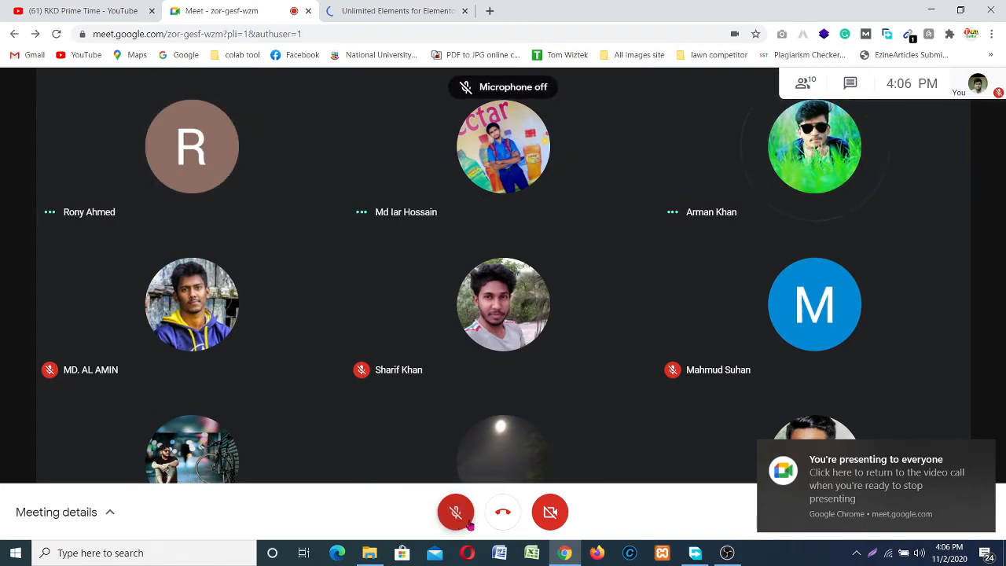
click(727, 552)
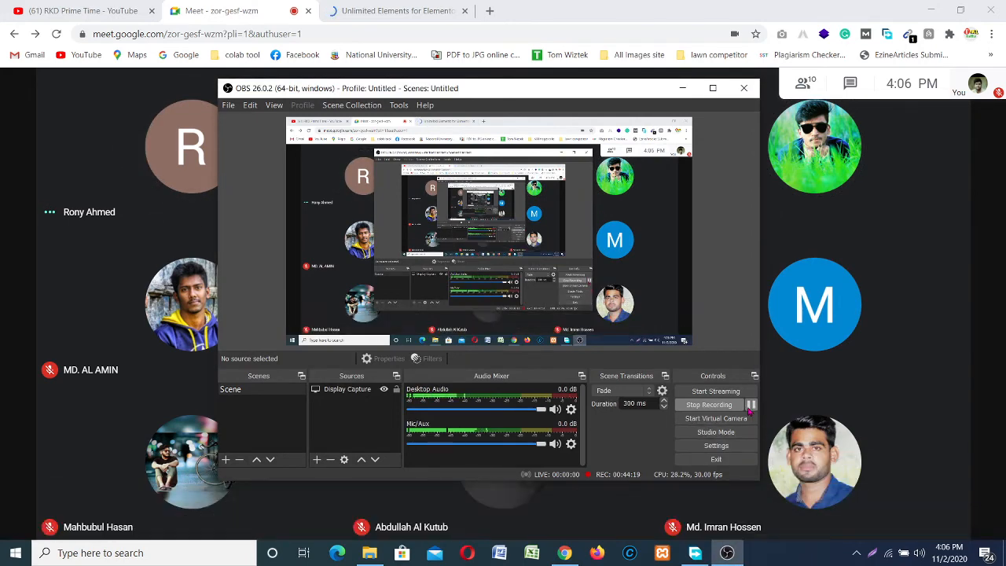
click(750, 404)
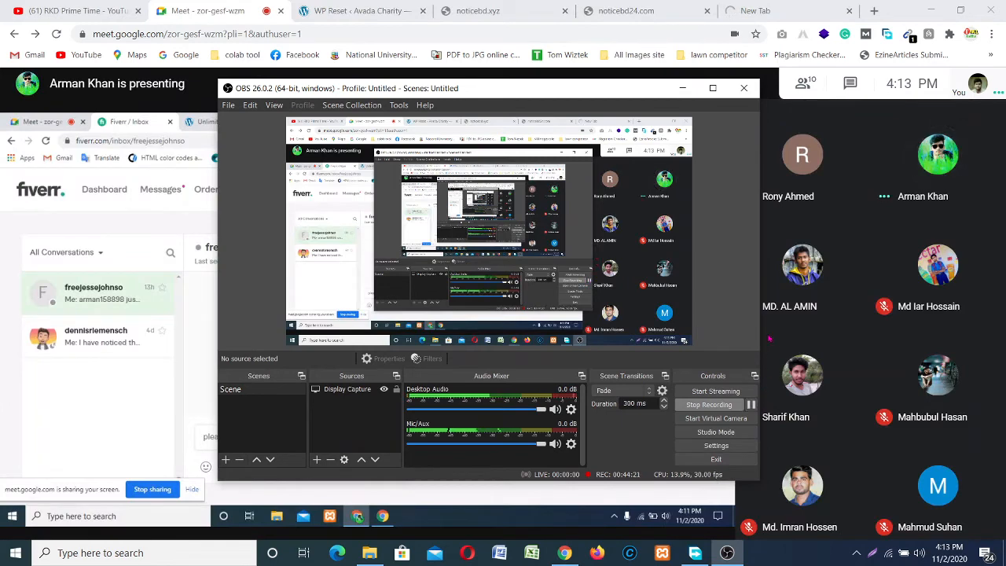
click(682, 88)
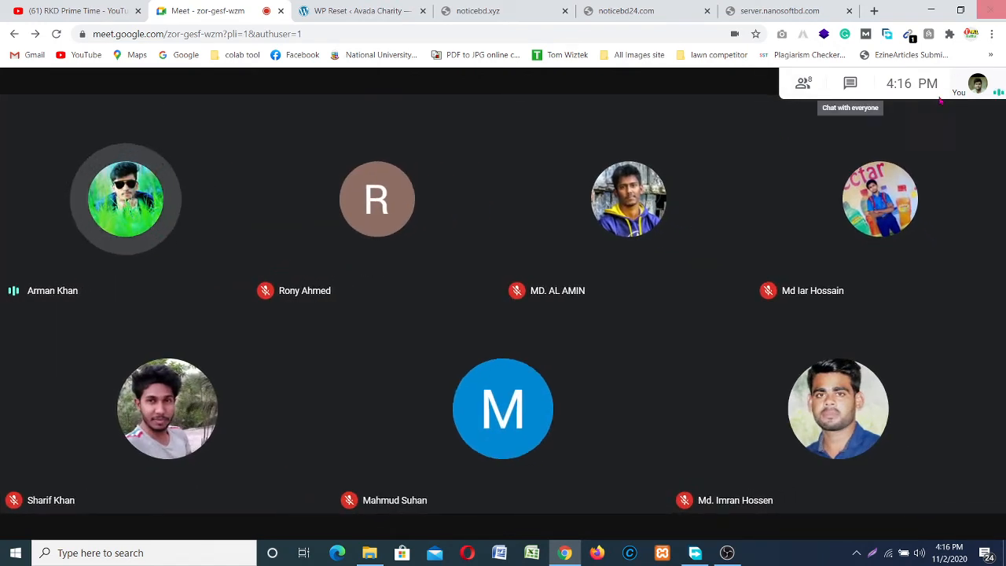
click(727, 553)
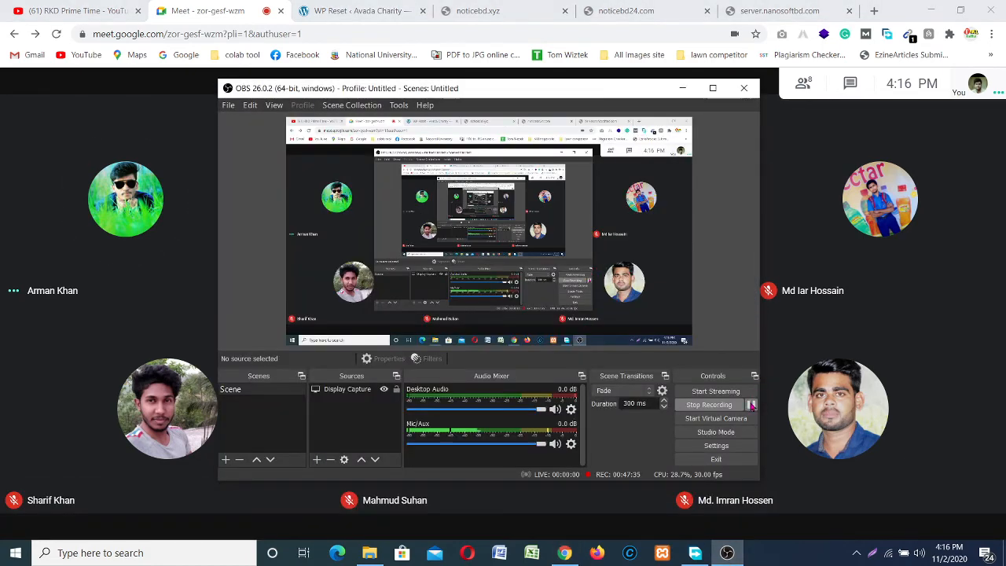
click(752, 404)
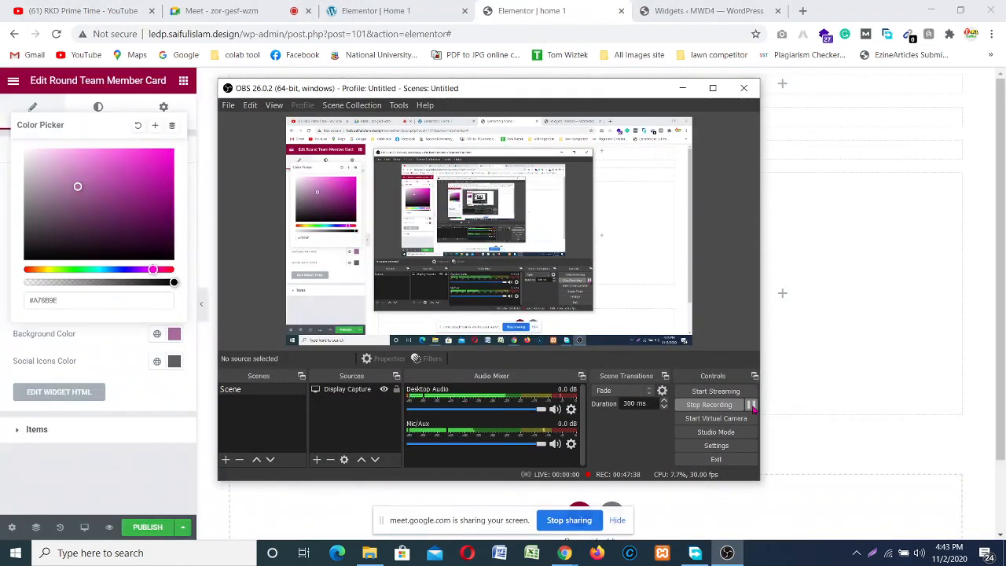
click(682, 87)
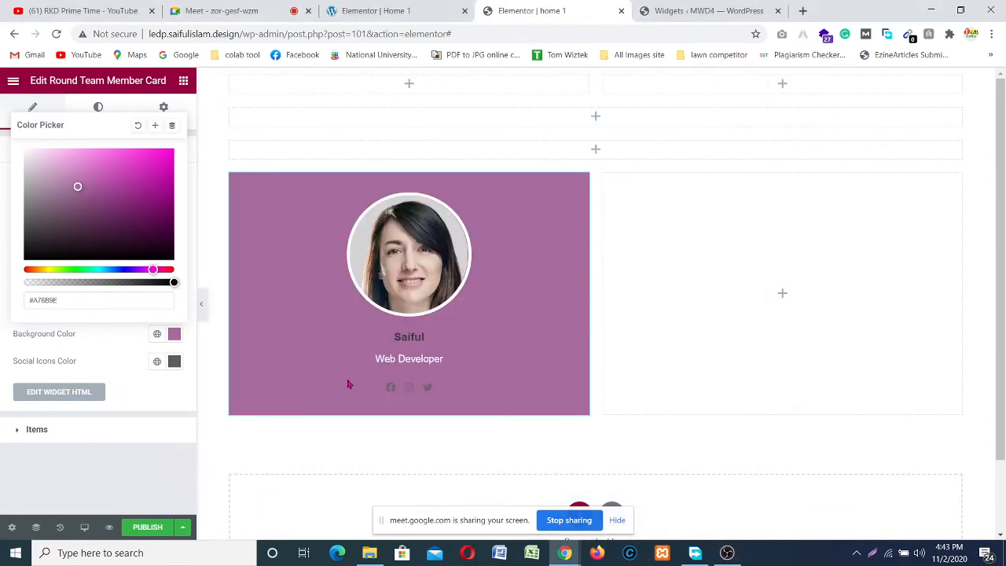
- Set the Round Team Member Card's background color to the deeper purple #A14092
click(81, 192)
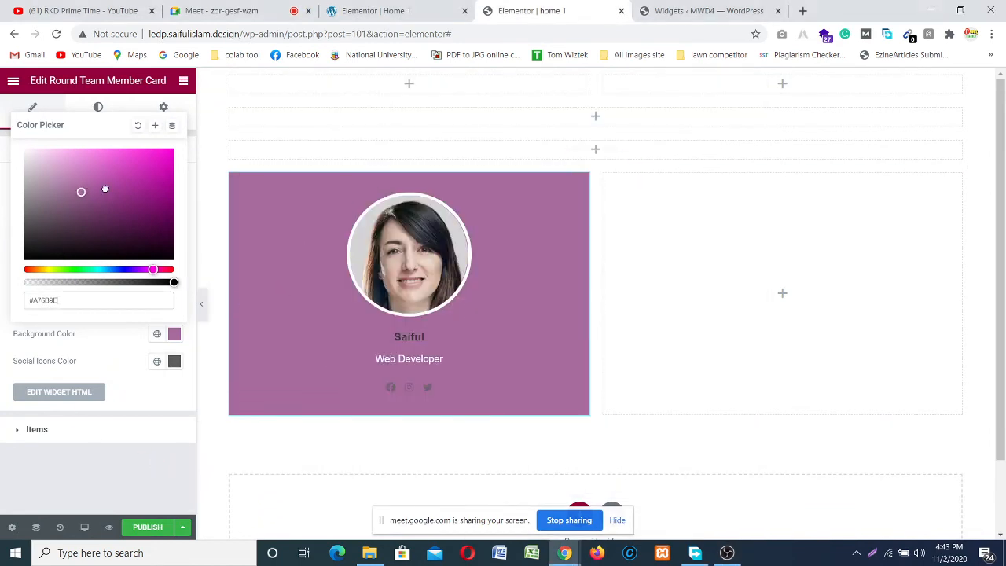
click(105, 188)
click(109, 190)
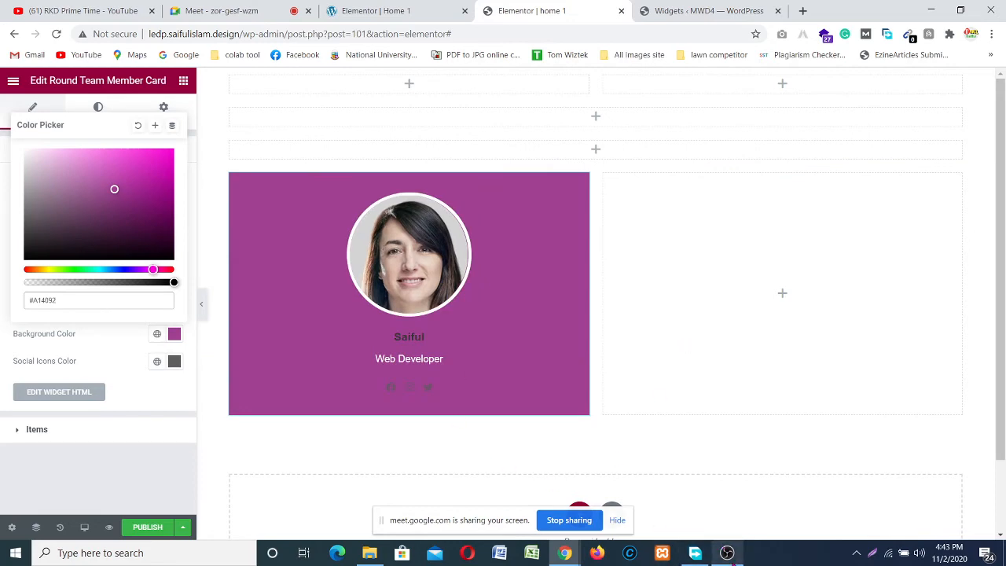
click(727, 553)
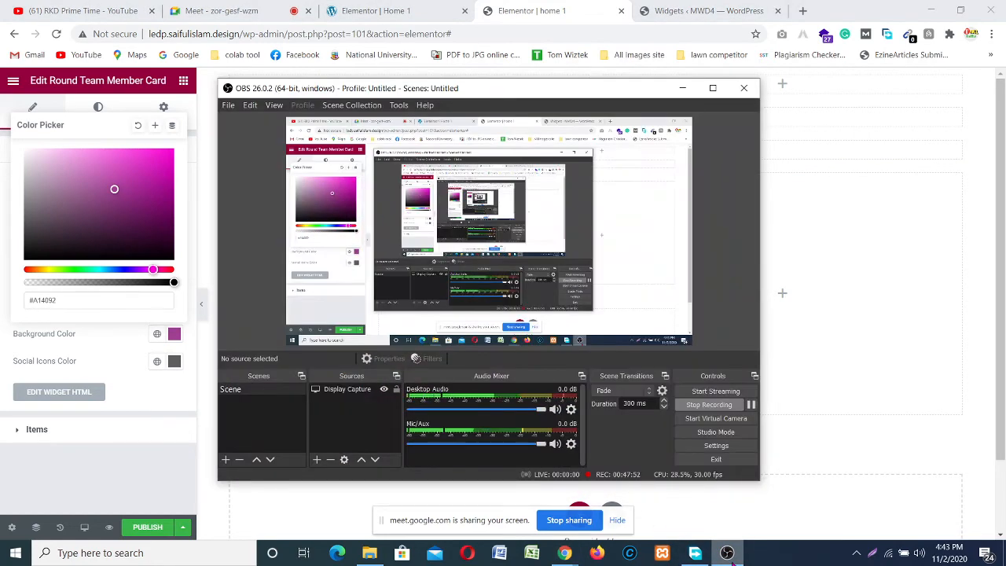
click(727, 553)
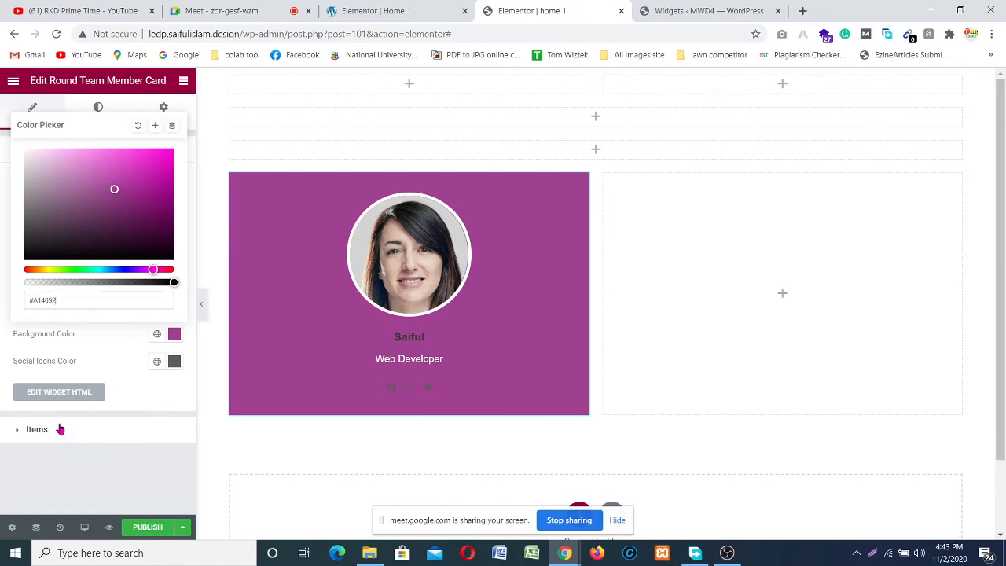
- Open the Round Team Member Card's widget HTML, examine its attributes and the widget catalog, and return to the Elementor page
click(67, 401)
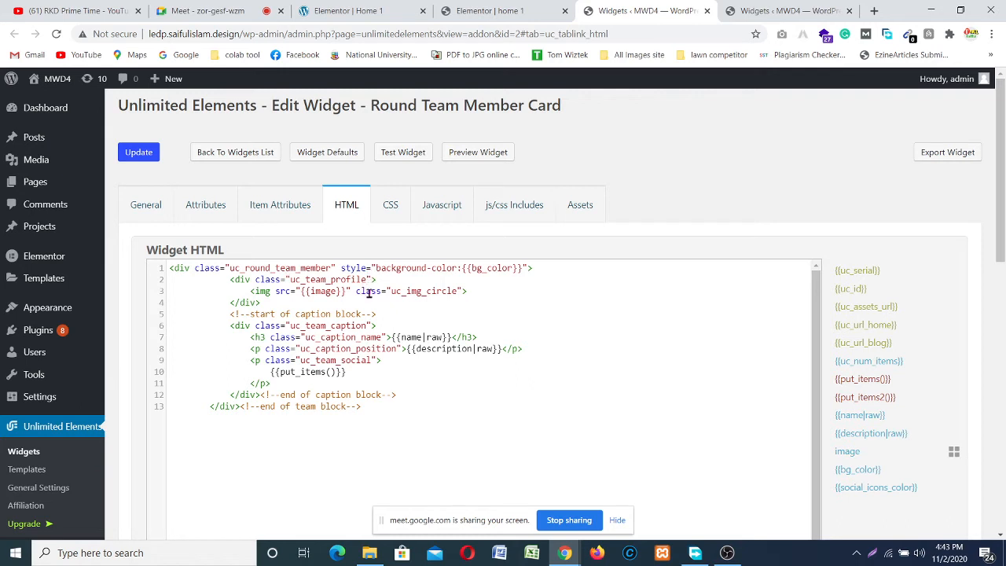
click(206, 210)
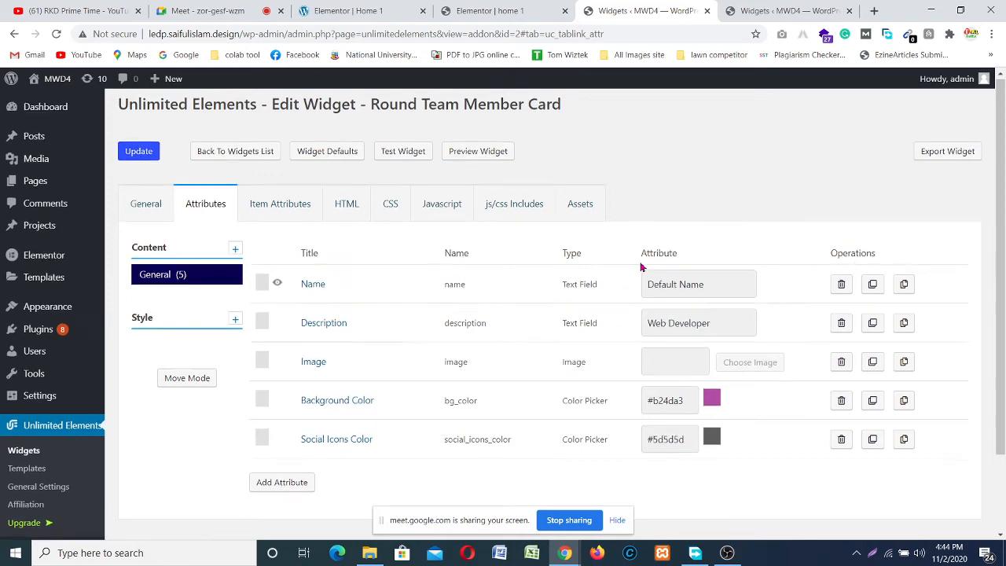
scroll(434, 260, down, 2)
scroll(352, 360, up, 2)
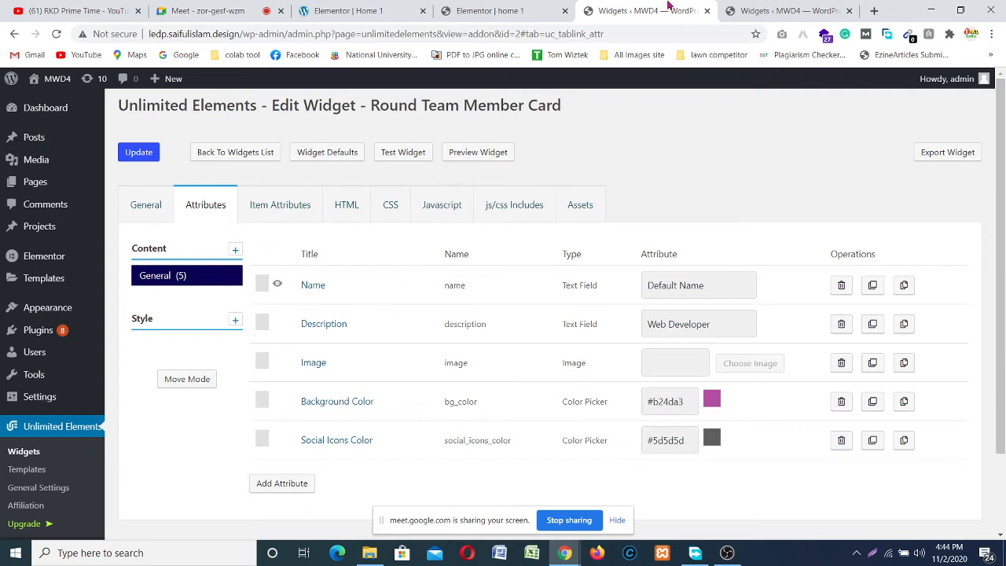
click(760, 10)
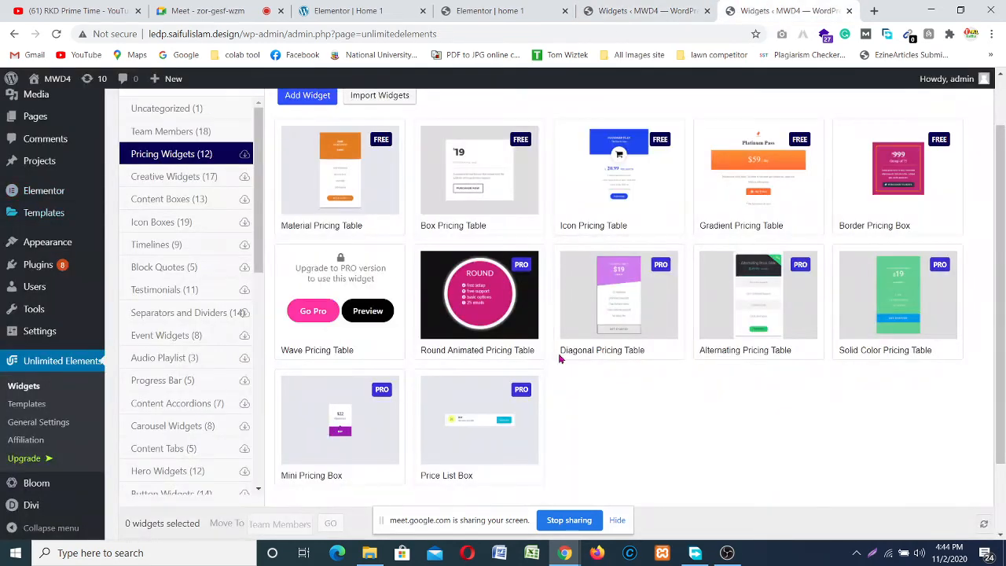
click(625, 10)
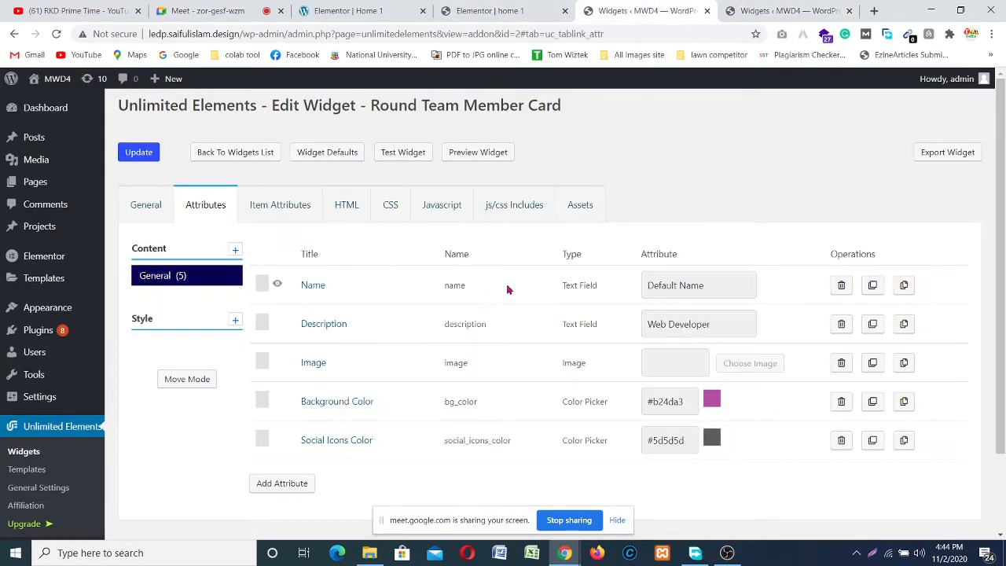
click(512, 11)
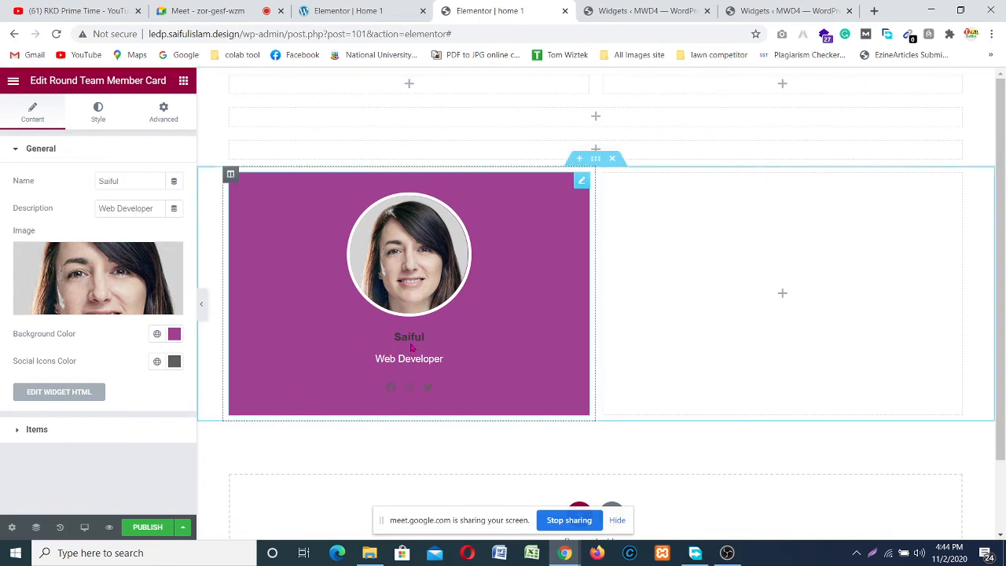
- Look over the team member card's name and description fields and the link and icon options of its first two items
click(126, 184)
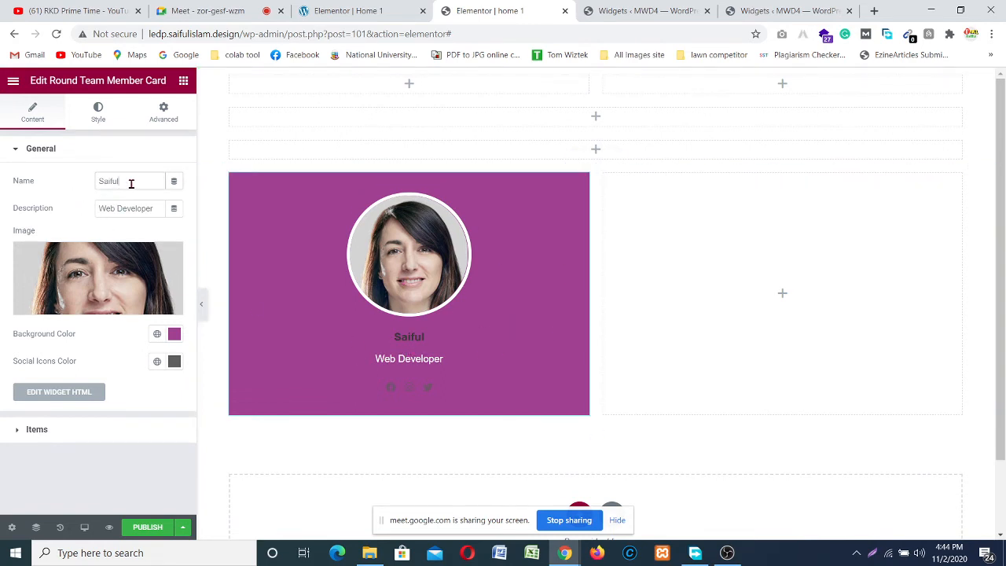
click(140, 213)
click(19, 429)
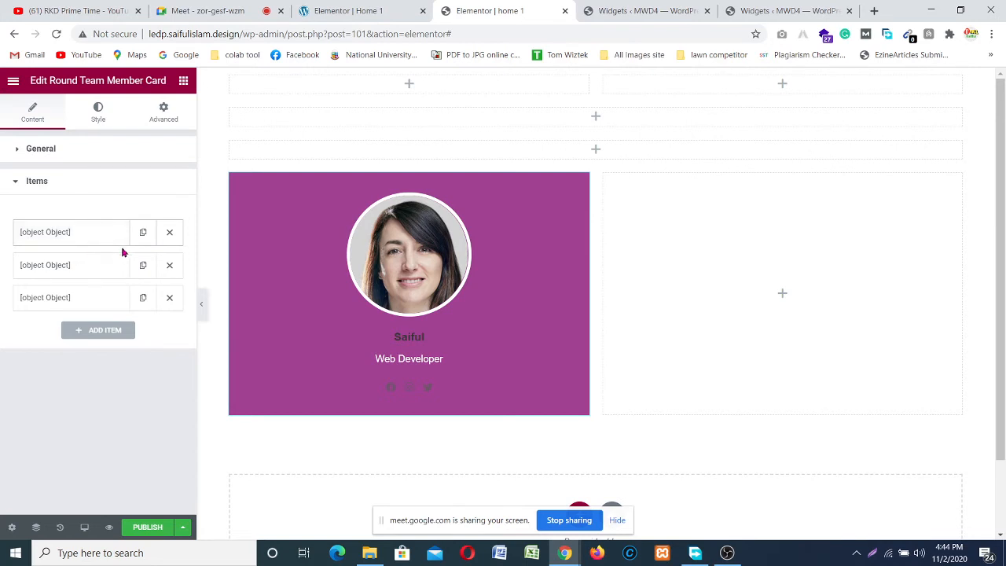
click(84, 234)
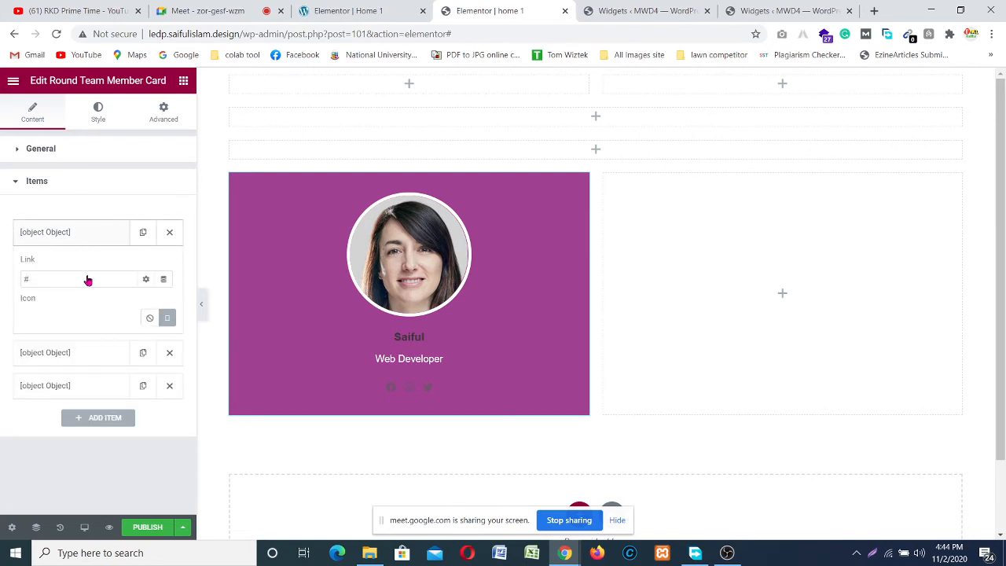
click(86, 353)
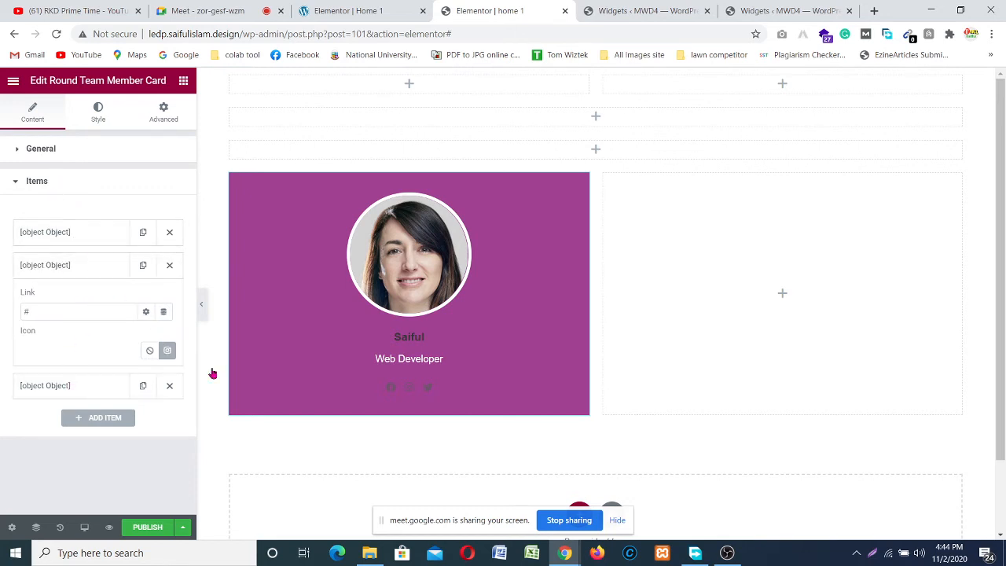
- Look over the card's Name Styles options, leaving Enable Styles off, and examine its Advanced settings
click(98, 114)
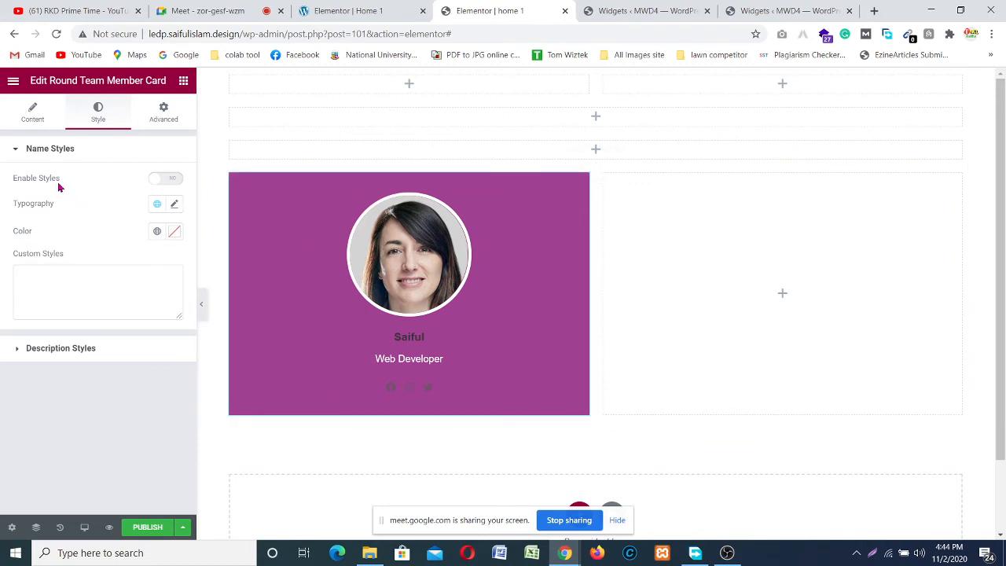
click(171, 180)
click(168, 180)
click(164, 120)
scroll(50, 289, down, 2)
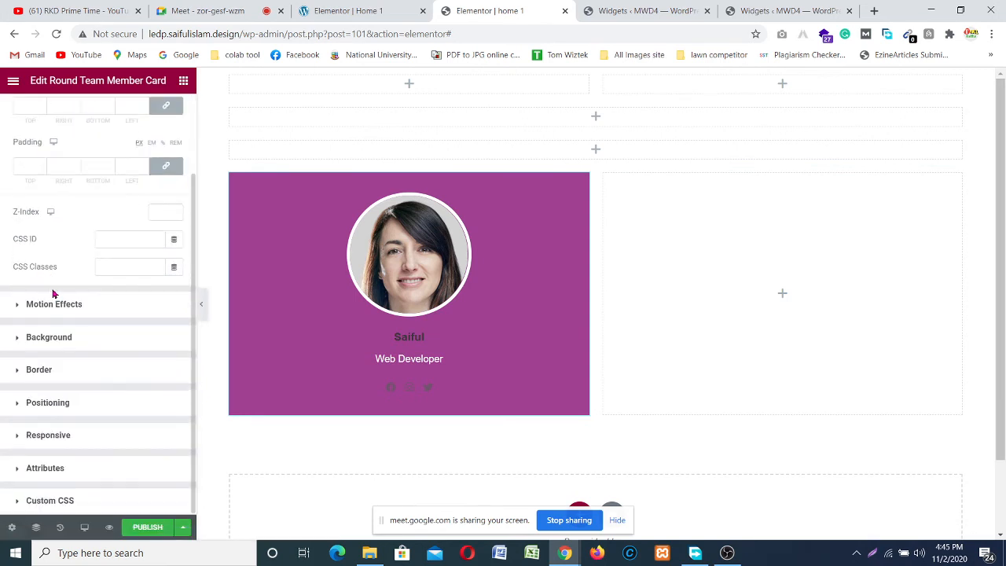
scroll(69, 452, up, 2)
scroll(71, 459, down, 2)
scroll(138, 190, up, 2)
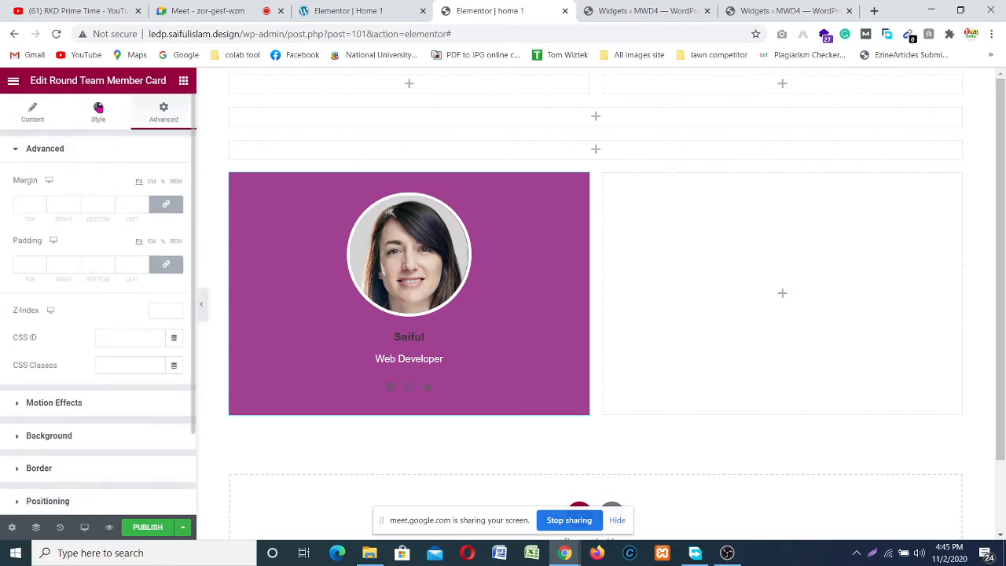
- Enable Name Styles for the team member card and open the name's typography options
click(102, 117)
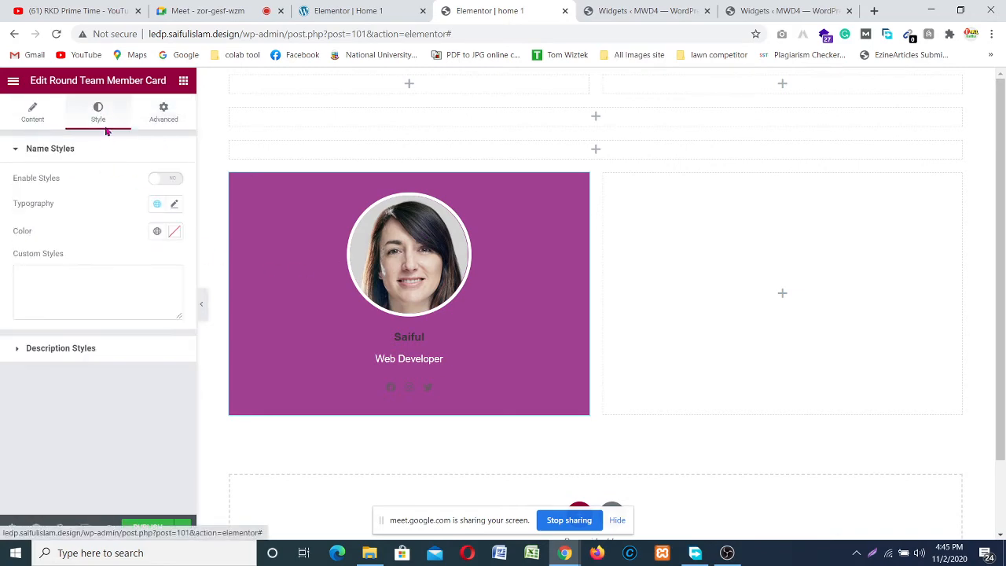
click(171, 181)
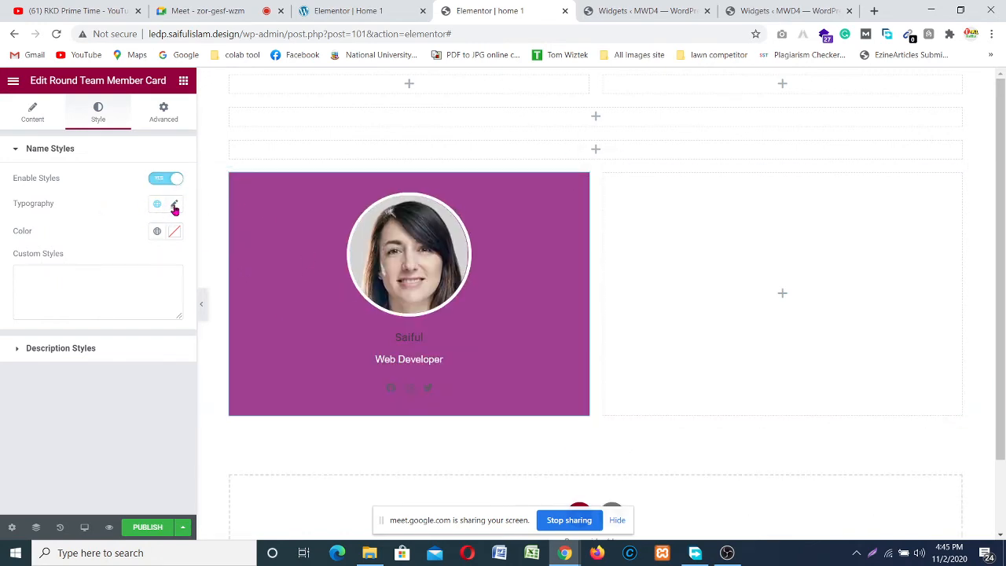
click(175, 205)
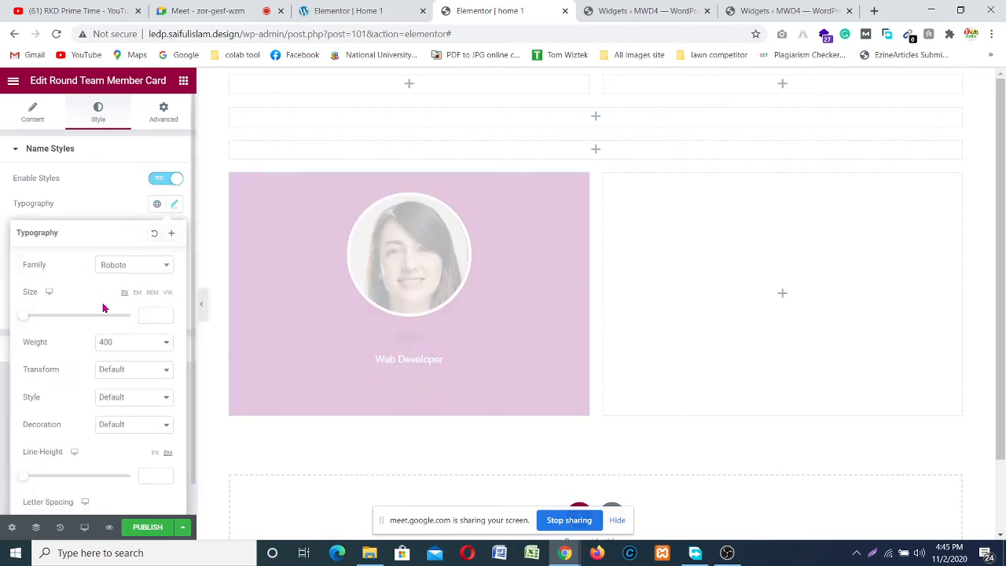
scroll(29, 348, down, 1)
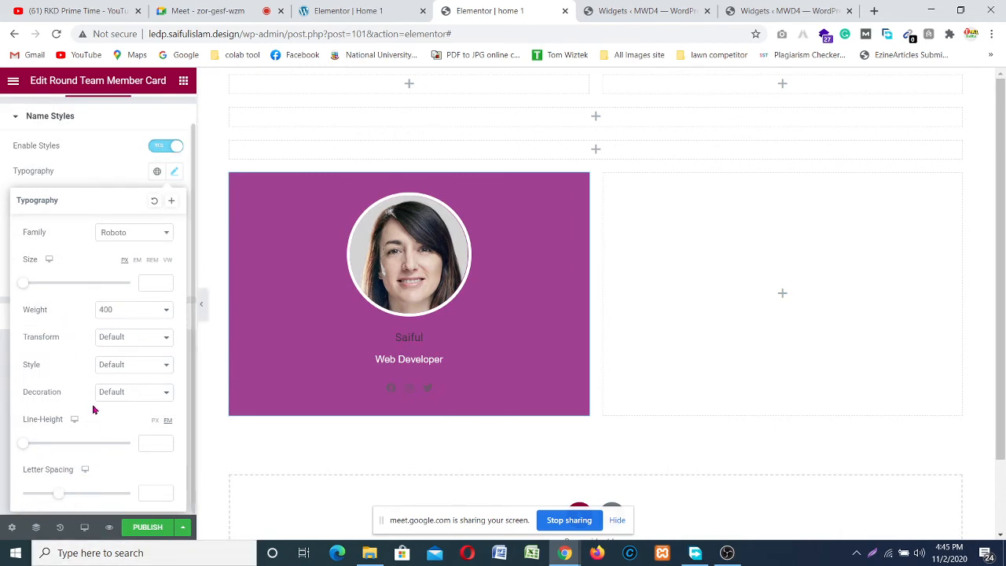
- Close the name's typography settings and examine the description style options of the Round Team Member Card
scroll(162, 219, up, 1)
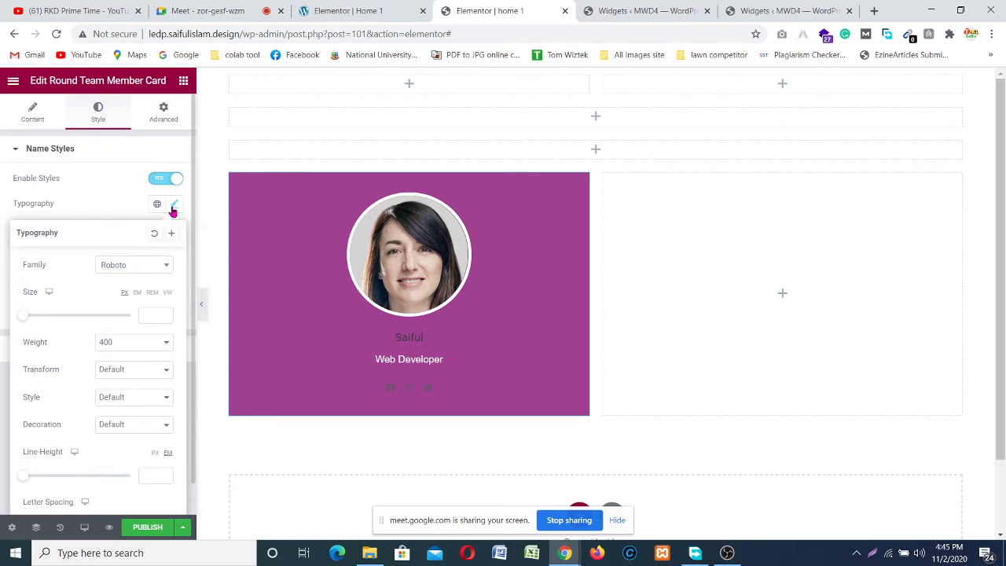
click(173, 207)
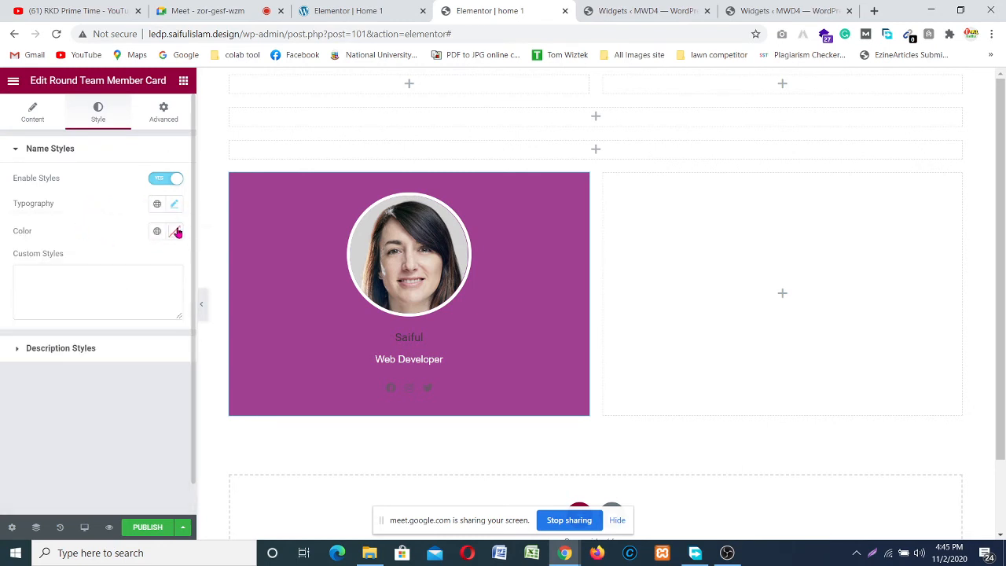
click(70, 351)
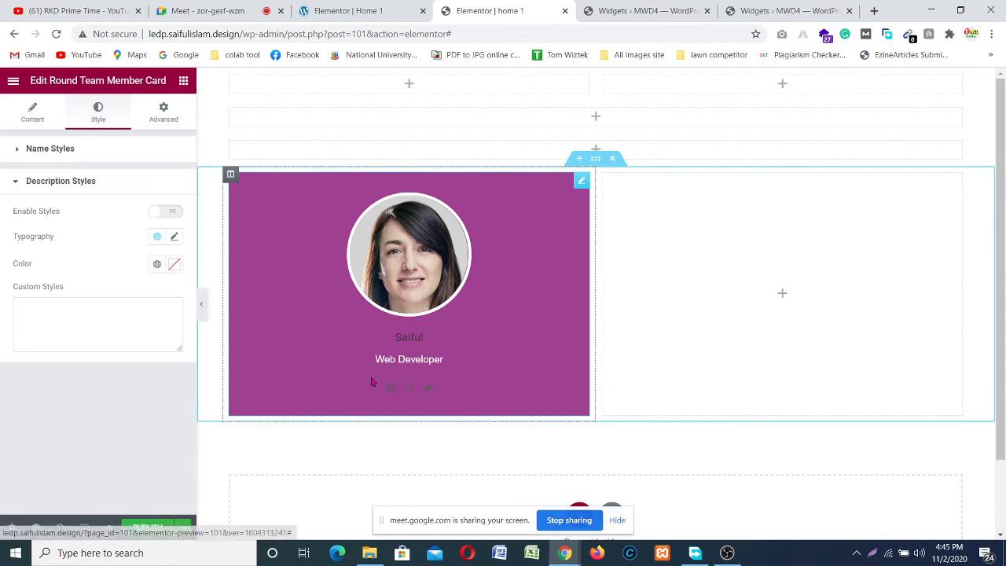
click(76, 312)
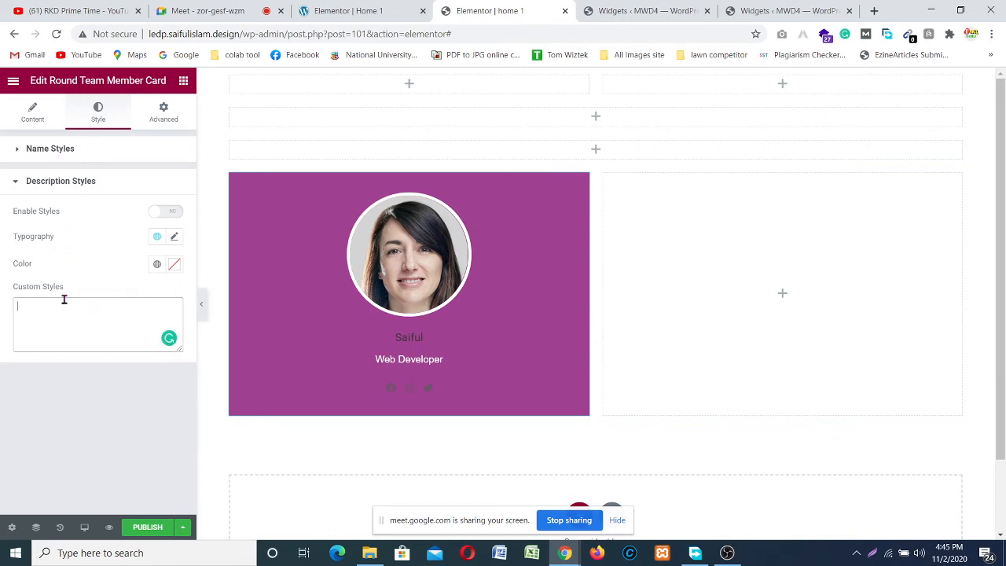
text(hjk)
key(BackSpace)
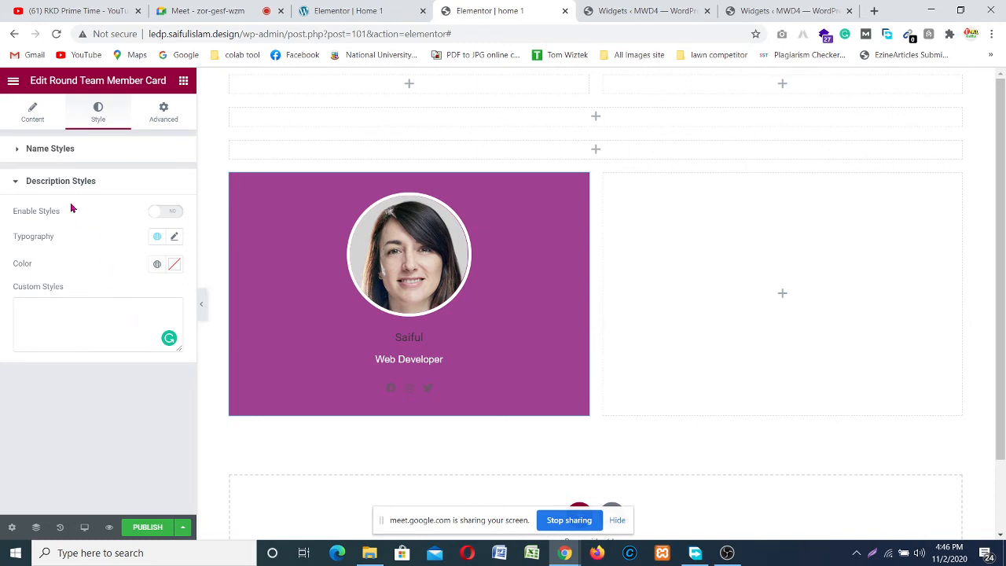
- Return to the card's content settings and examine the matching general attributes in the widget editor
click(31, 182)
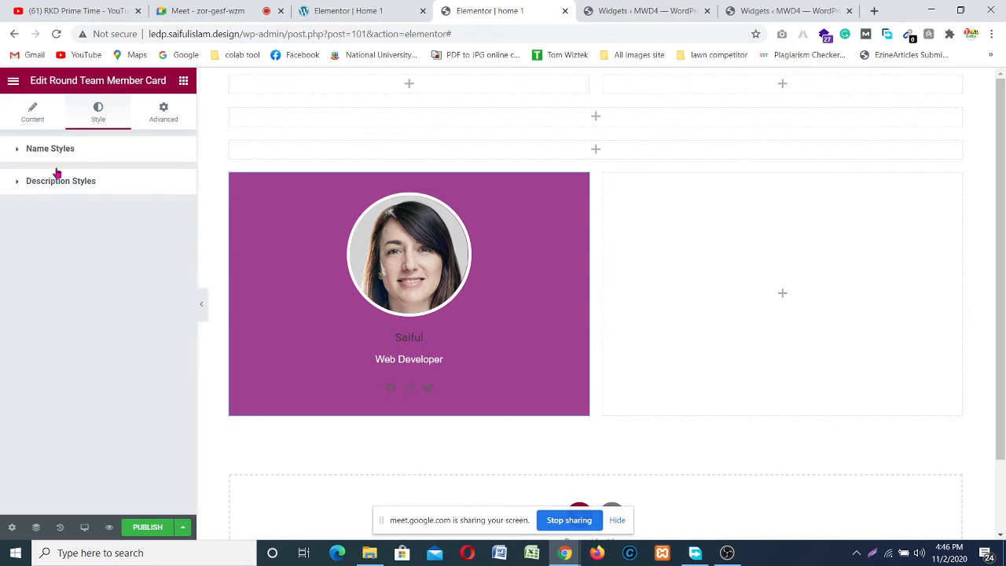
click(30, 110)
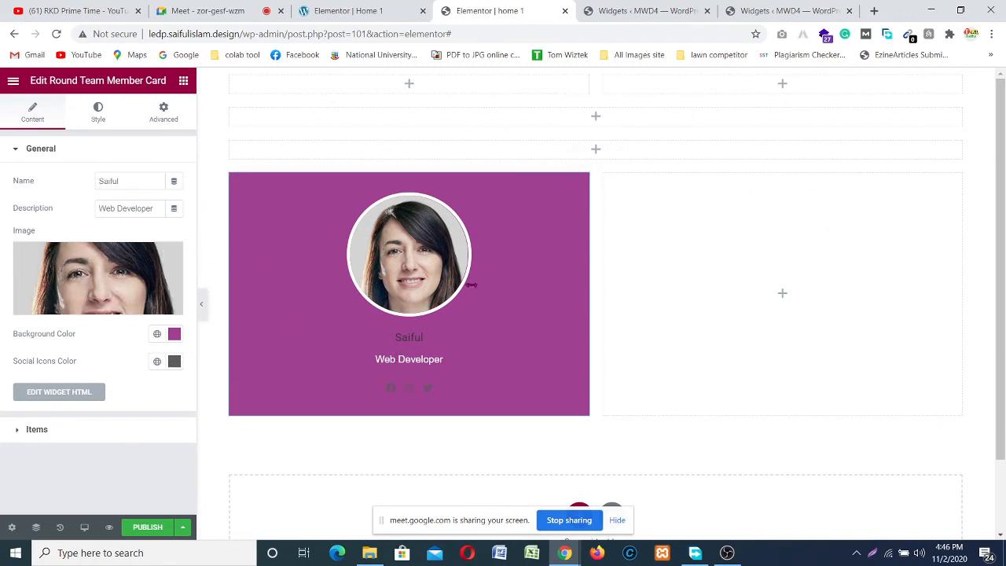
click(648, 8)
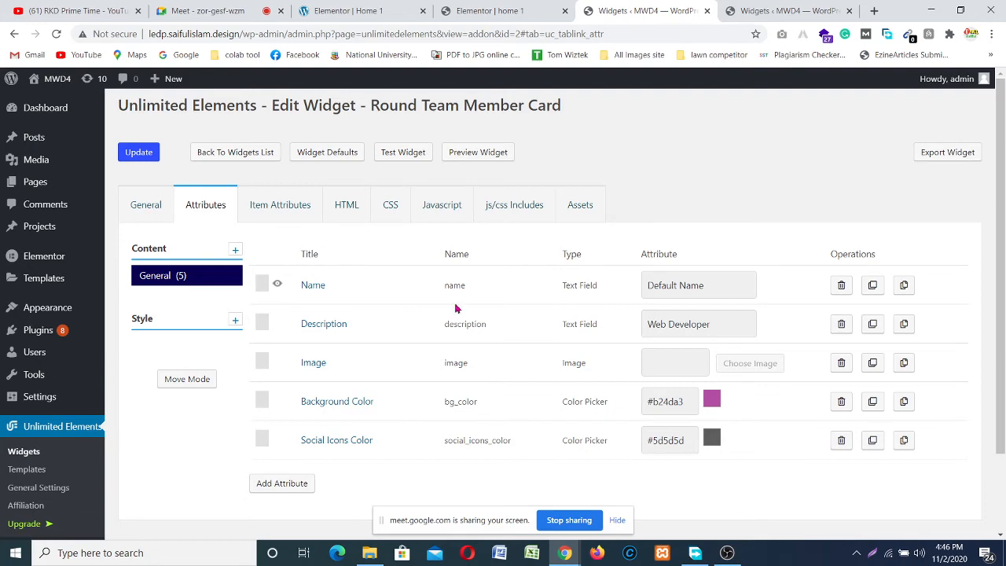
scroll(303, 264, down, 2)
scroll(293, 249, up, 2)
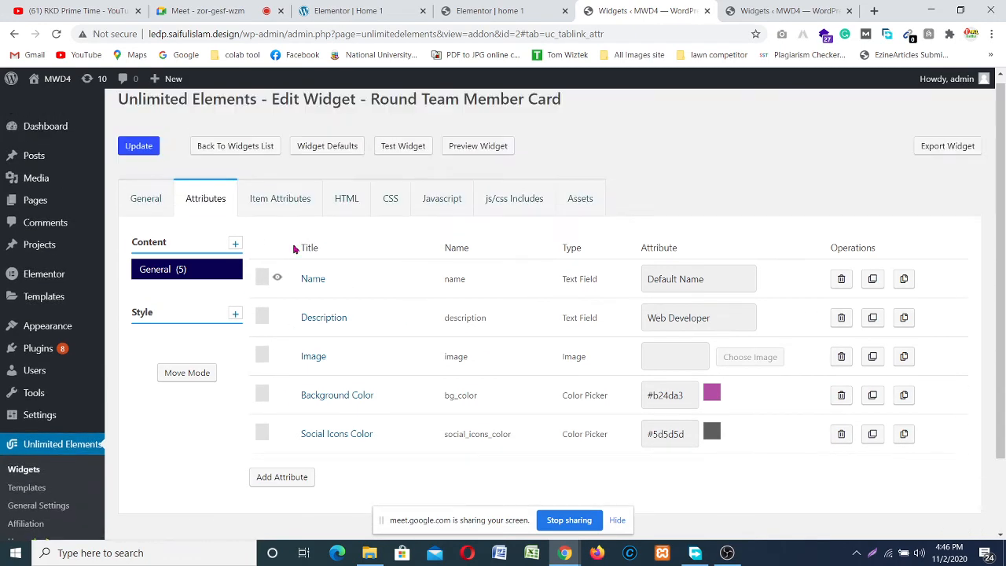
- Examine the widget's item attributes, including the default value of the Icon attribute
click(271, 211)
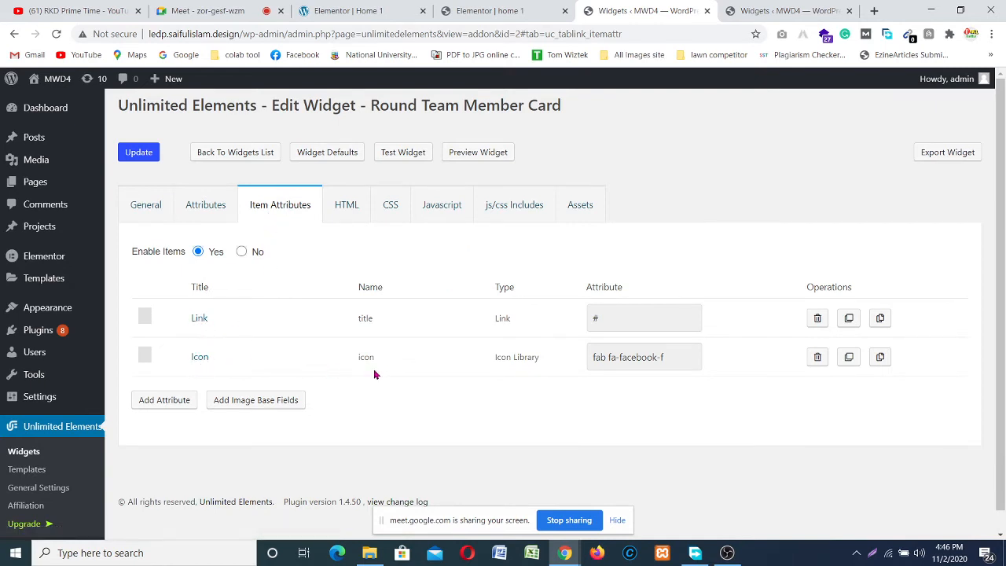
click(643, 358)
drag(616, 358, 666, 364)
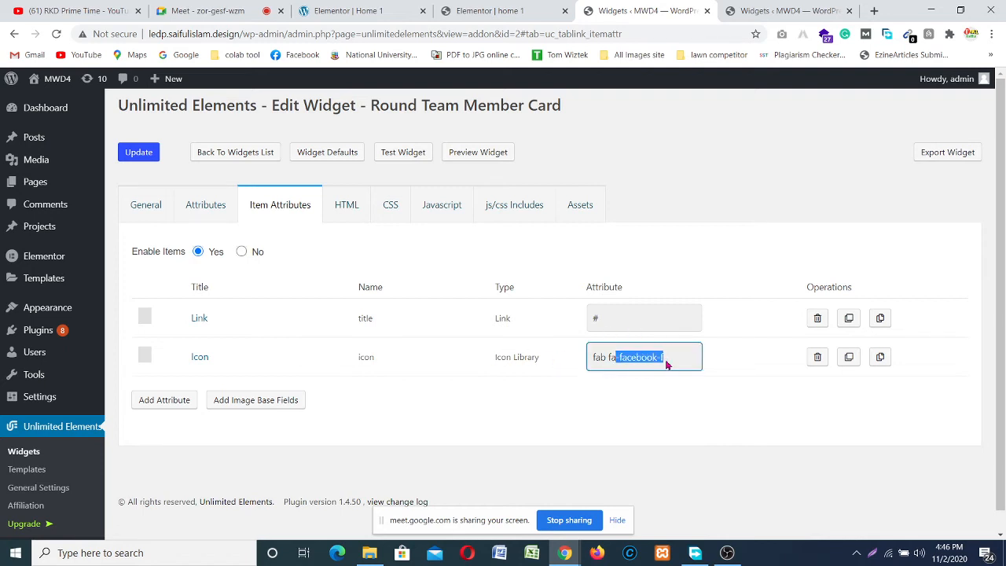
click(657, 365)
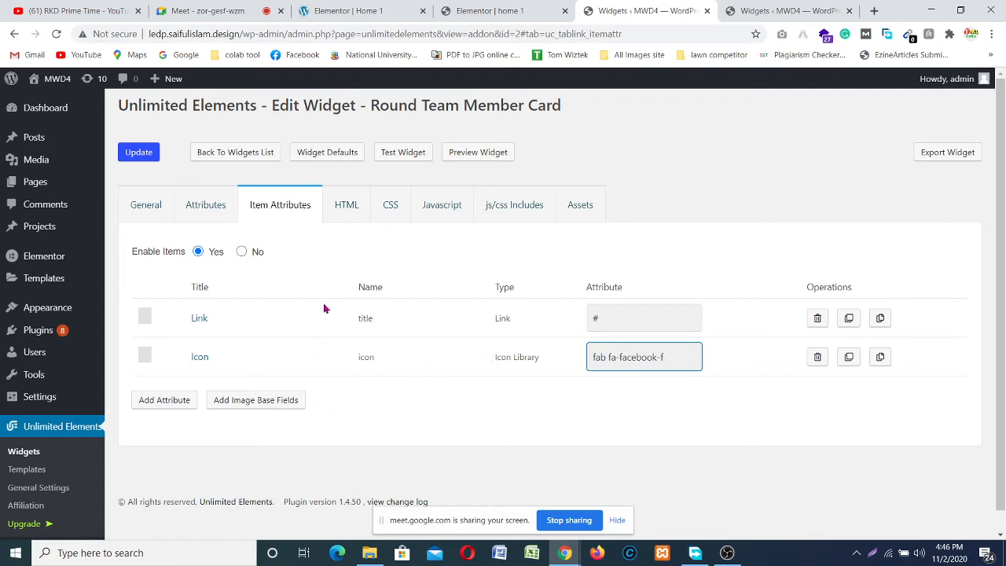
- Examine the {{image}} placeholder in the Widget HTML and compare it with the Image attribute
click(338, 209)
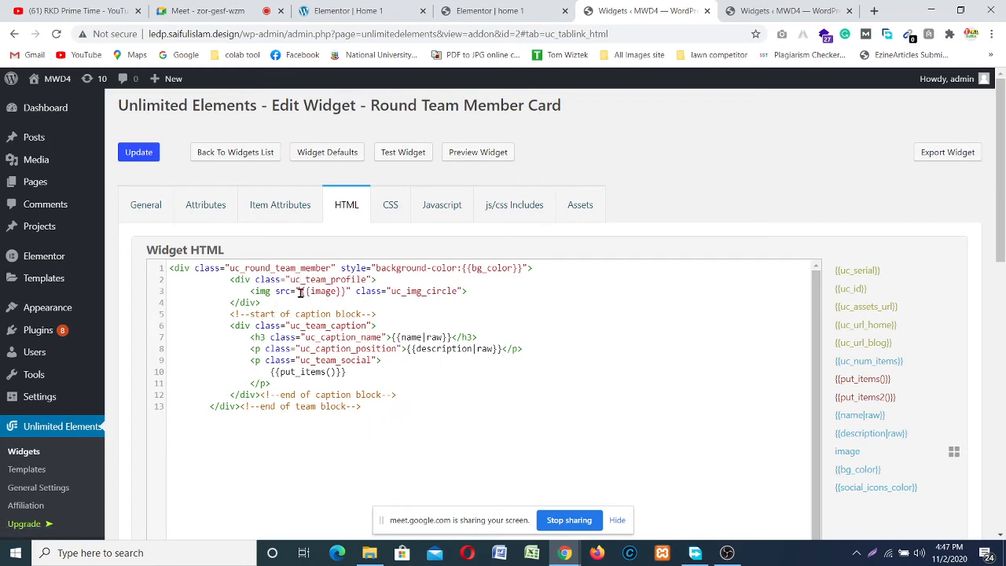
shift+click(346, 293)
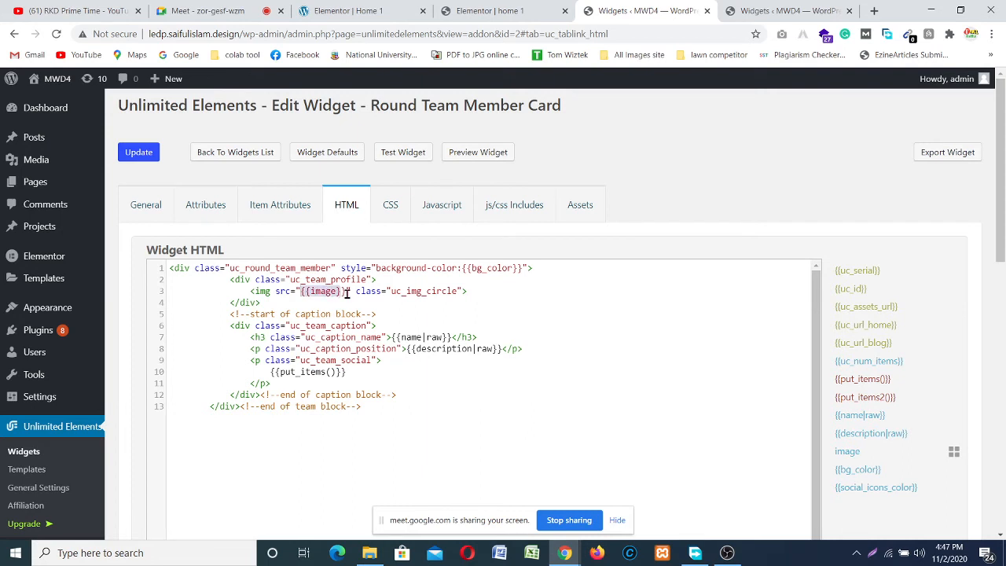
drag(347, 293, 301, 293)
drag(301, 293, 346, 292)
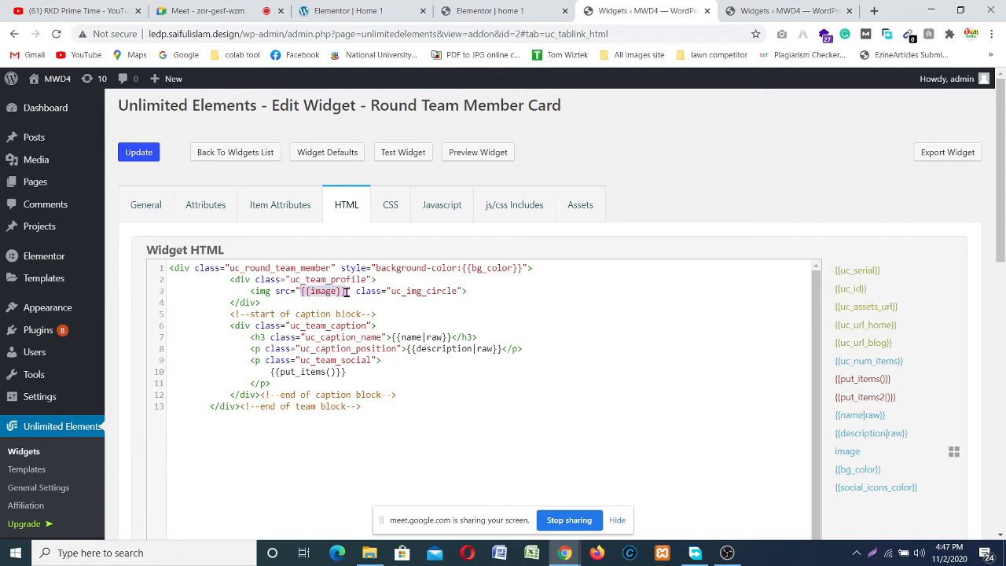
click(402, 292)
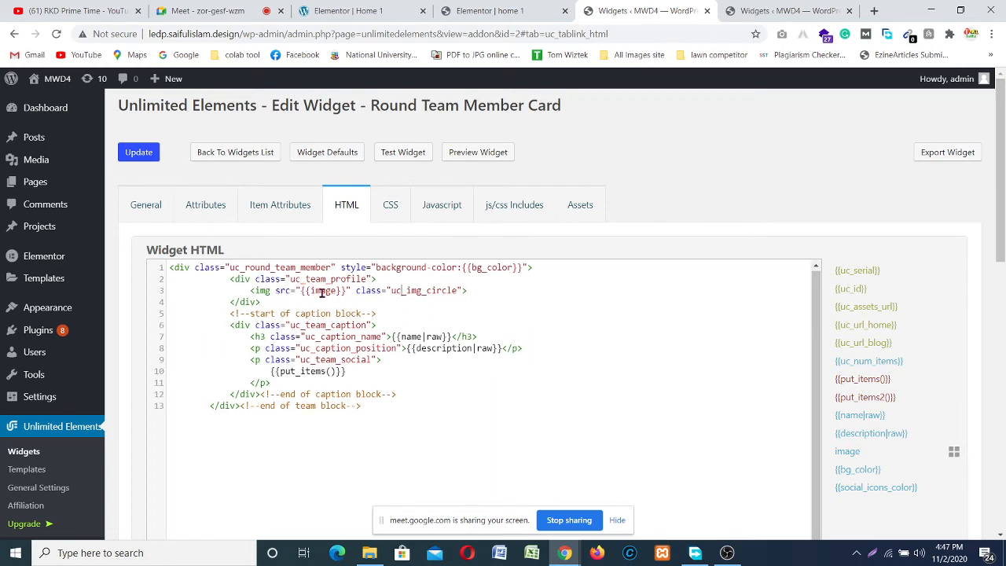
click(209, 207)
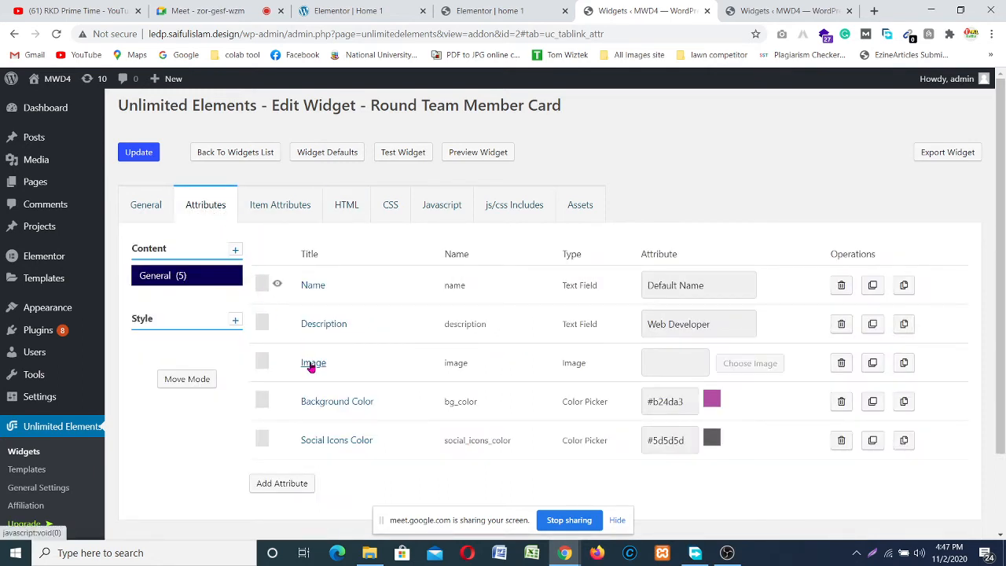
click(335, 206)
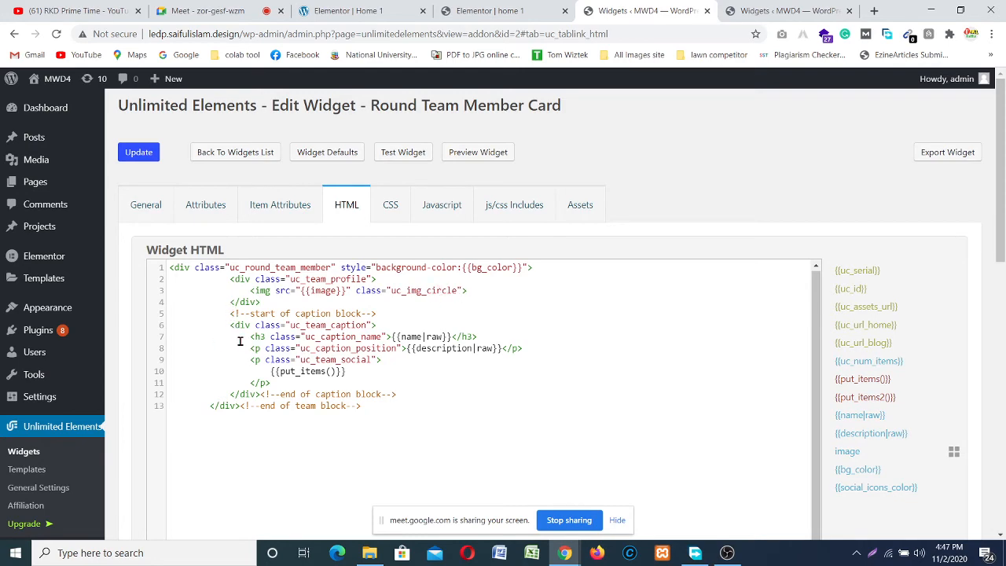
- Examine the Item HTML code that outputs the social icon links, alongside the Widget HTML
scroll(332, 314, down, 3)
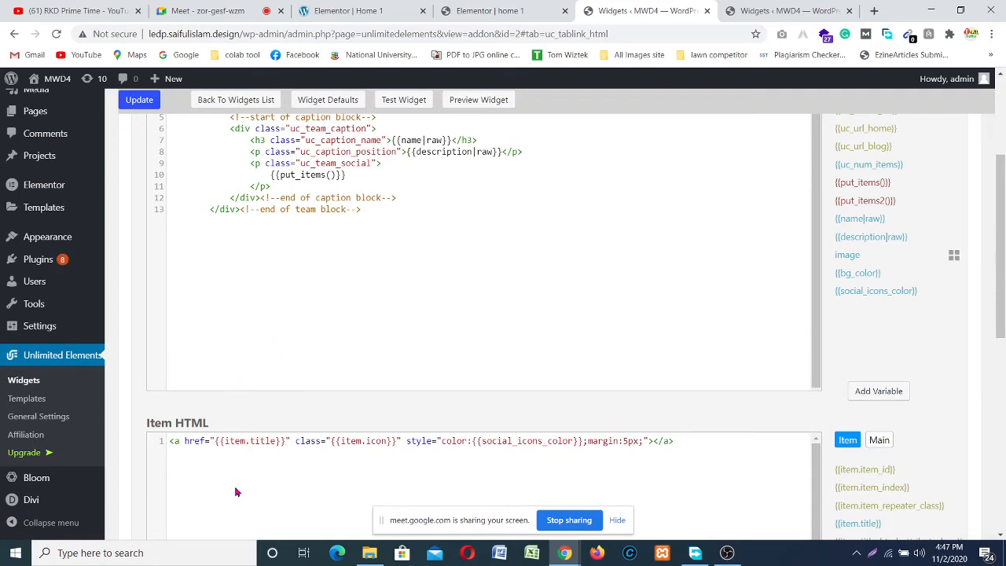
scroll(246, 456, down, 1)
scroll(180, 323, up, 4)
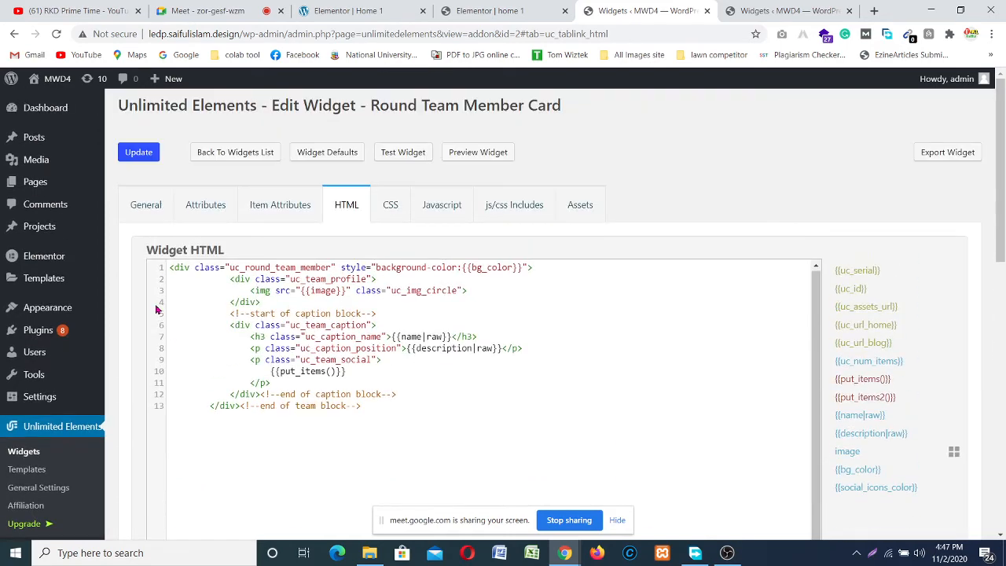
scroll(146, 309, down, 10)
scroll(144, 310, up, 5)
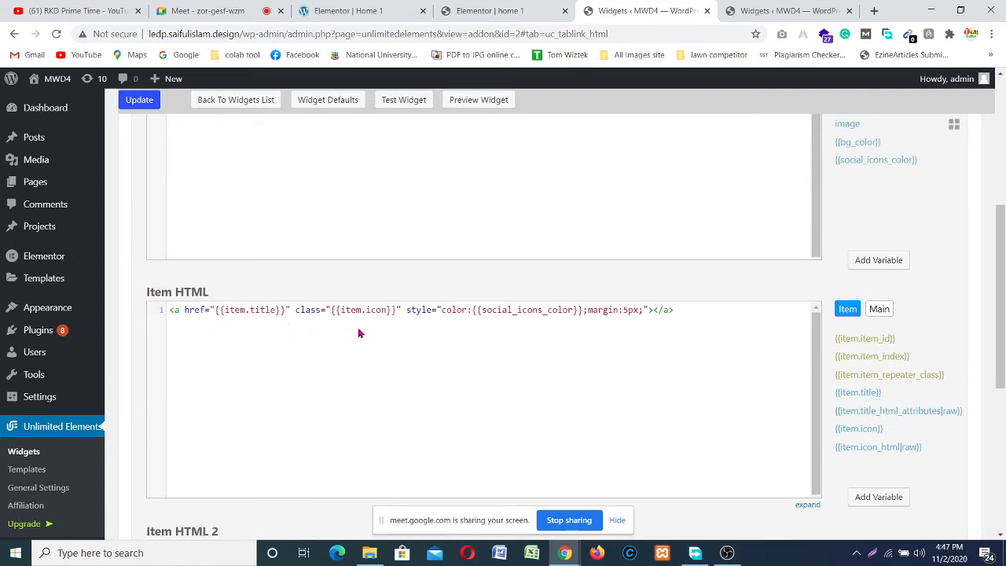
scroll(752, 372, up, 3)
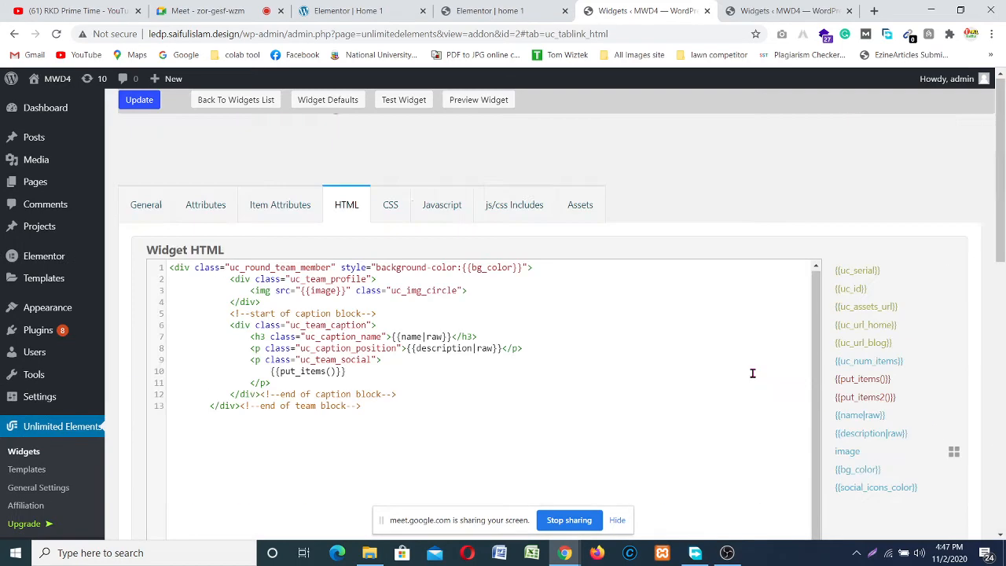
- Examine the widget's CSS and Item CSS code, followed by its JavaScript code
click(393, 205)
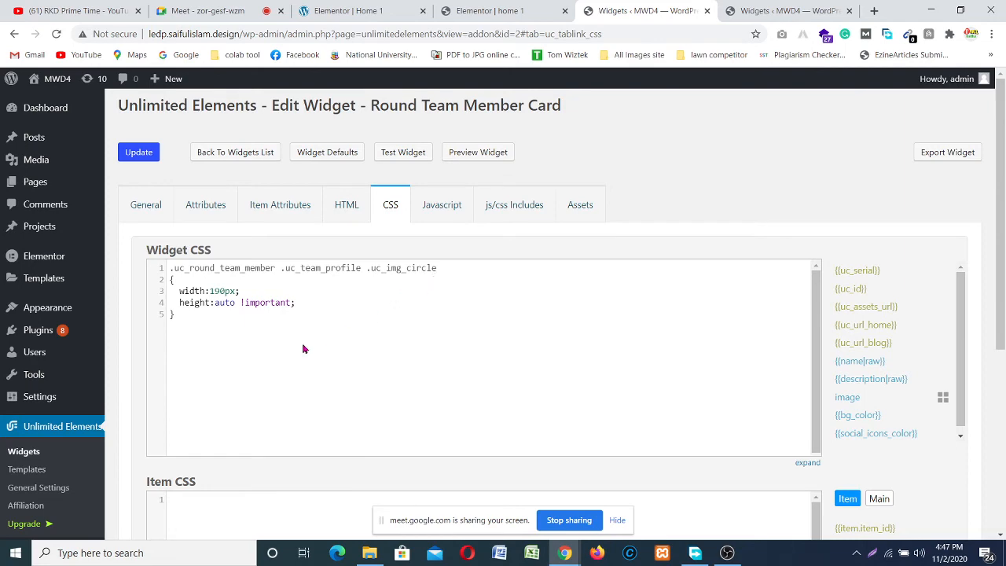
scroll(204, 424, down, 3)
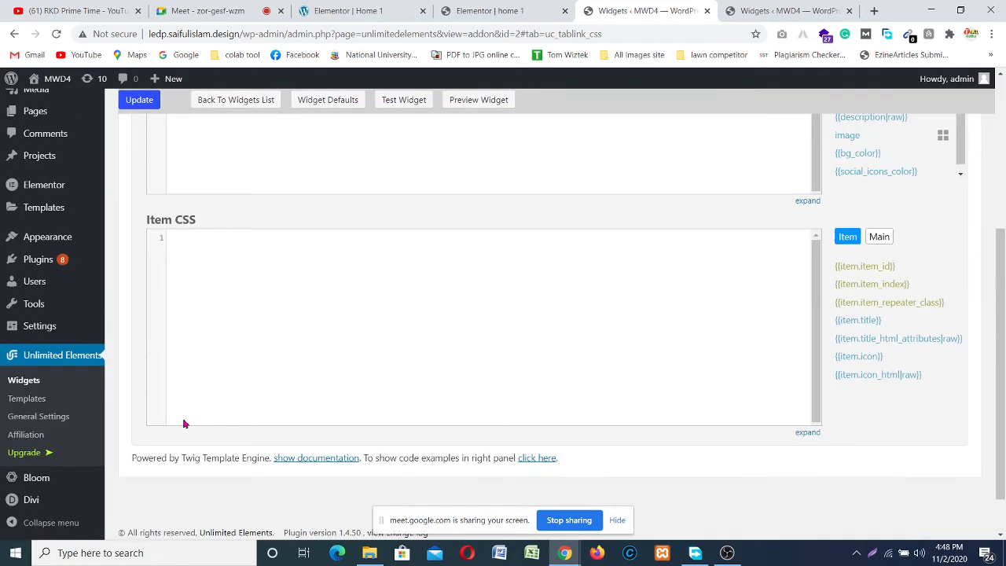
scroll(183, 424, up, 5)
click(440, 203)
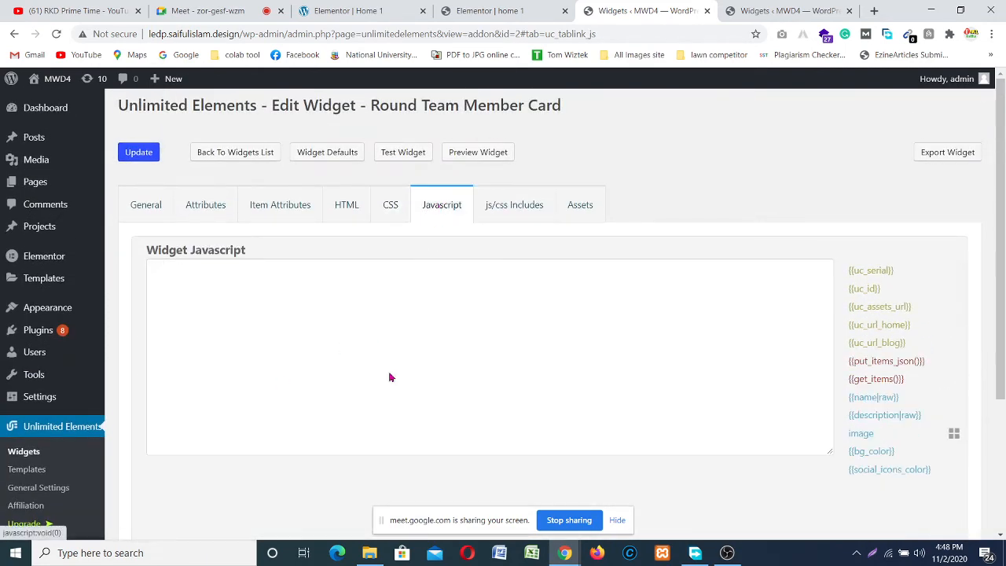
- Examine the included libraries and the JS and CSS files attached to the widget
click(503, 214)
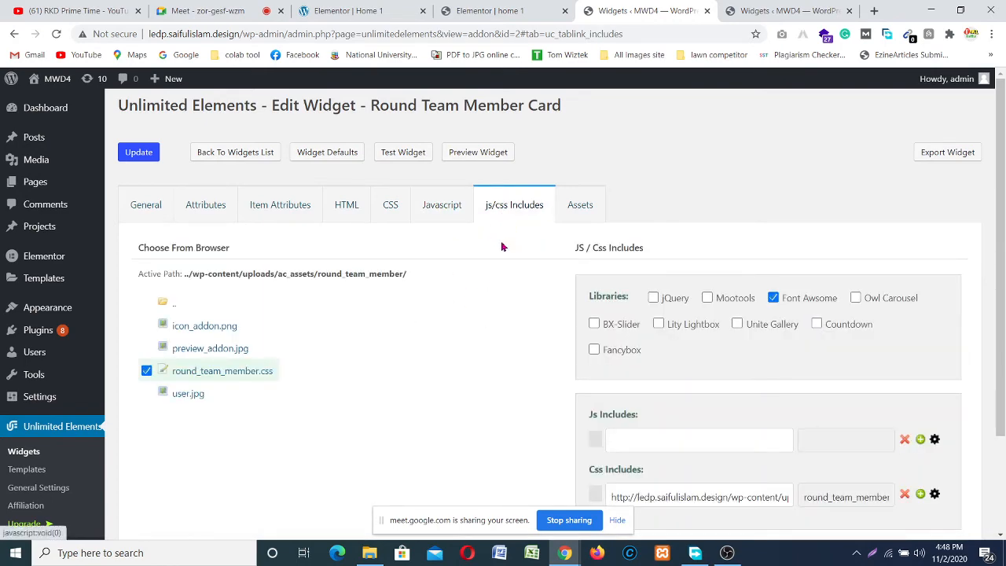
scroll(377, 336, down, 3)
scroll(374, 337, up, 1)
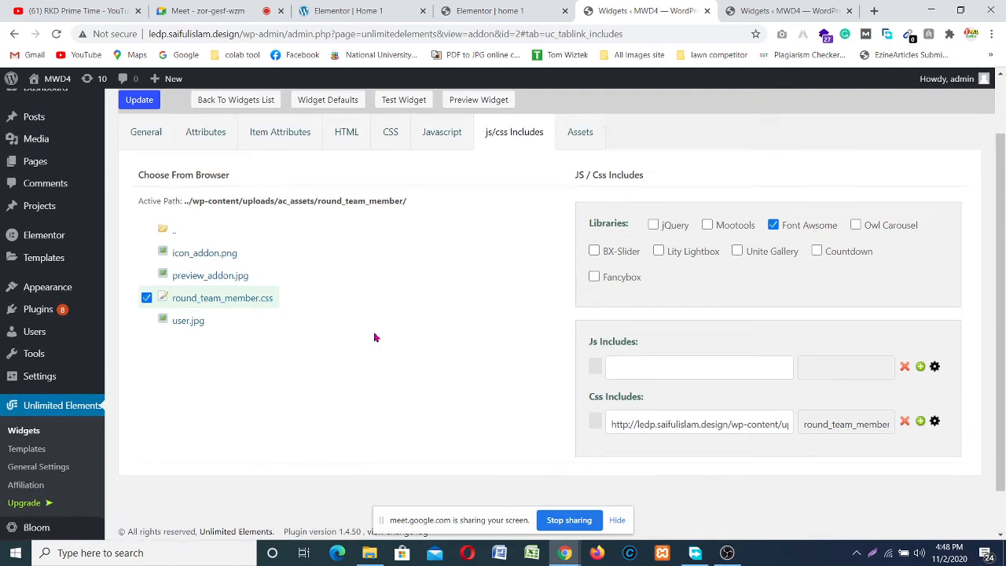
scroll(374, 338, down, 1)
scroll(375, 338, up, 2)
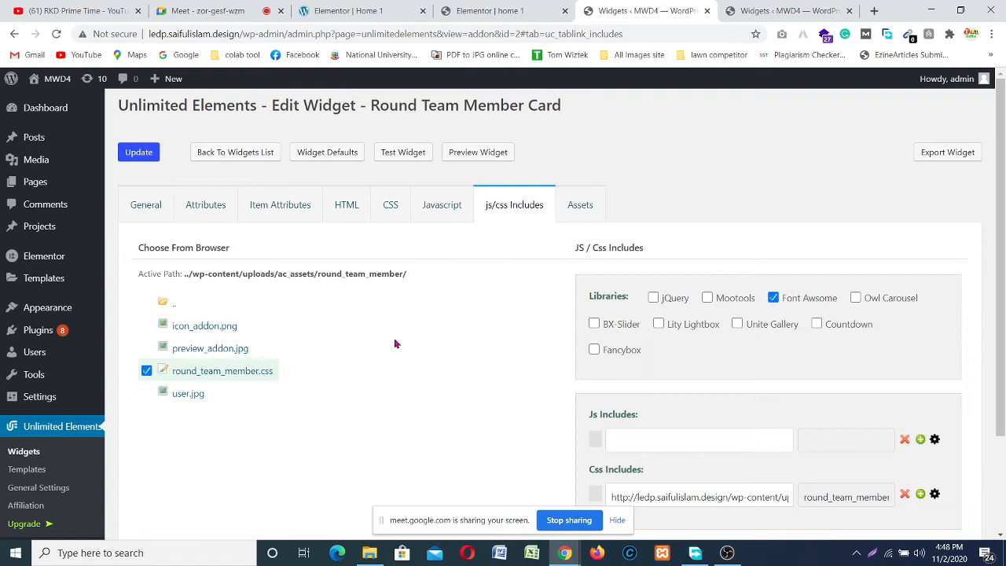
- Examine the asset files stored in the widget's round_team_member folder
click(581, 205)
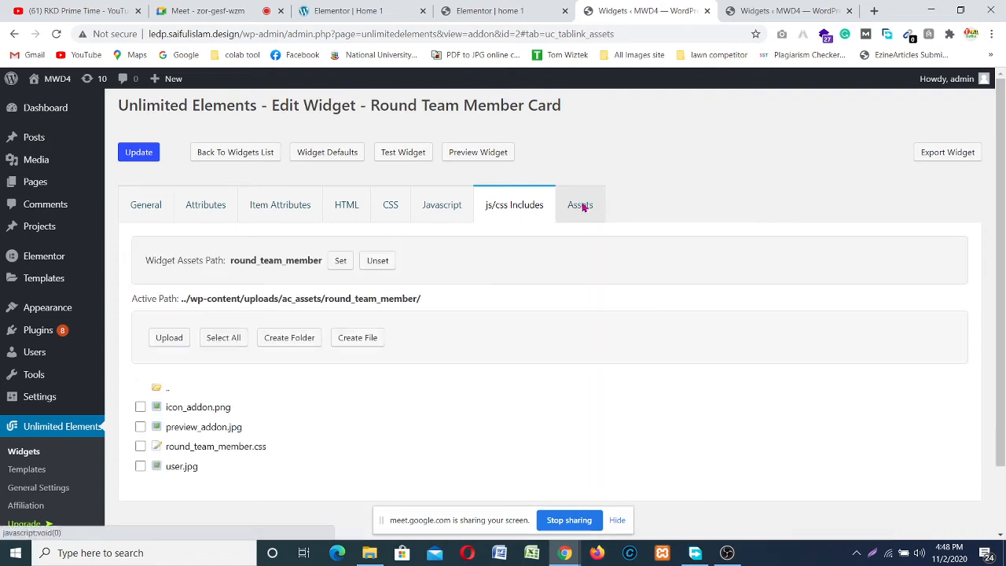
scroll(244, 399, down, 2)
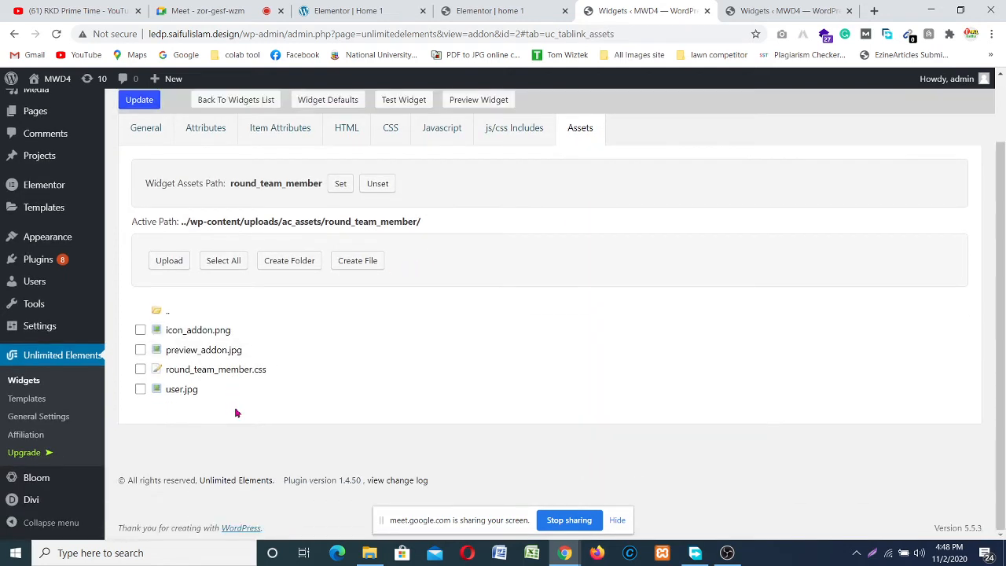
scroll(274, 414, up, 2)
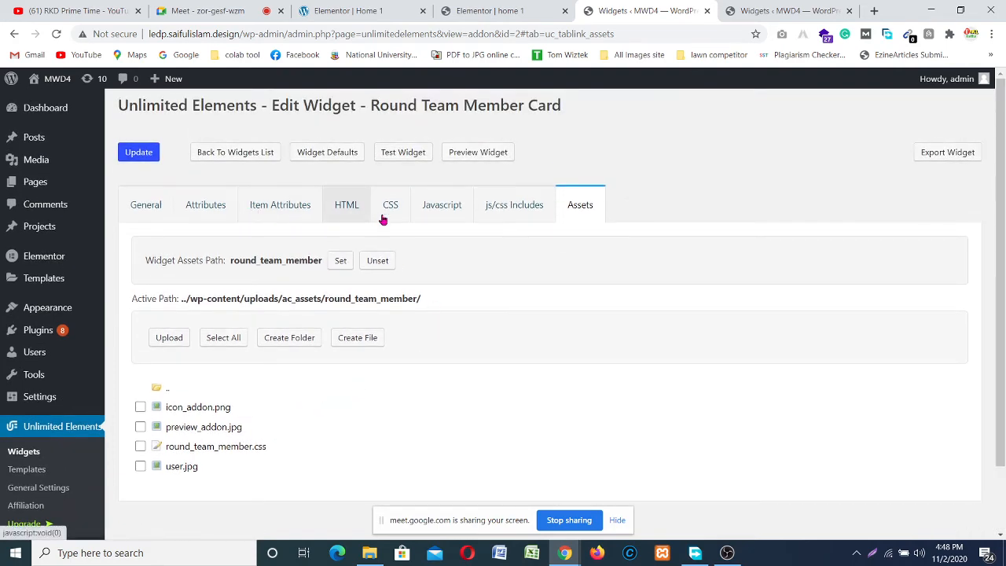
- Look through the Pricing Widgets and open the Creative Widgets category, and return to the home 1 page in the Elementor editor
click(738, 9)
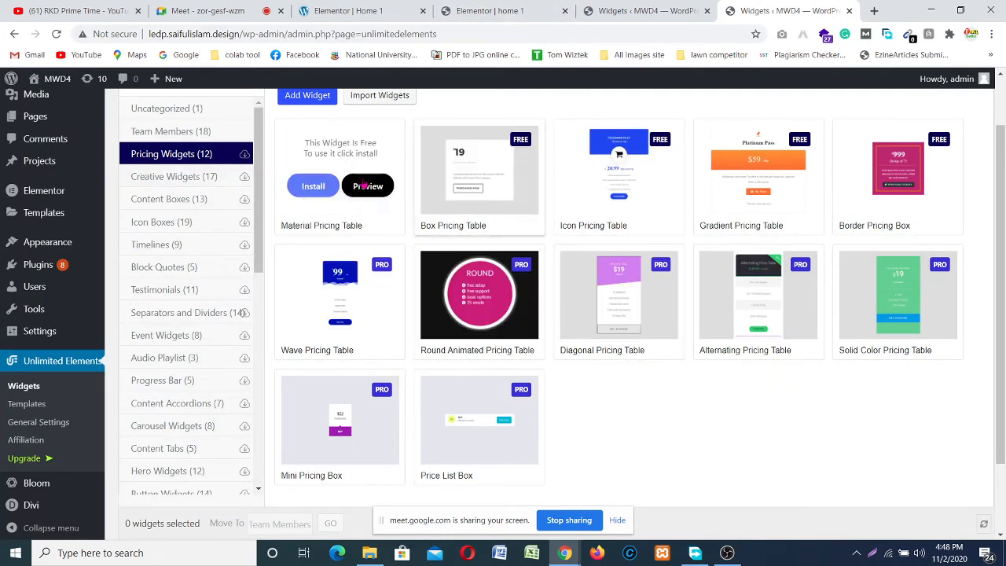
scroll(708, 252, up, 2)
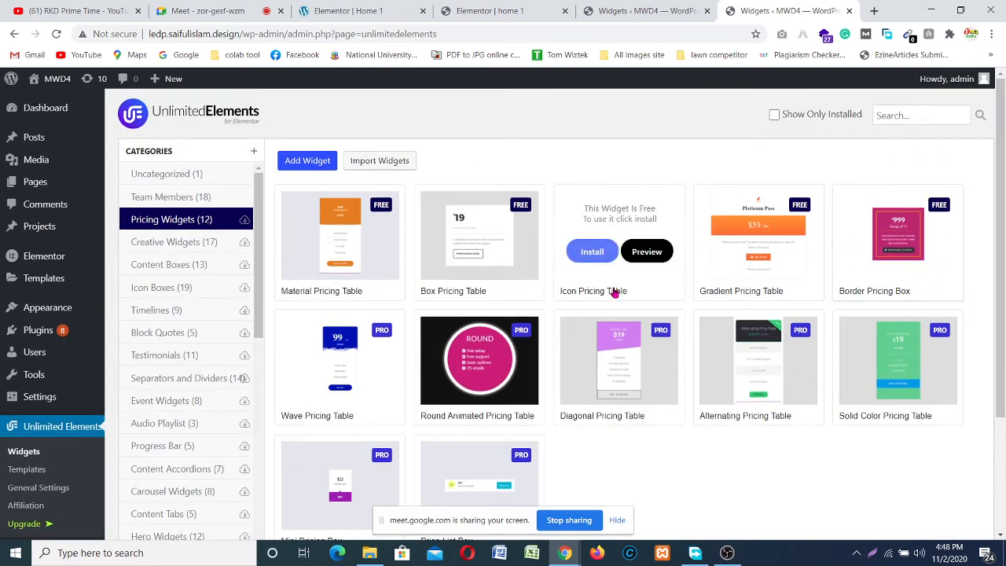
click(162, 242)
click(601, 8)
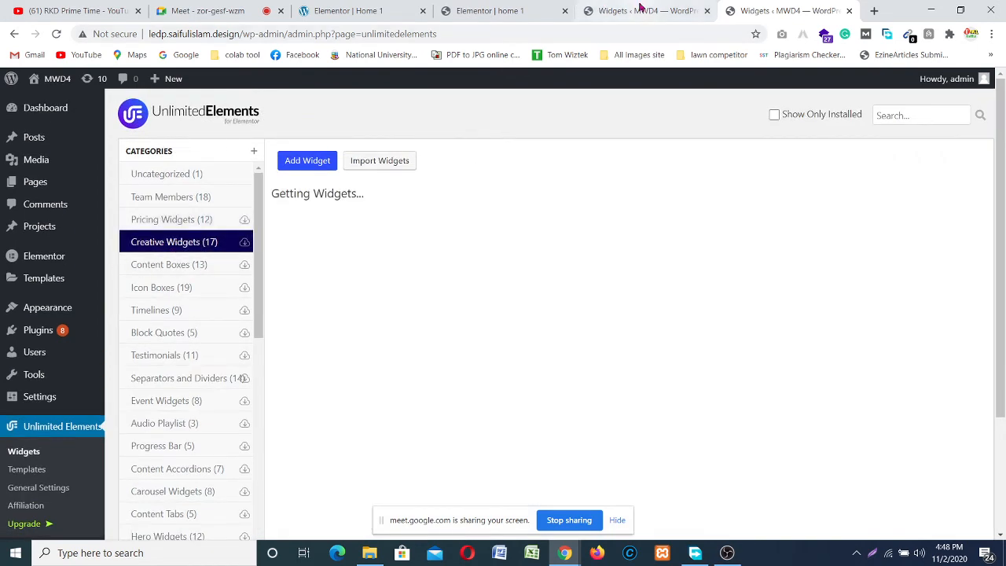
click(479, 10)
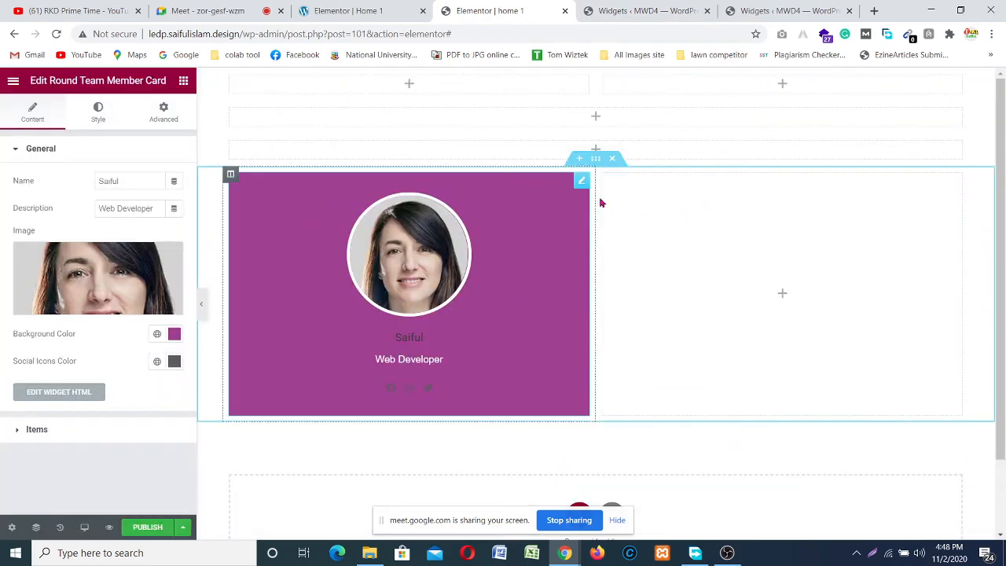
- Return to the WordPress admin and search the plugins available to add for "unlimited element for elementor"
click(649, 10)
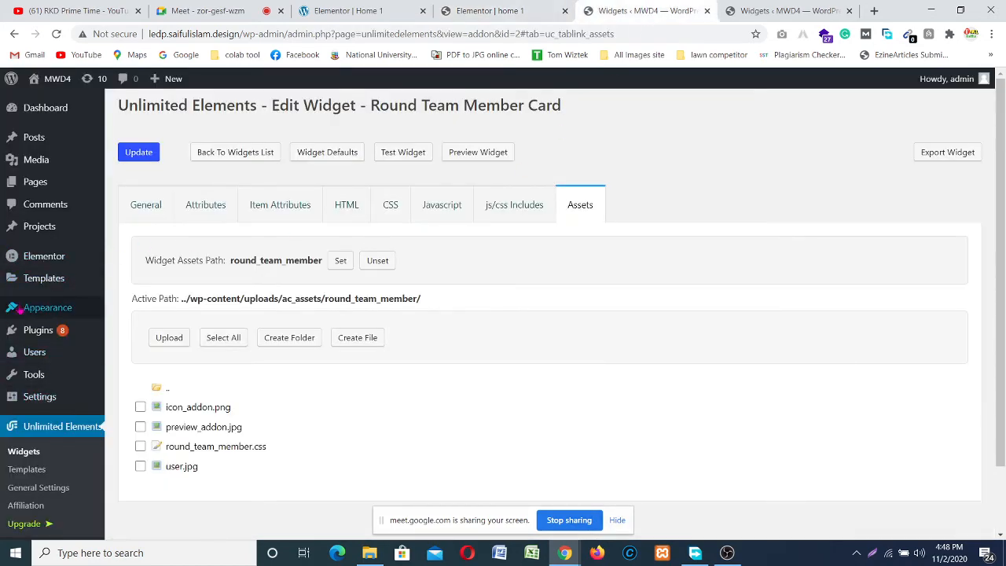
mouse_move(37, 330)
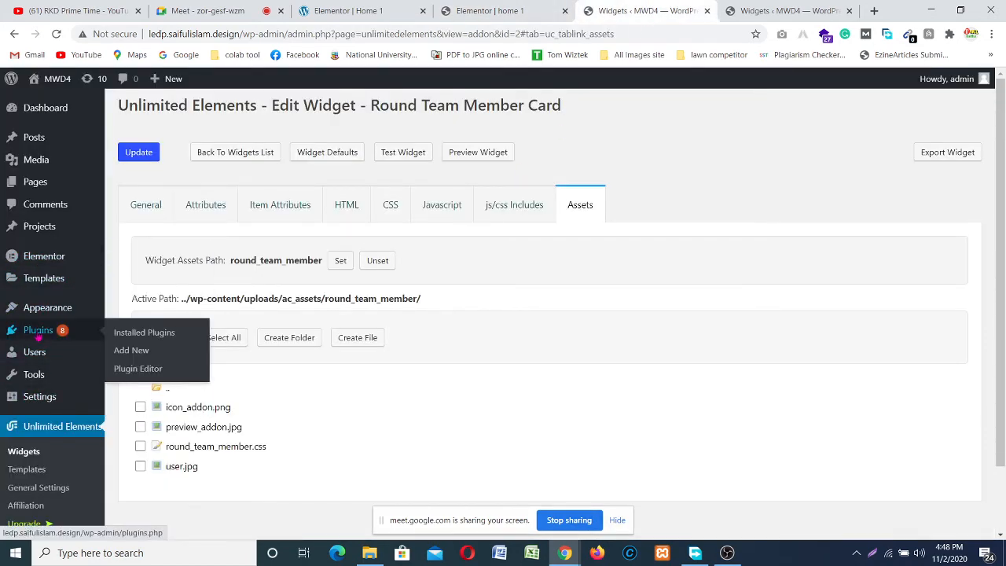
click(133, 350)
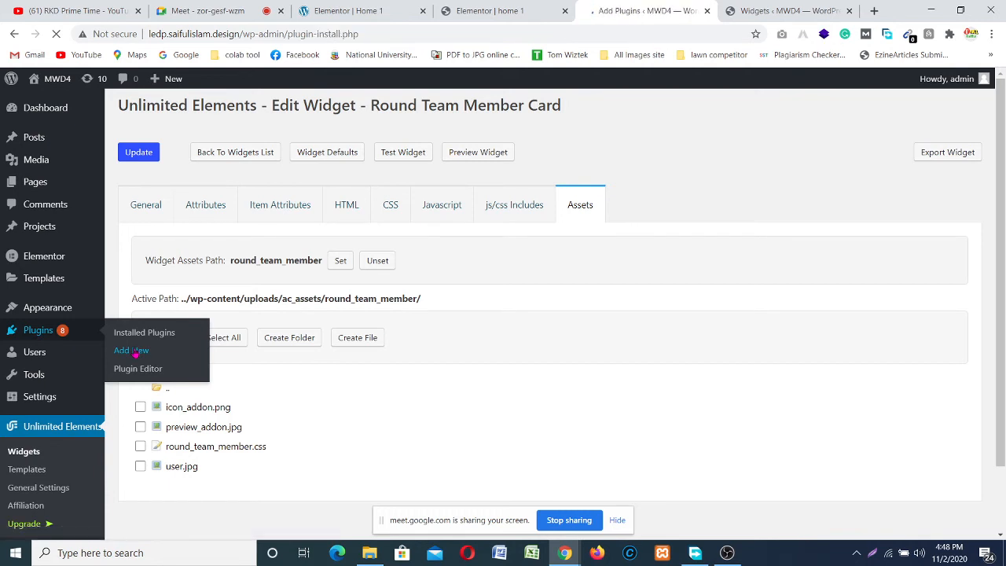
click(861, 147)
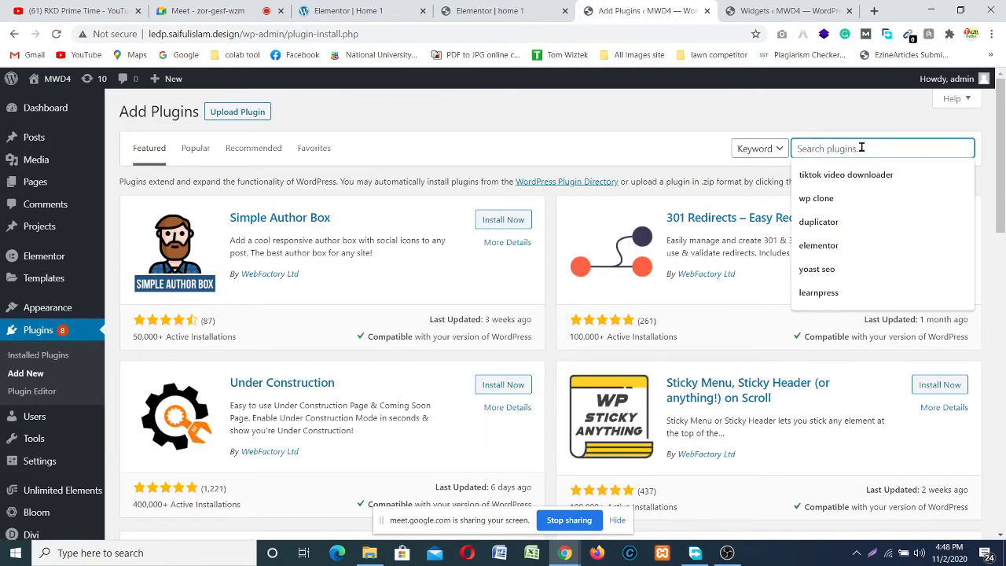
text(unli)
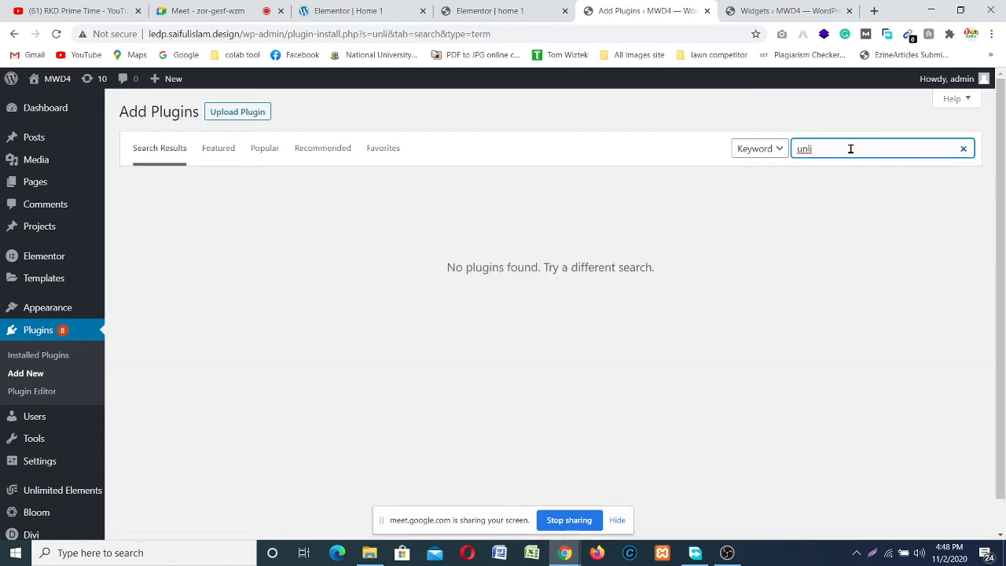
text(mited element for elementor)
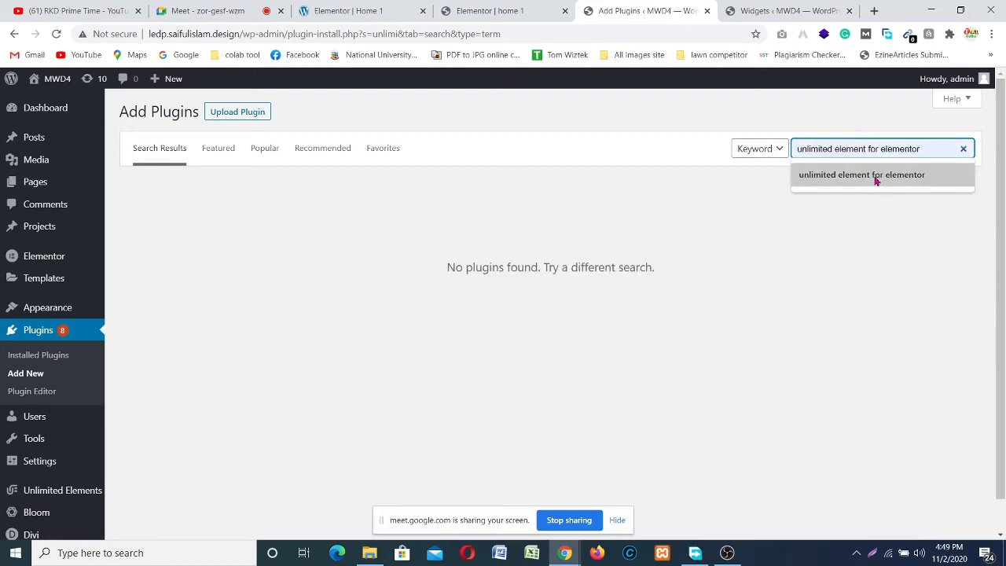
click(876, 176)
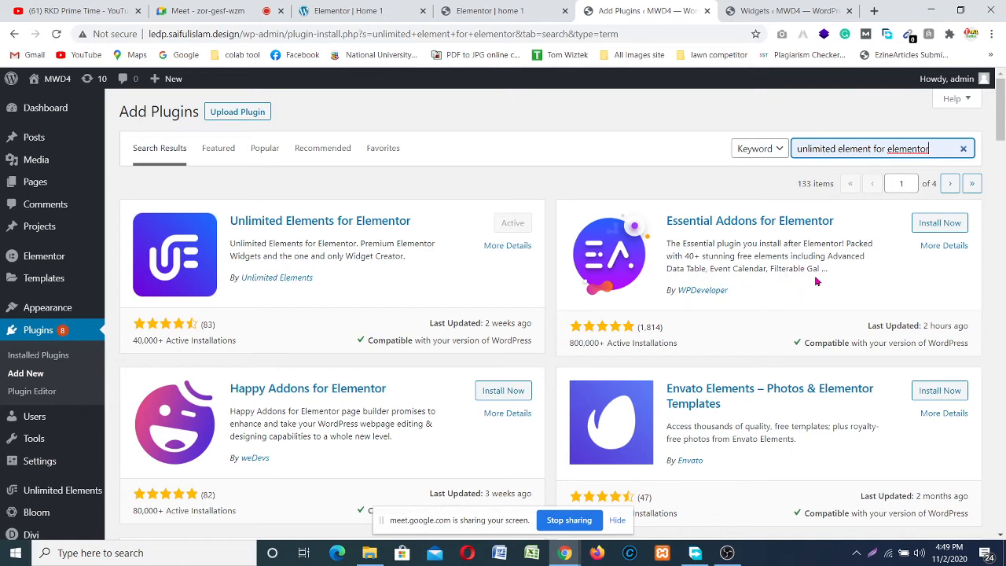
- Browse the other Elementor add-on plugins in the plugin search results
scroll(763, 293, down, 2)
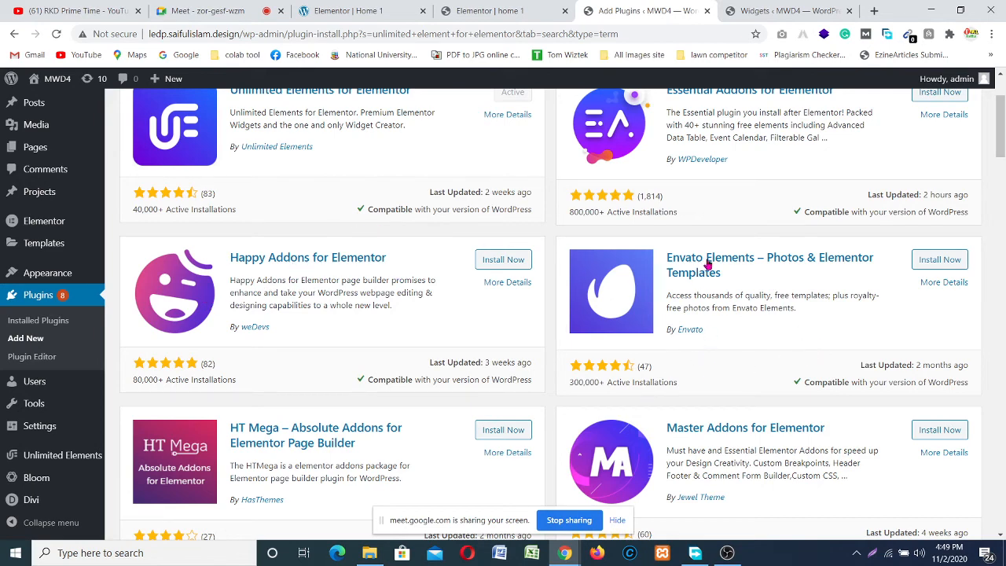
scroll(856, 275, down, 2)
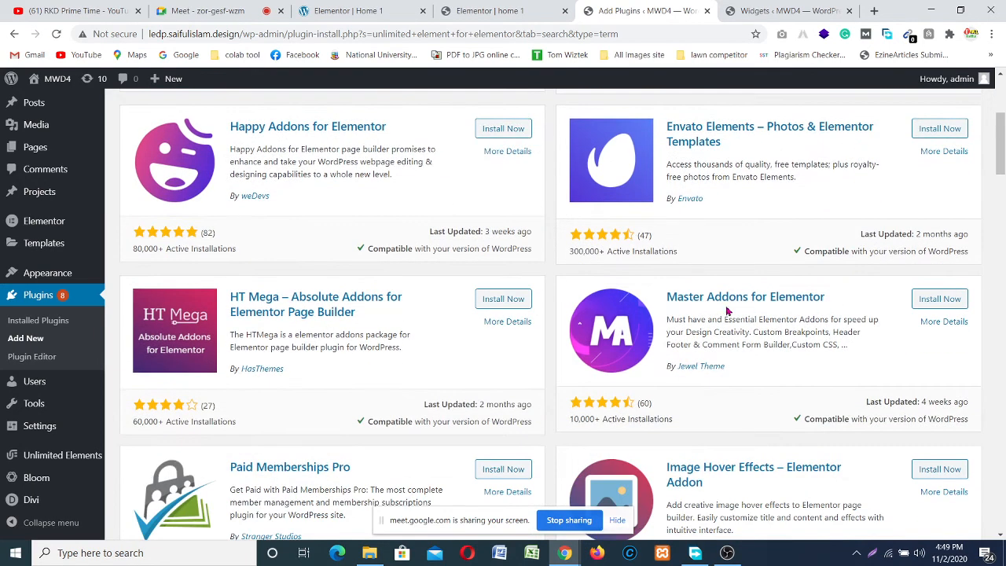
scroll(729, 311, down, 5)
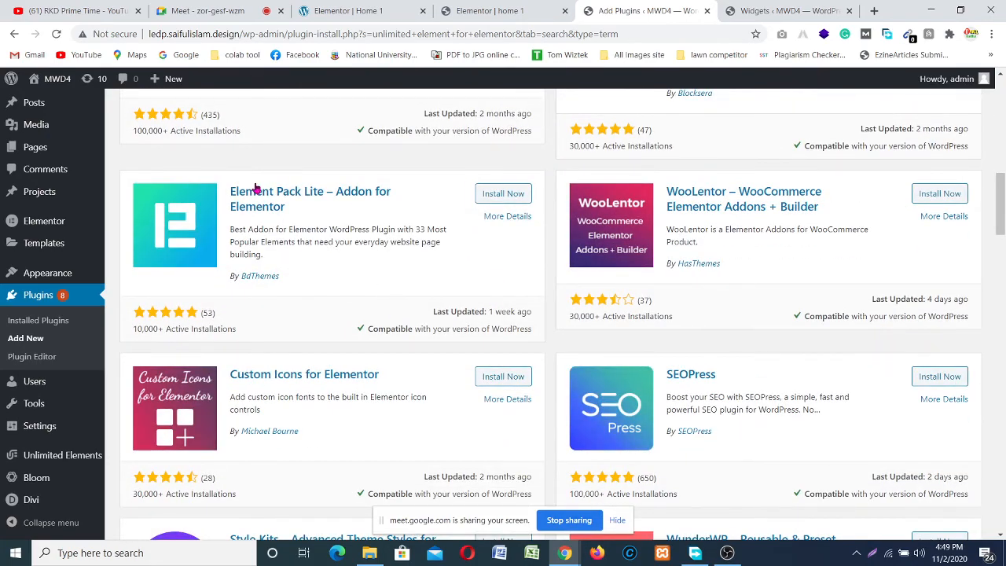
scroll(440, 229, down, 1)
scroll(674, 332, down, 7)
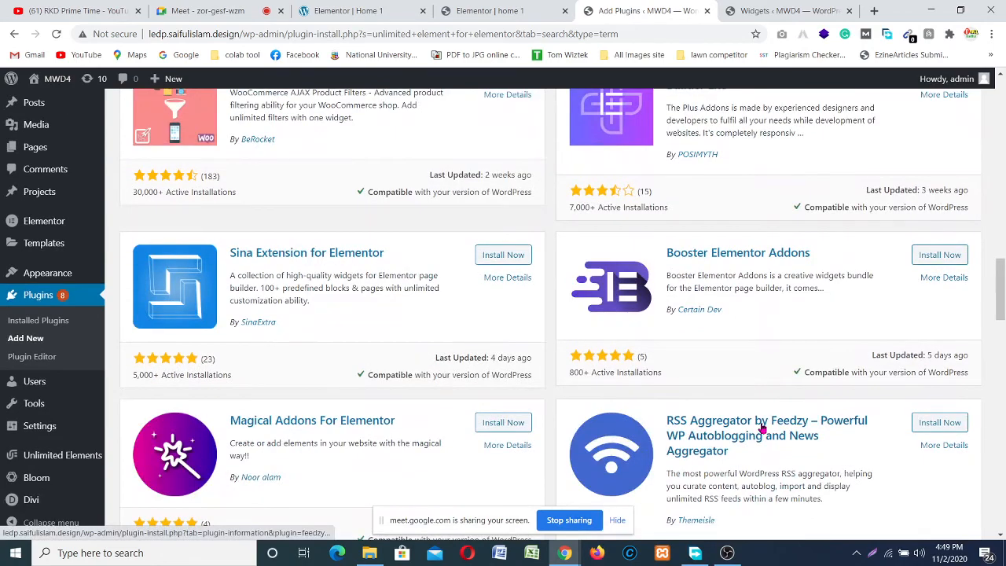
scroll(756, 430, down, 5)
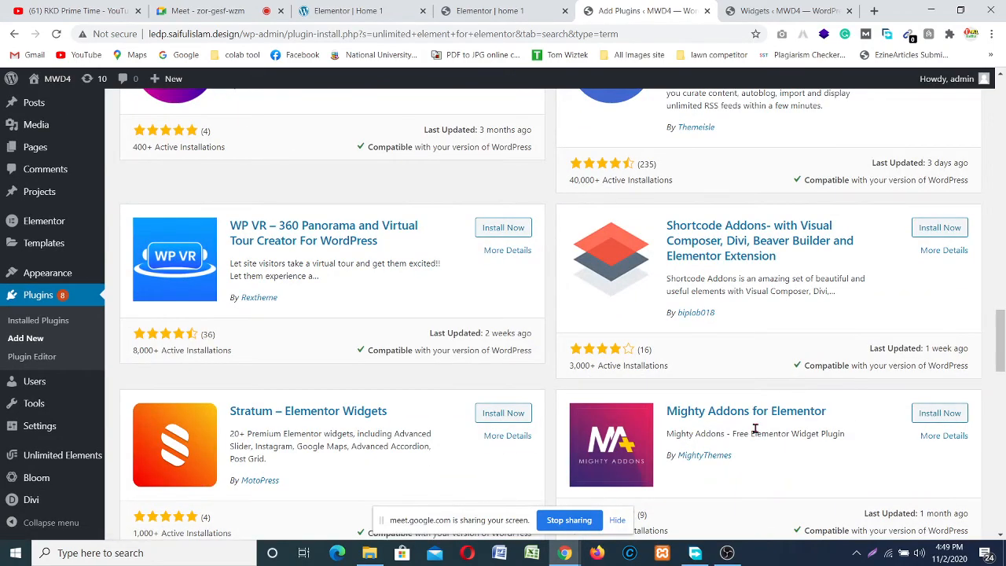
scroll(756, 431, up, 18)
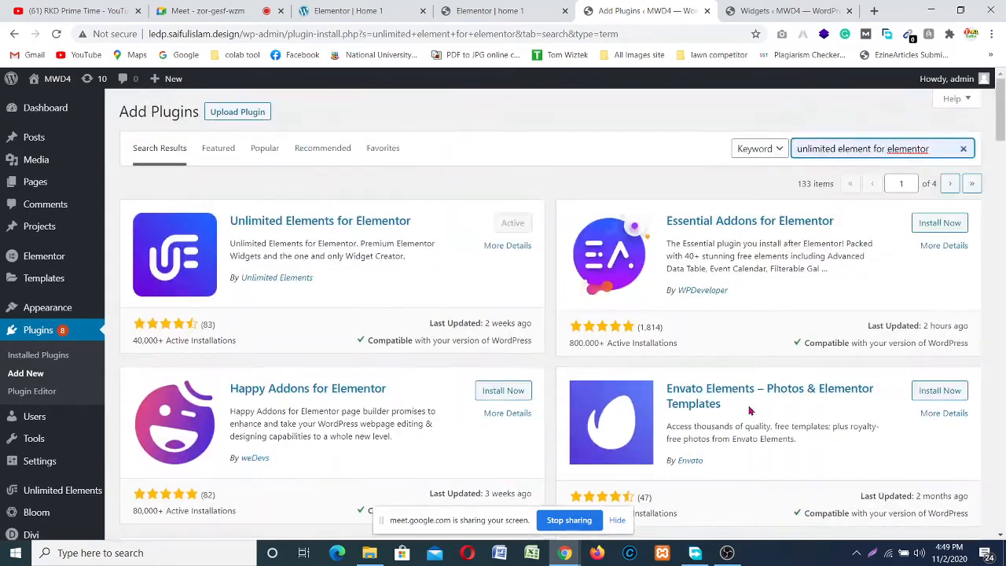
- Install and activate the Envato Elements – Photos & Elementor Templates plugin
click(949, 388)
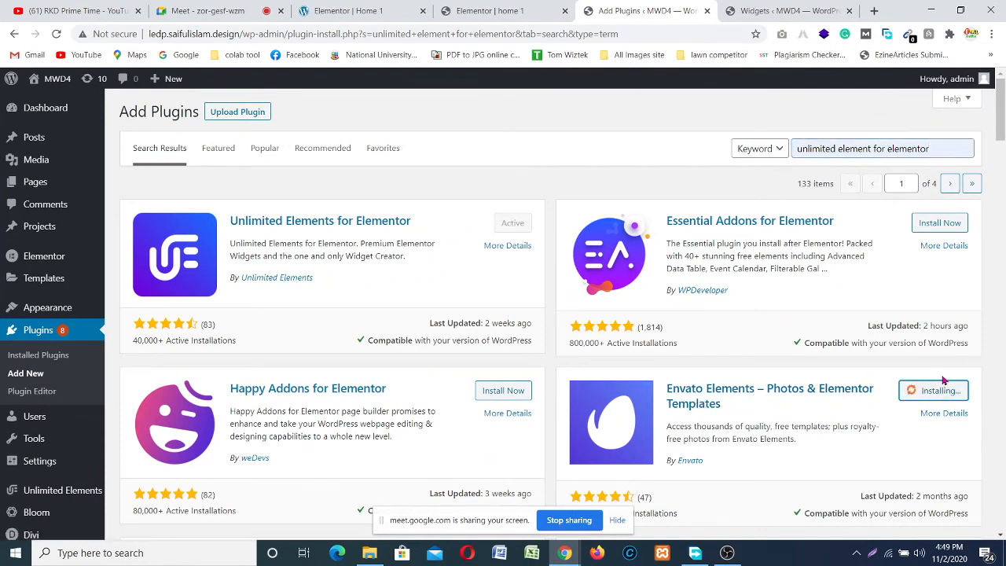
scroll(943, 380, down, 2)
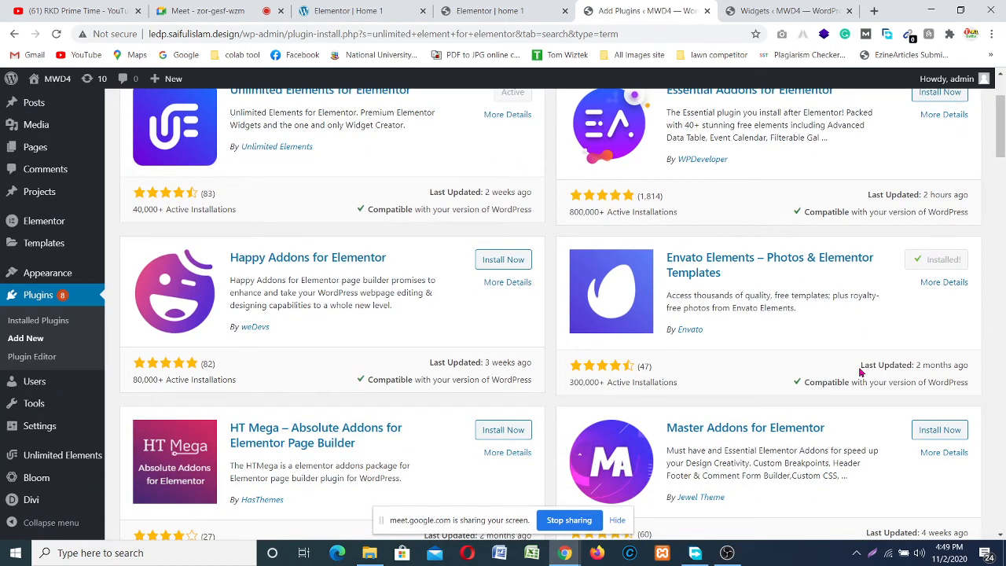
click(941, 266)
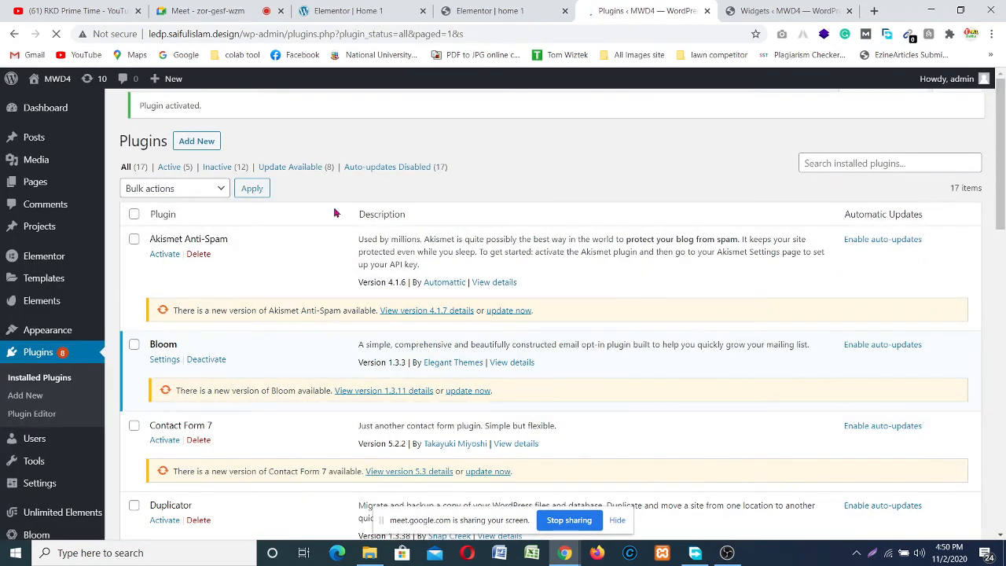
- Look through the installed plugins list and the admin menu for Envato Elements
scroll(45, 464, down, 3)
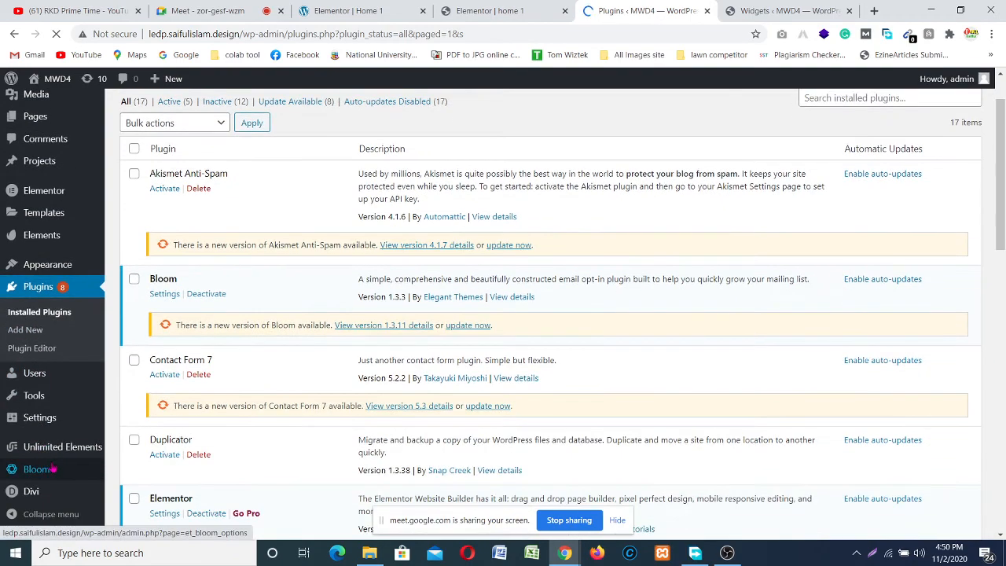
scroll(63, 472, up, 1)
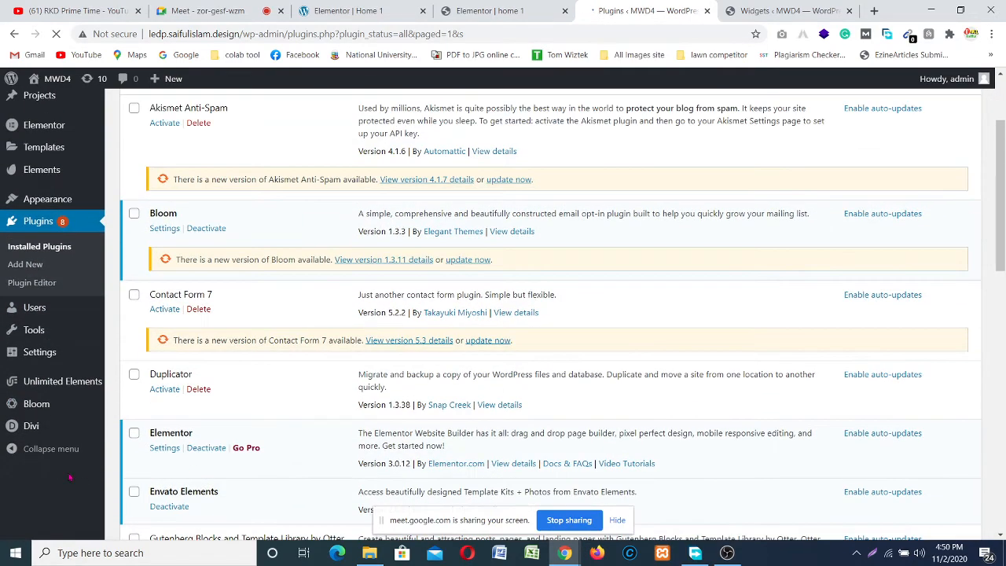
scroll(77, 493, up, 2)
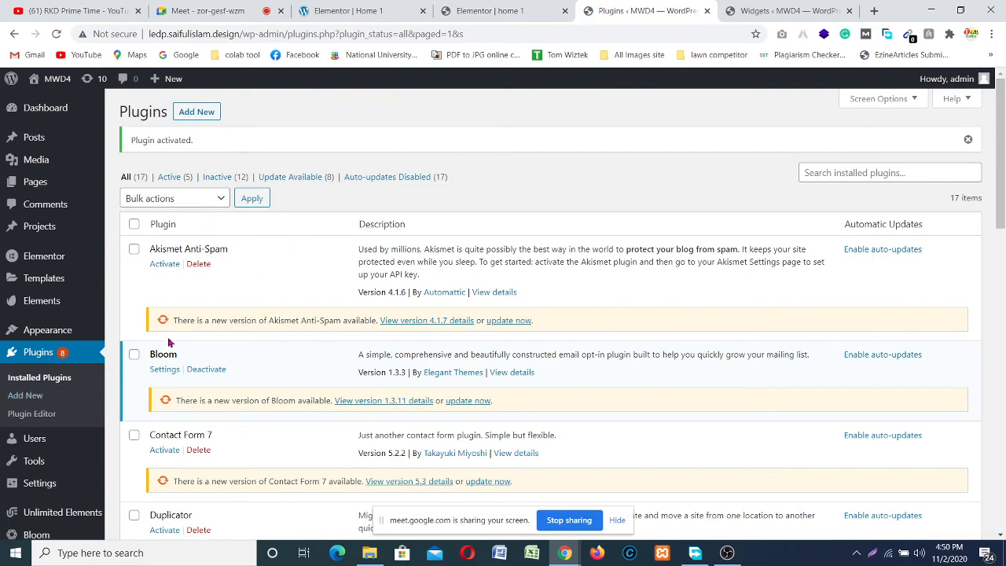
scroll(168, 343, down, 2)
scroll(299, 457, down, 2)
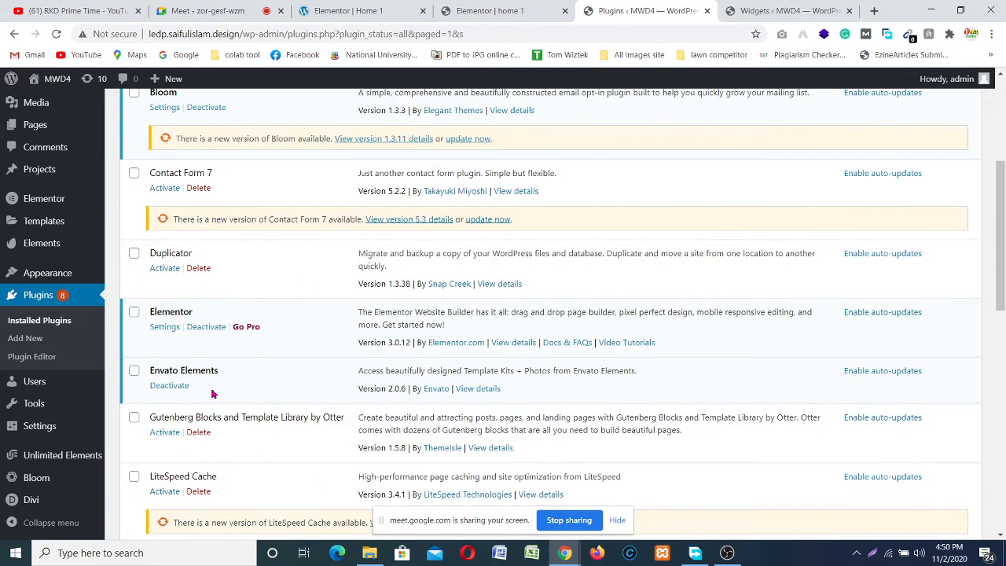
scroll(212, 394, down, 3)
scroll(212, 394, up, 1)
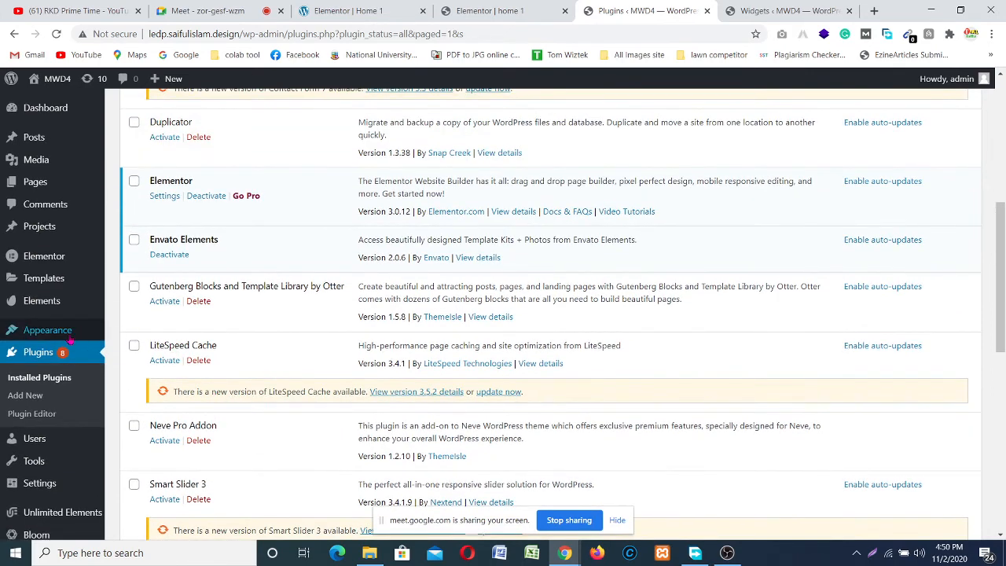
- Open the Envato Elements welcome page and go to its Free Template Kits collection
click(45, 306)
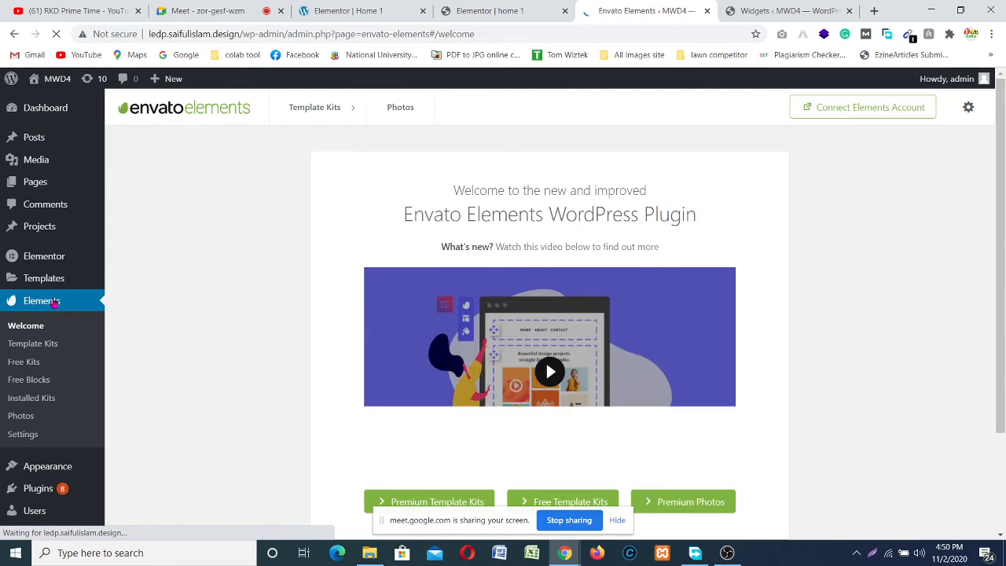
scroll(471, 193, down, 1)
scroll(474, 188, down, 2)
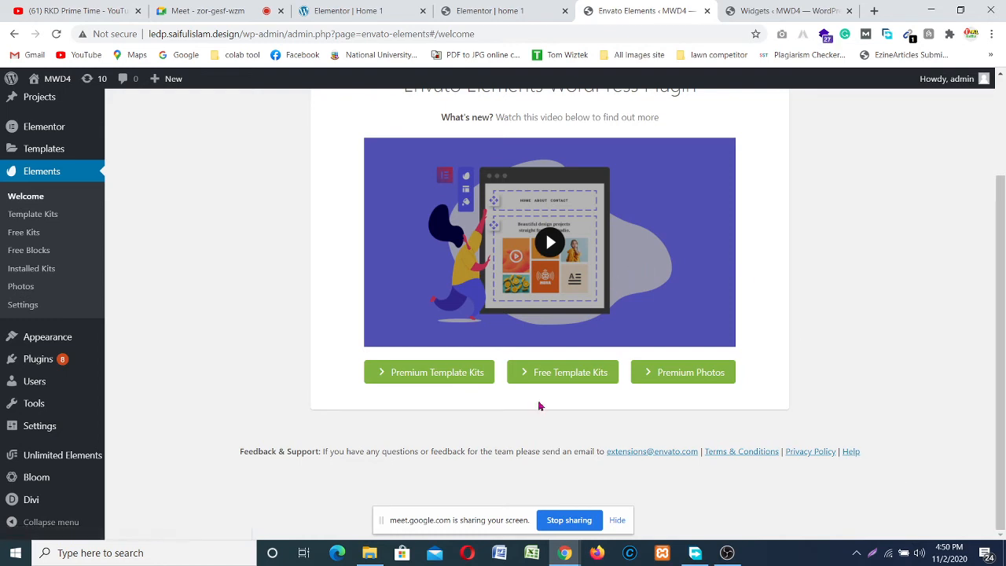
click(547, 379)
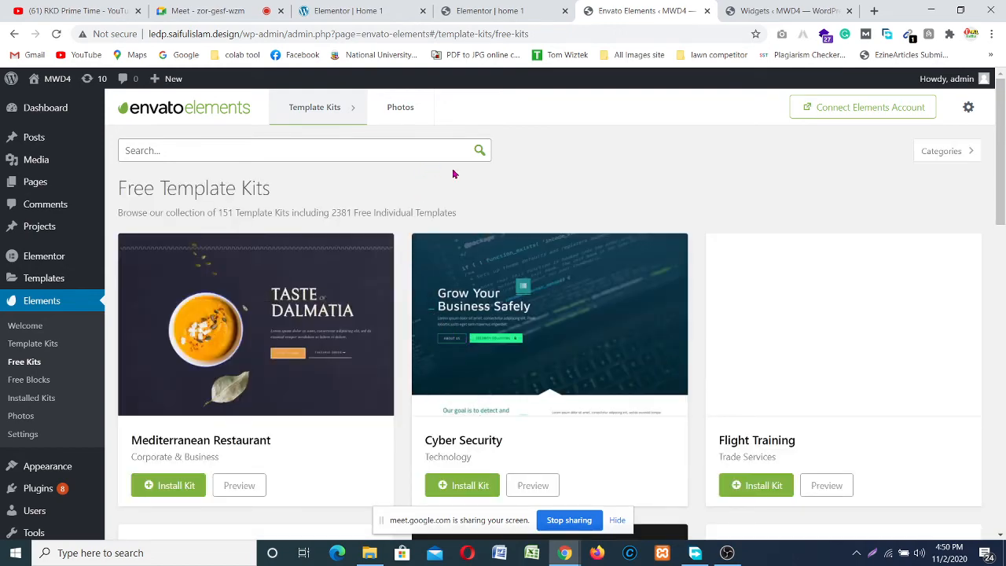
- Look through the first page of the Free Template Kits down to its page numbers
scroll(453, 174, down, 2)
scroll(609, 214, down, 3)
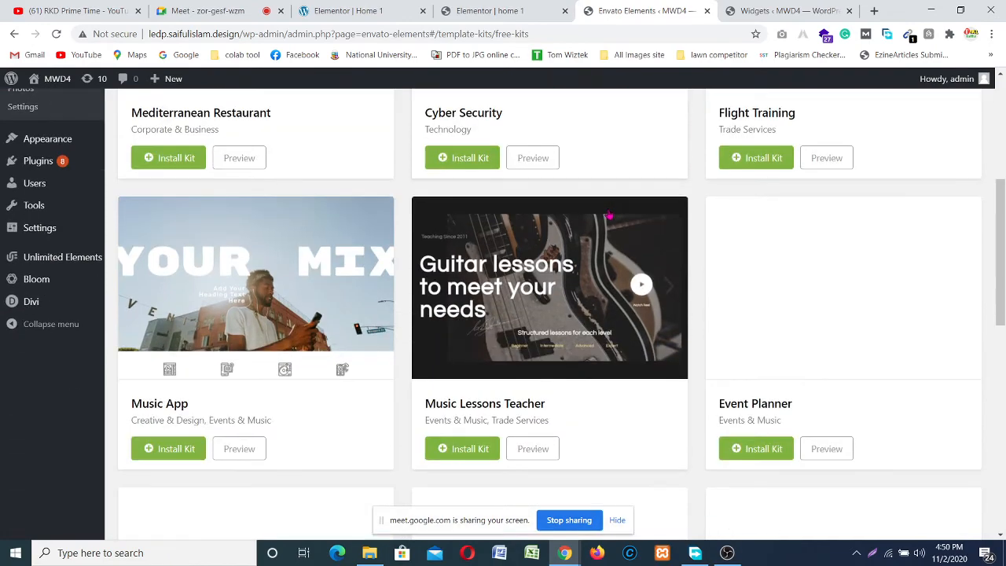
scroll(405, 162, up, 2)
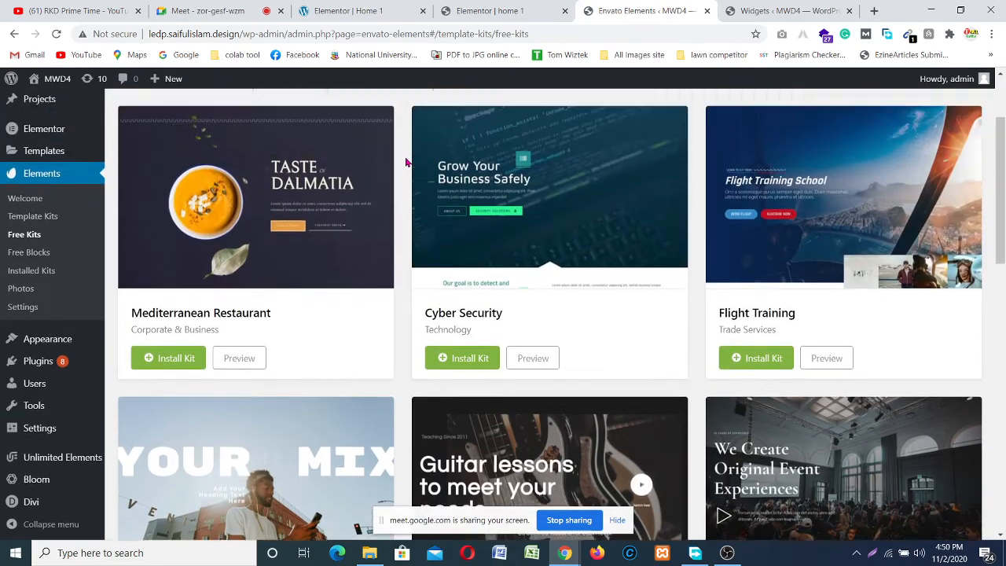
scroll(406, 162, up, 2)
scroll(793, 400, down, 4)
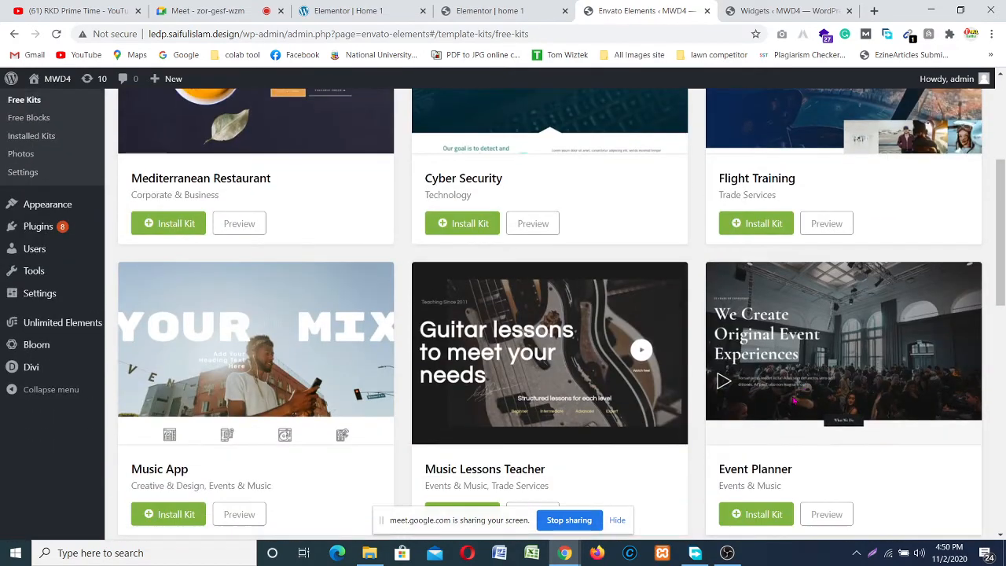
scroll(794, 401, down, 6)
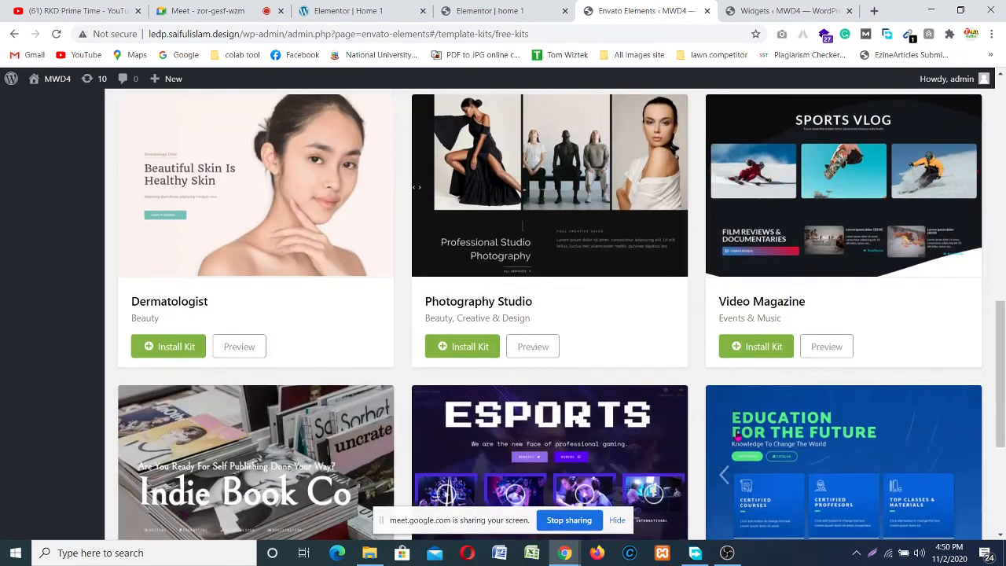
scroll(737, 435, down, 3)
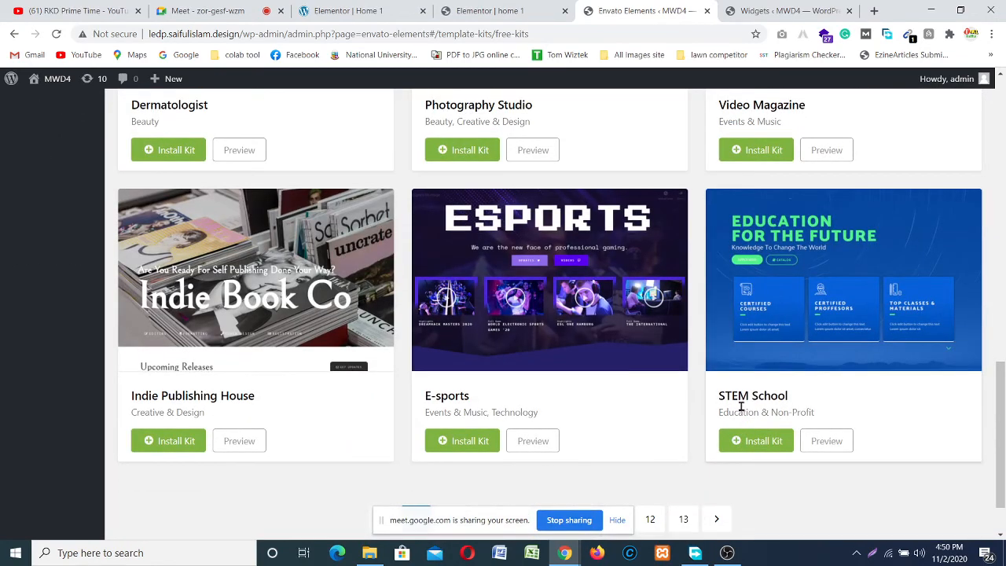
scroll(667, 388, down, 1)
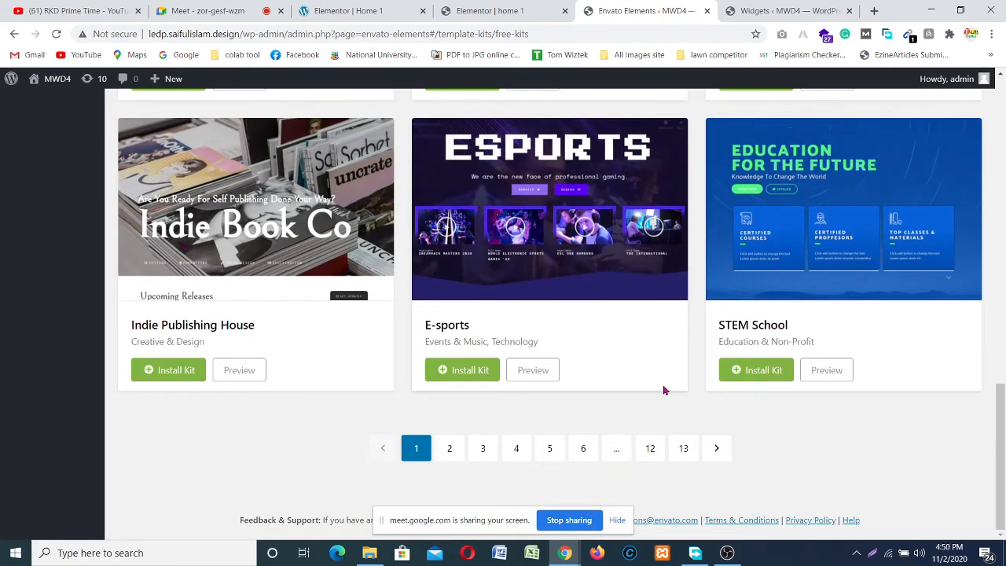
scroll(664, 390, up, 15)
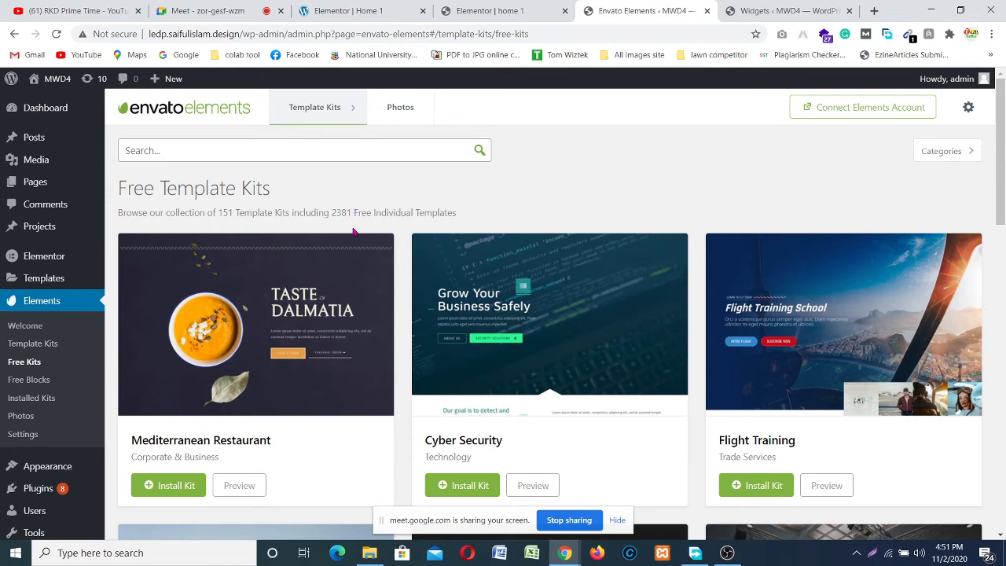
- Leaf through the preview images of the Flight Training template kit
click(723, 322)
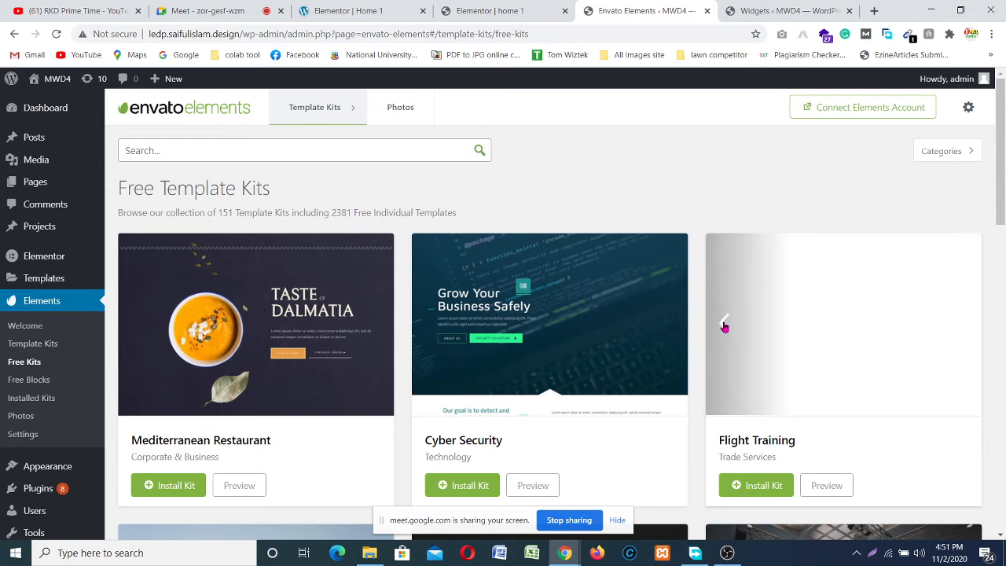
click(723, 322)
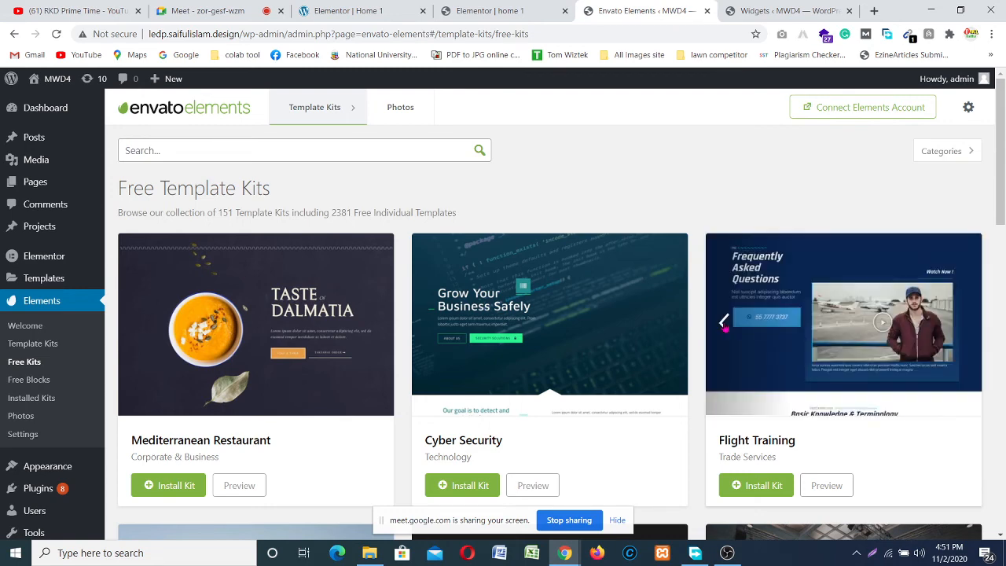
click(723, 322)
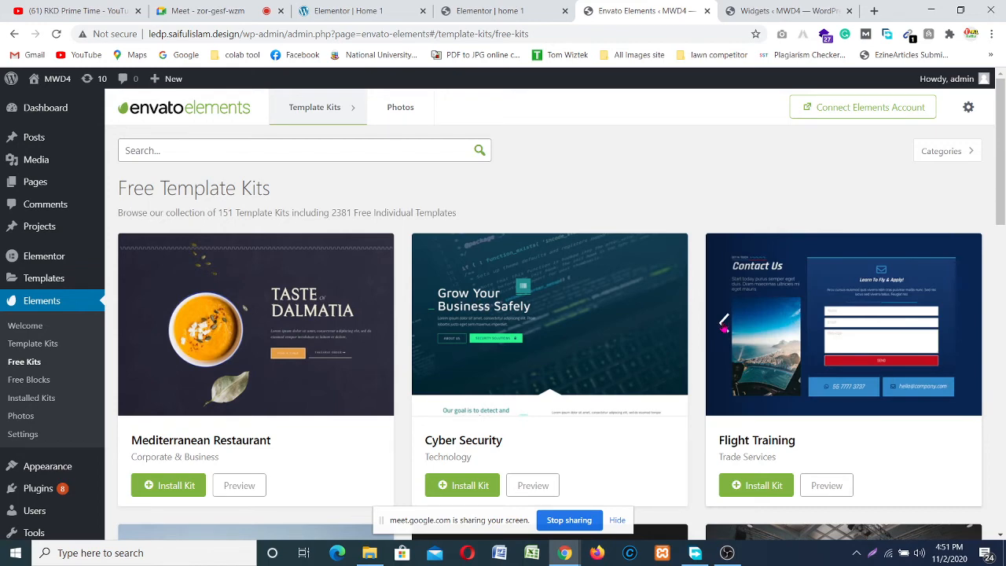
scroll(721, 324, down, 2)
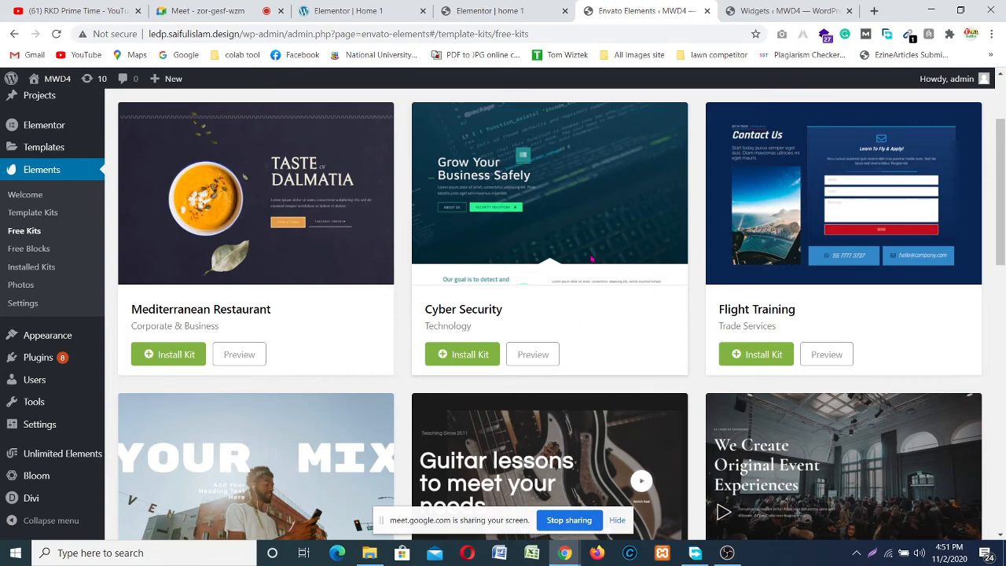
- Look through the second row of free template kits and leaf to another preview image of the Event Planner kit
scroll(591, 263, down, 3)
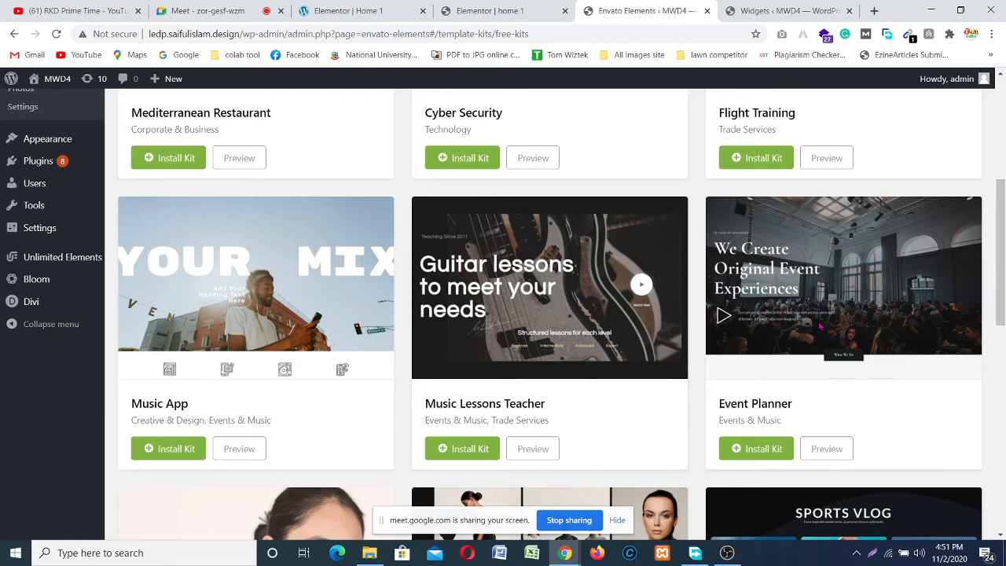
scroll(696, 285, down, 1)
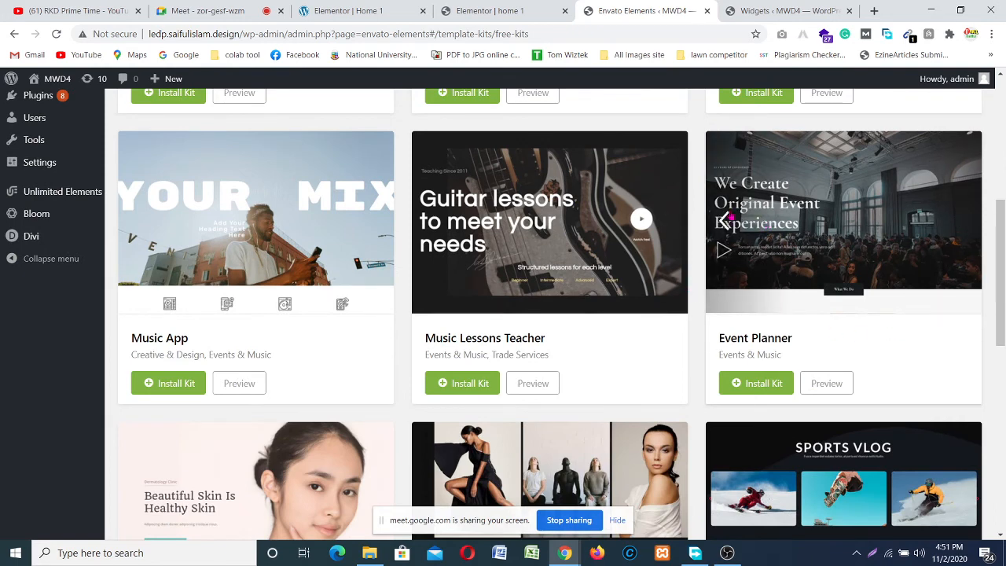
click(724, 222)
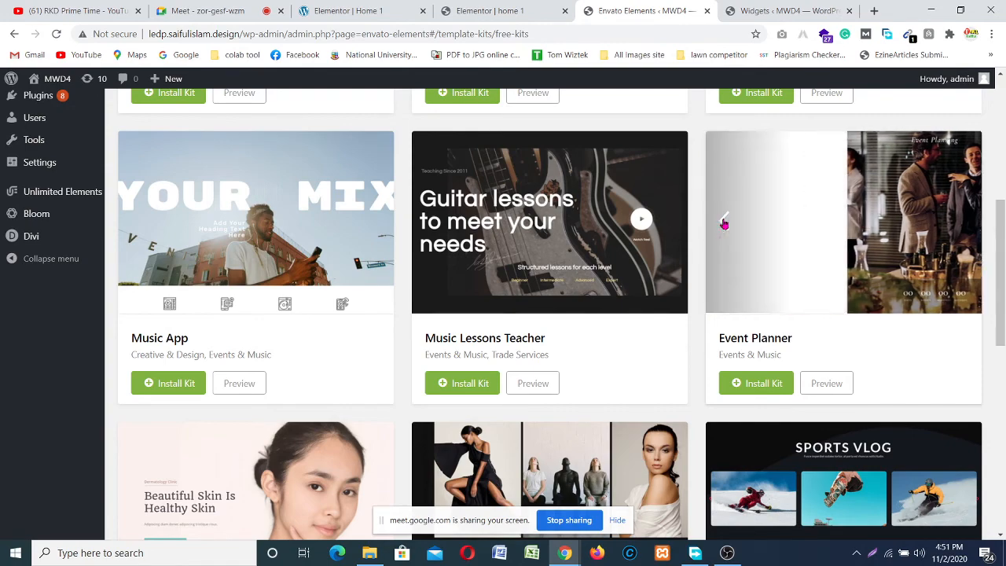
- Install the Cyber Security kit from the Free Template Kits collection
scroll(723, 221, up, 4)
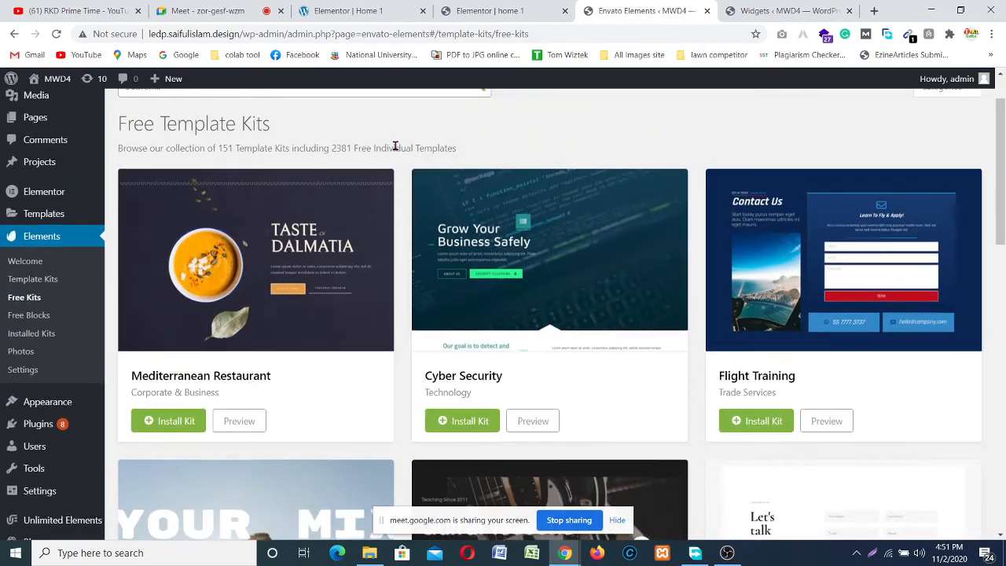
scroll(396, 147, up, 1)
scroll(467, 228, down, 5)
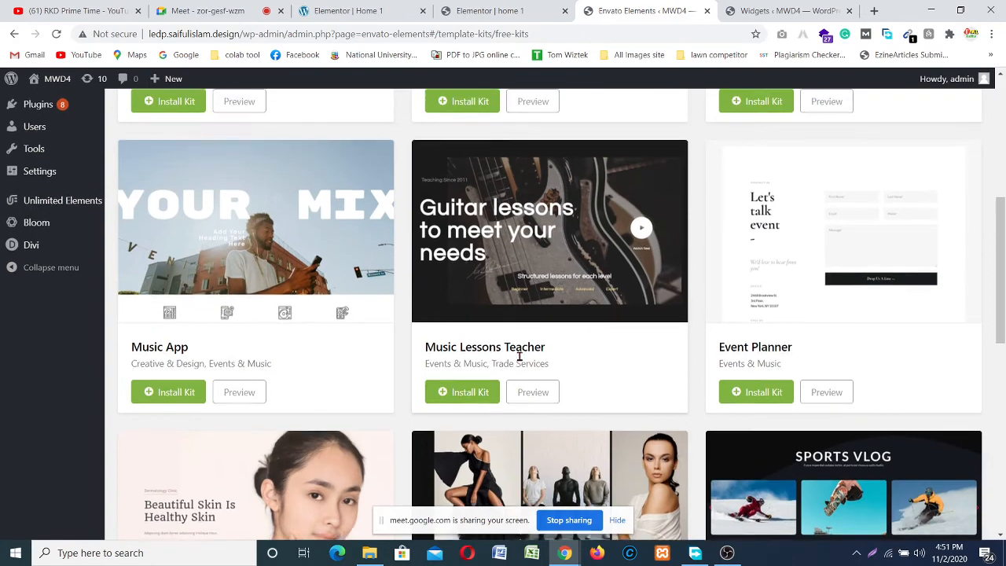
scroll(516, 353, up, 2)
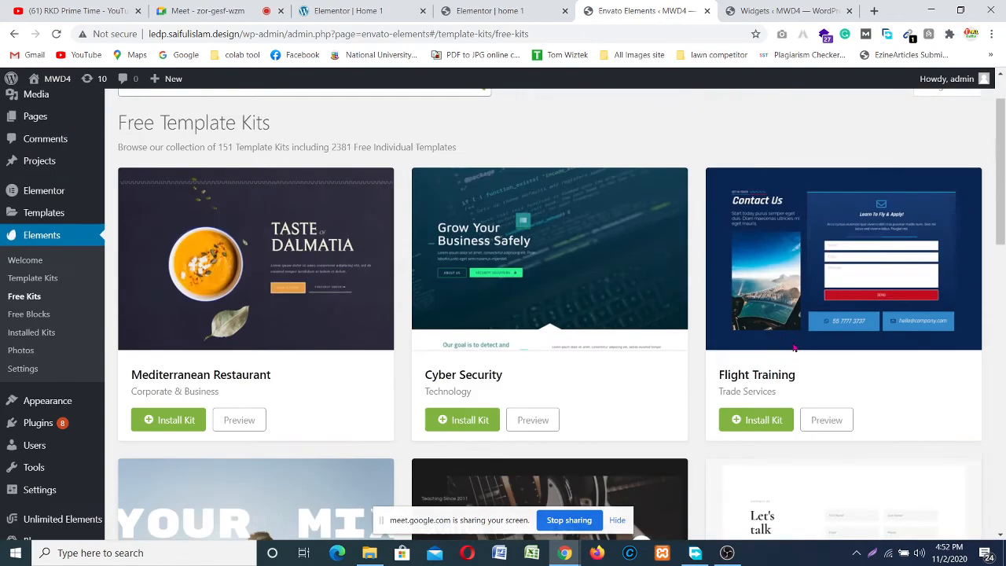
scroll(315, 424, up, 3)
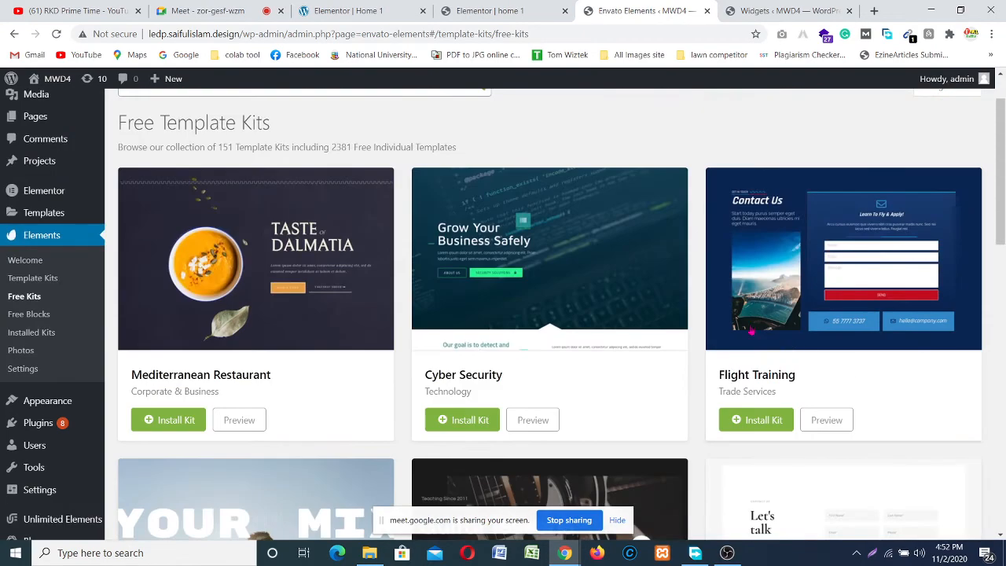
click(464, 422)
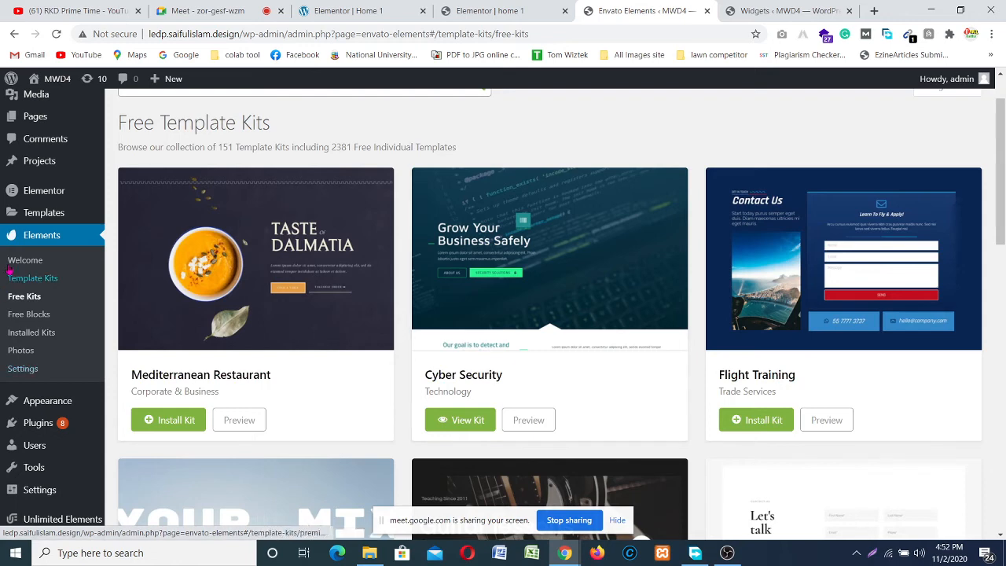
- Open the Premium Template Kits collection of Envato Elements and look through its first rows of kits
click(35, 280)
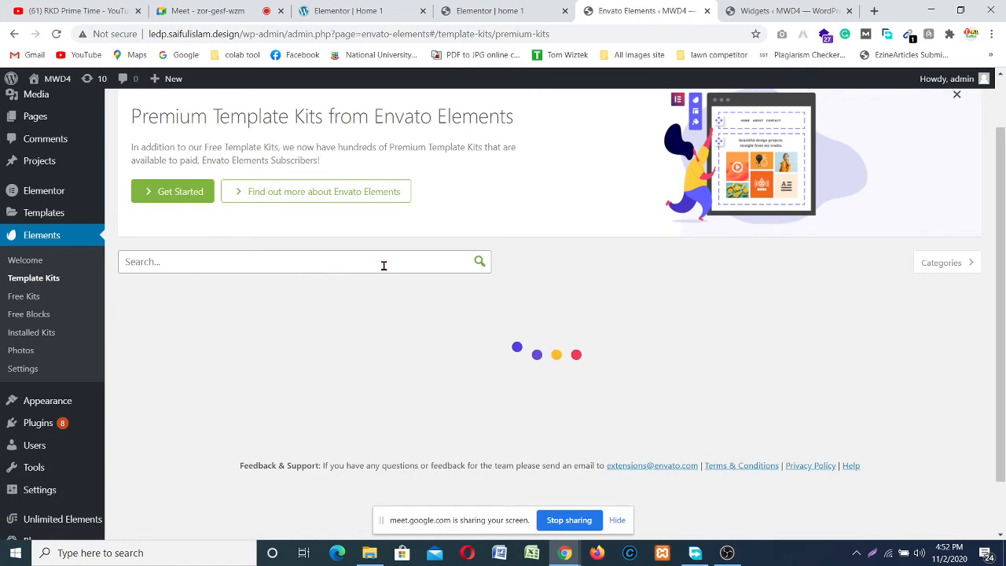
scroll(362, 288, down, 1)
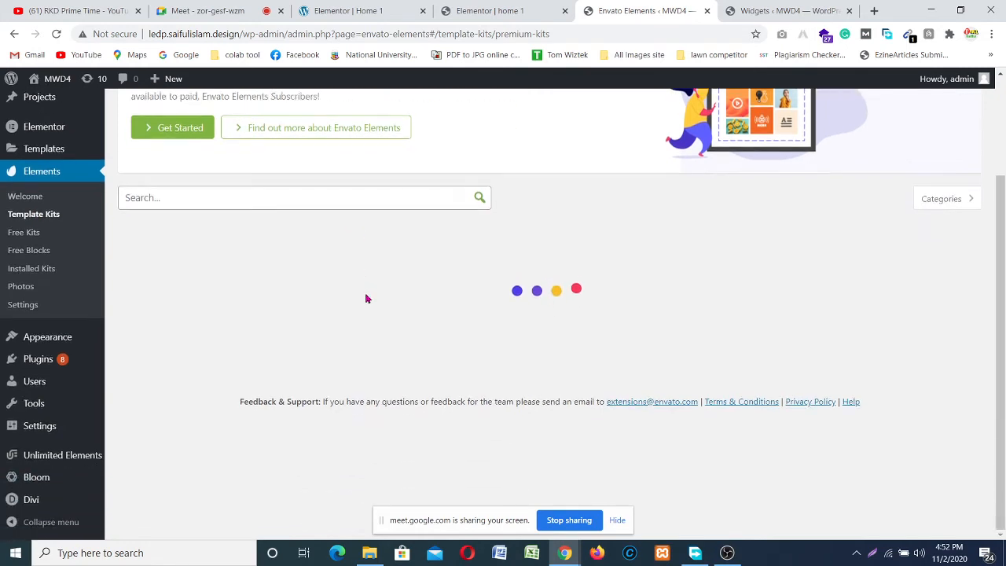
scroll(609, 436, up, 2)
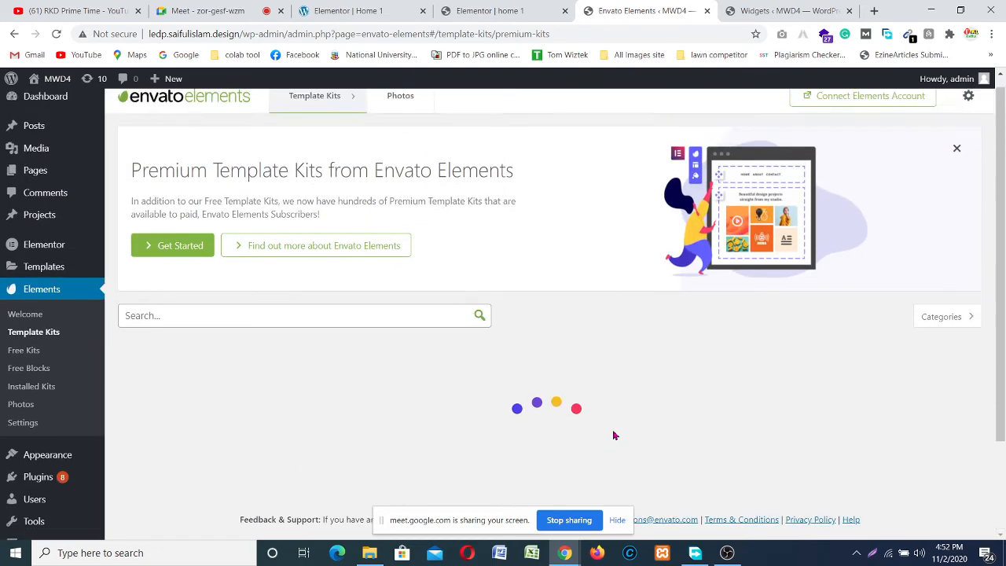
scroll(593, 428, down, 2)
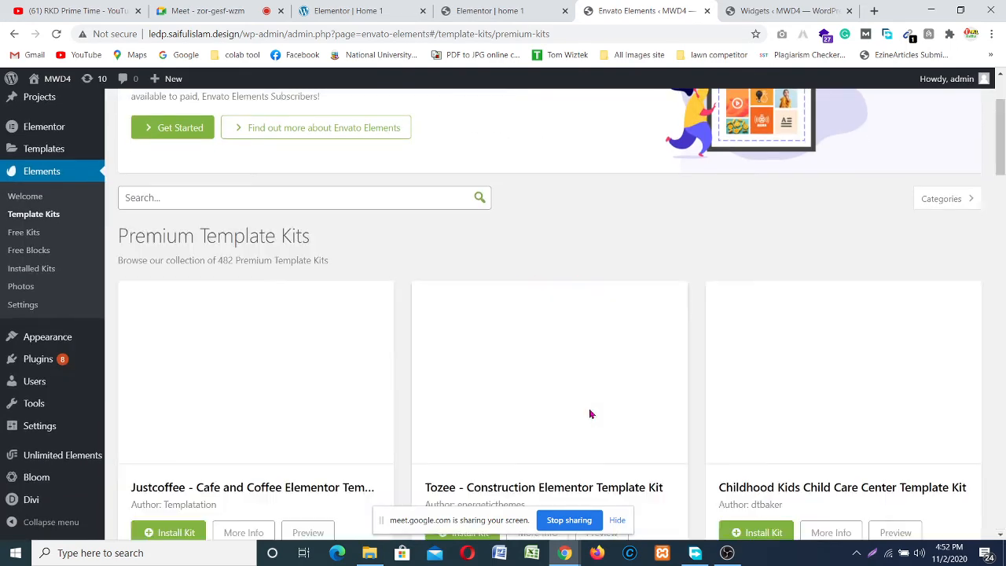
scroll(591, 414, down, 2)
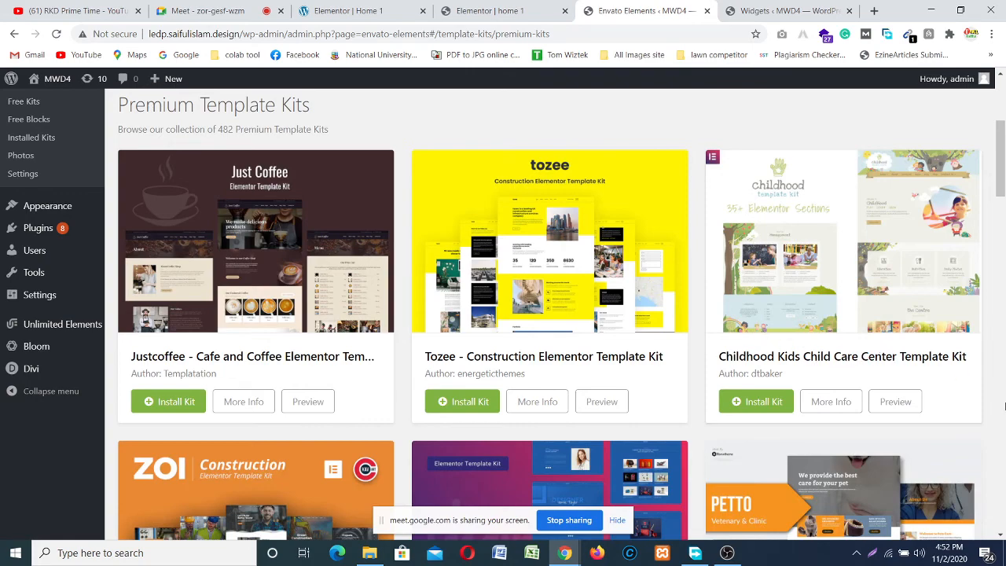
scroll(367, 351, down, 3)
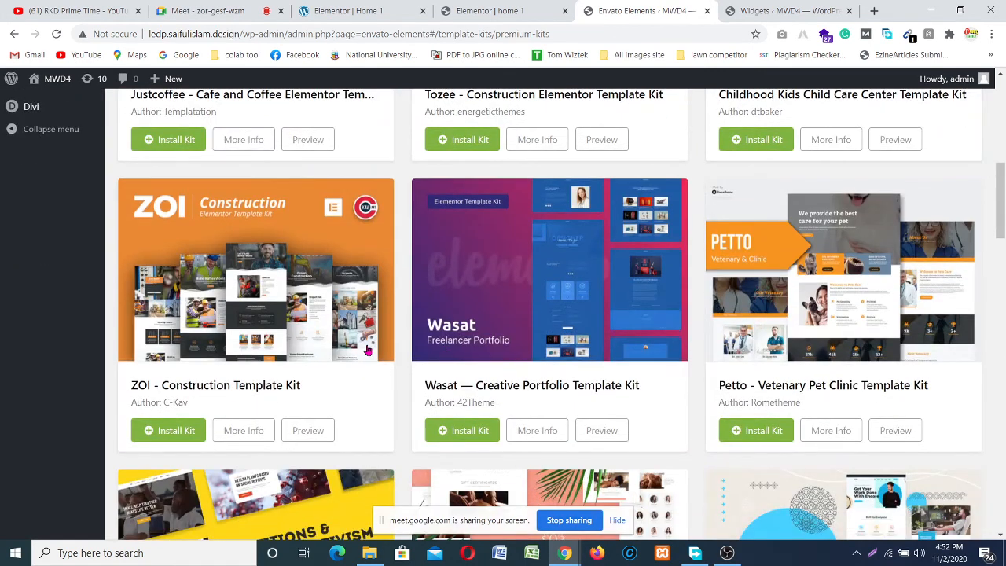
scroll(367, 351, down, 3)
scroll(367, 348, up, 3)
scroll(374, 338, down, 1)
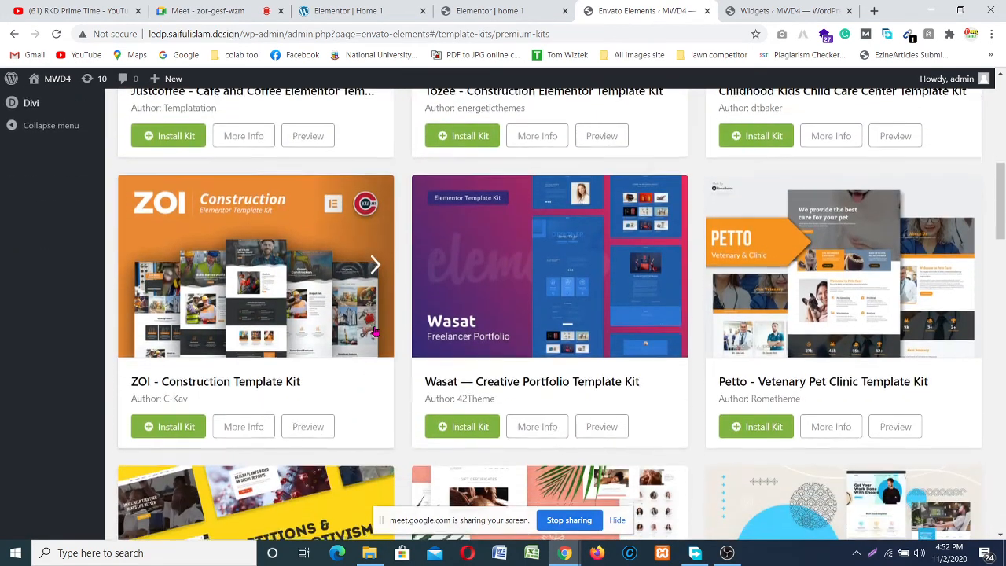
scroll(374, 331, down, 1)
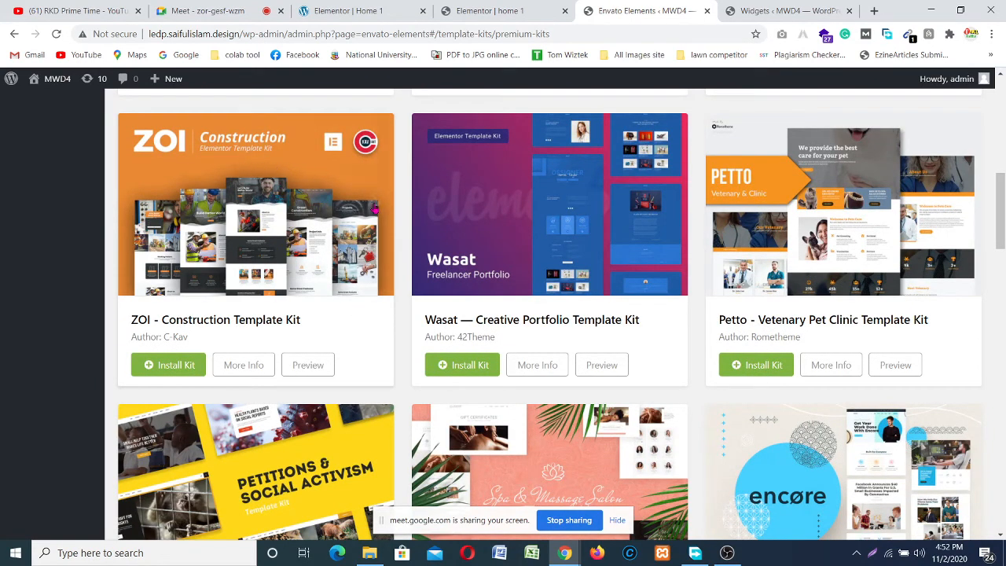
scroll(586, 405, down, 3)
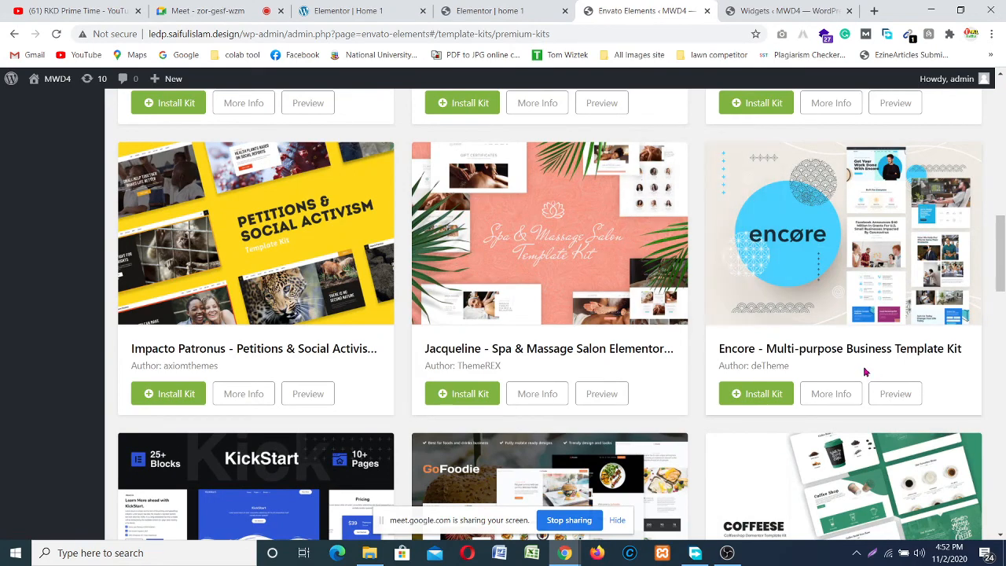
scroll(40, 366, up, 15)
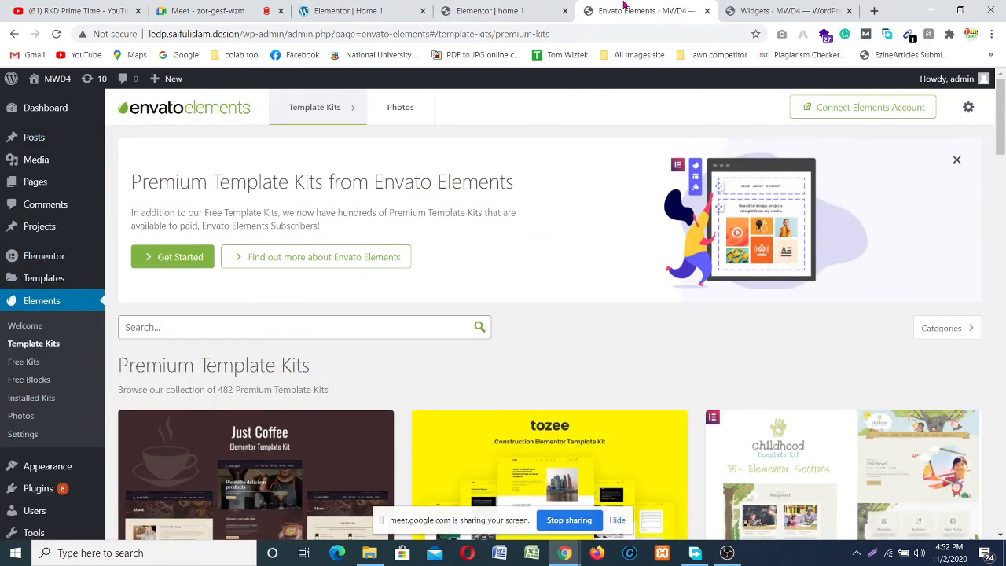
- Return to the home 1 page in the Elementor editor and reload it, accepting the loss of unsaved changes
click(483, 14)
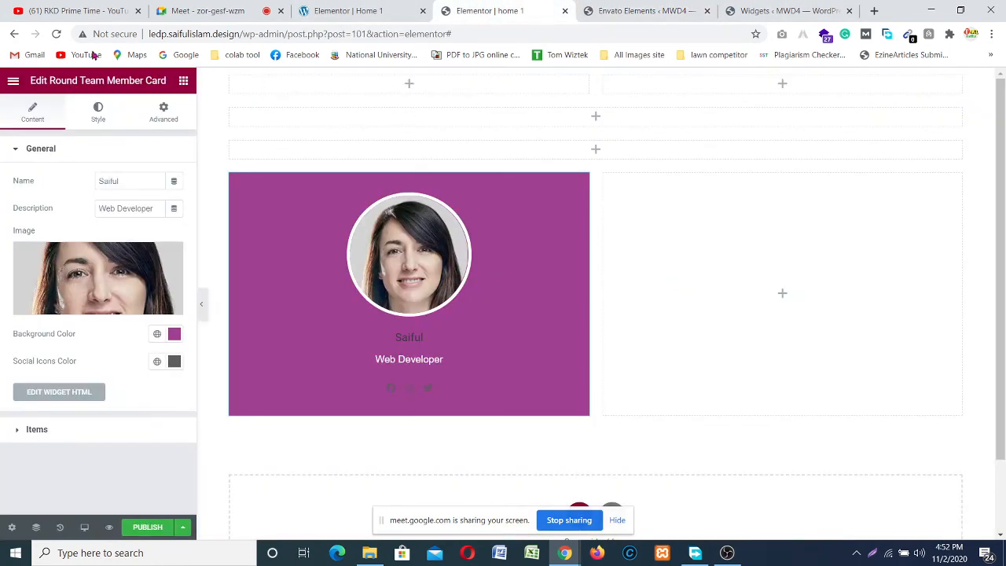
click(56, 33)
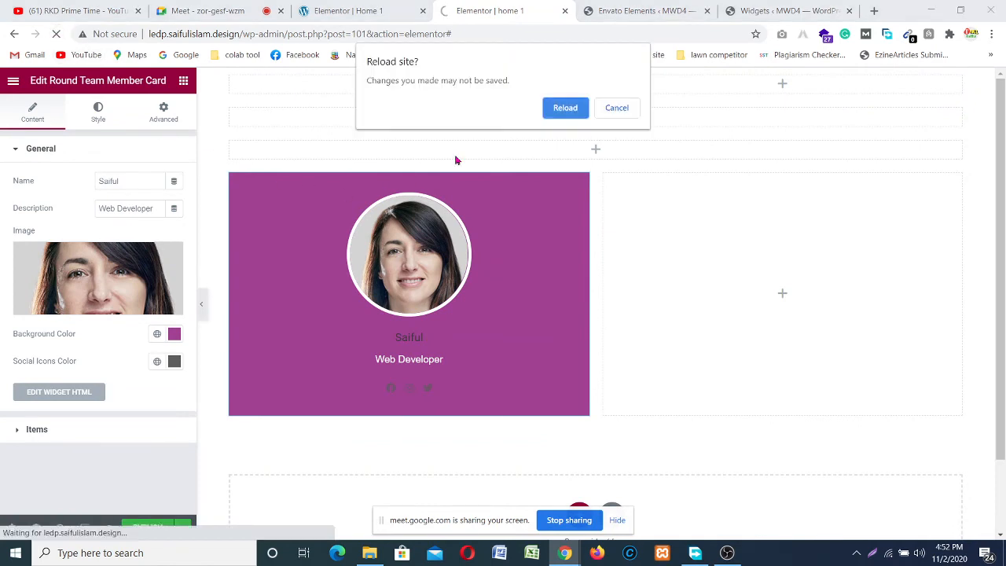
click(574, 113)
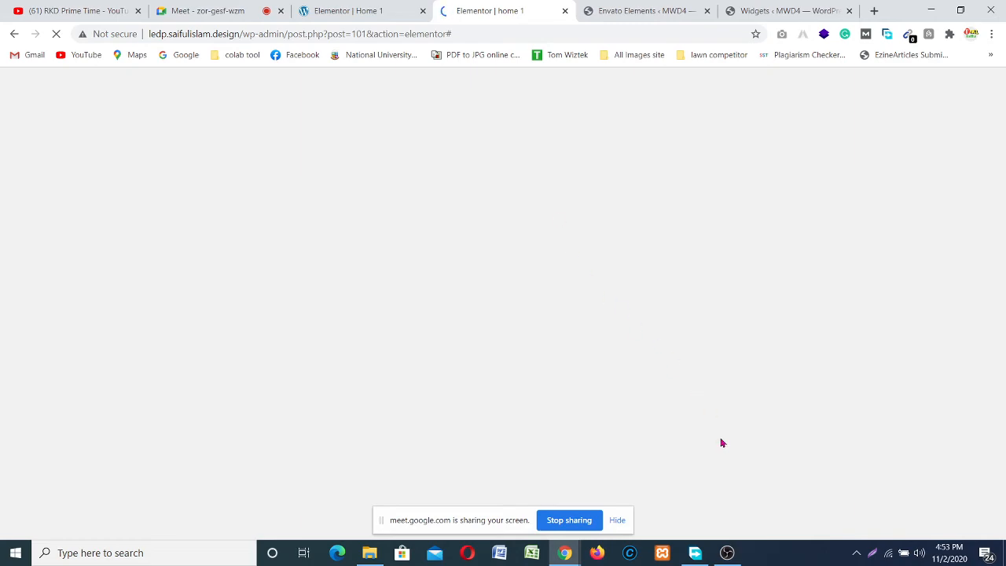
click(727, 553)
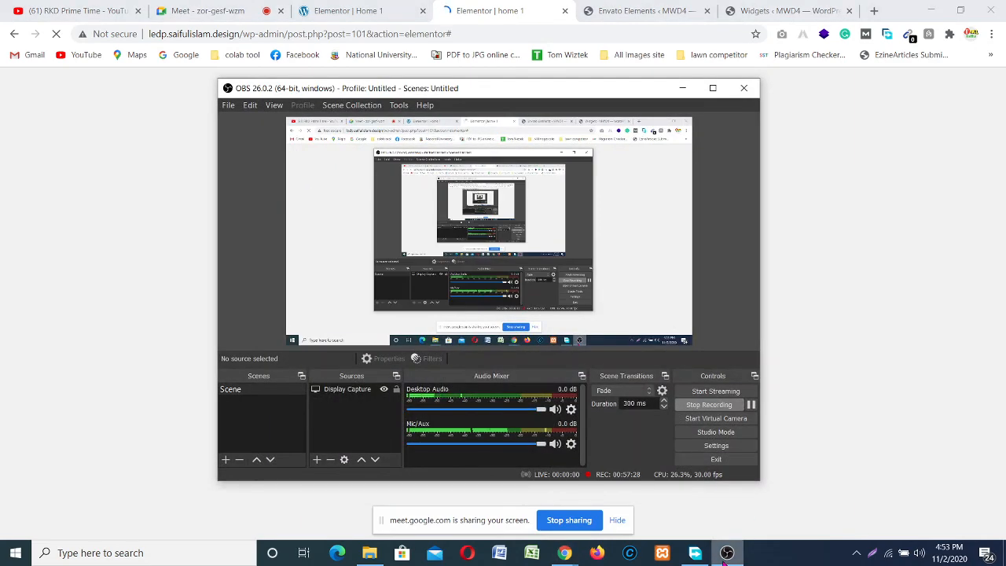
click(727, 553)
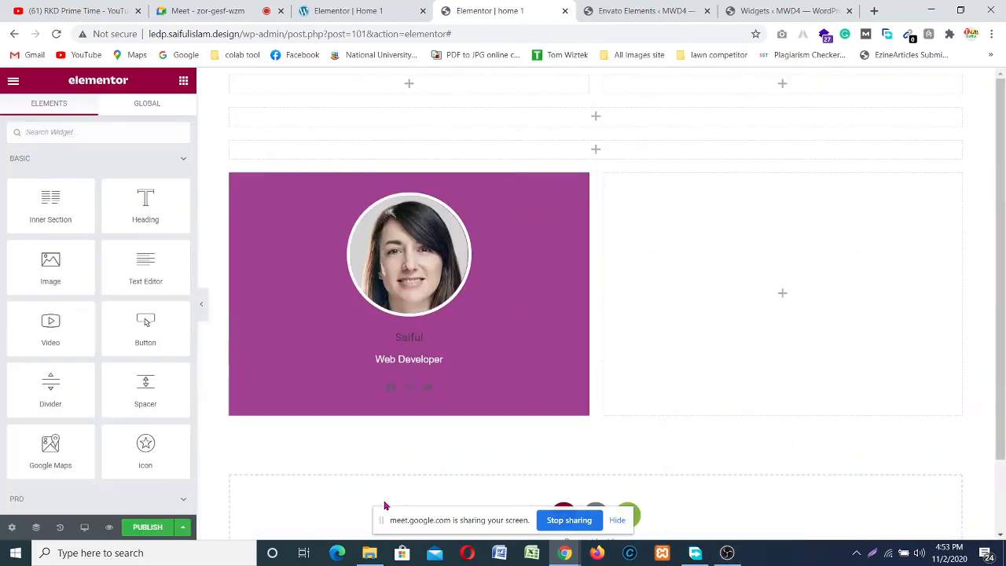
- Look through the Elementor widget list down to the Unlimited Elements and Team Members categories
scroll(78, 276, down, 2)
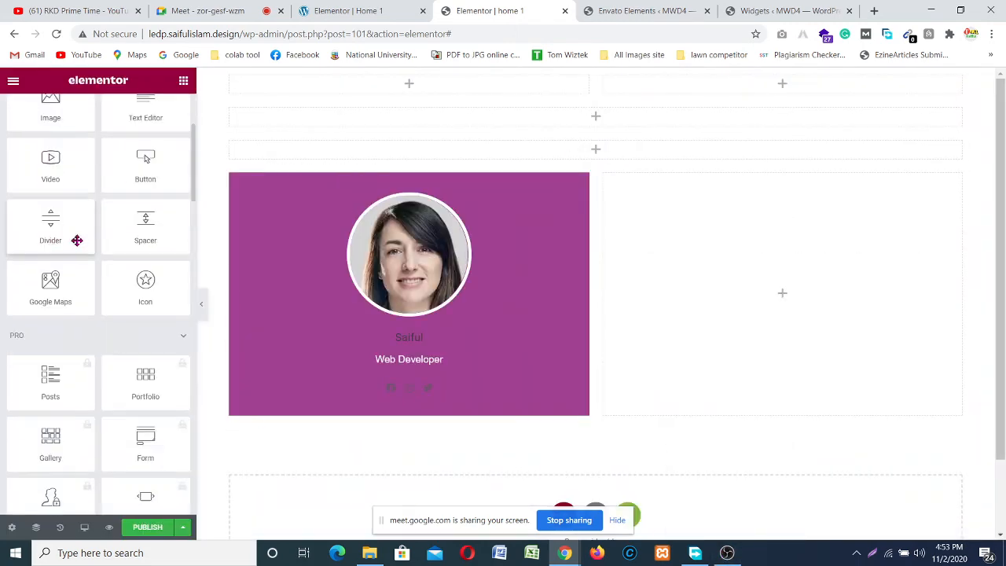
scroll(95, 330, down, 3)
scroll(152, 334, down, 7)
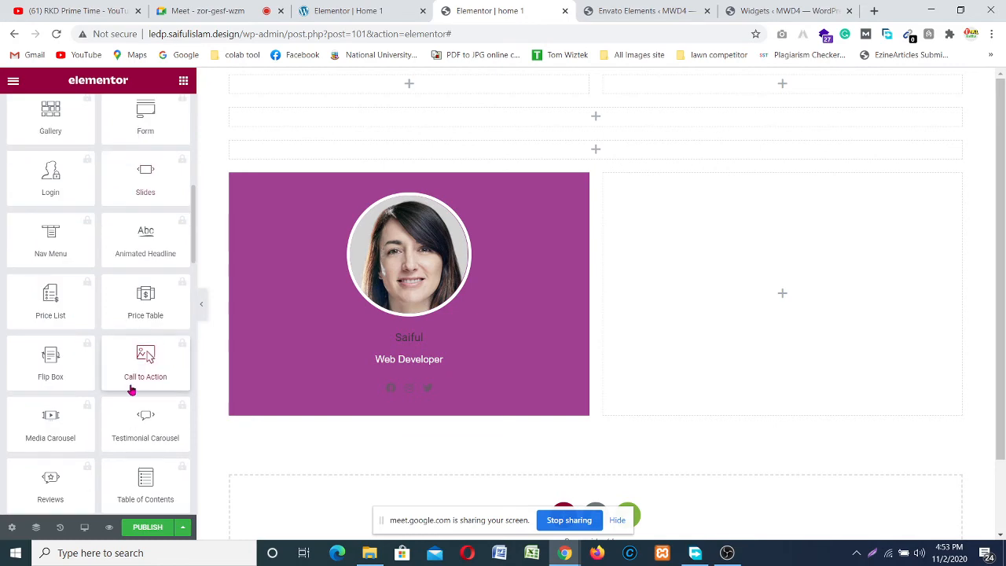
scroll(117, 284, down, 10)
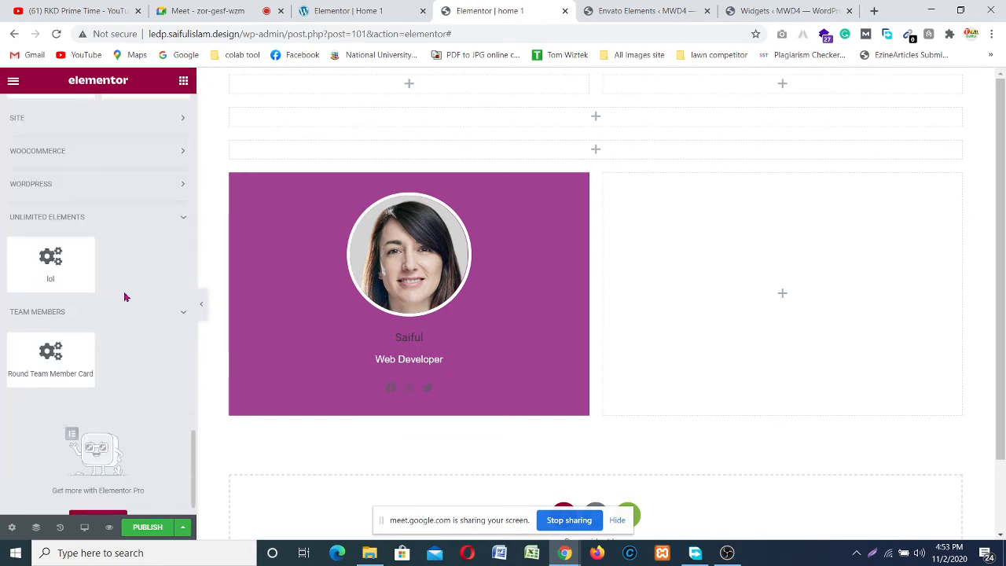
scroll(123, 294, down, 1)
scroll(124, 299, up, 2)
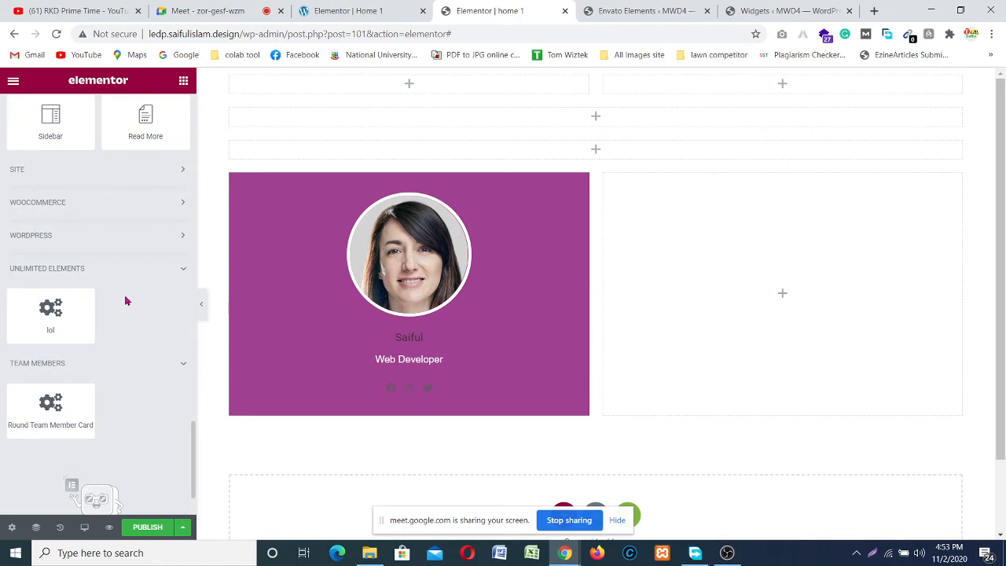
scroll(126, 302, down, 2)
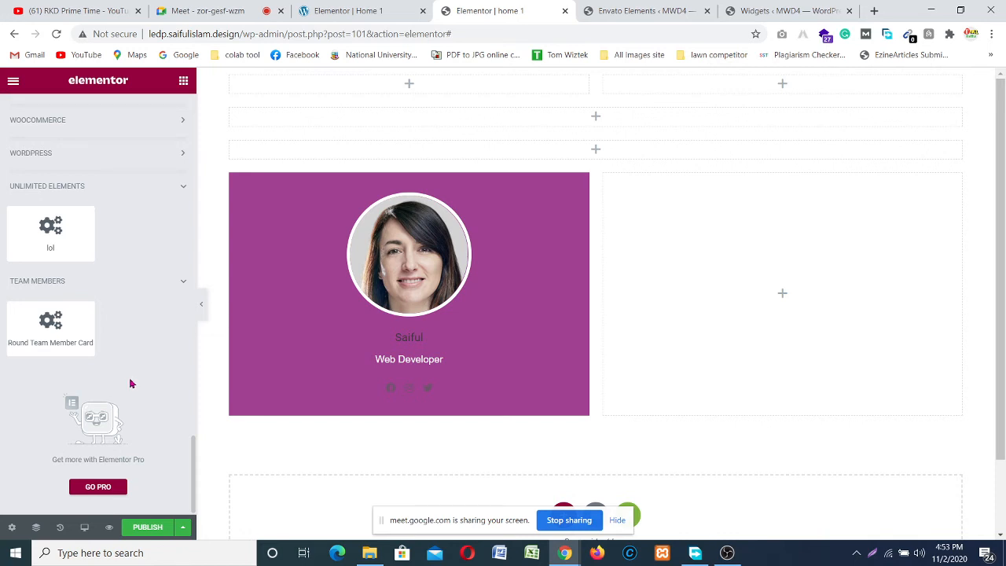
- Look back through the General, Pro and Basic widgets, then check the Global widgets and return to the element list
scroll(131, 383, up, 3)
scroll(132, 384, up, 1)
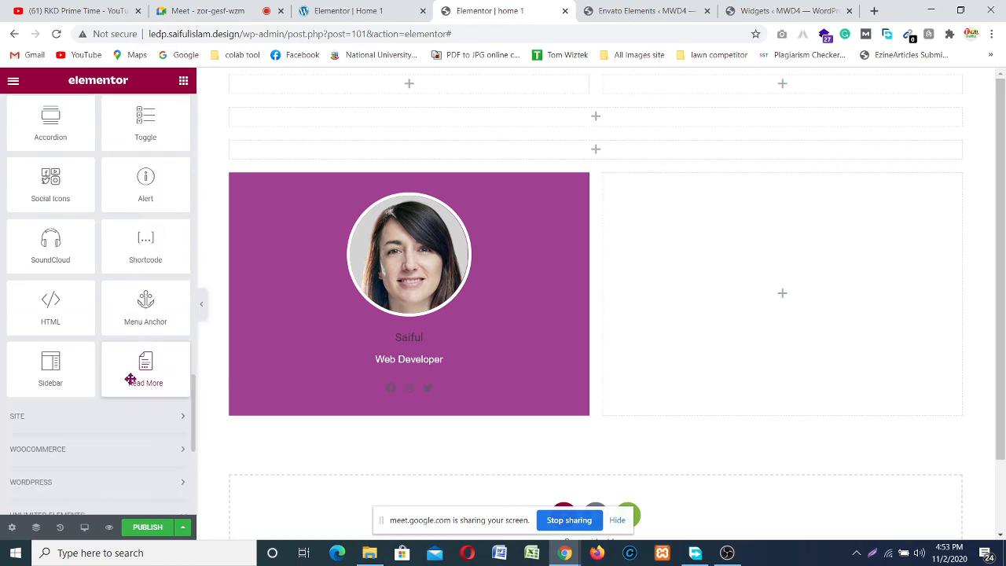
scroll(131, 383, up, 12)
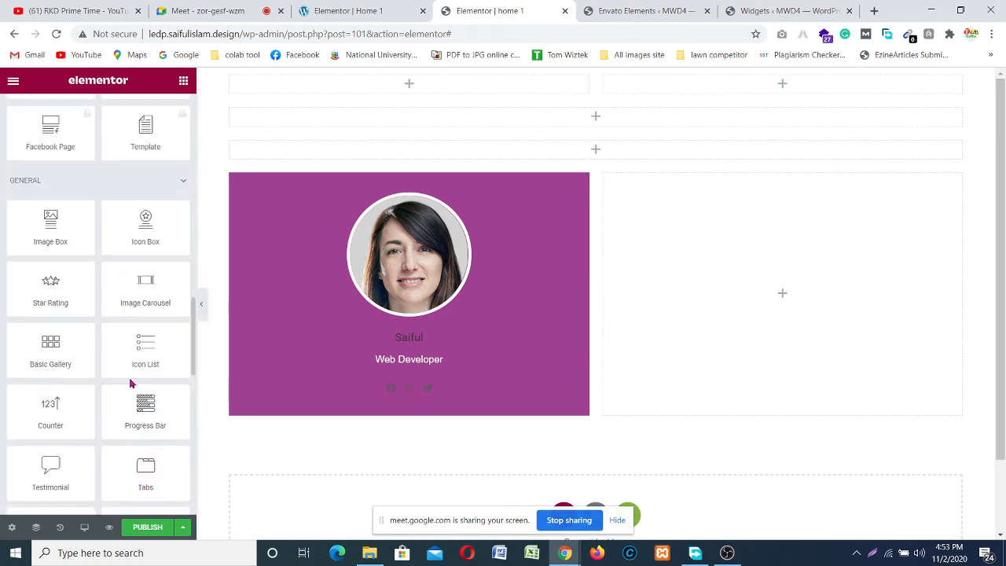
scroll(131, 384, up, 1)
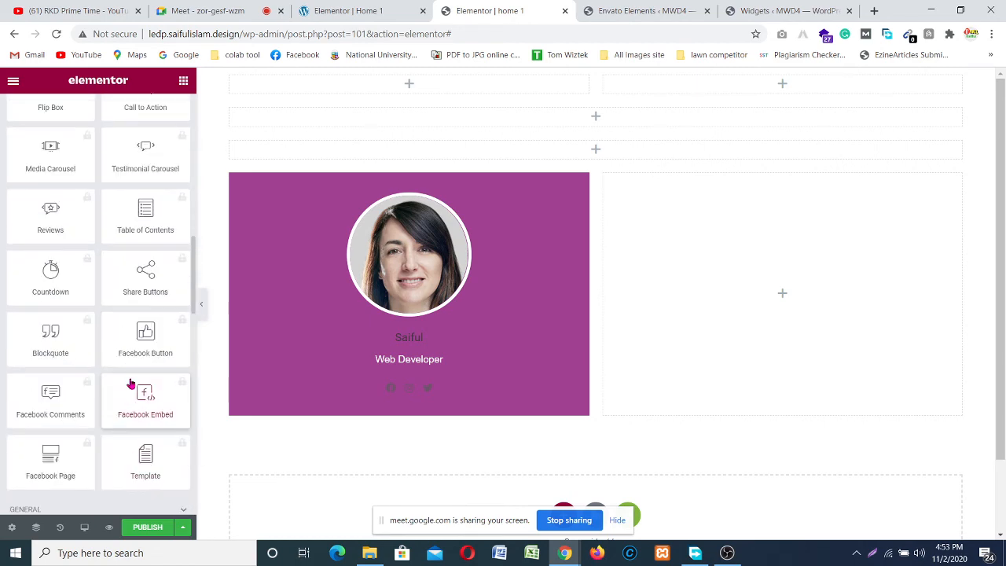
scroll(131, 383, up, 10)
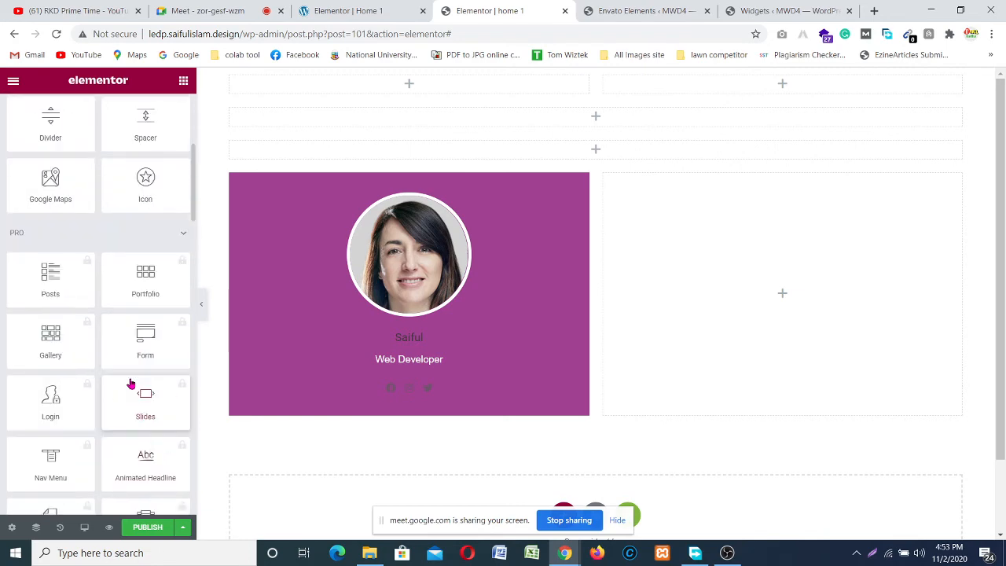
scroll(131, 383, up, 3)
scroll(130, 379, up, 1)
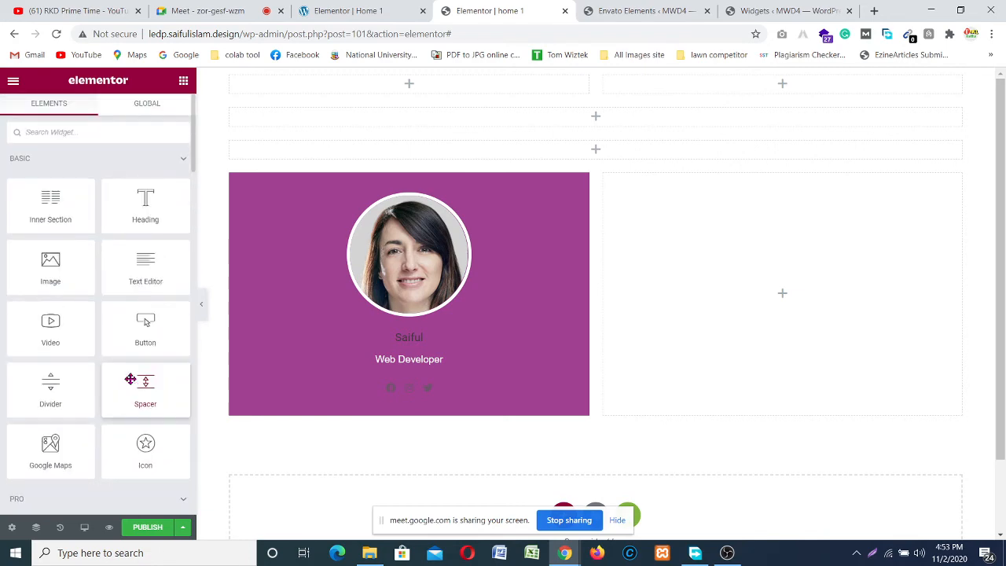
click(146, 105)
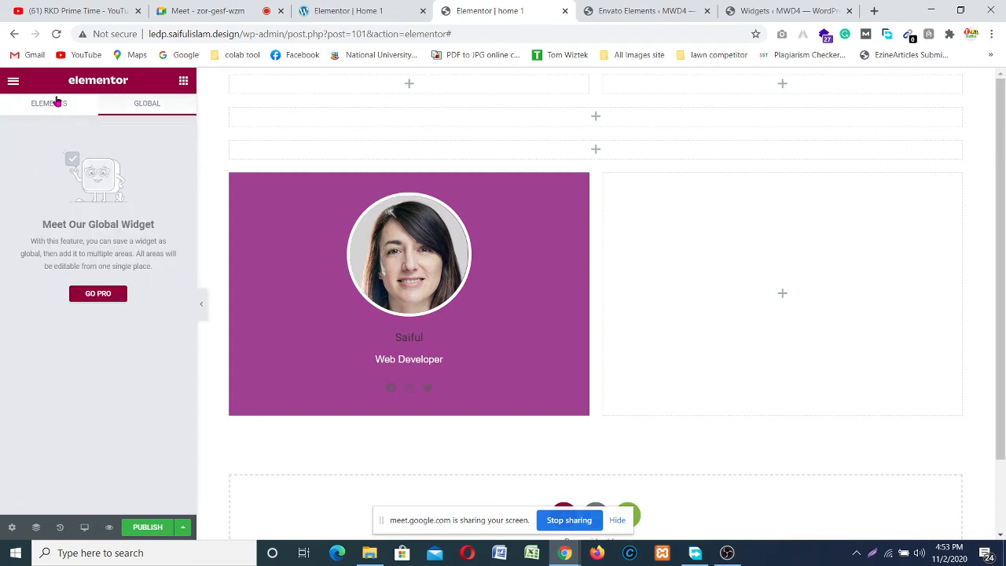
click(57, 102)
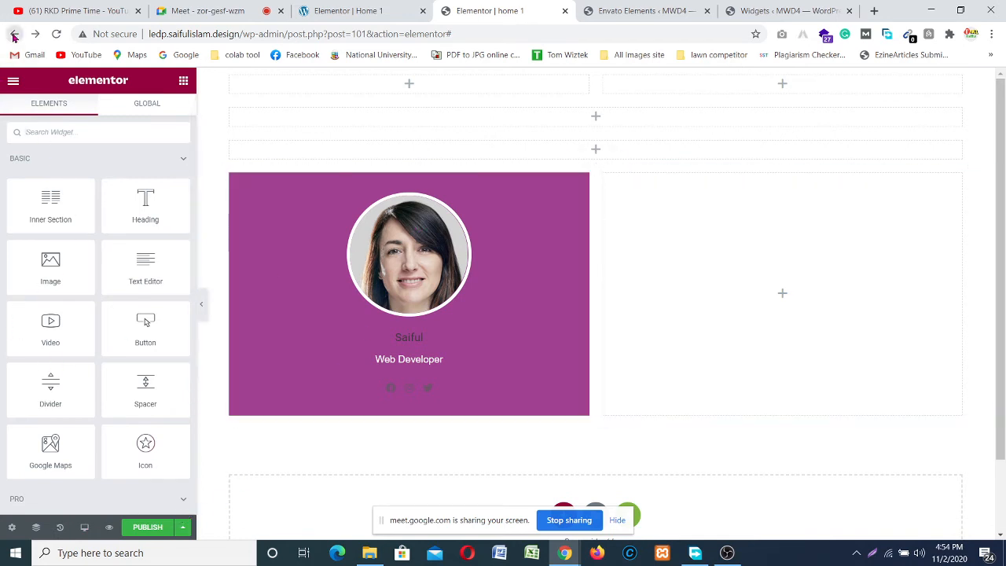
- Delete the section that holds the purple team member card
click(13, 34)
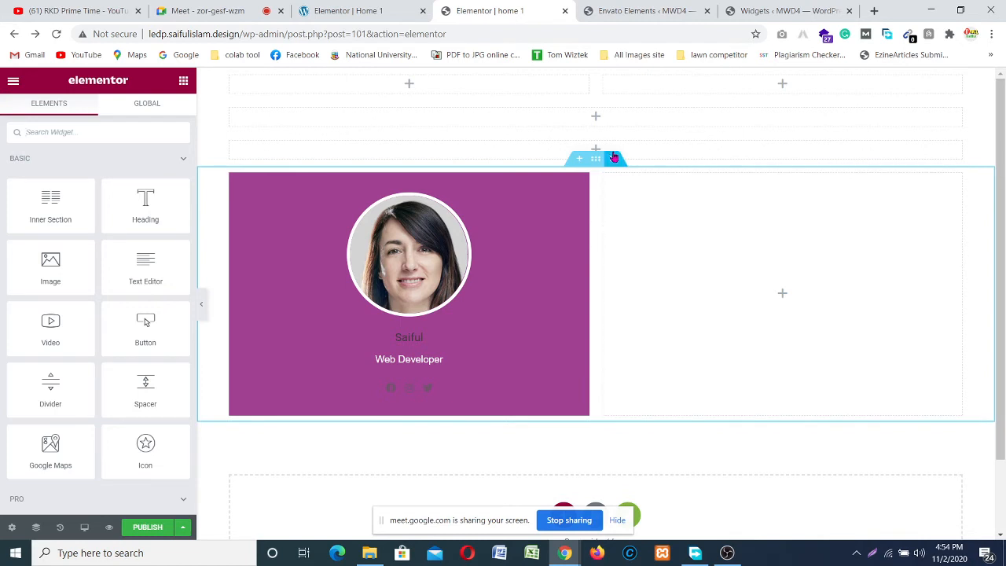
click(615, 158)
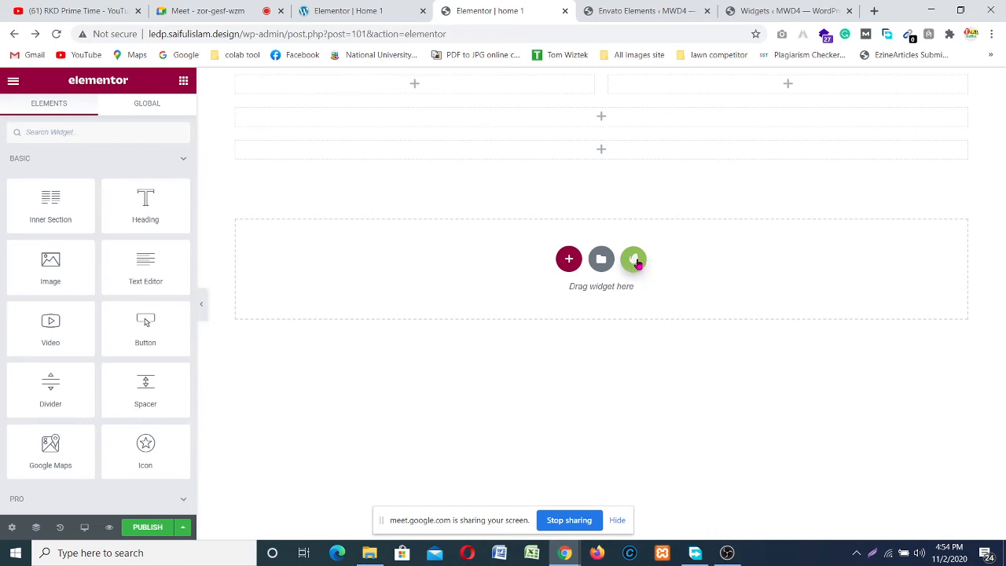
- Open the Envato Elements library from the page's add-content area and look over the installed template kits
click(635, 261)
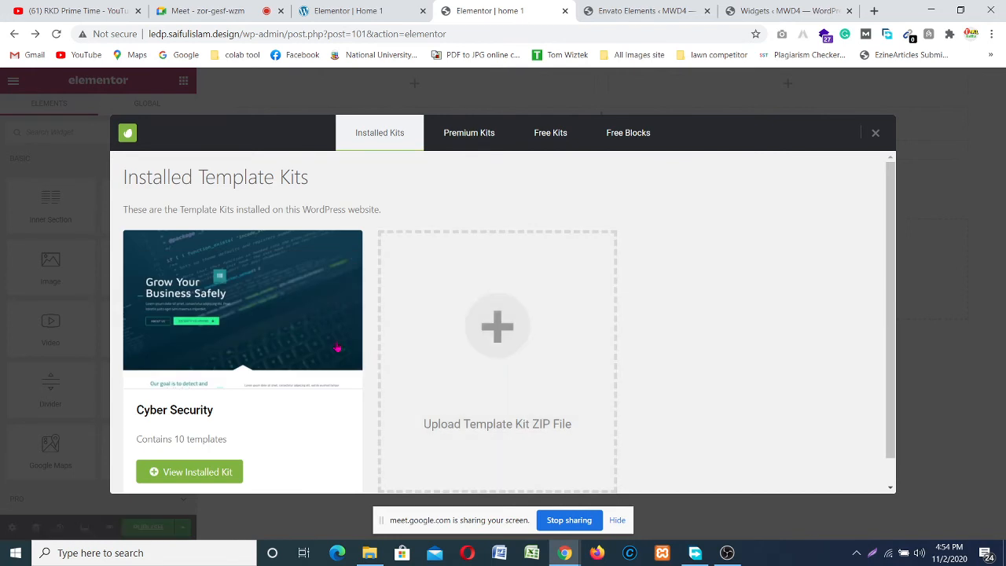
scroll(267, 393, down, 1)
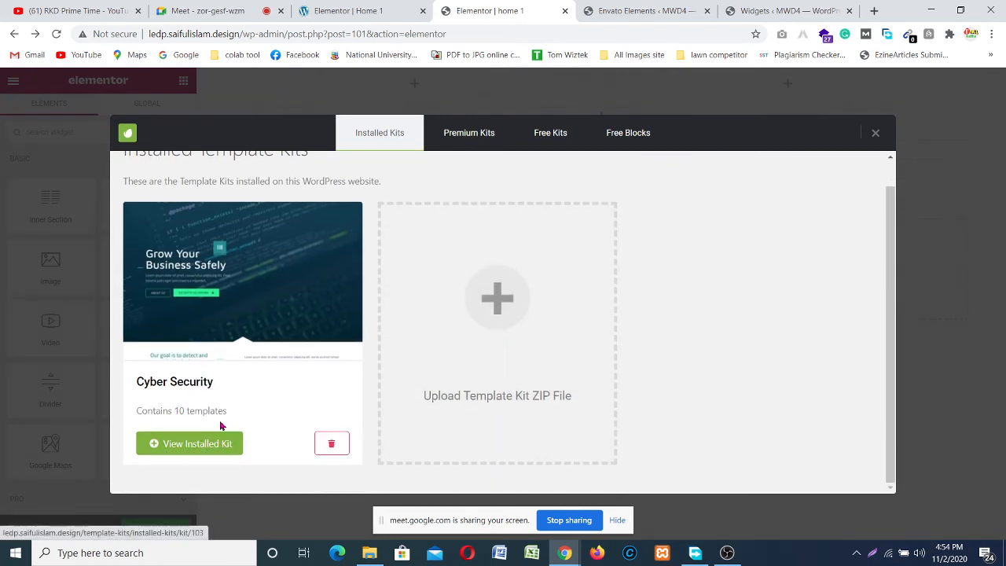
scroll(204, 414, up, 1)
scroll(172, 458, down, 1)
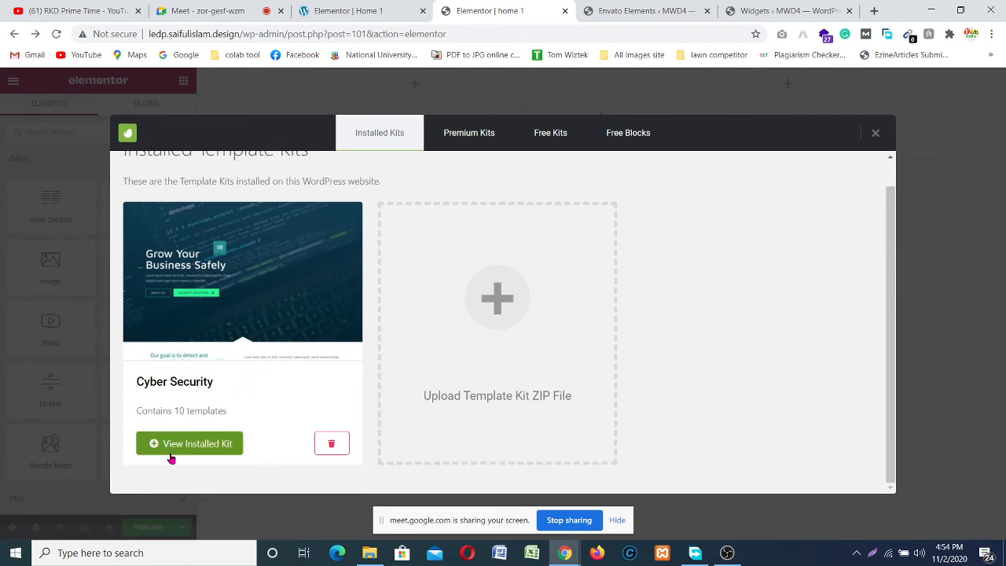
scroll(177, 448, up, 1)
scroll(185, 436, down, 1)
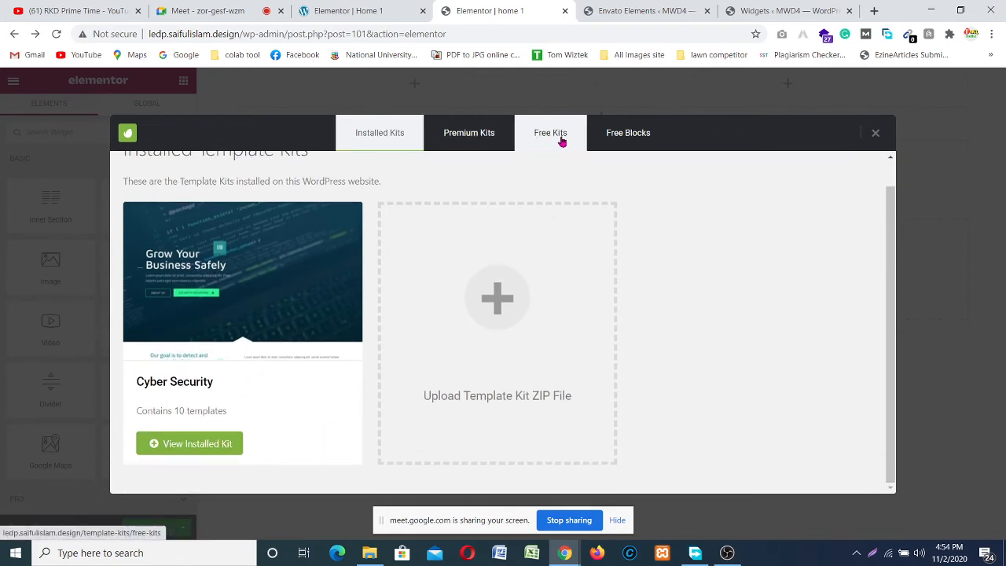
- Look through the Free Blocks categories and open Pricing Table
click(621, 146)
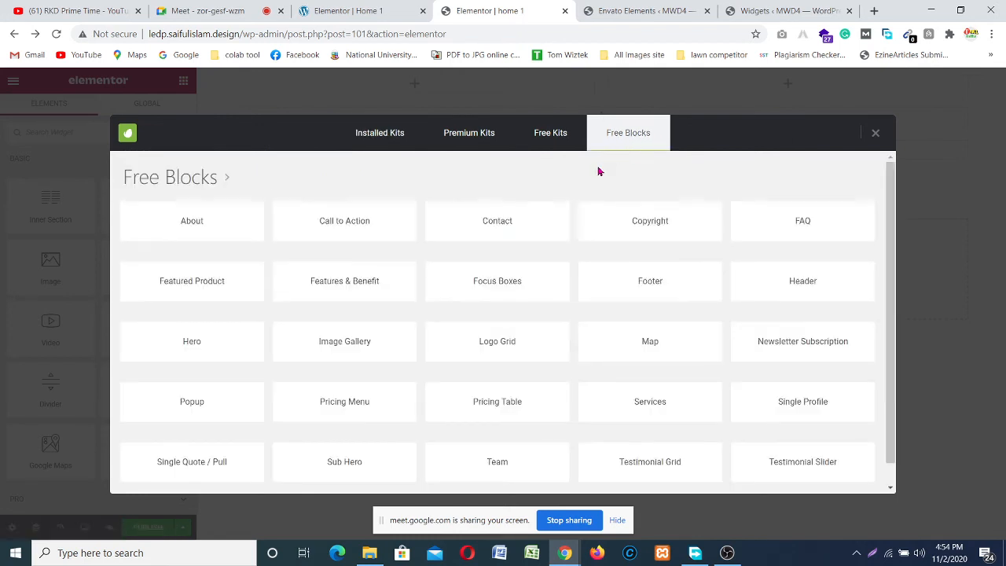
scroll(365, 242, down, 1)
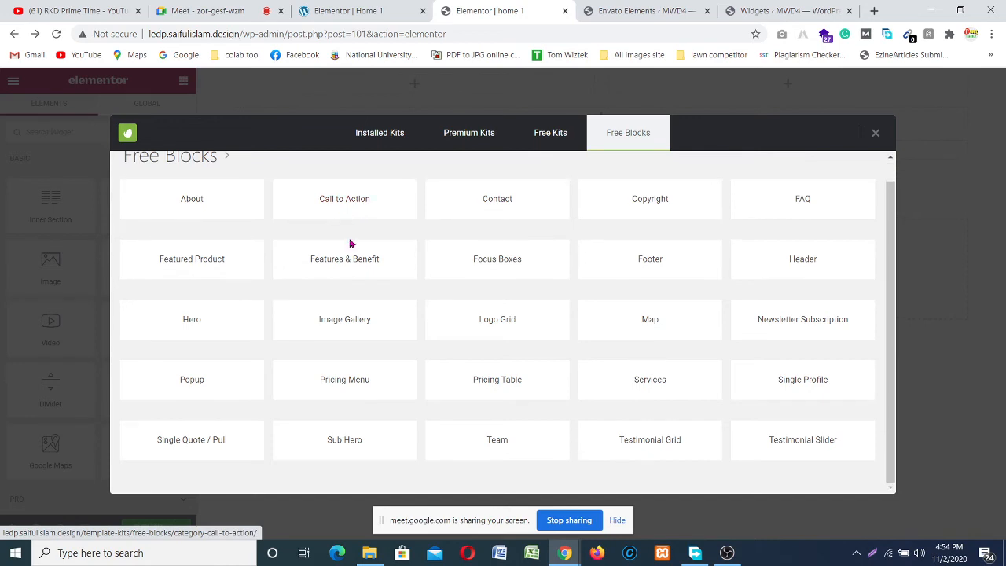
scroll(507, 406, up, 1)
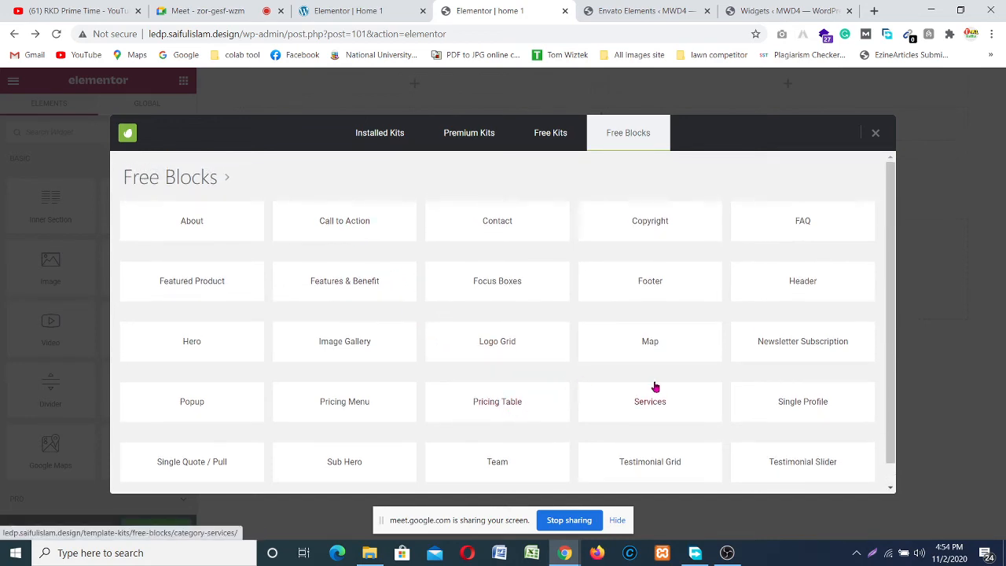
click(491, 404)
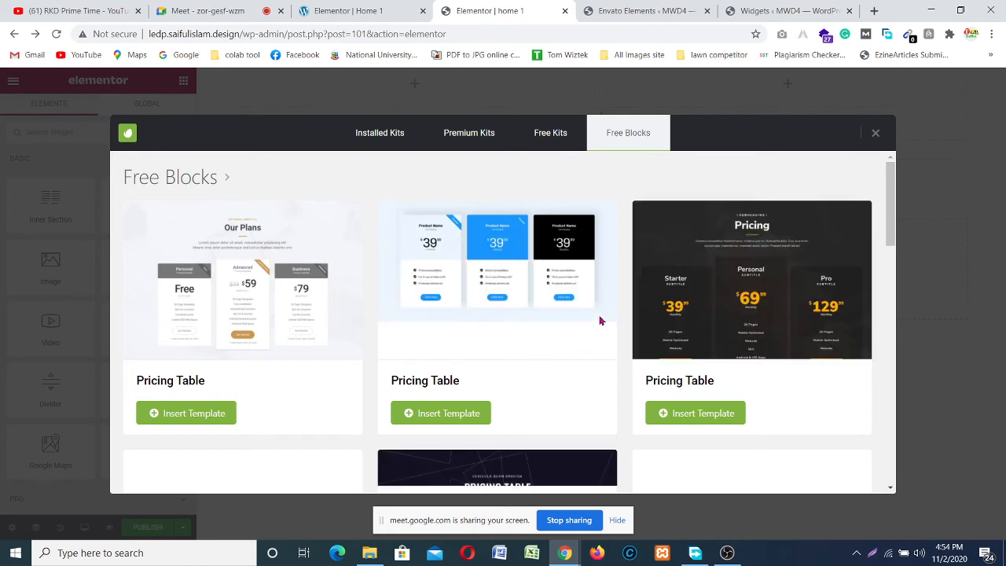
- Look through the free Pricing Table blocks to the end of the list and return to the first row
scroll(739, 354, down, 3)
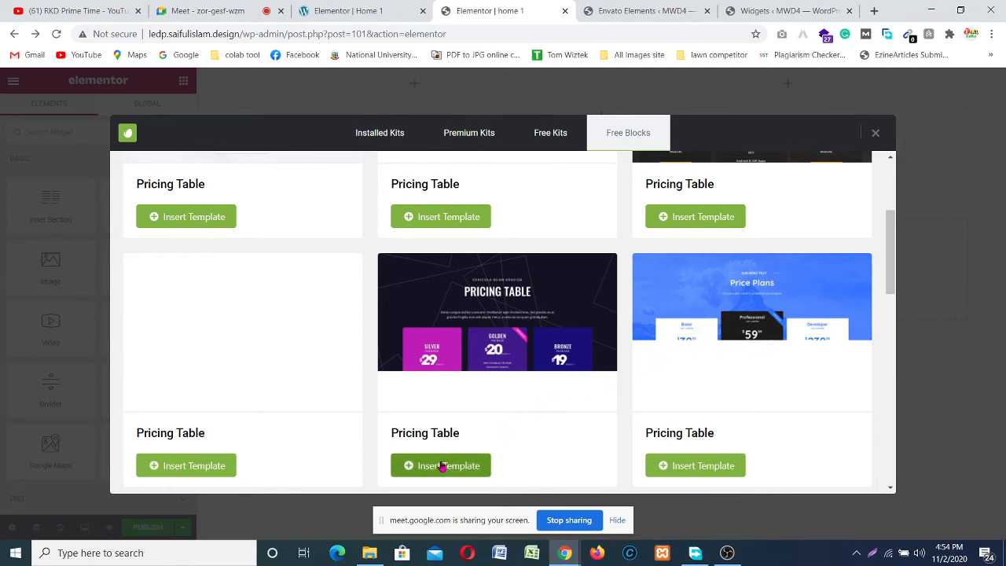
scroll(511, 439, up, 1)
scroll(517, 435, down, 1)
scroll(517, 436, down, 2)
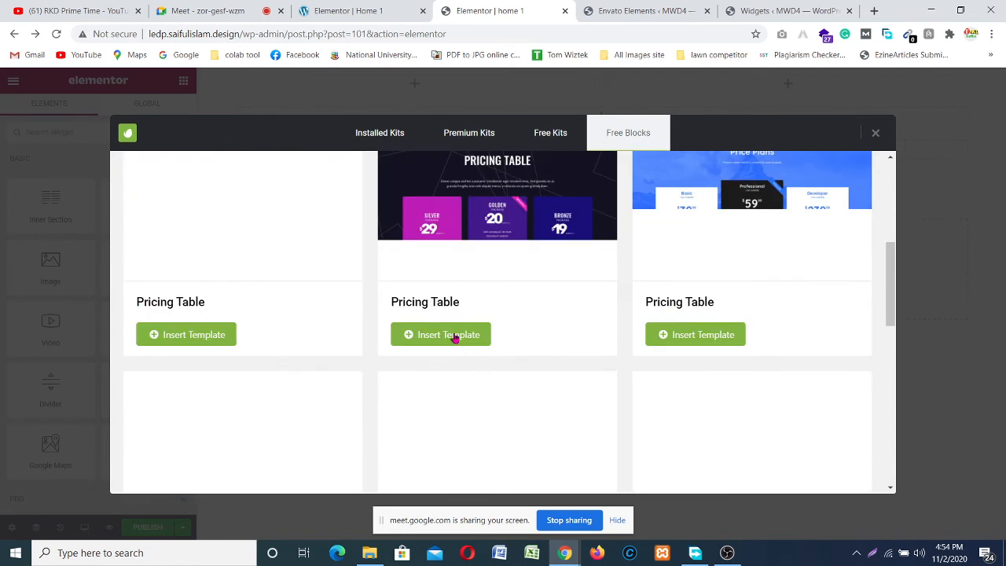
scroll(506, 350, up, 3)
scroll(685, 410, up, 1)
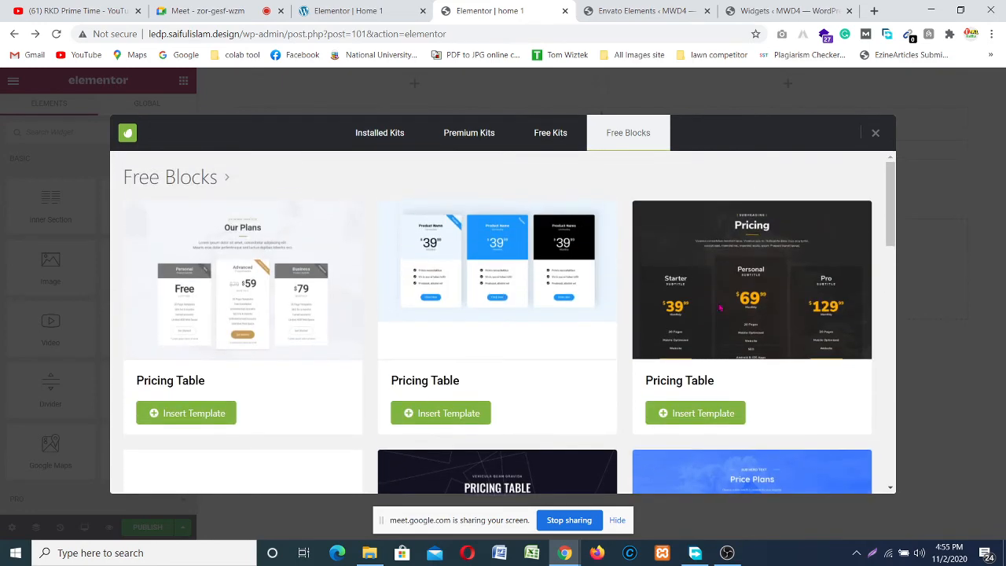
scroll(259, 319, down, 3)
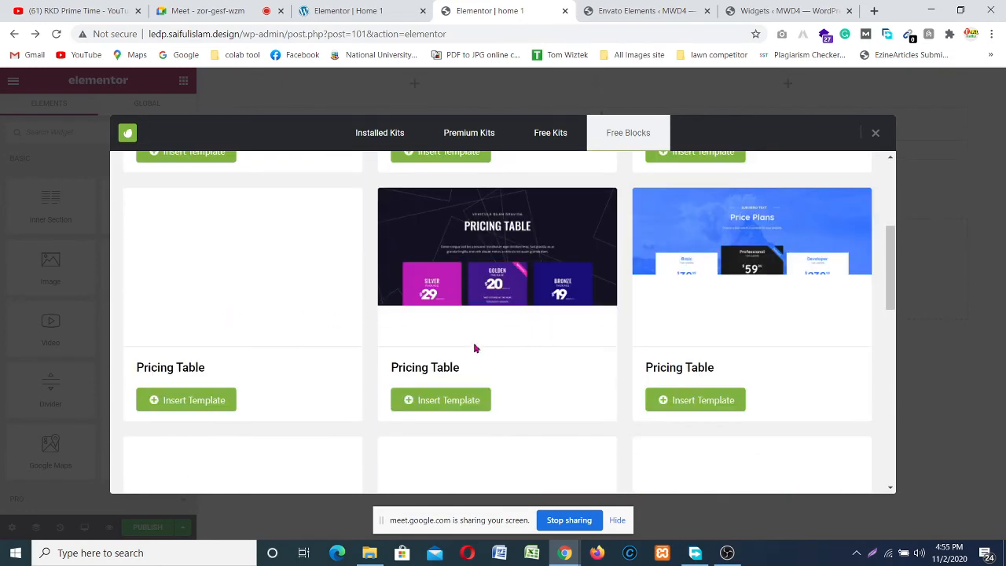
scroll(519, 362, up, 3)
scroll(530, 270, up, 1)
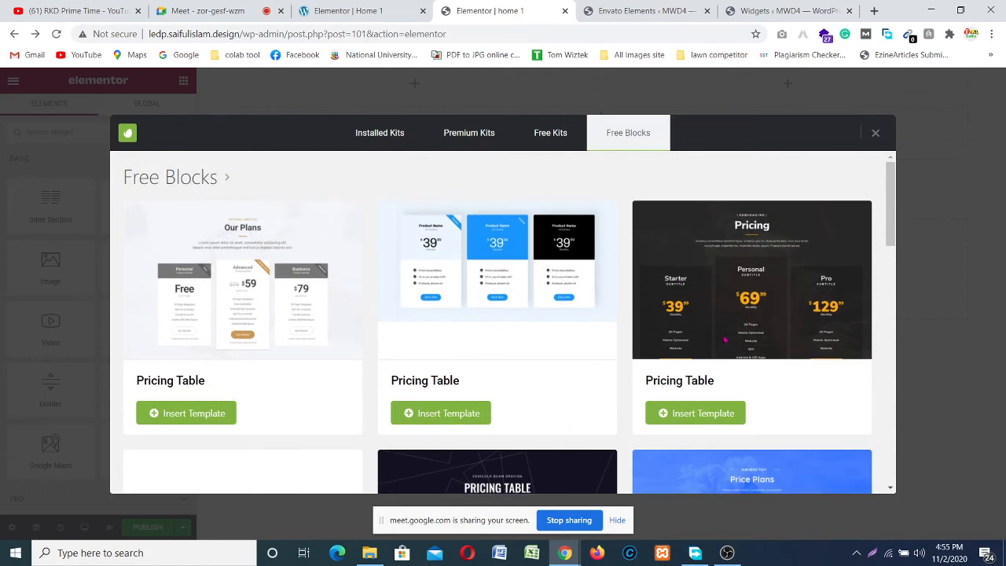
scroll(725, 340, down, 3)
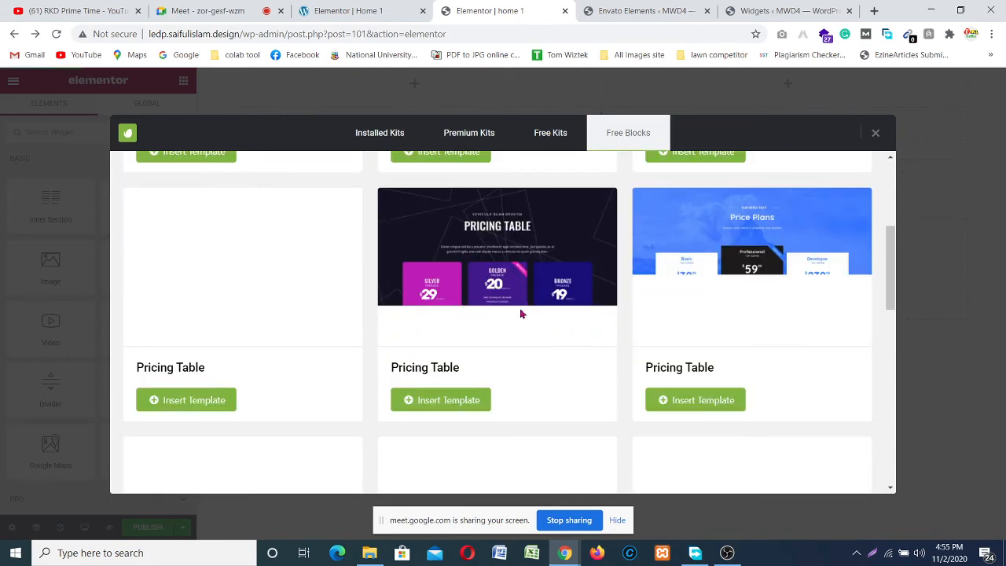
scroll(530, 317, down, 3)
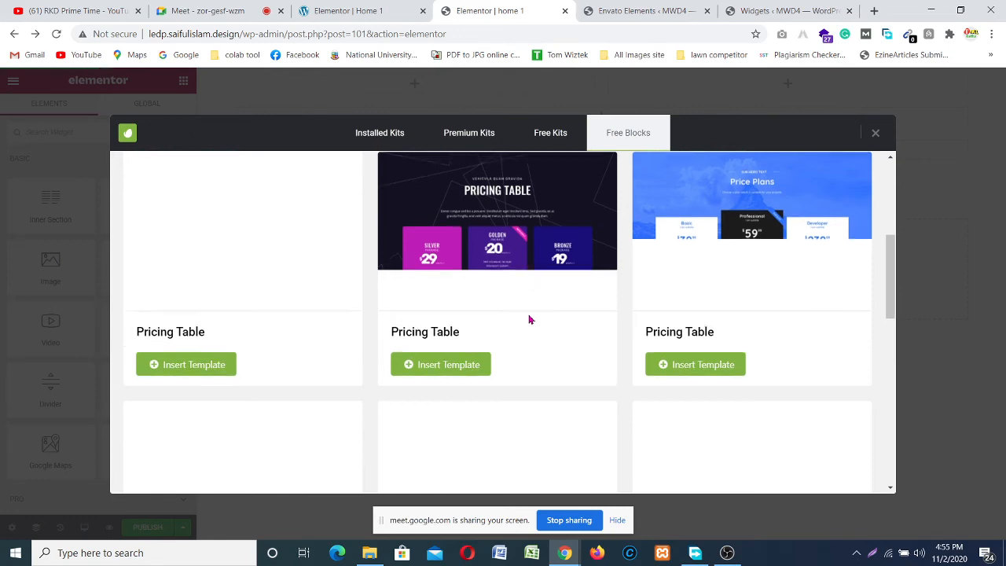
scroll(537, 325, up, 5)
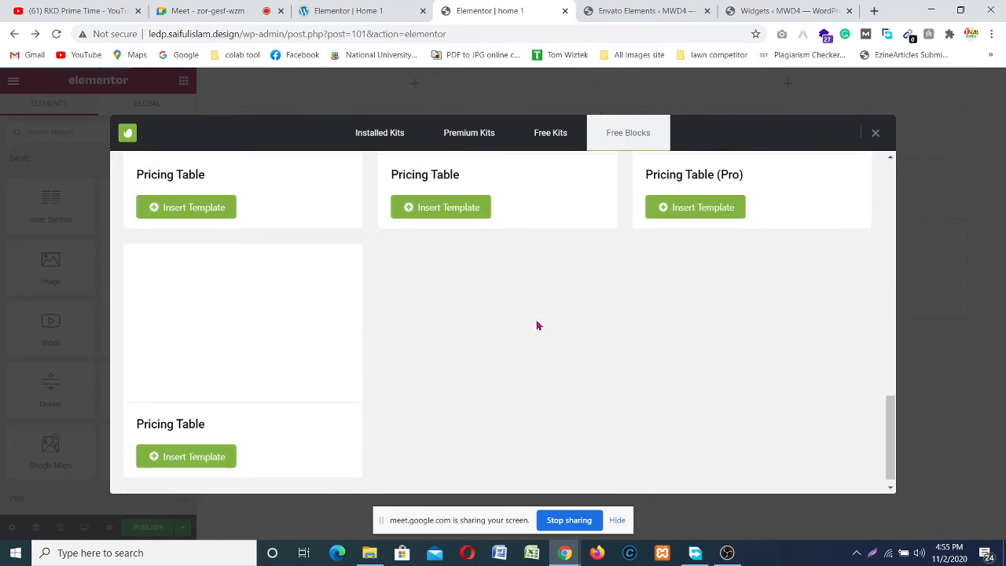
scroll(537, 325, up, 3)
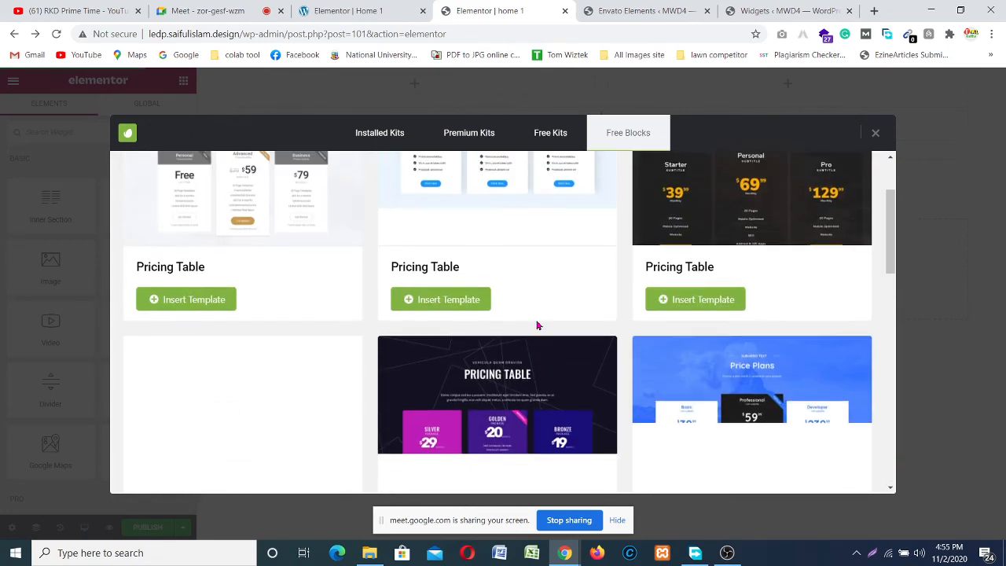
scroll(537, 326, up, 2)
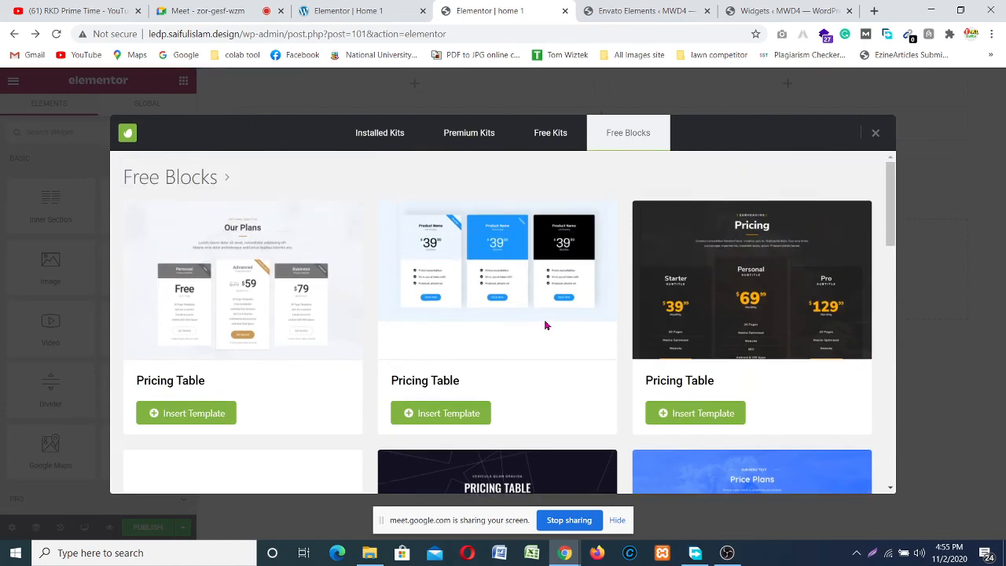
- Try to insert the dark Pricing Table block with the Silver, Golden and Bronze plans
scroll(561, 336, down, 6)
scroll(561, 337, up, 2)
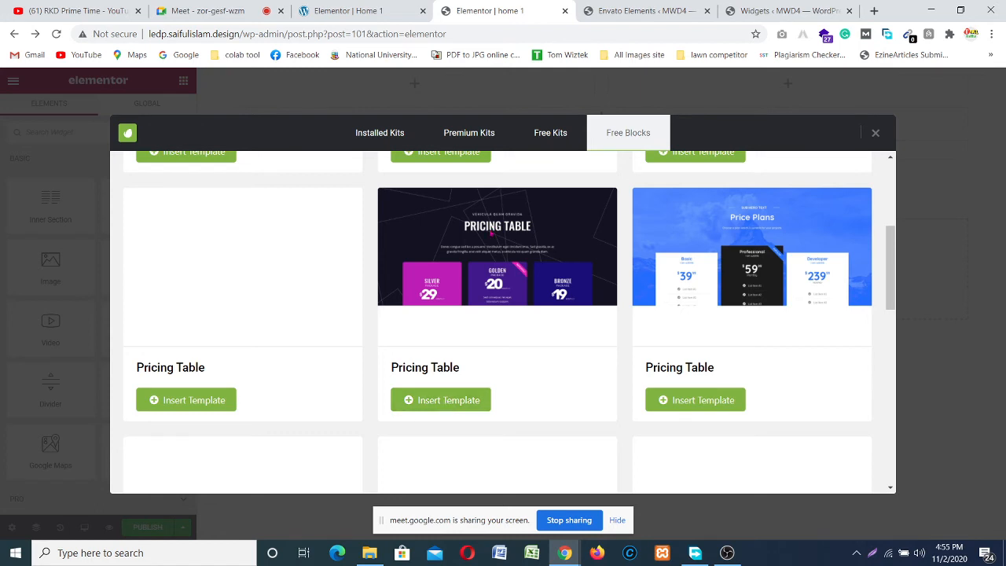
click(433, 397)
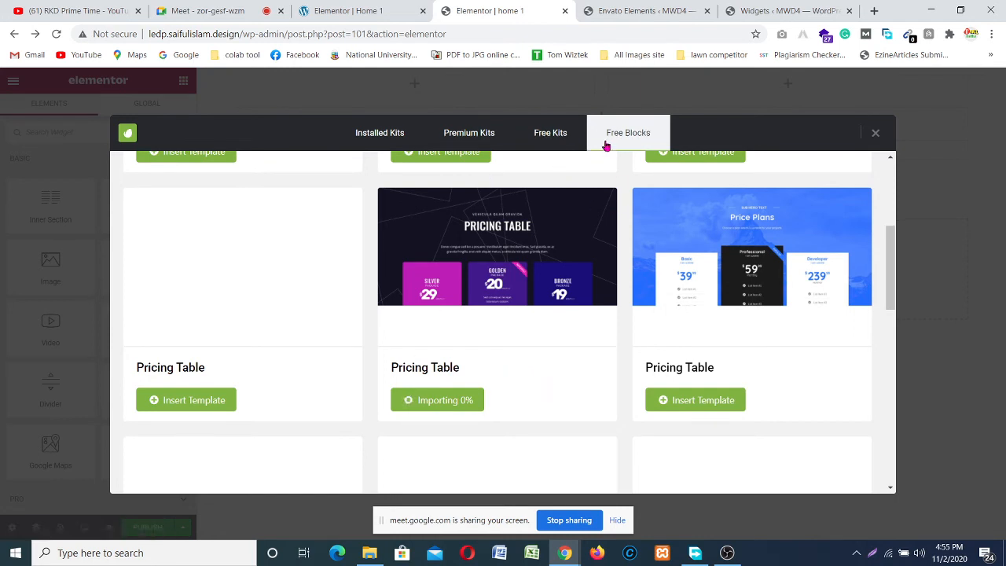
- Check the Free Kits collection, go back to the Free Blocks categories and try to open Footer
click(560, 139)
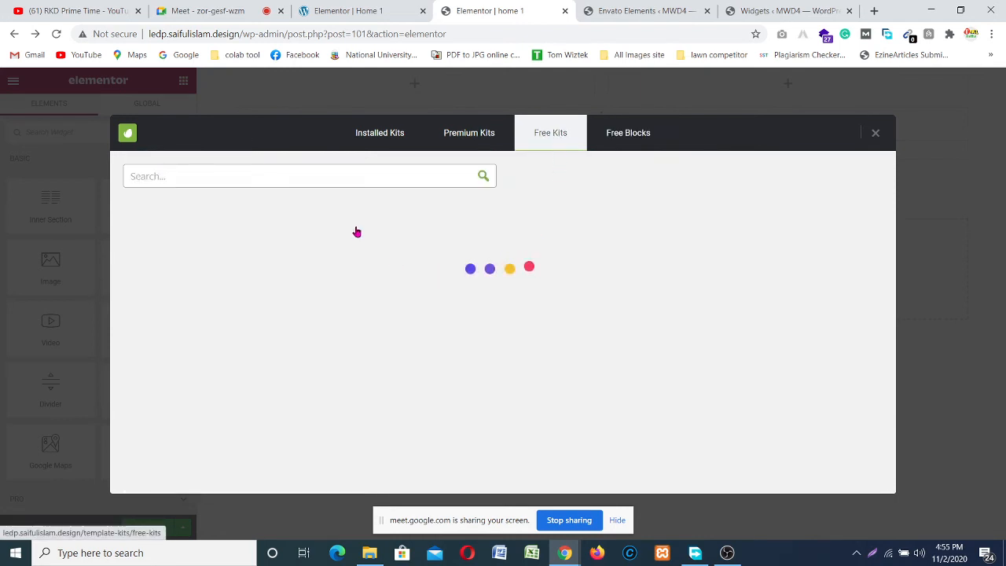
click(626, 140)
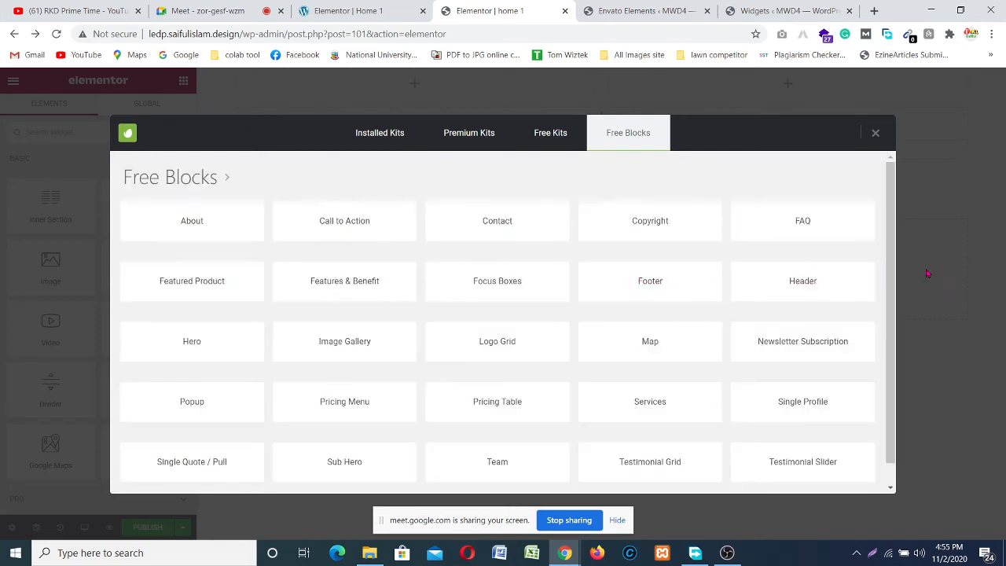
scroll(804, 285, down, 1)
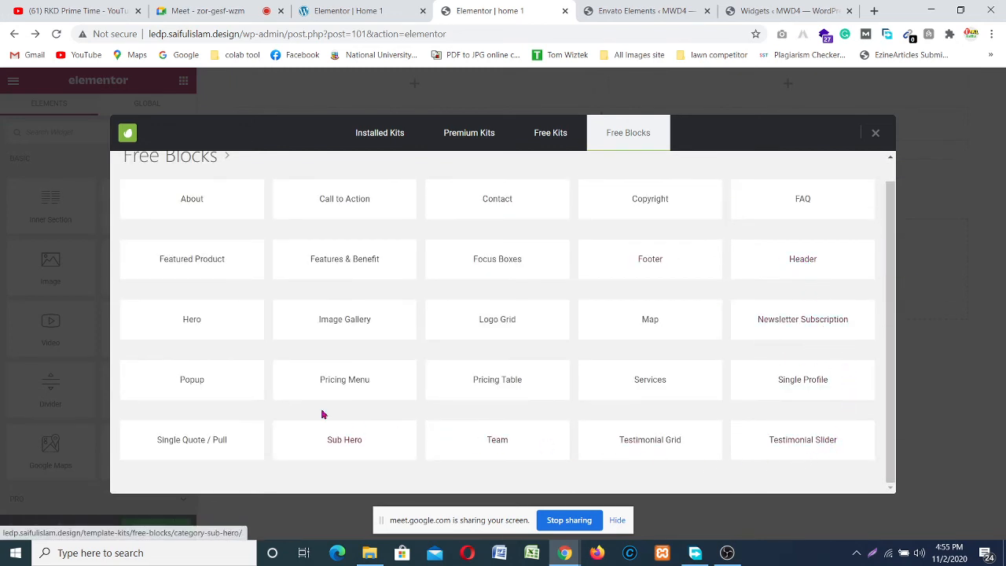
scroll(497, 330, up, 1)
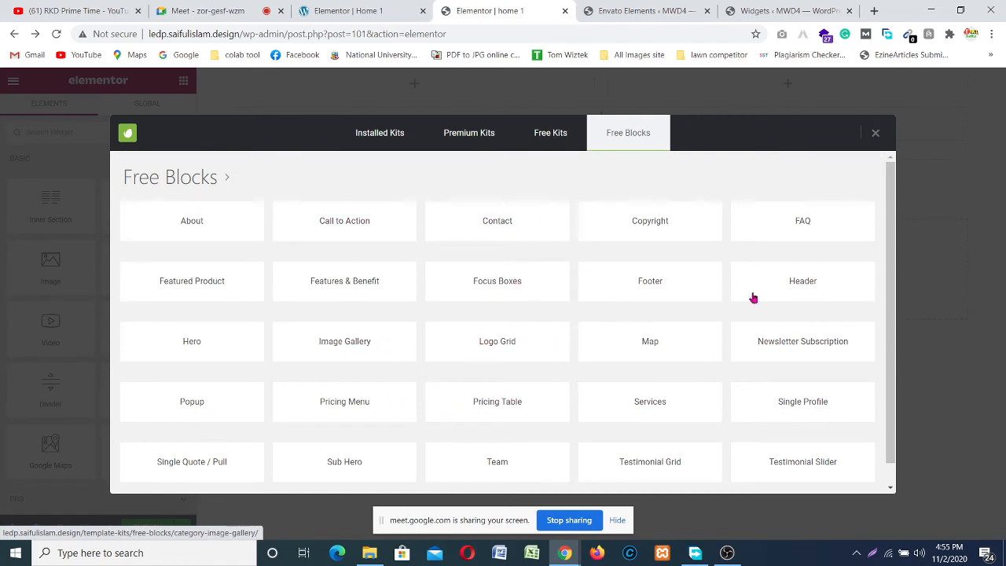
click(658, 298)
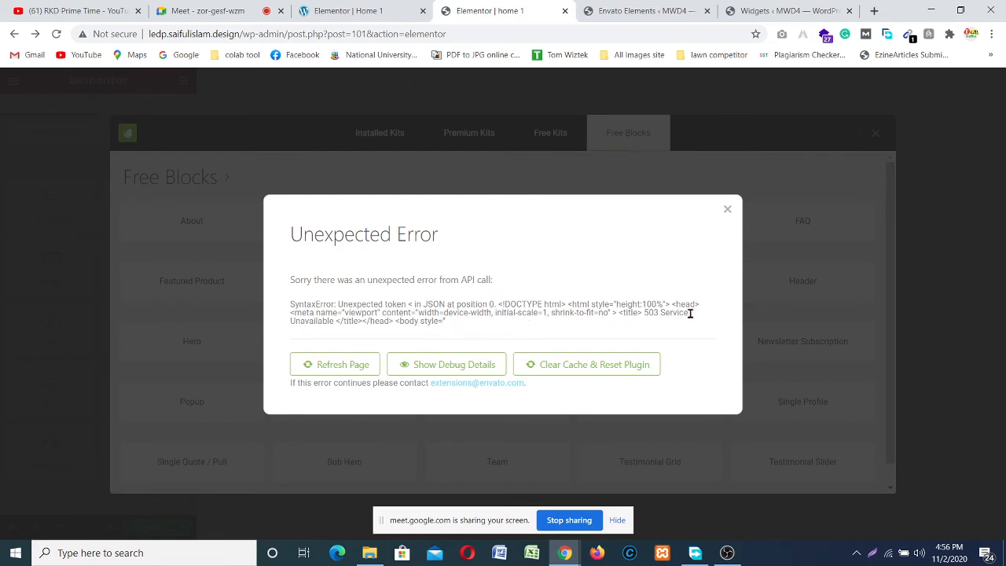
- Clear the cache and reset the Envato Elements plugin, accepting the data reset and the page reload
click(582, 368)
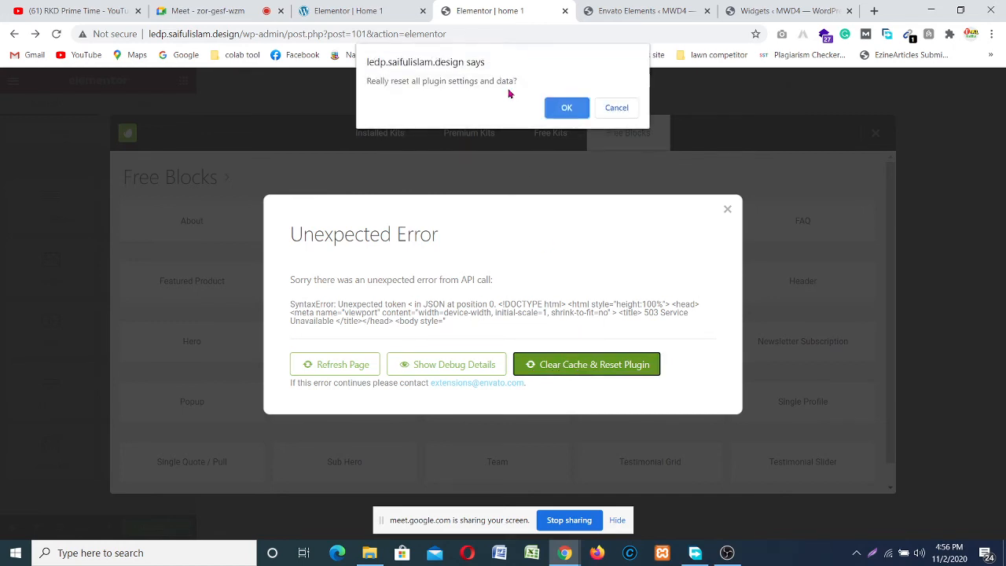
click(564, 116)
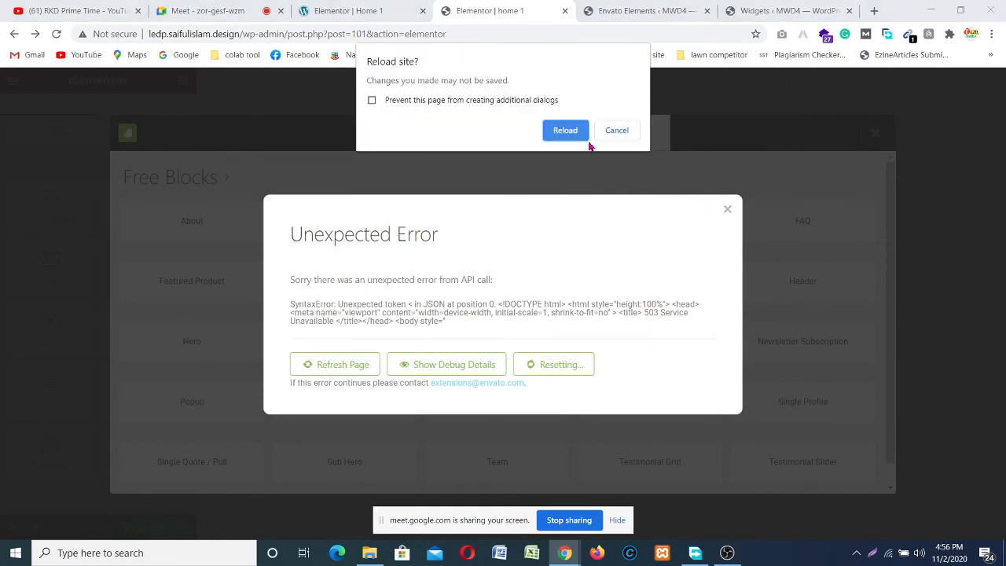
click(565, 130)
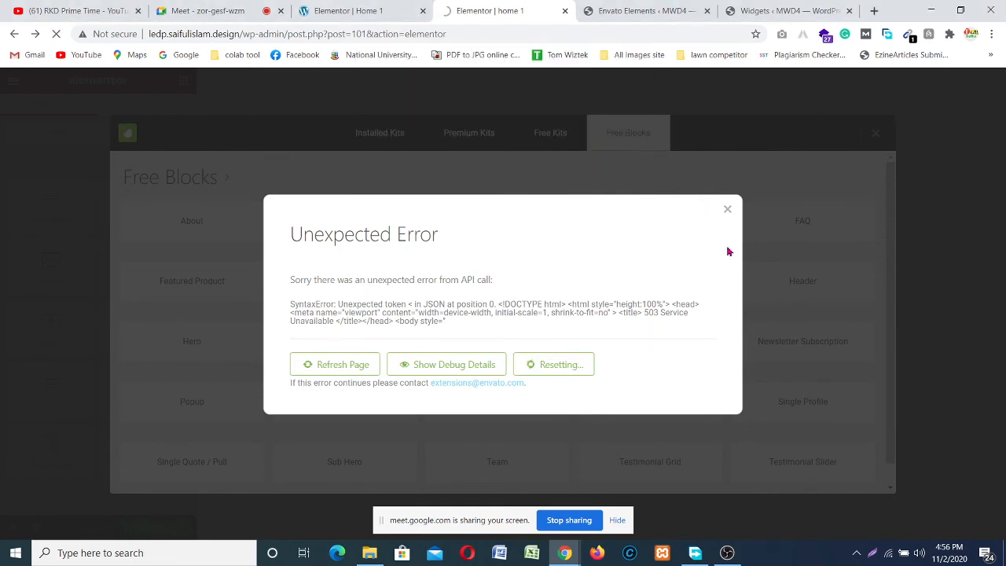
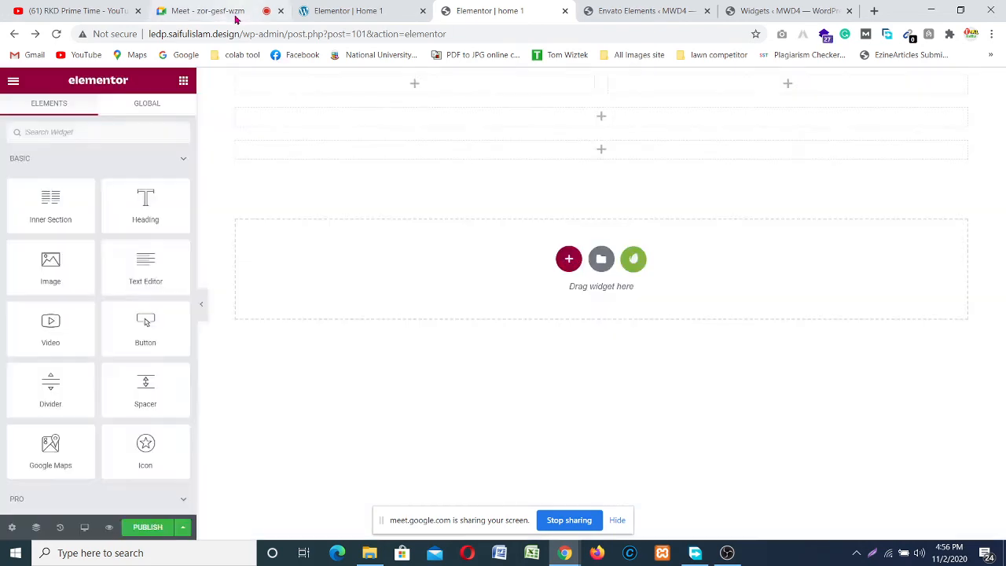
- Check the Google Meet call, return to the home 1 page and delete its remaining empty sections
click(235, 19)
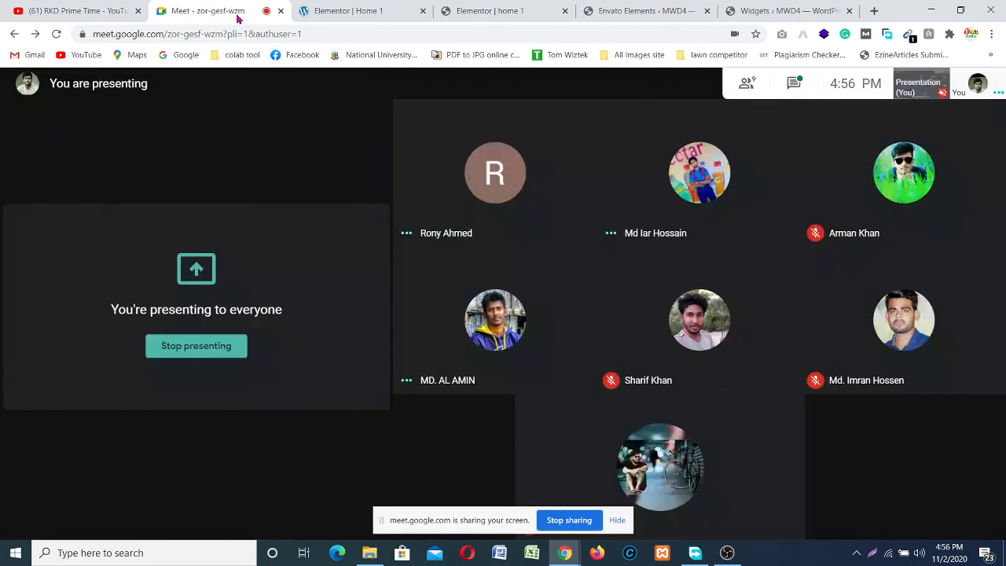
click(507, 14)
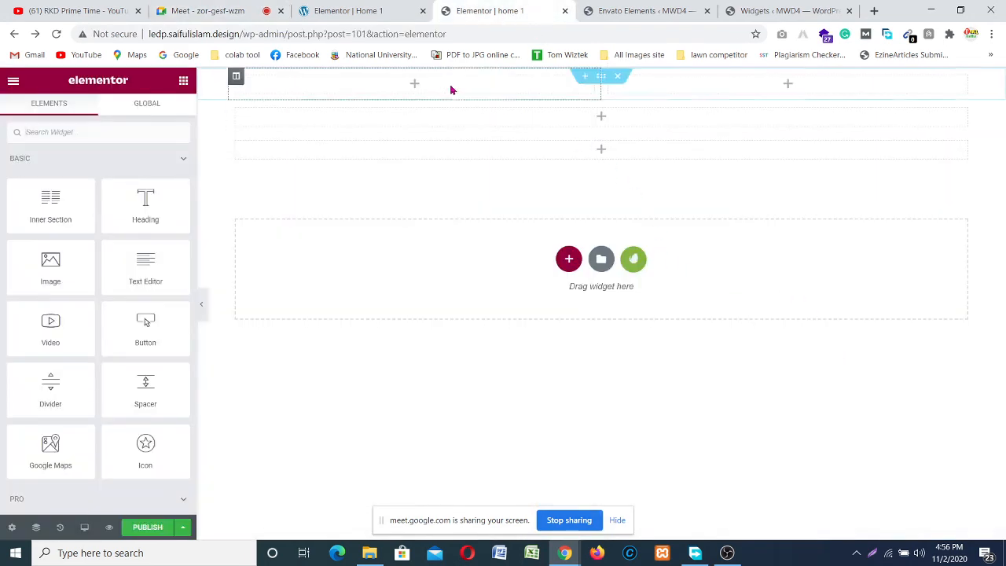
click(617, 78)
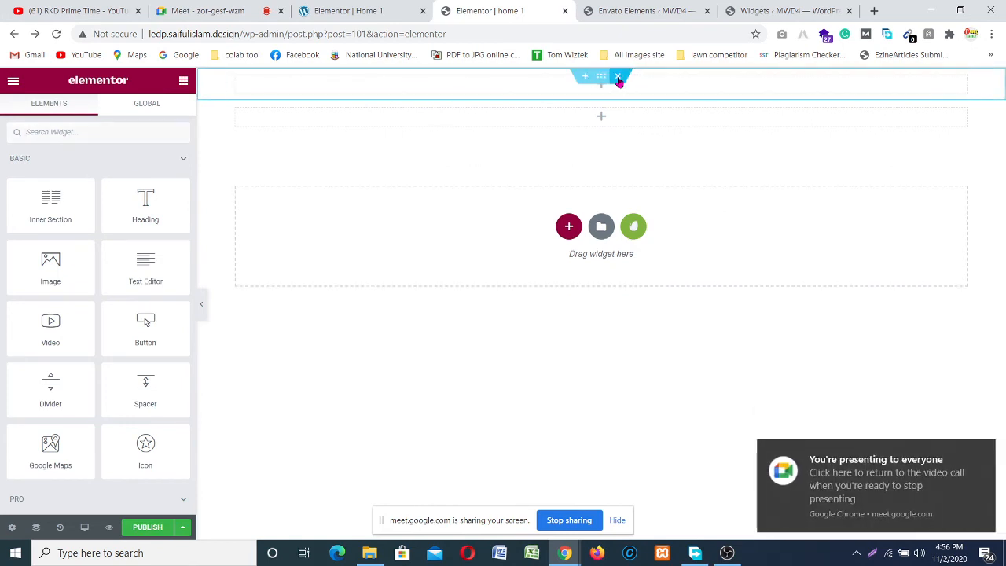
click(618, 78)
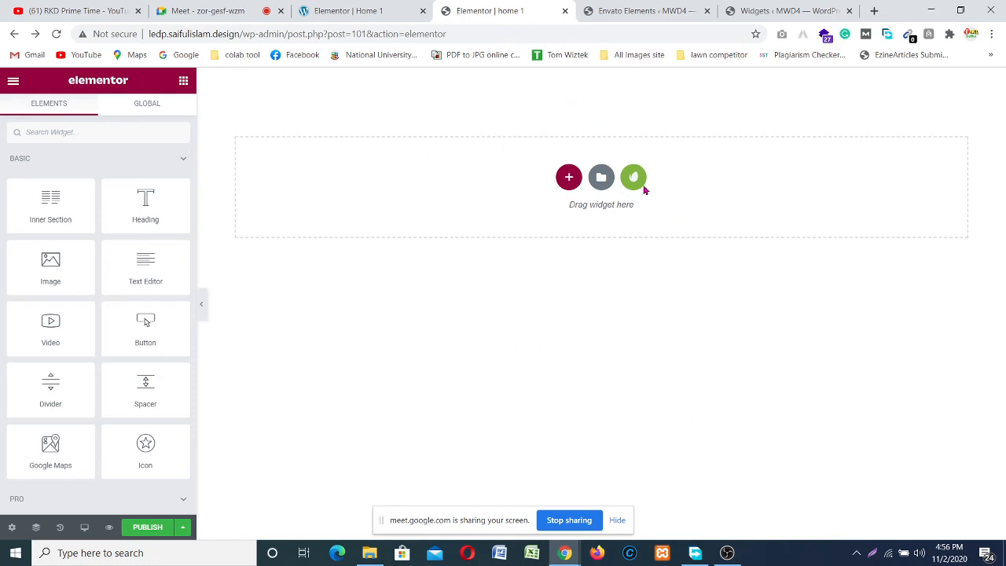
- Open the Header category of the Envato Free Blocks and examine the available header designs
click(634, 179)
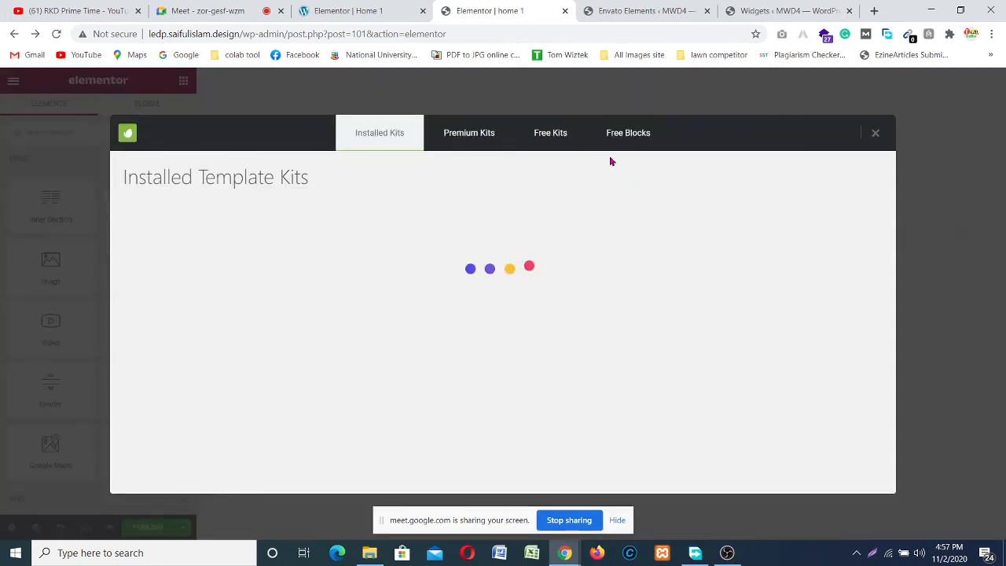
click(628, 138)
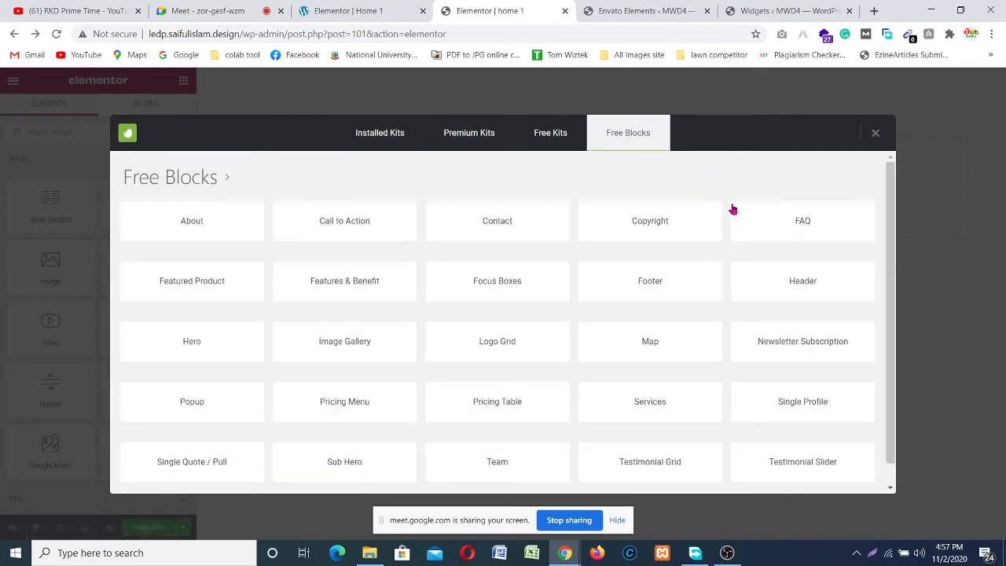
click(804, 284)
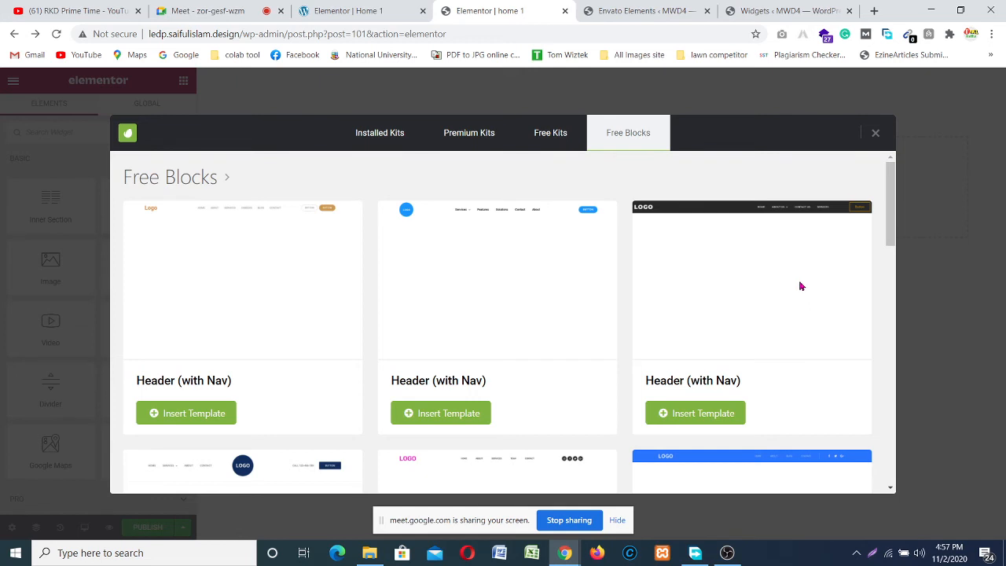
scroll(721, 295, down, 3)
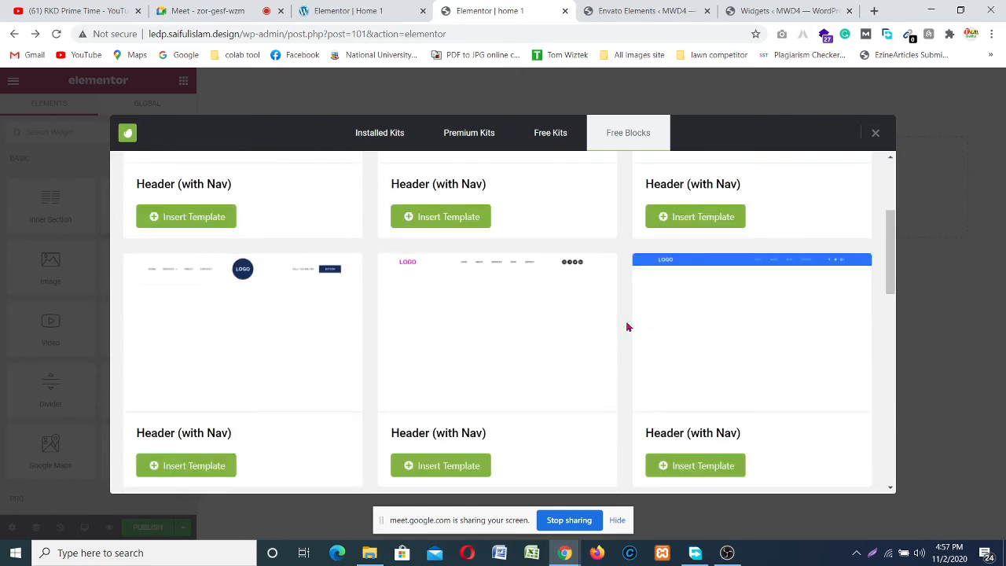
scroll(452, 373, down, 5)
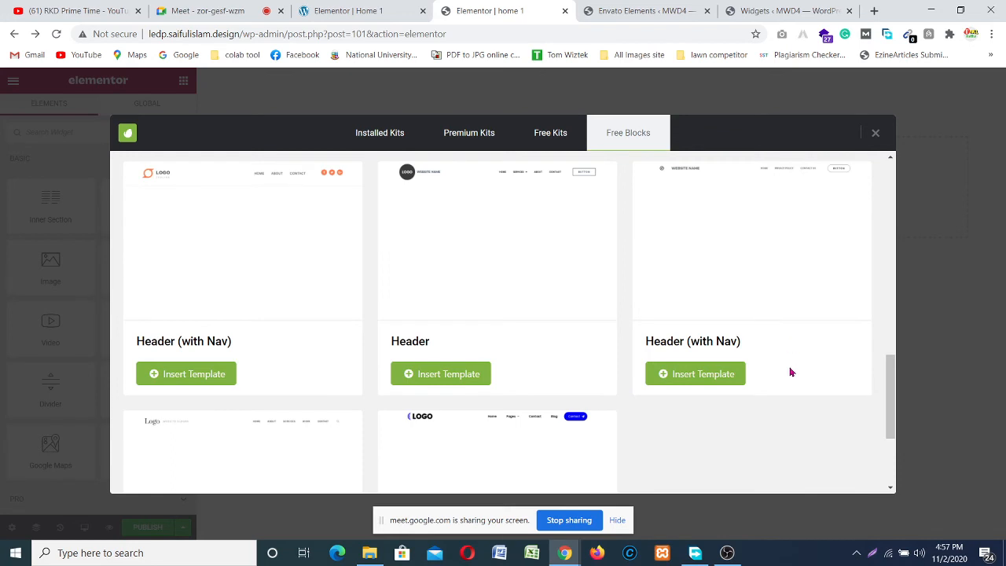
scroll(783, 385, down, 3)
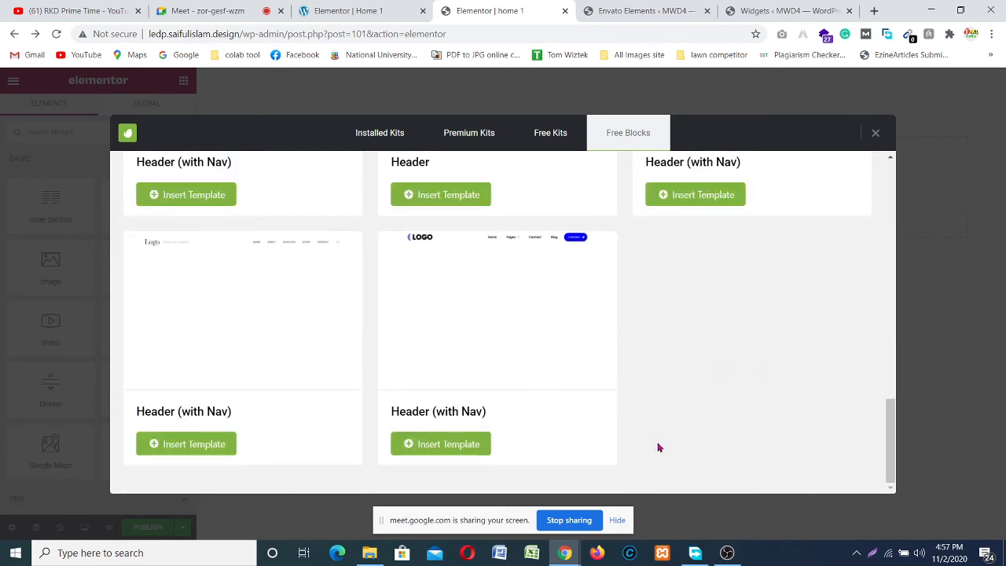
scroll(681, 399, up, 5)
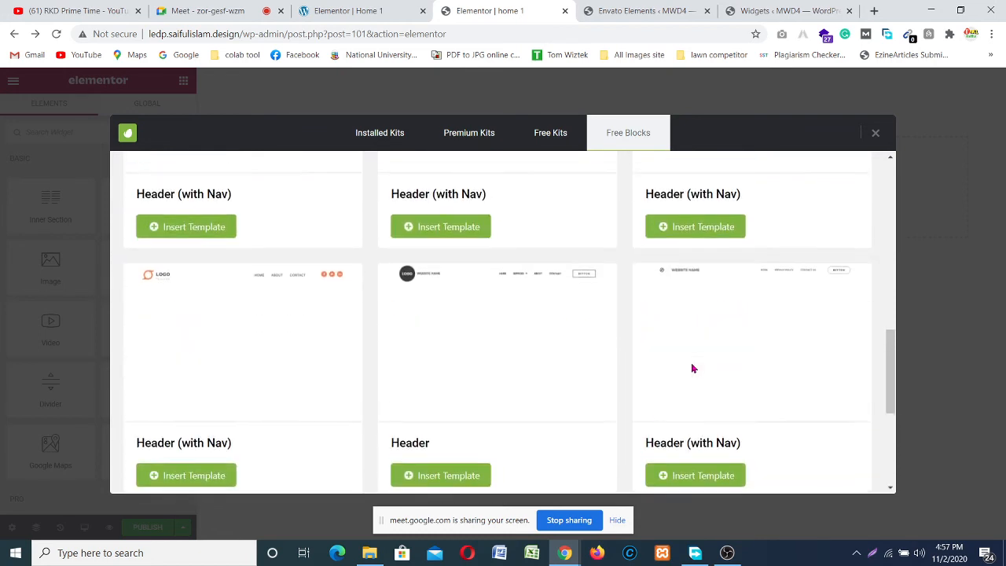
scroll(693, 368, up, 5)
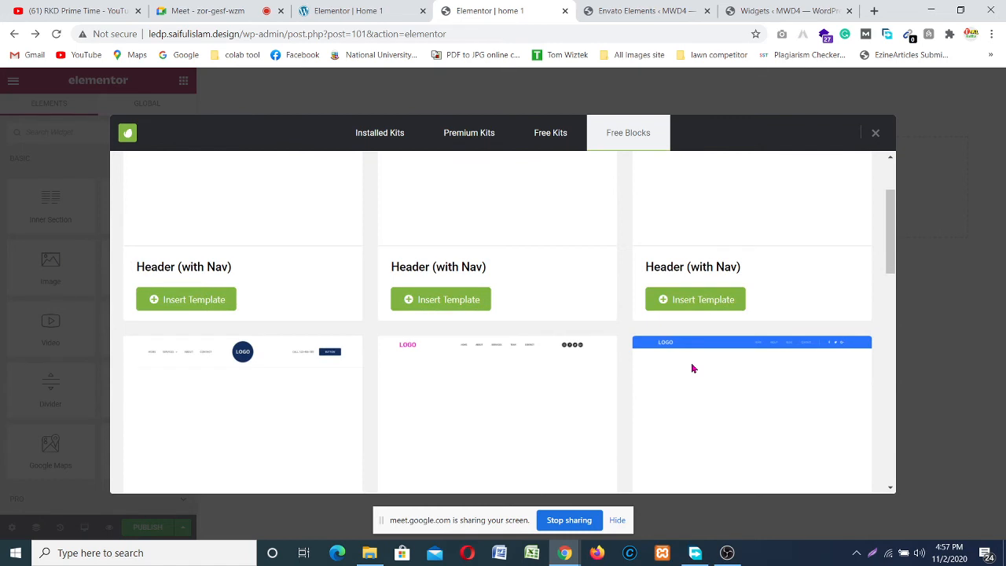
scroll(692, 368, up, 3)
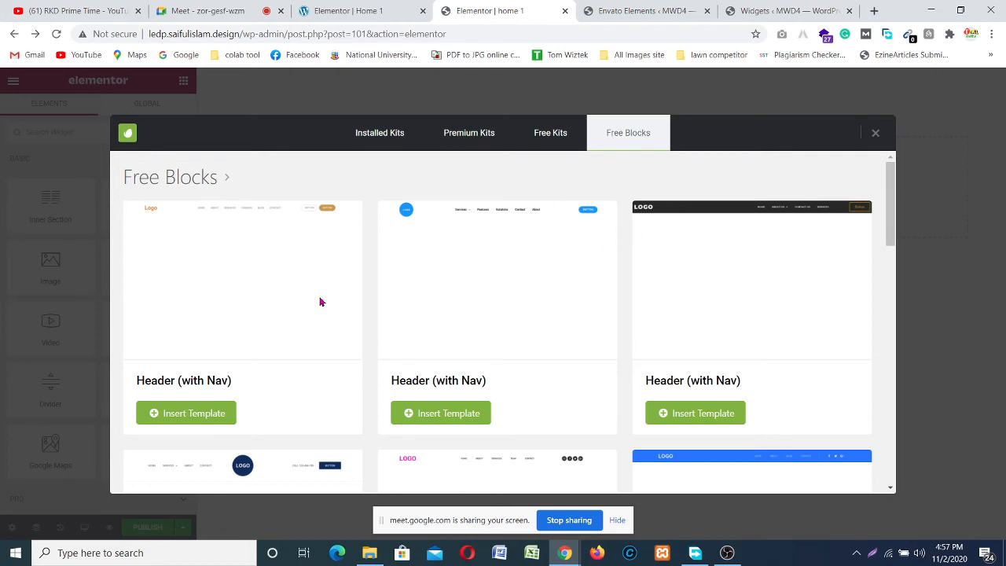
scroll(334, 330, down, 1)
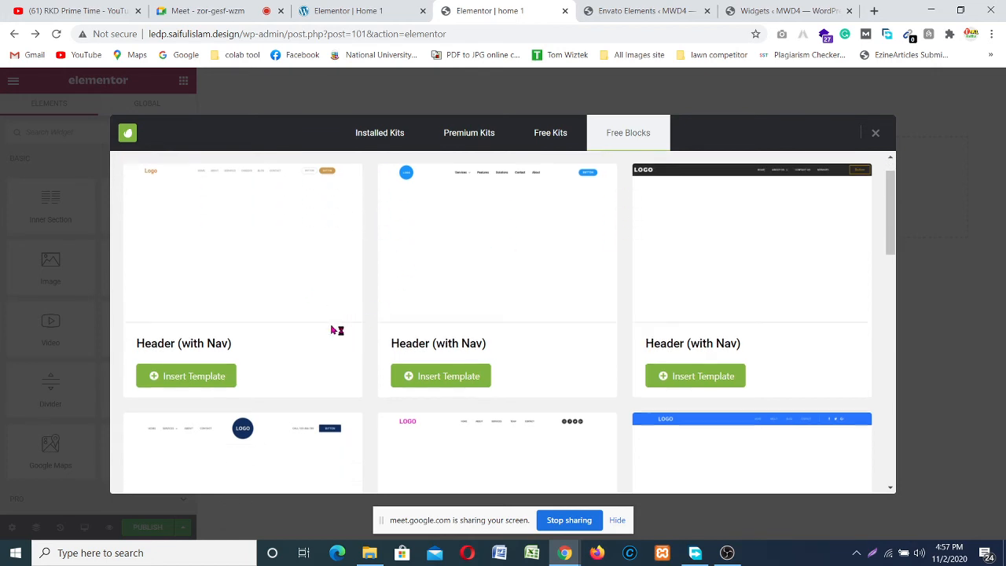
scroll(543, 338, up, 1)
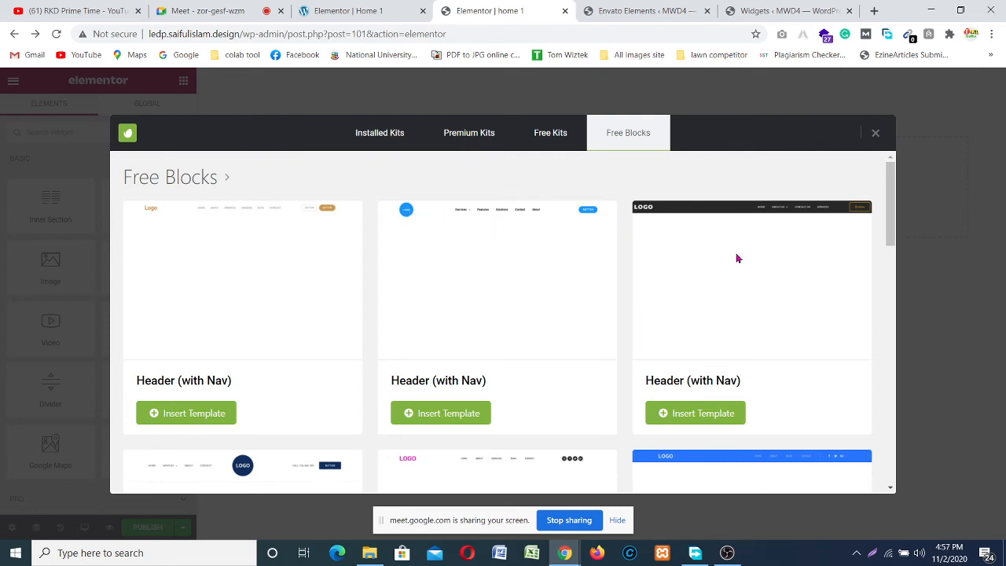
- Insert the free Header block with the round dark logo, WEBSITE NAME text and outlined button into the page
scroll(766, 364, down, 1)
scroll(763, 360, up, 1)
scroll(770, 297, down, 5)
scroll(605, 330, up, 2)
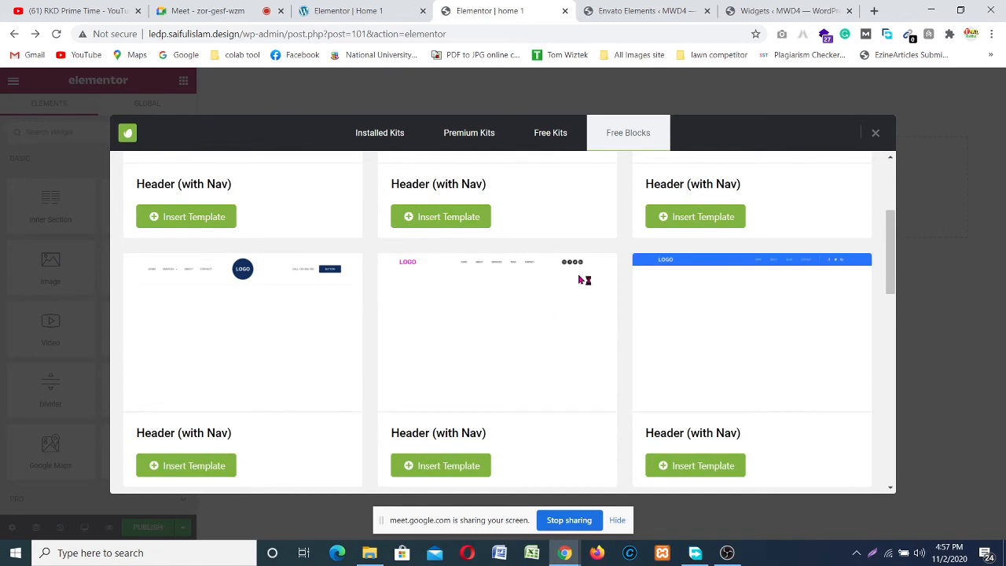
scroll(812, 287, down, 4)
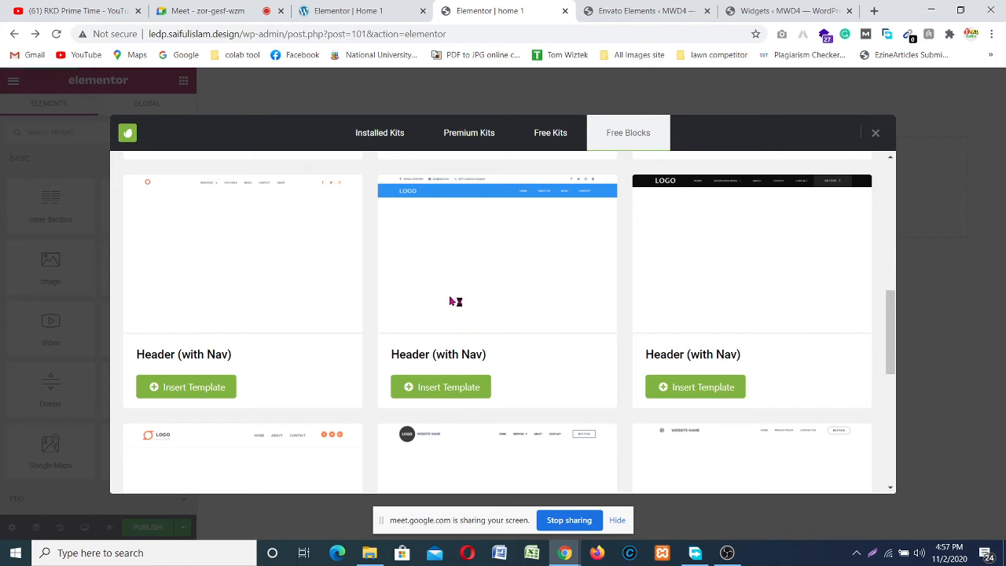
scroll(444, 413, down, 3)
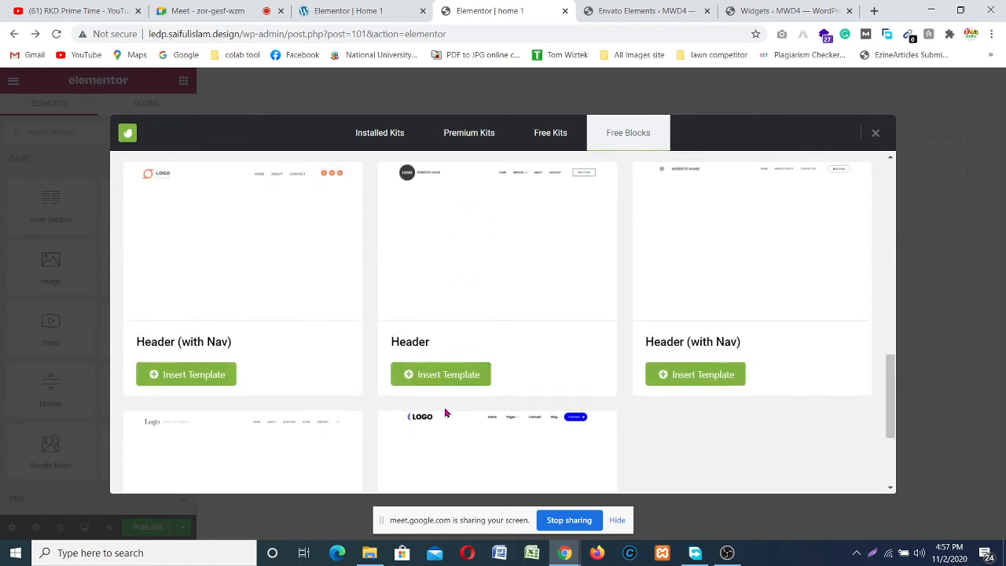
click(449, 439)
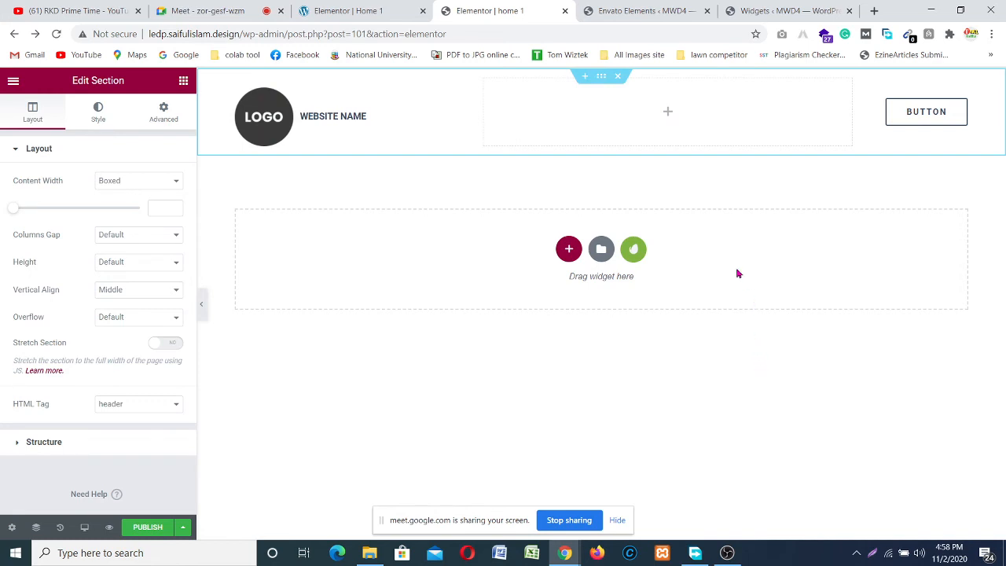
- Check the content settings of the header's outlined button and add a Button widget to the empty middle column
click(668, 115)
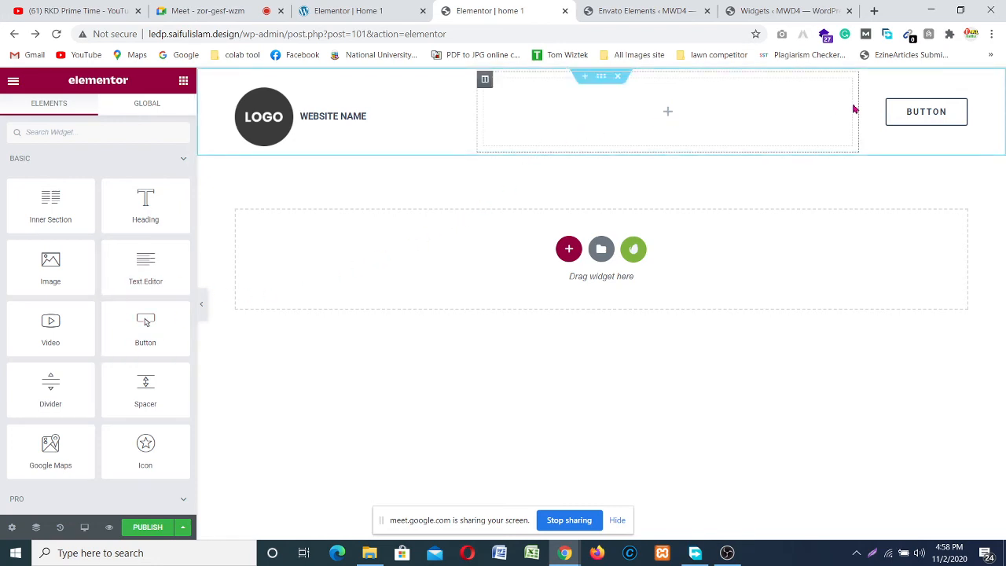
click(962, 106)
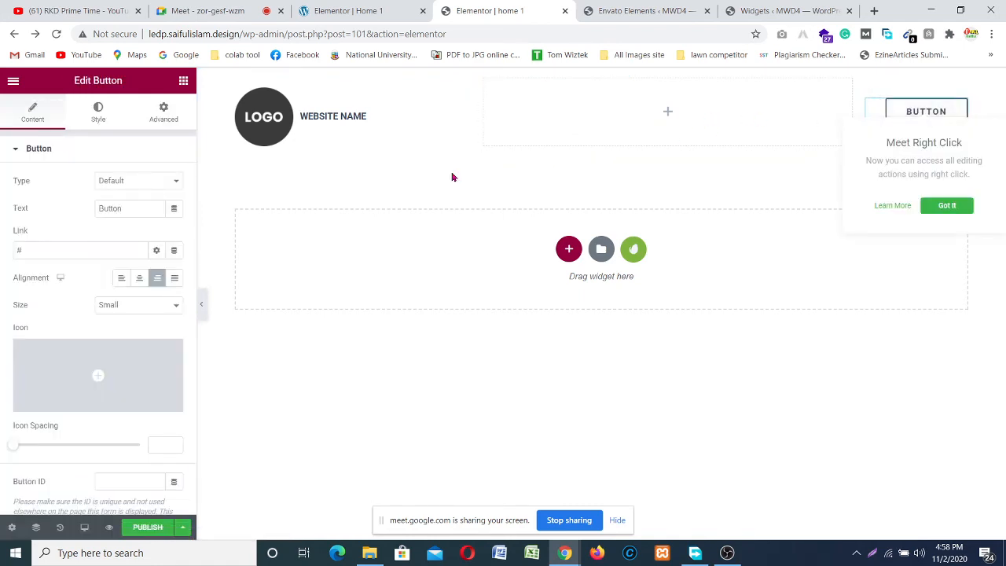
scroll(26, 191, down, 1)
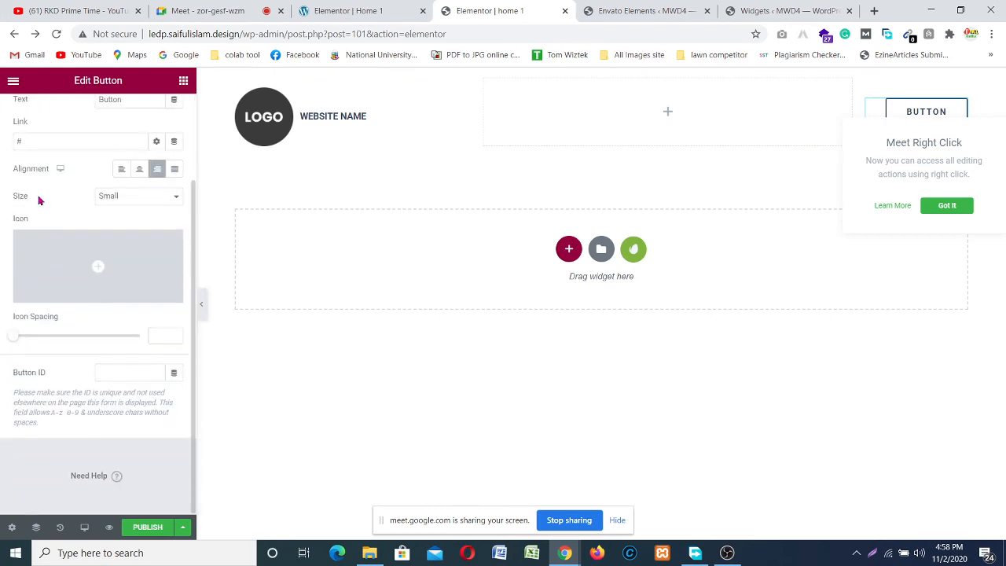
scroll(41, 201, up, 1)
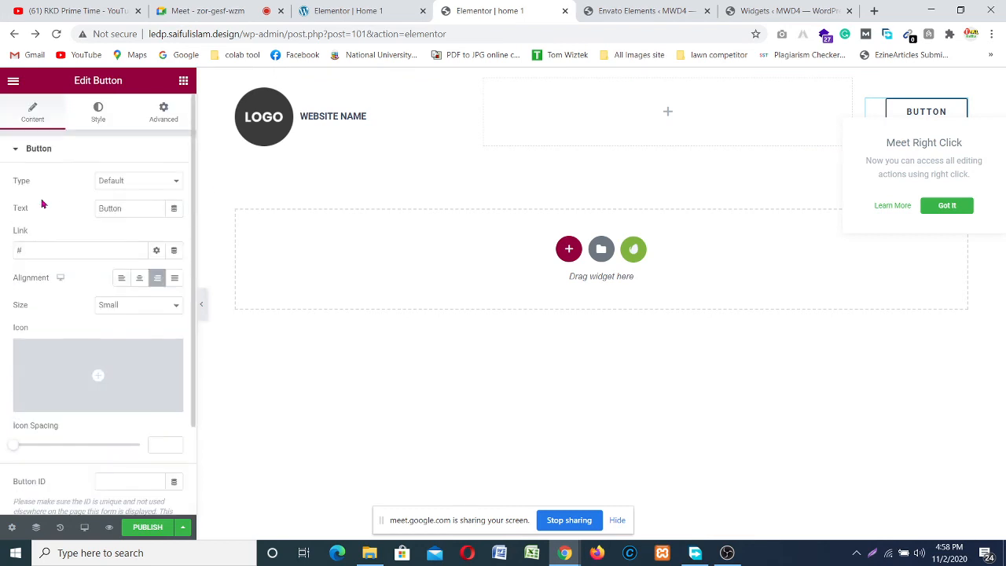
click(668, 114)
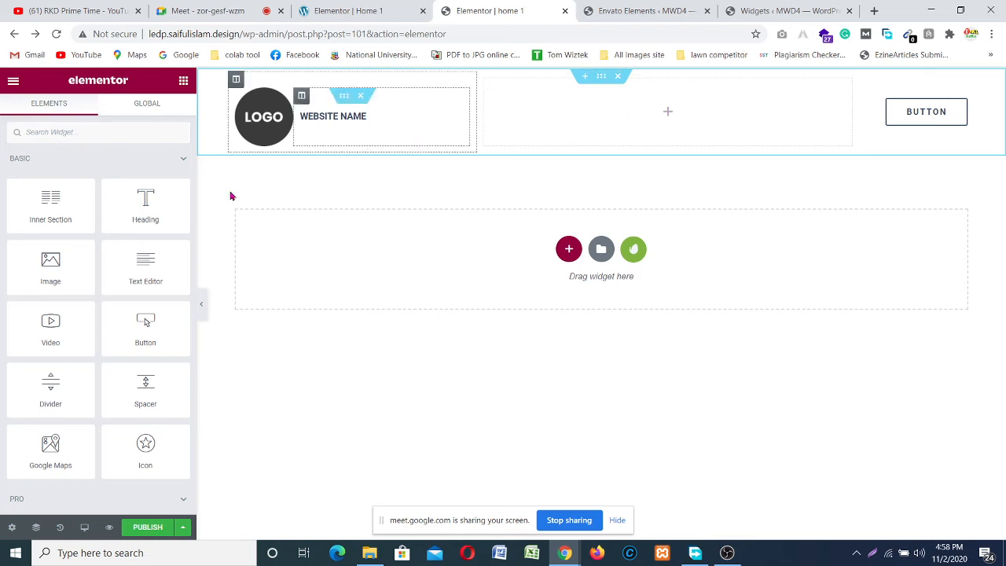
drag(145, 329, 651, 114)
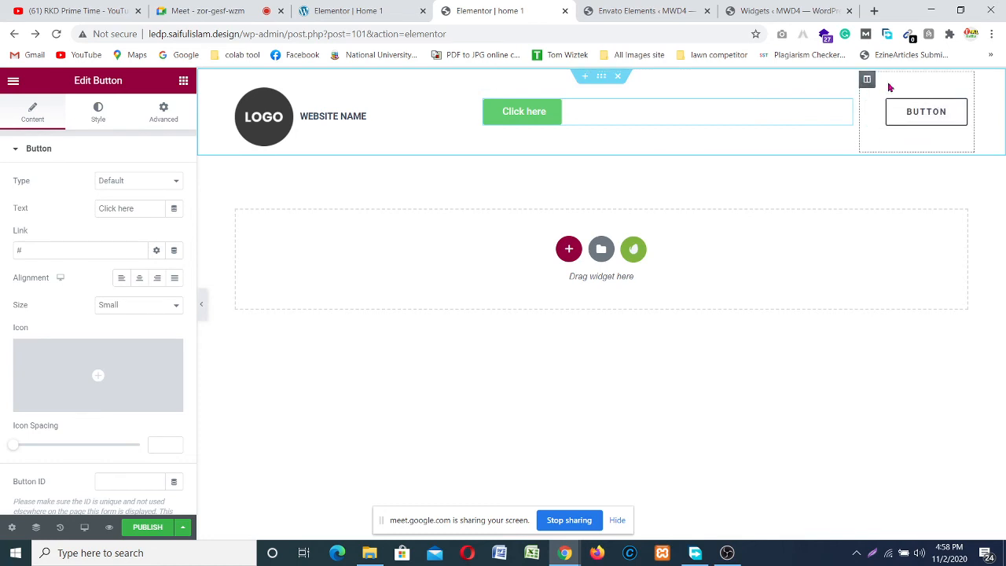
- Check the settings of both header buttons and delete the whole header section
click(962, 107)
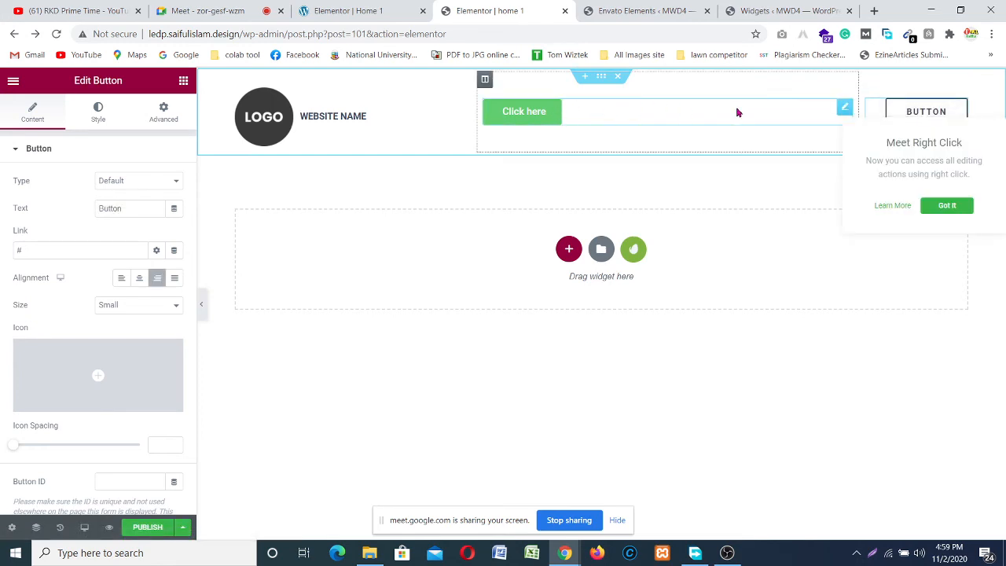
click(558, 111)
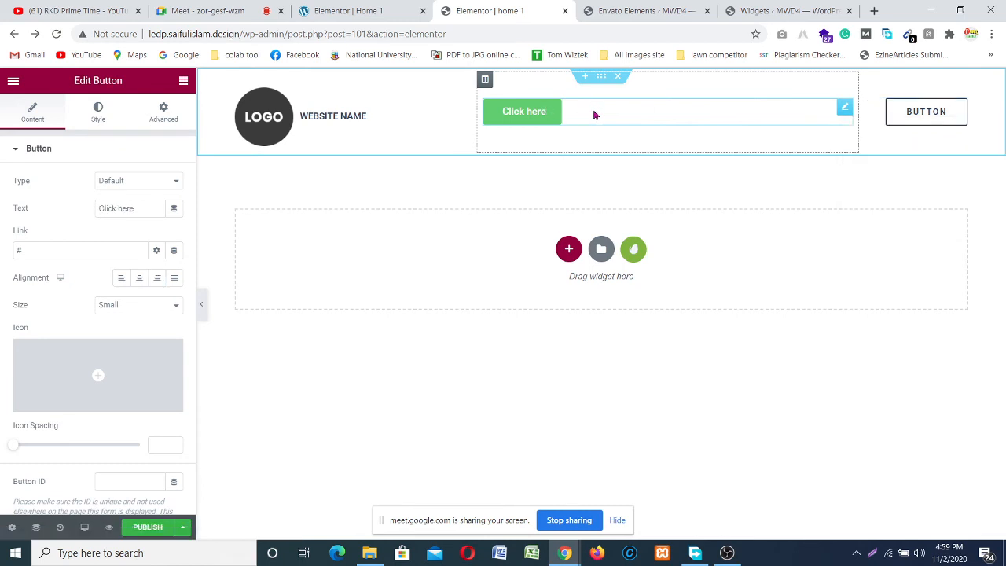
click(620, 80)
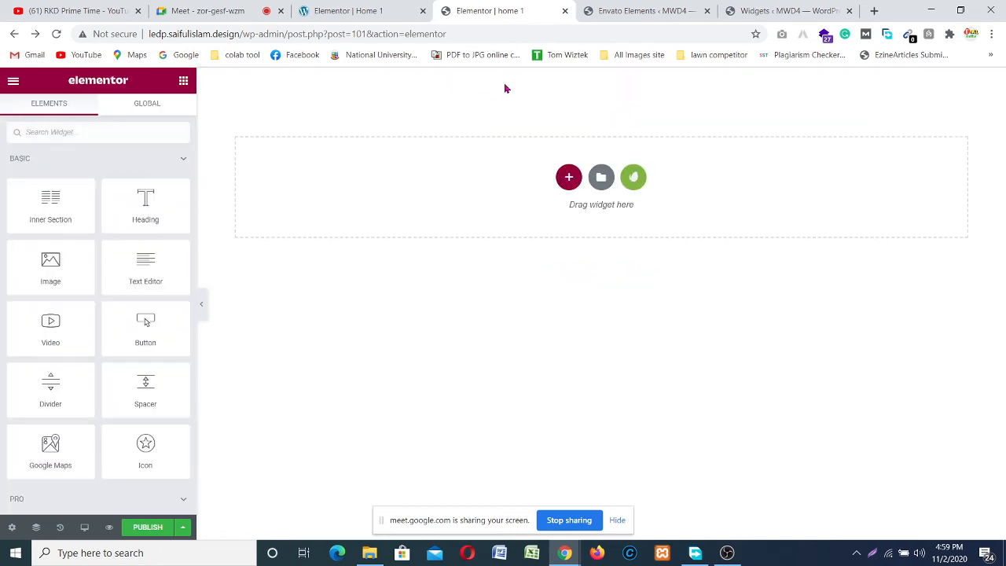
- Reopen the Header category of the Envato Free Blocks and compare the available Header (with Nav) designs
click(639, 181)
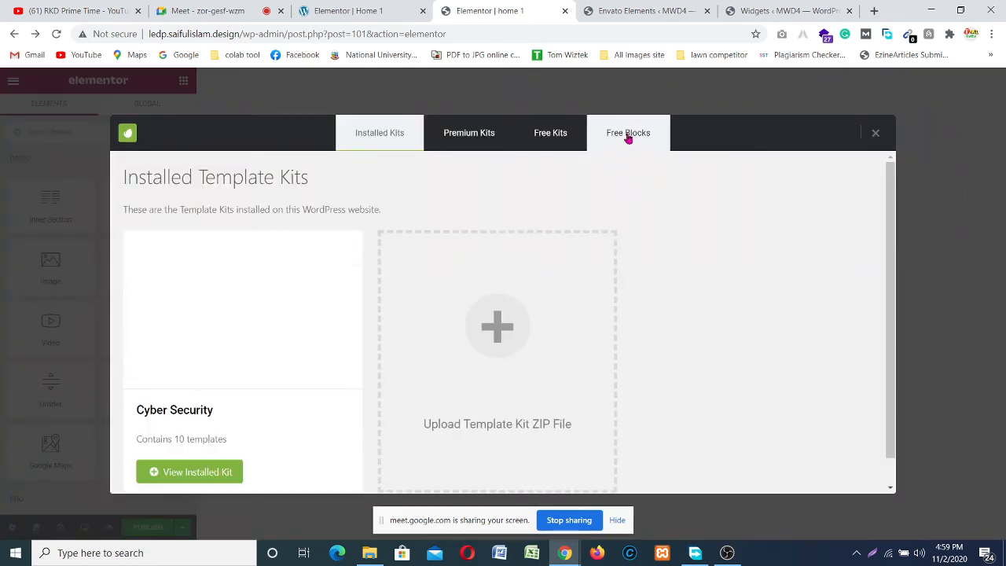
click(628, 136)
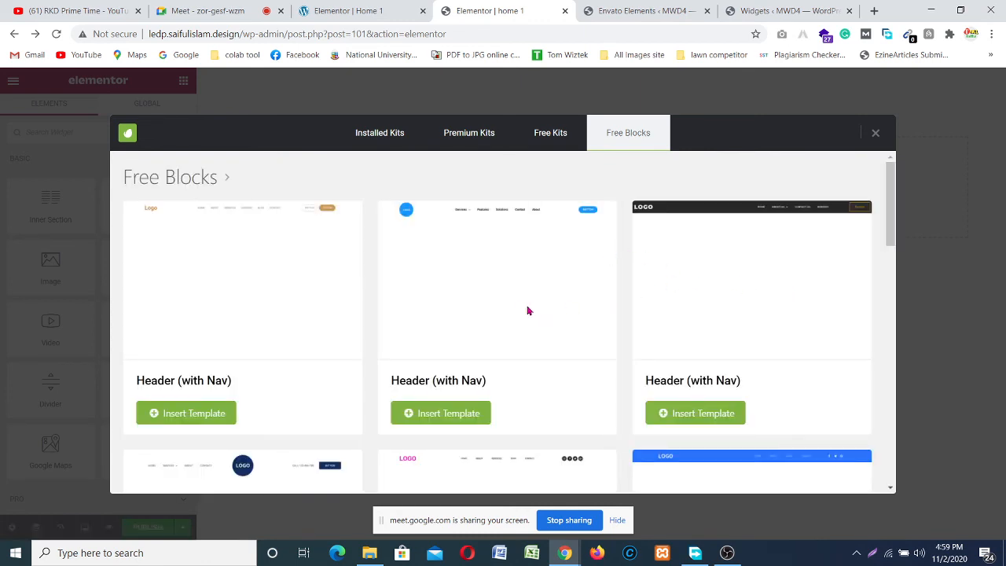
scroll(433, 319, down, 5)
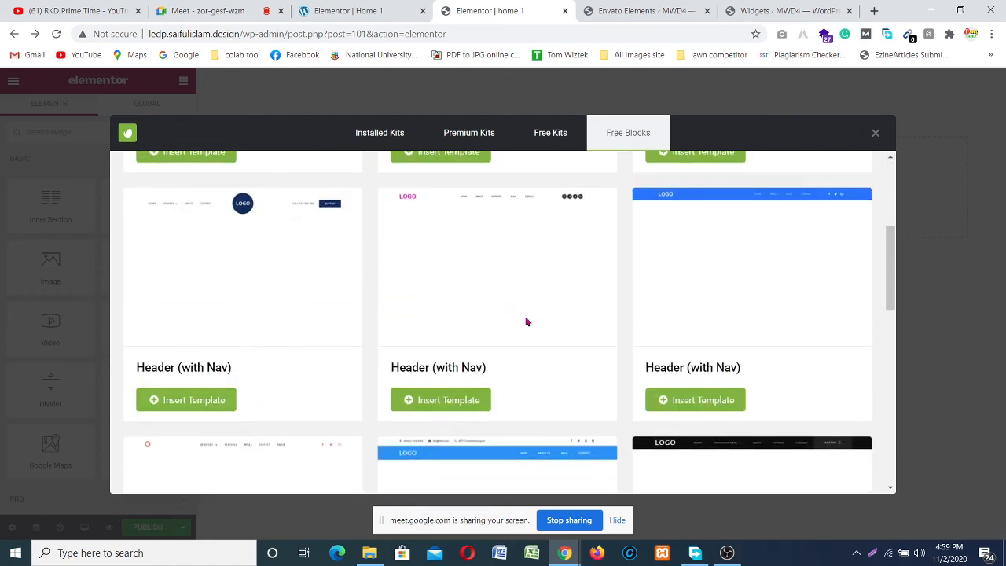
scroll(487, 319, down, 3)
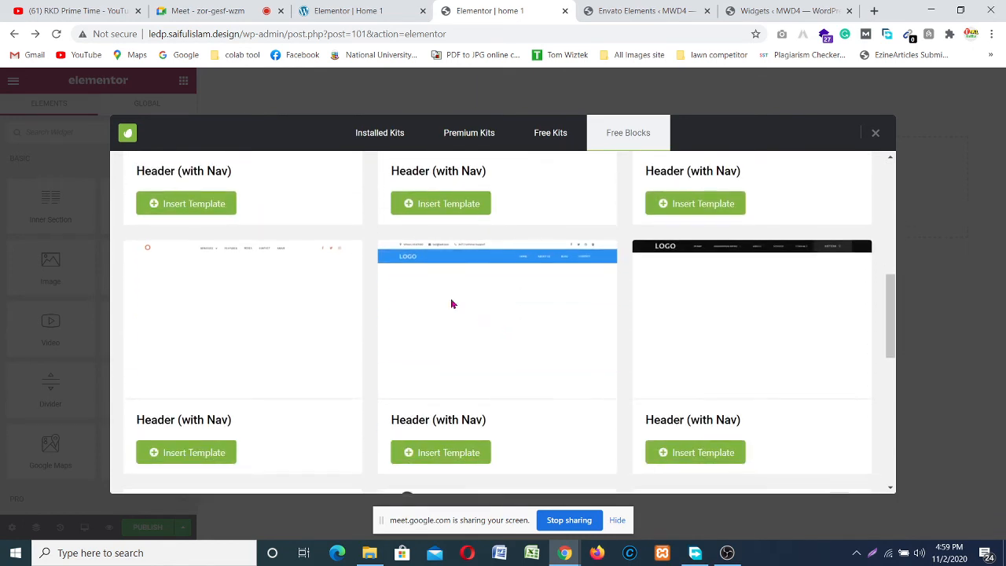
scroll(511, 275, down, 1)
scroll(550, 283, down, 5)
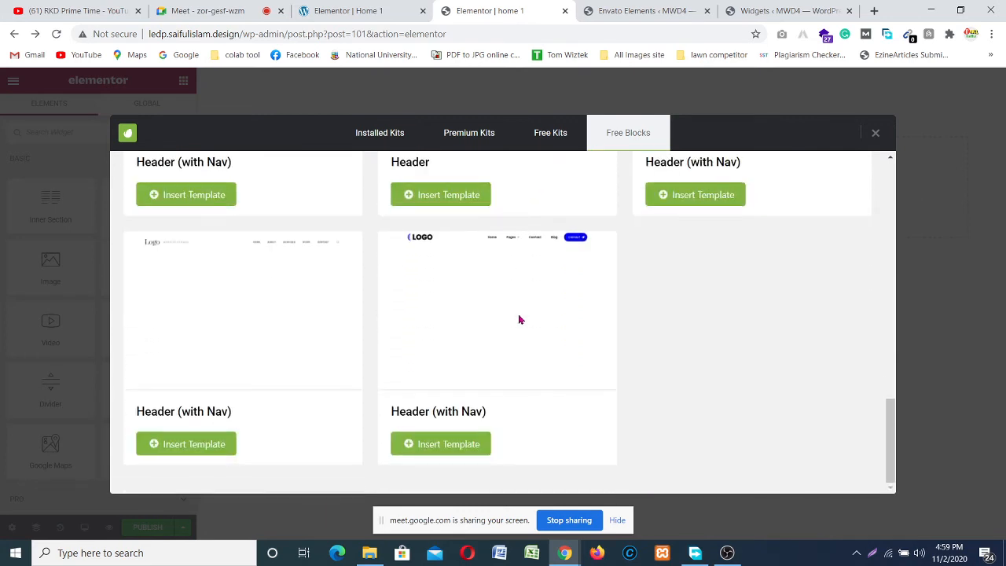
scroll(519, 319, up, 4)
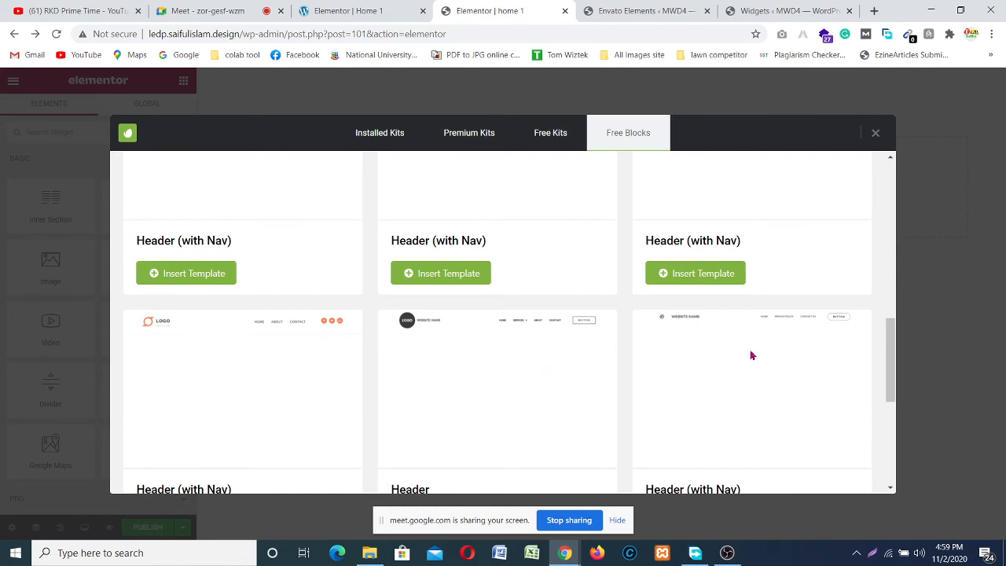
scroll(752, 358, up, 2)
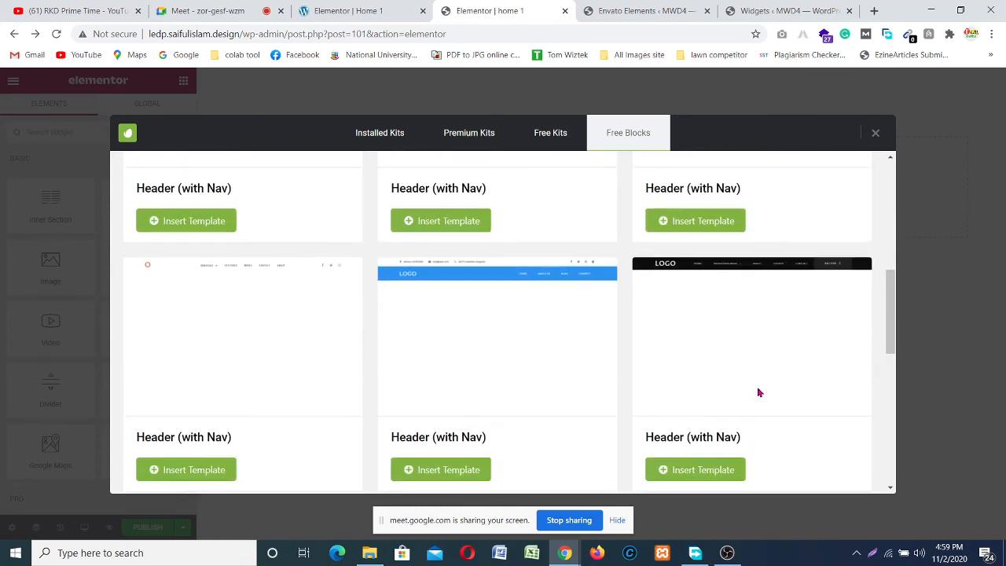
scroll(759, 393, down, 1)
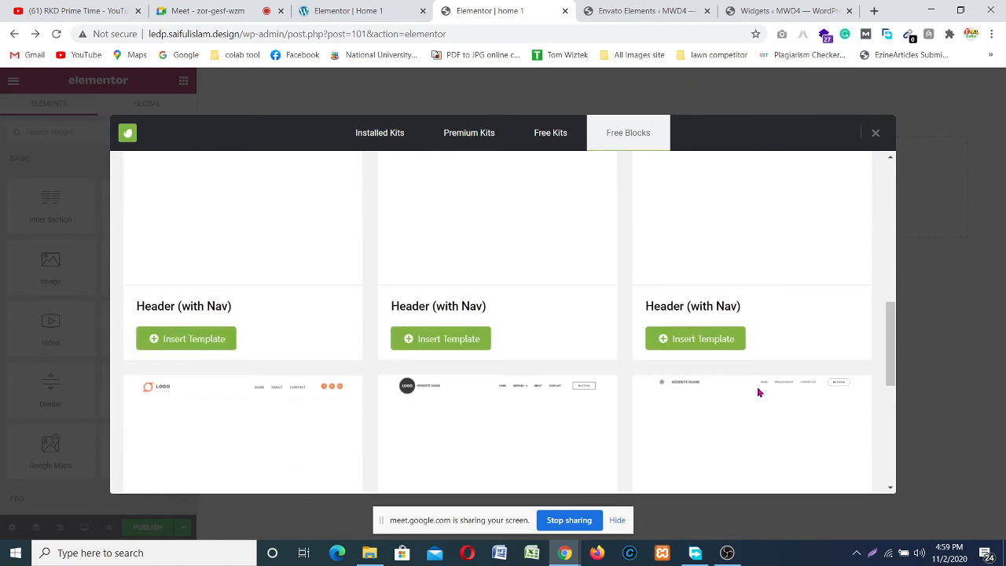
scroll(759, 392, up, 2)
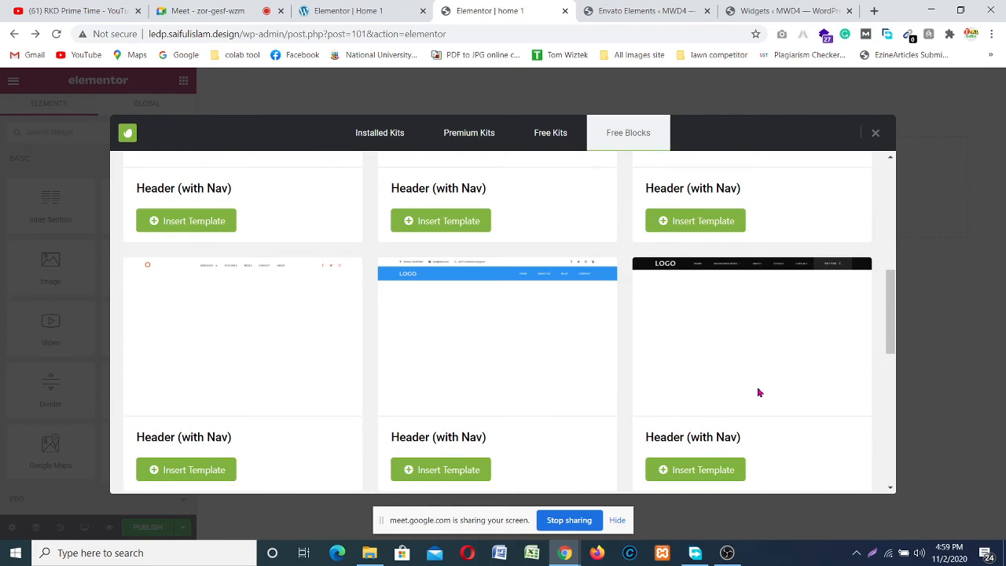
- Insert the Header (with Nav) block with the solid blue bar, white LOGO text and social icons into the page
scroll(759, 393, up, 1)
scroll(759, 393, up, 3)
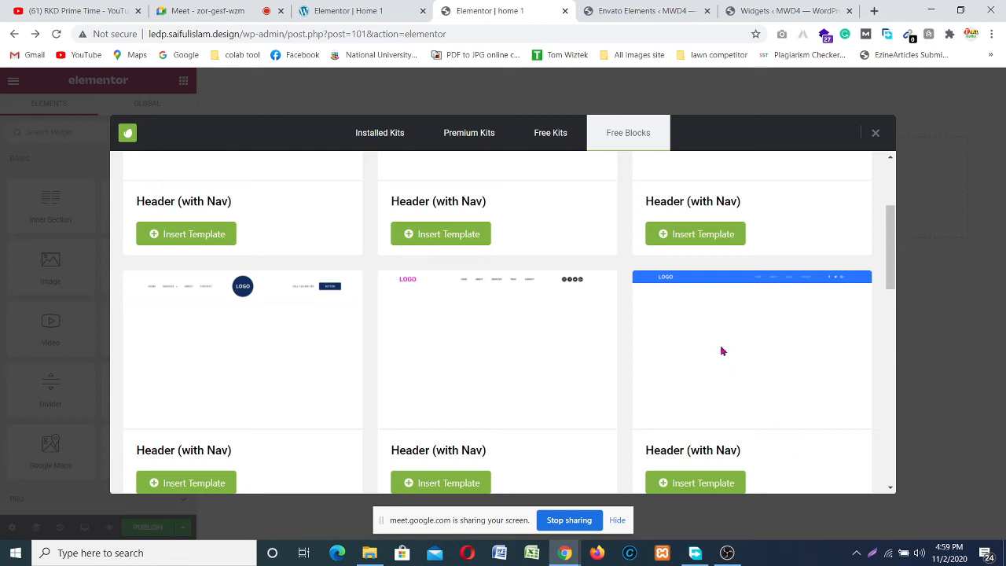
scroll(673, 346, down, 1)
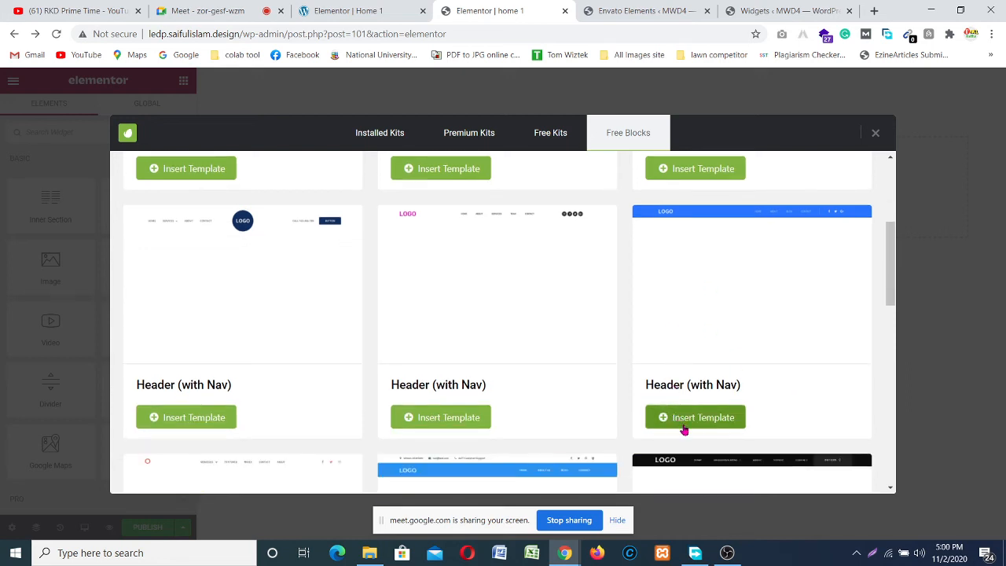
scroll(535, 385, down, 1)
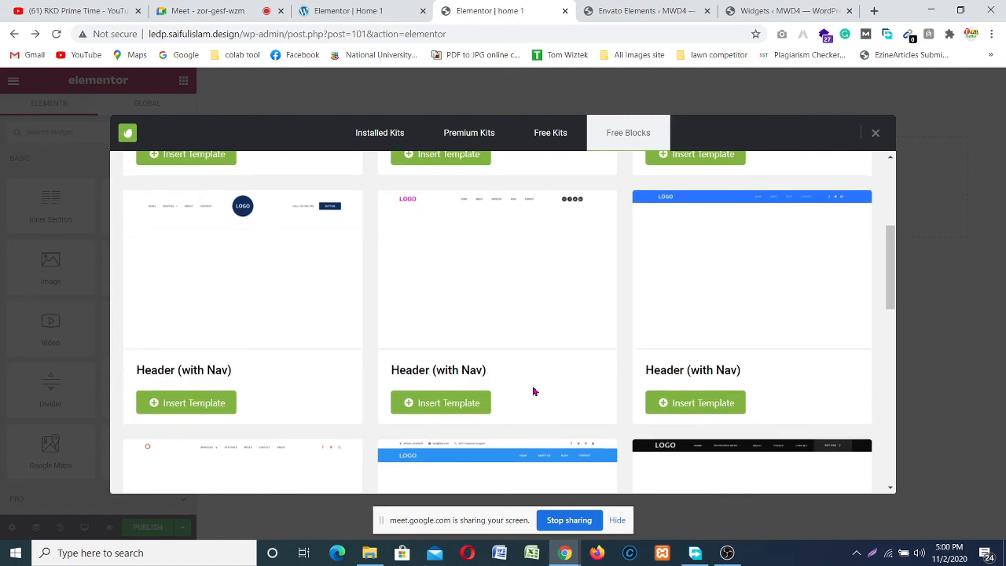
scroll(628, 355, up, 1)
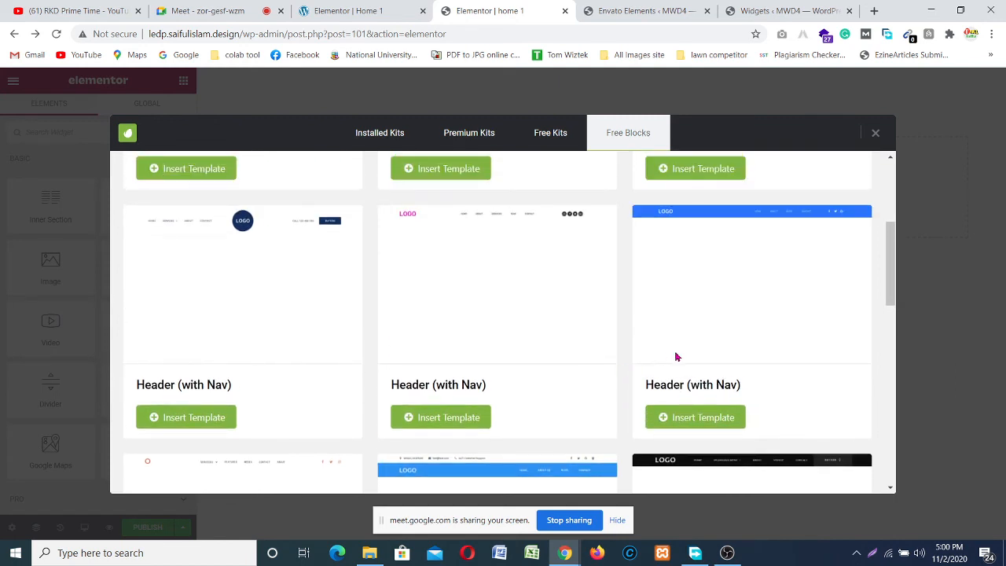
click(727, 409)
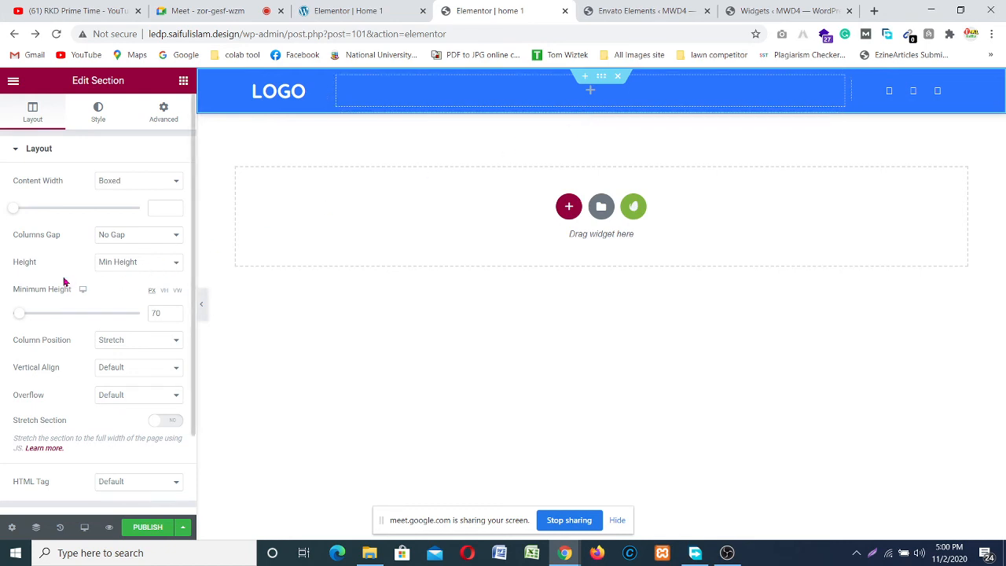
- Return to the widget list and expand its WordPress category
click(184, 82)
scroll(91, 189, down, 3)
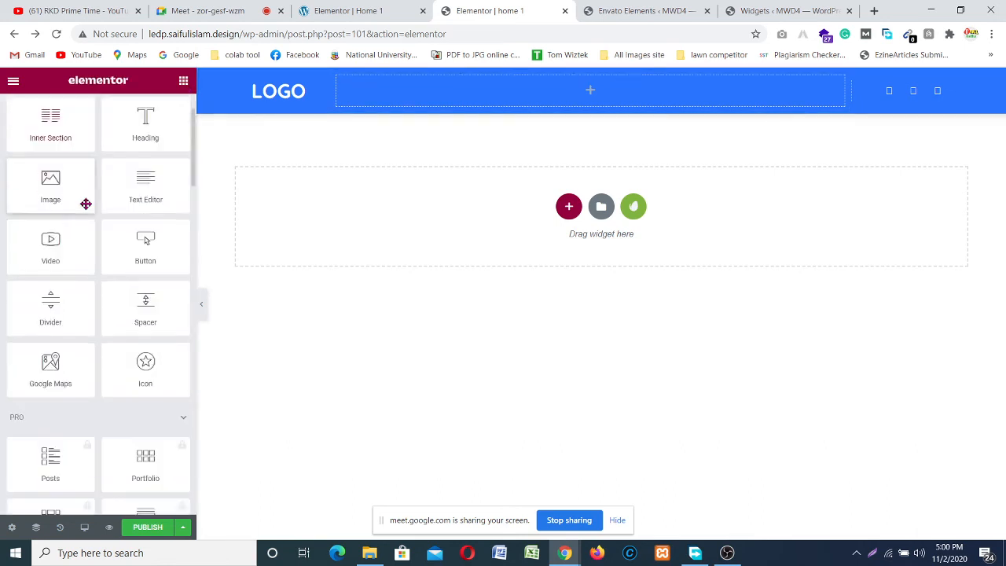
scroll(83, 211, down, 5)
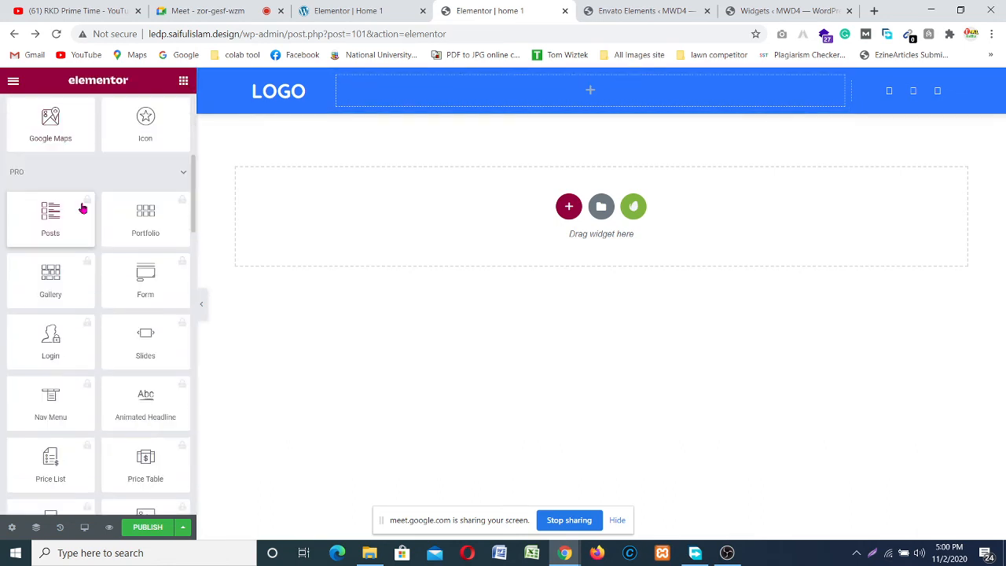
scroll(82, 216, down, 10)
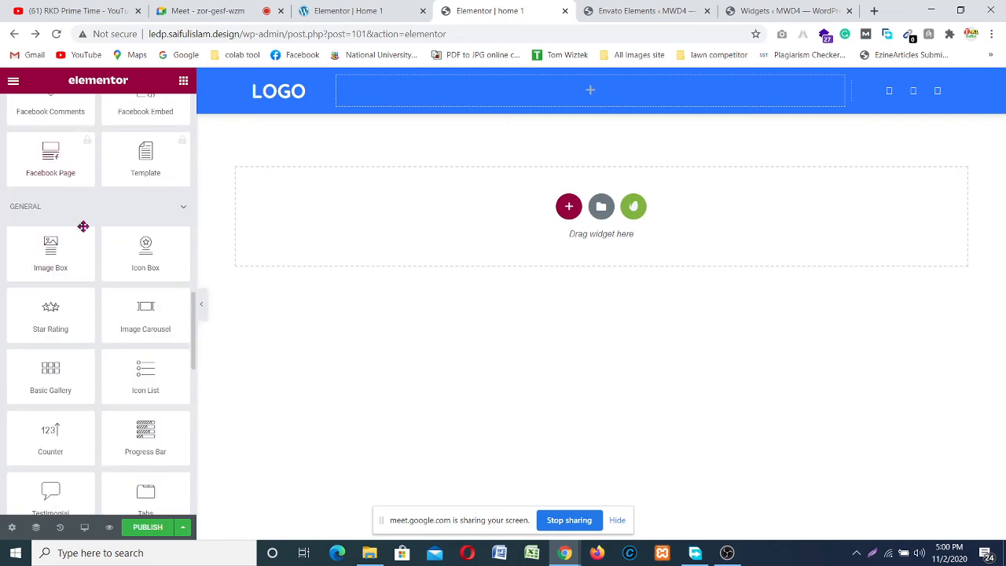
scroll(83, 229, down, 10)
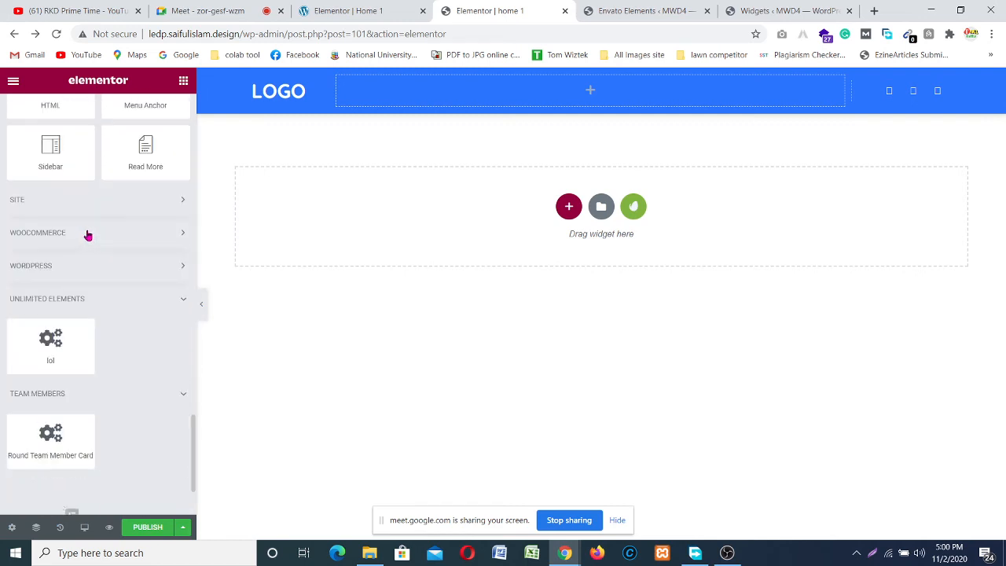
click(179, 266)
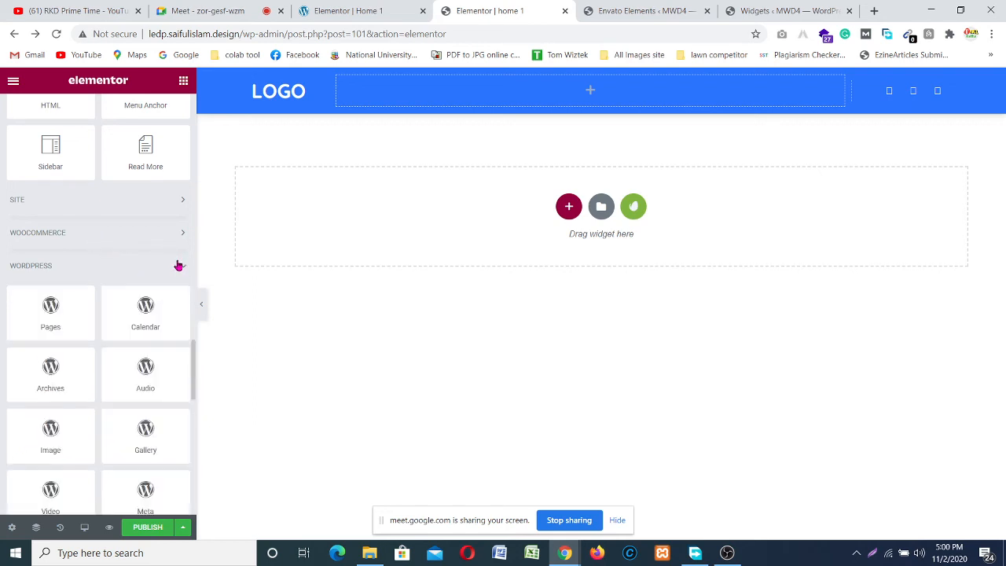
- Add the WordPress Navigation Menu widget to the blue header's empty middle column and assign Main Menu to it
scroll(108, 279, down, 3)
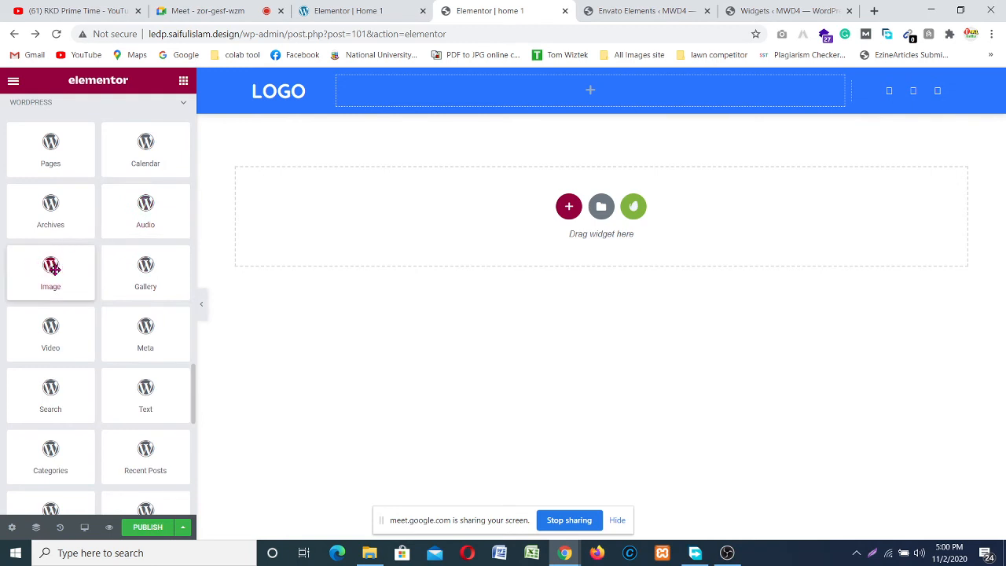
scroll(102, 338, down, 1)
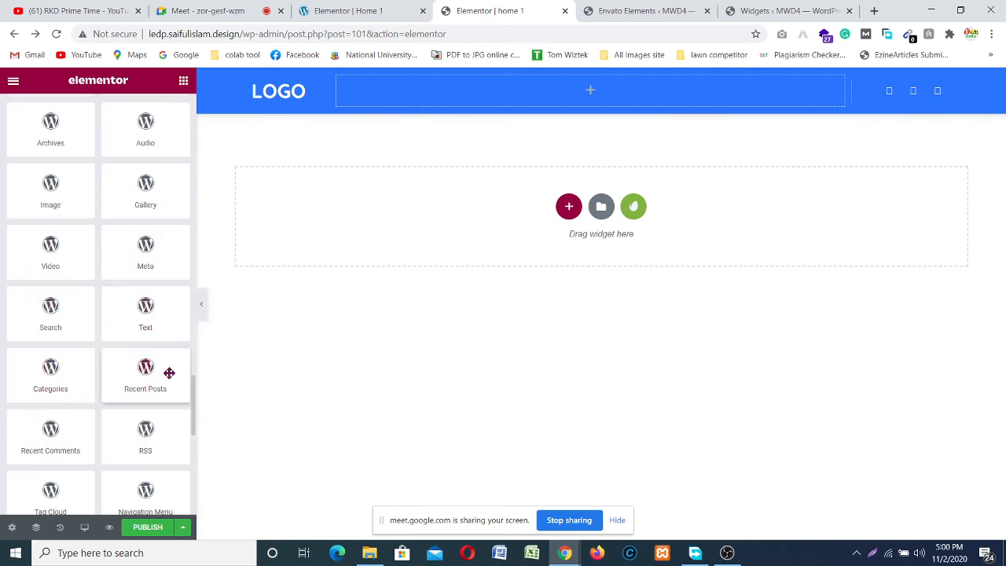
scroll(117, 374, down, 1)
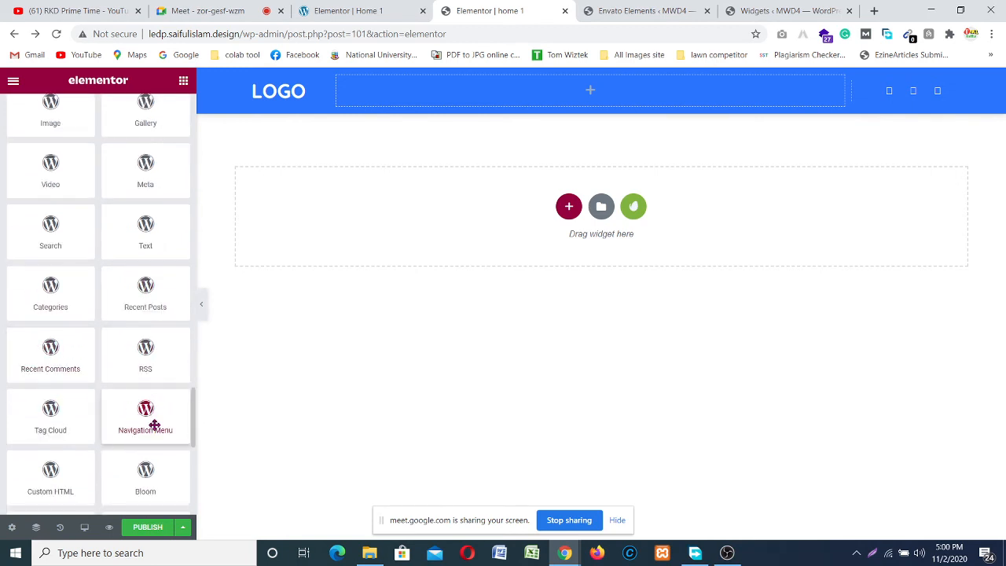
scroll(150, 421, down, 1)
scroll(154, 358, down, 2)
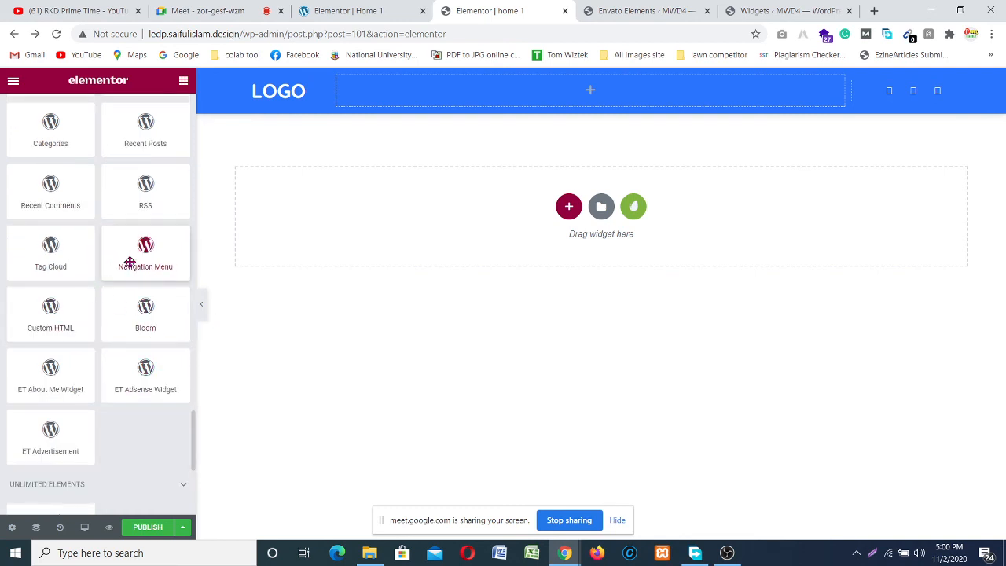
drag(128, 260, 559, 95)
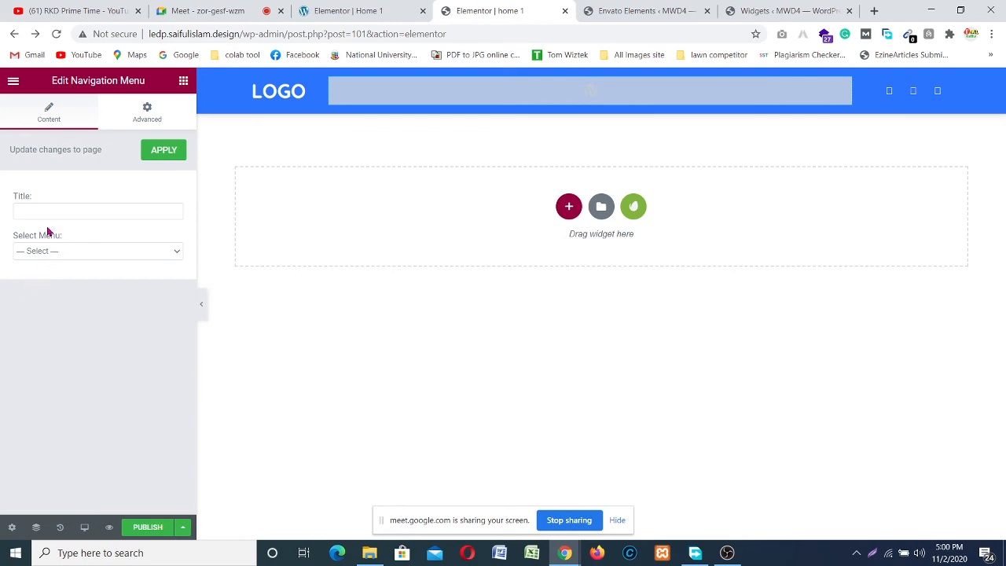
click(148, 249)
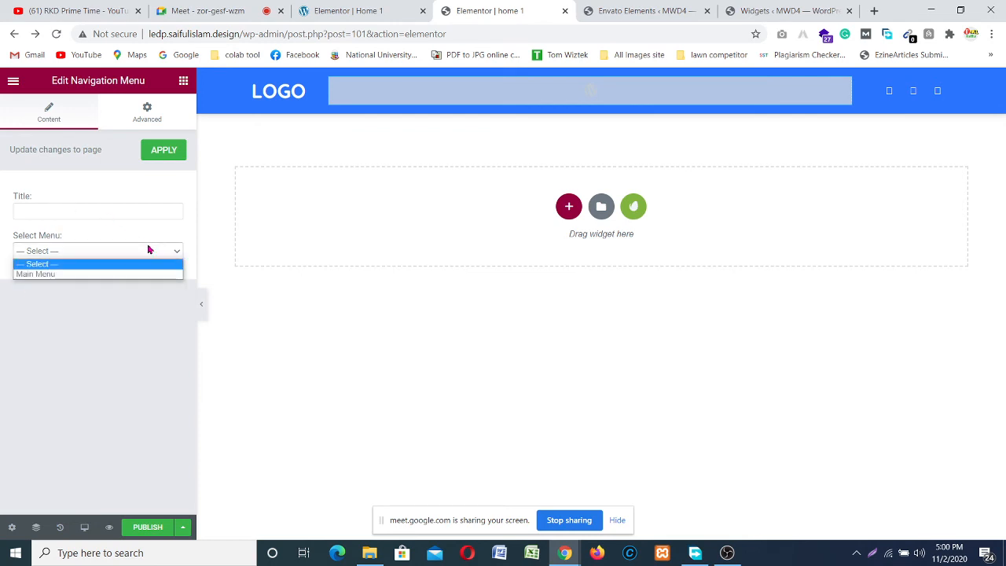
click(73, 274)
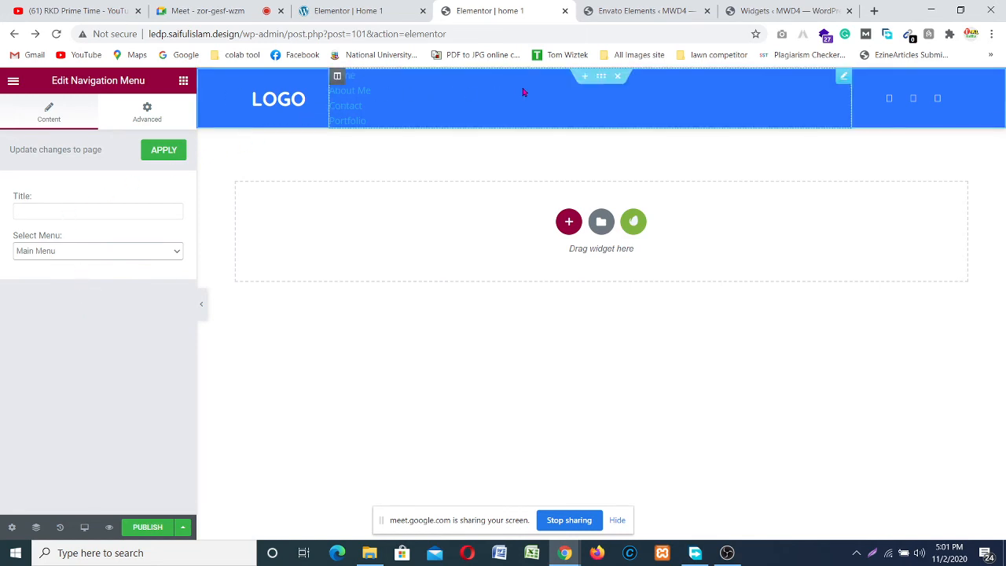
- Check the blue header section's layout settings and column structure options
click(601, 76)
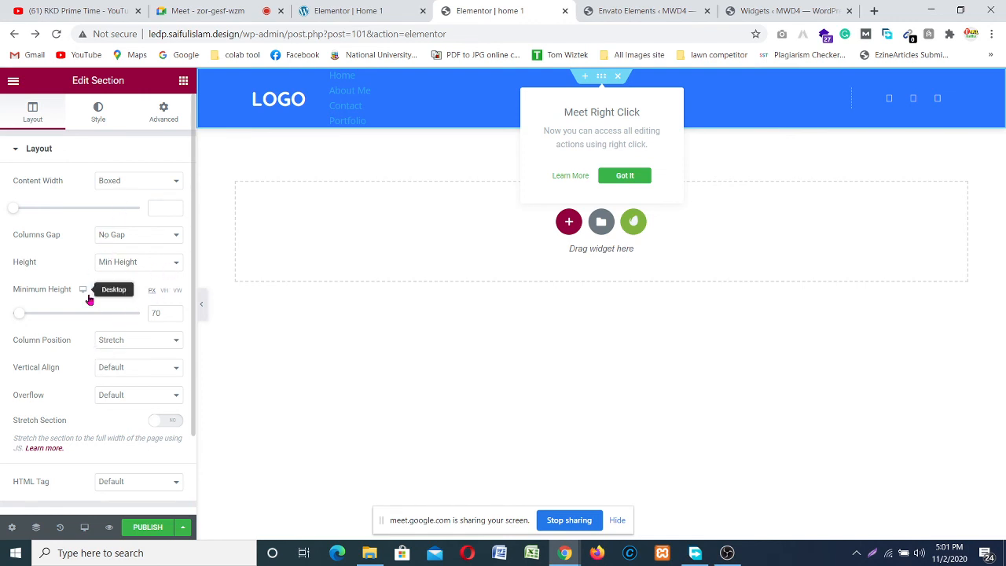
scroll(119, 366, down, 2)
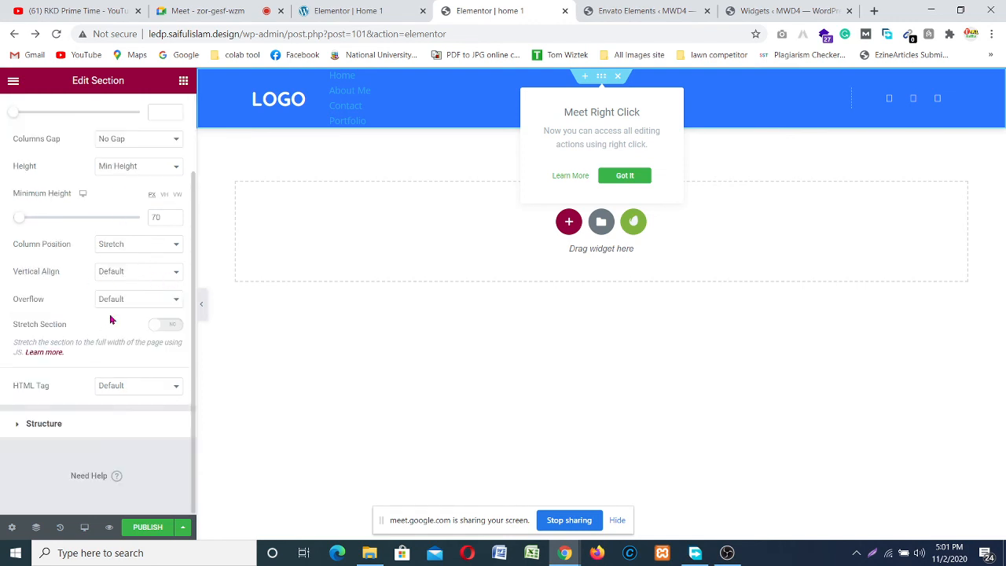
click(99, 435)
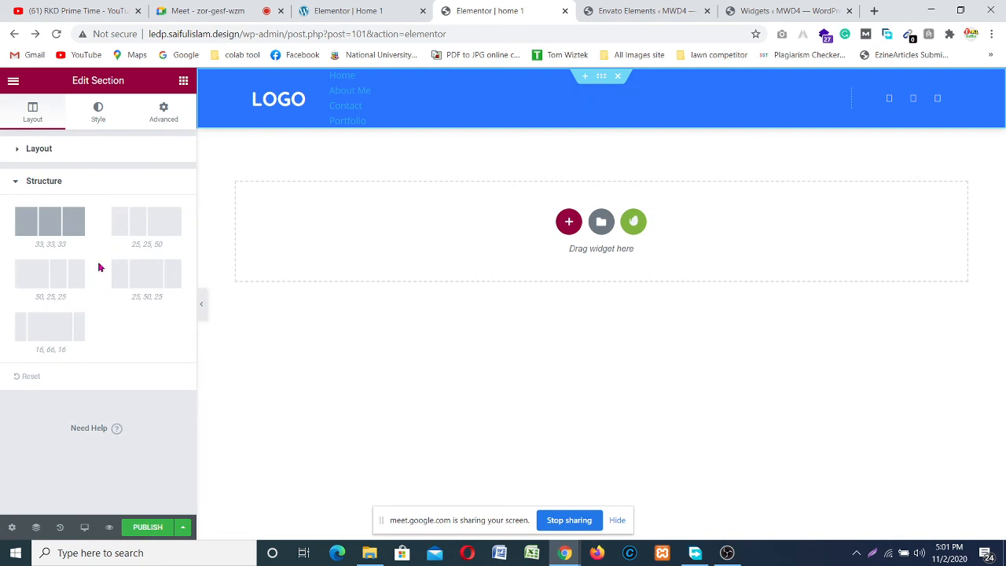
click(26, 180)
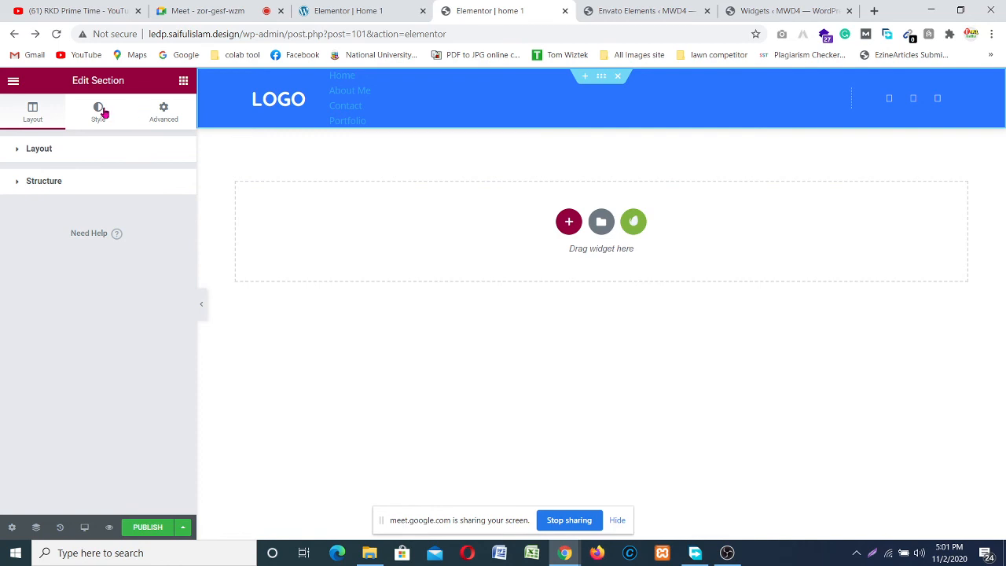
- Reset the header's Navigation Menu widget to the unselected menu option
click(348, 95)
click(363, 96)
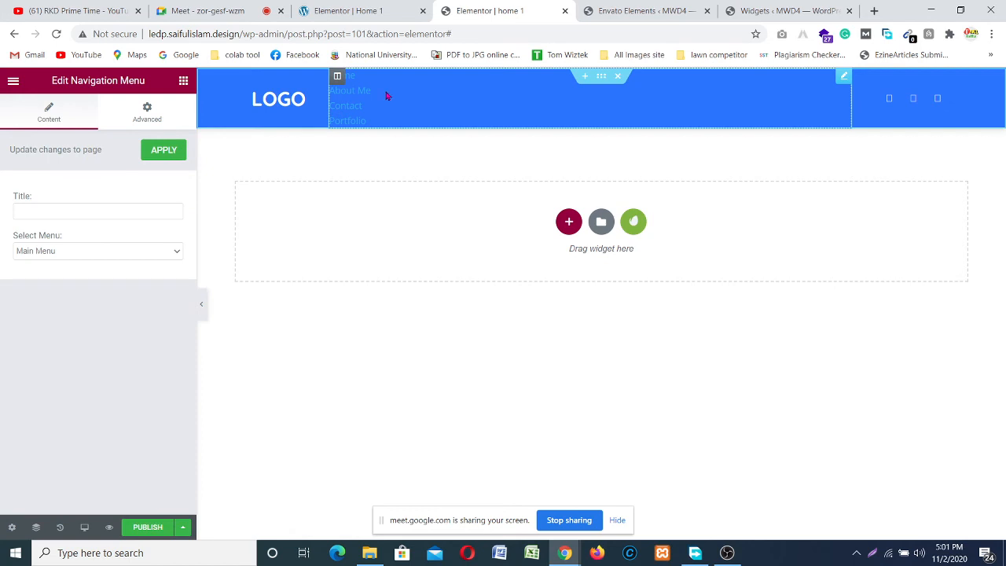
click(167, 253)
click(106, 265)
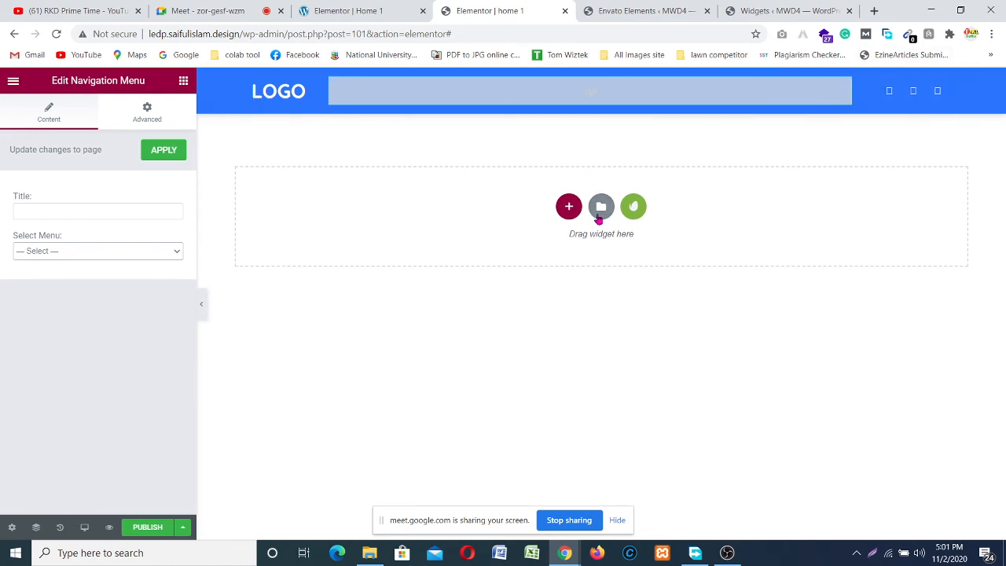
- Insert the first Hero - Image Background template from the Envato Elements free blocks below the blue header
click(634, 209)
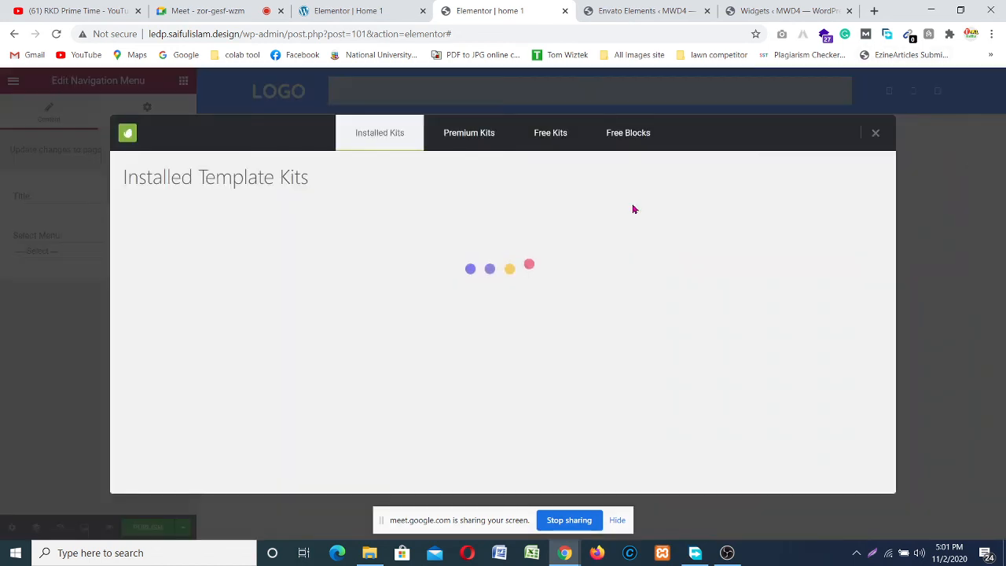
click(633, 133)
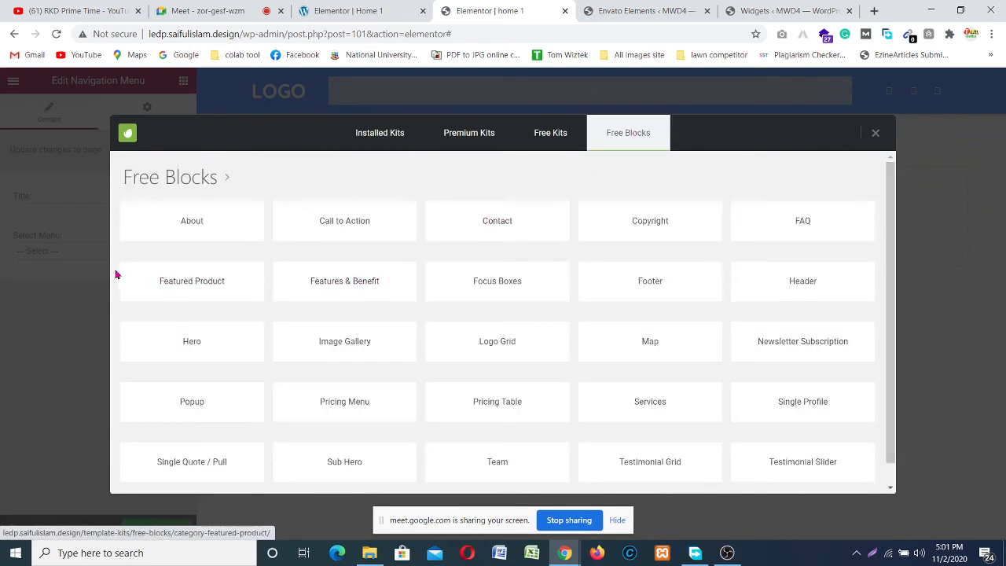
click(201, 340)
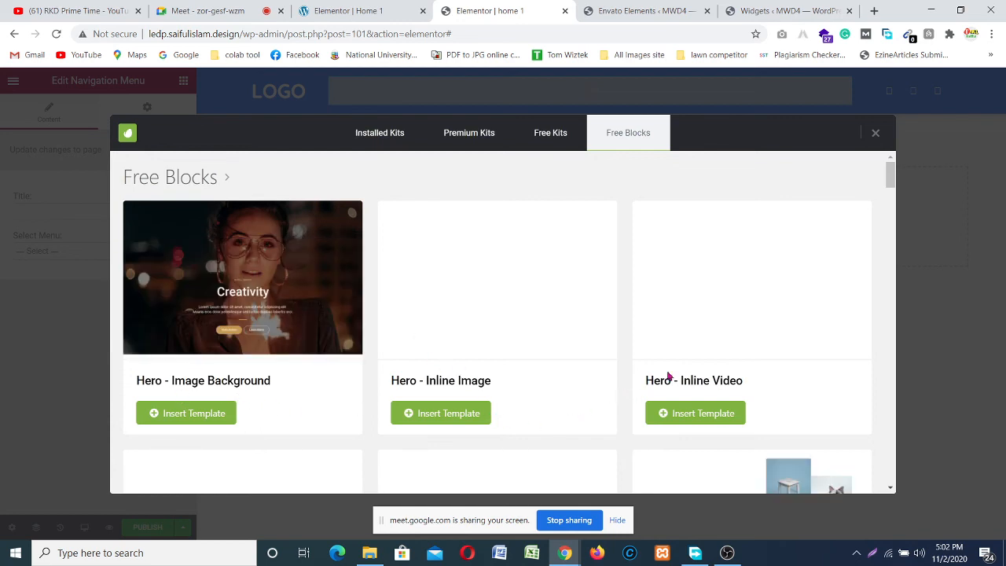
scroll(577, 315, down, 3)
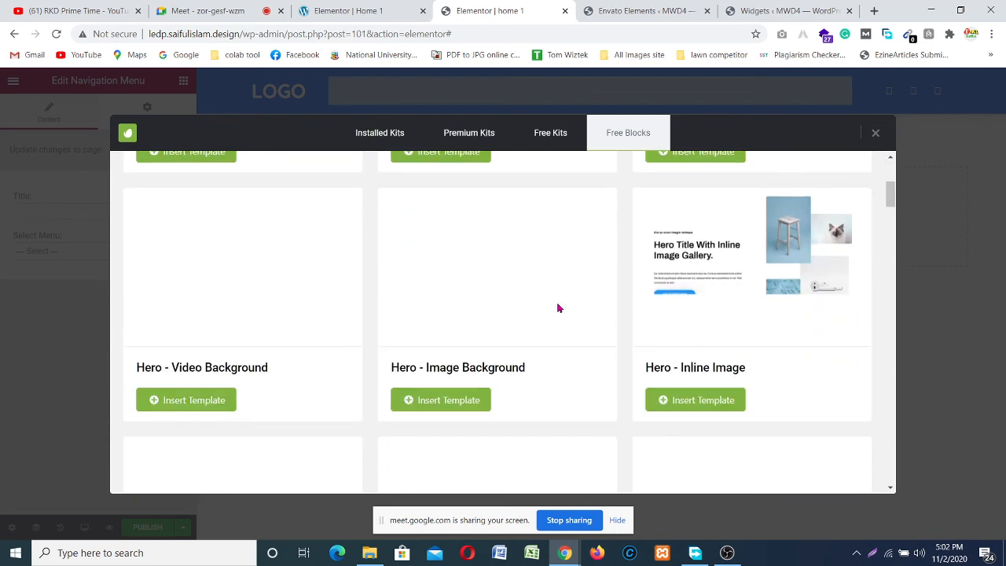
scroll(556, 308, up, 3)
scroll(459, 351, down, 10)
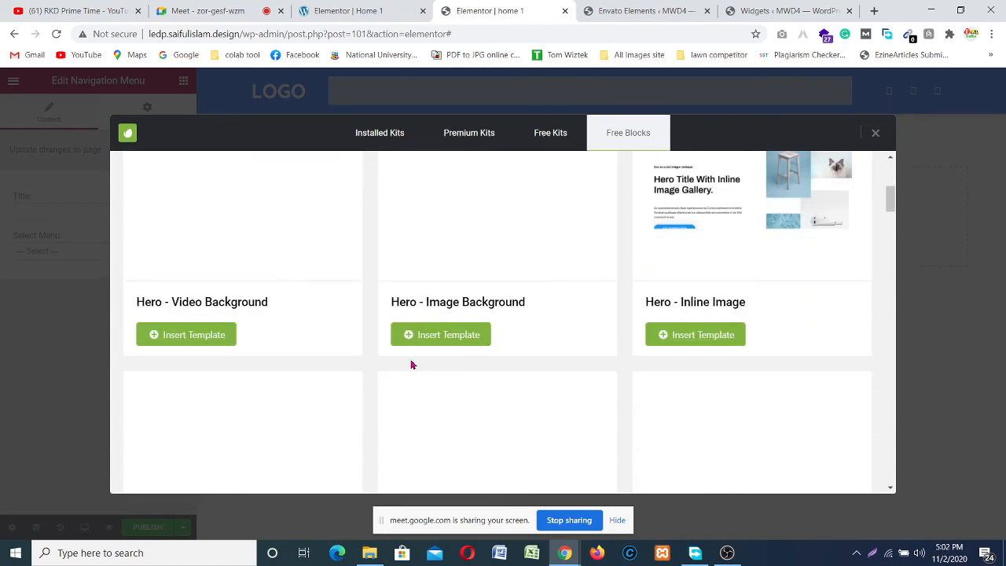
scroll(369, 368, up, 10)
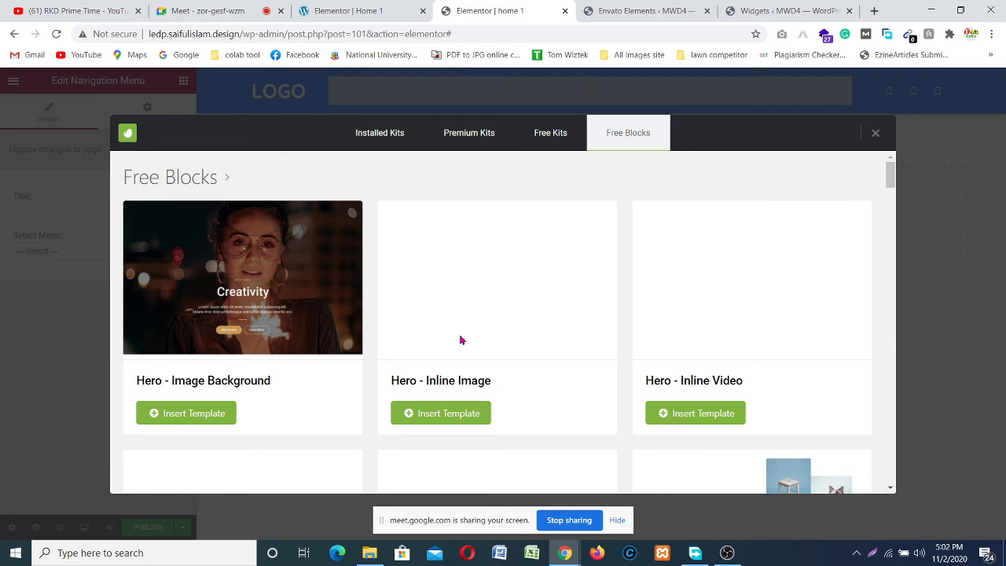
scroll(482, 392, down, 5)
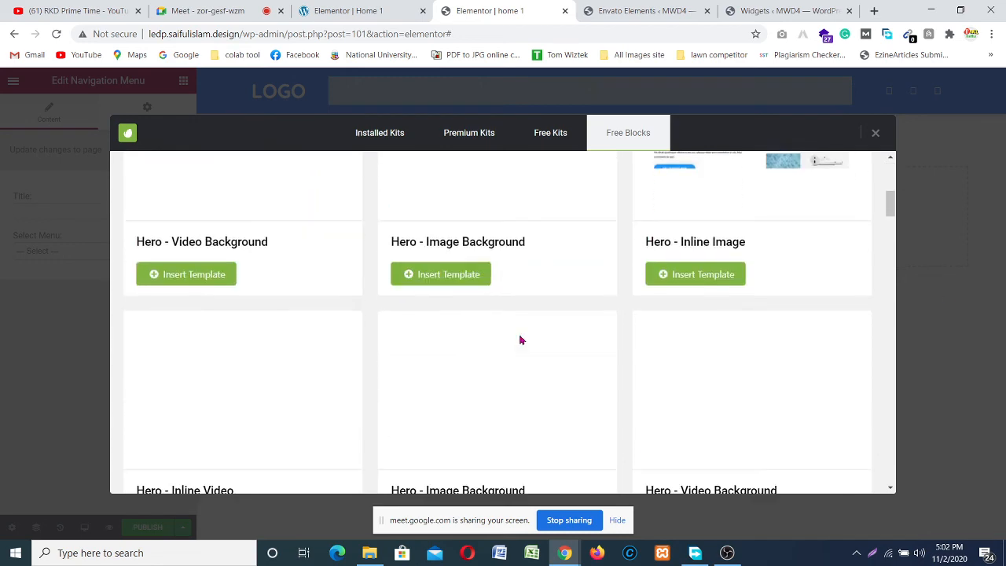
scroll(786, 355, up, 2)
scroll(638, 343, up, 3)
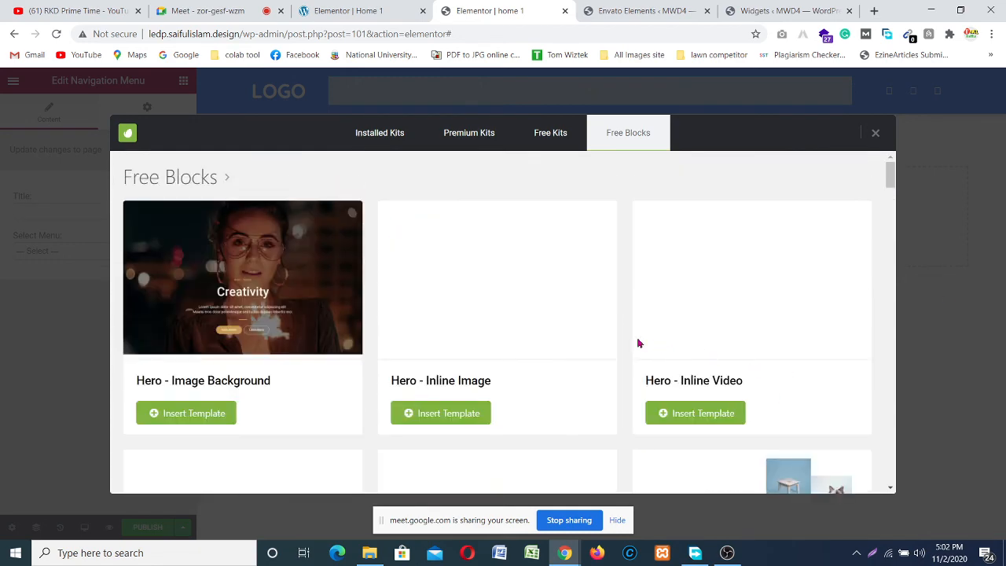
click(208, 411)
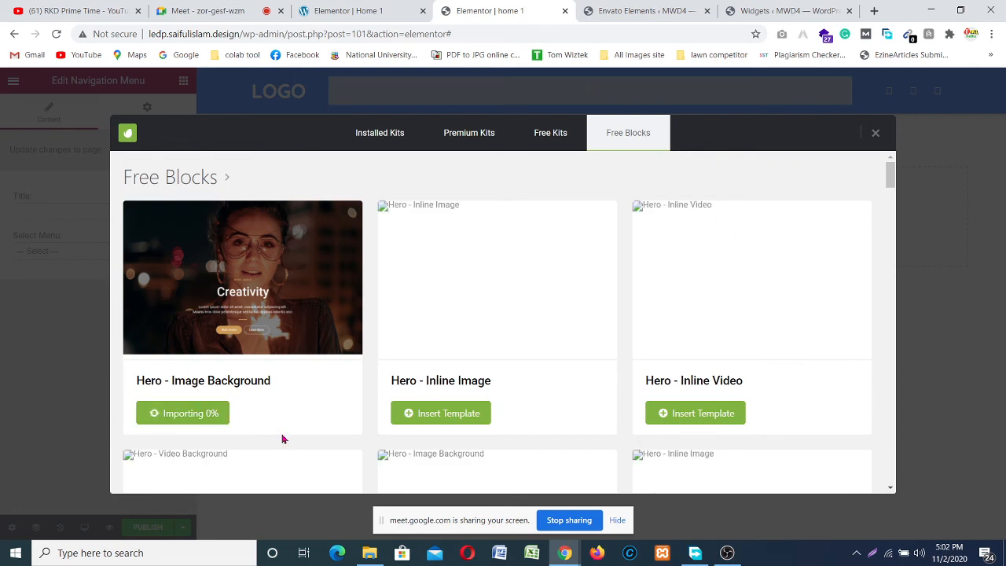
- Switch to OBS to check the recording, and return to the browser
click(697, 553)
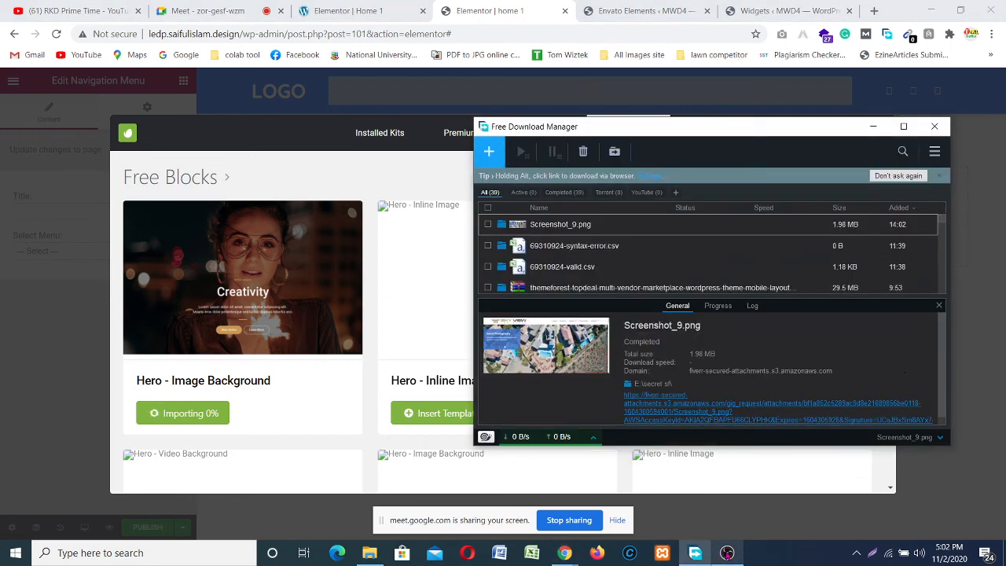
click(934, 126)
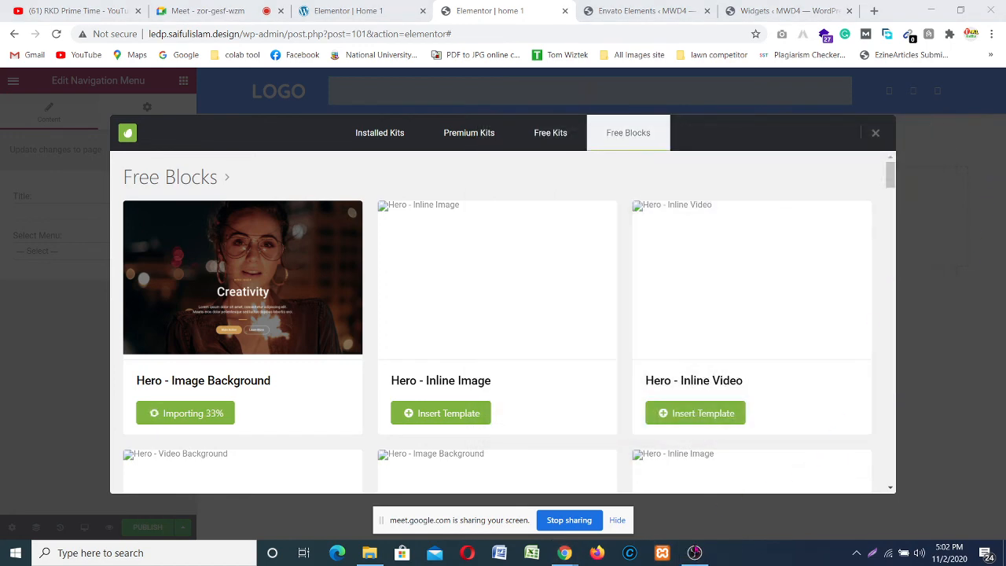
click(695, 553)
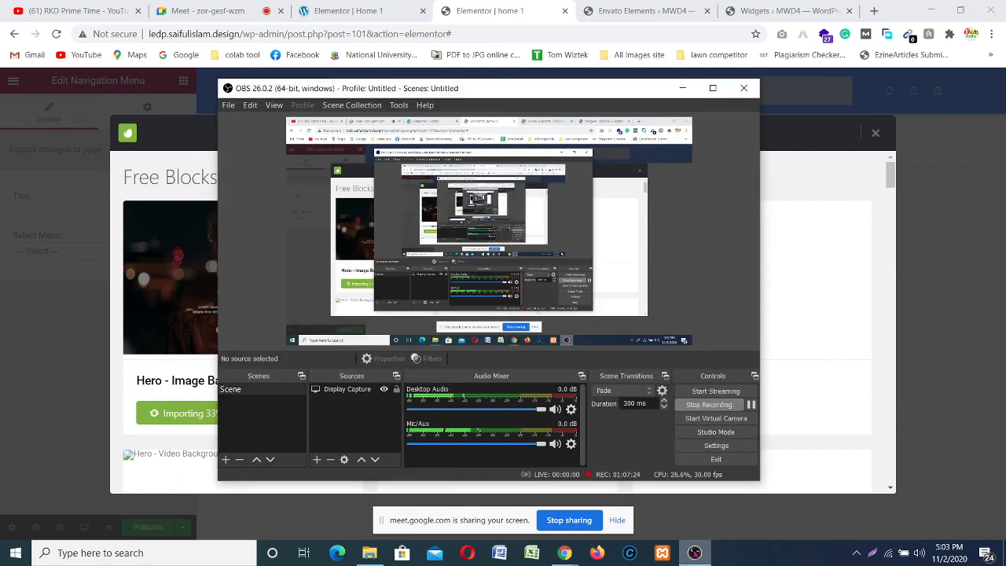
click(694, 552)
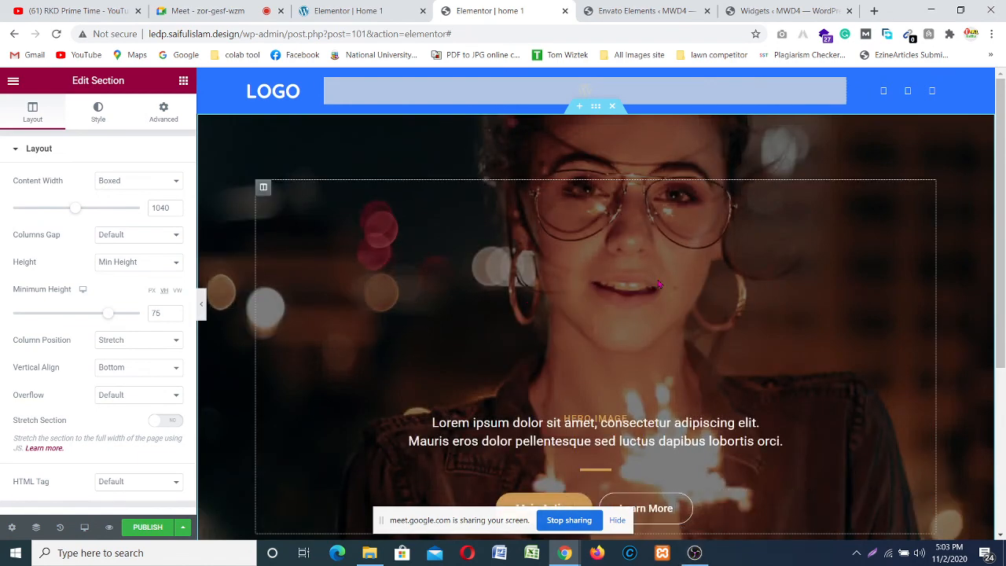
- Examine the inserted hero section on the page and review its section layout settings
scroll(583, 228, down, 3)
scroll(708, 275, up, 3)
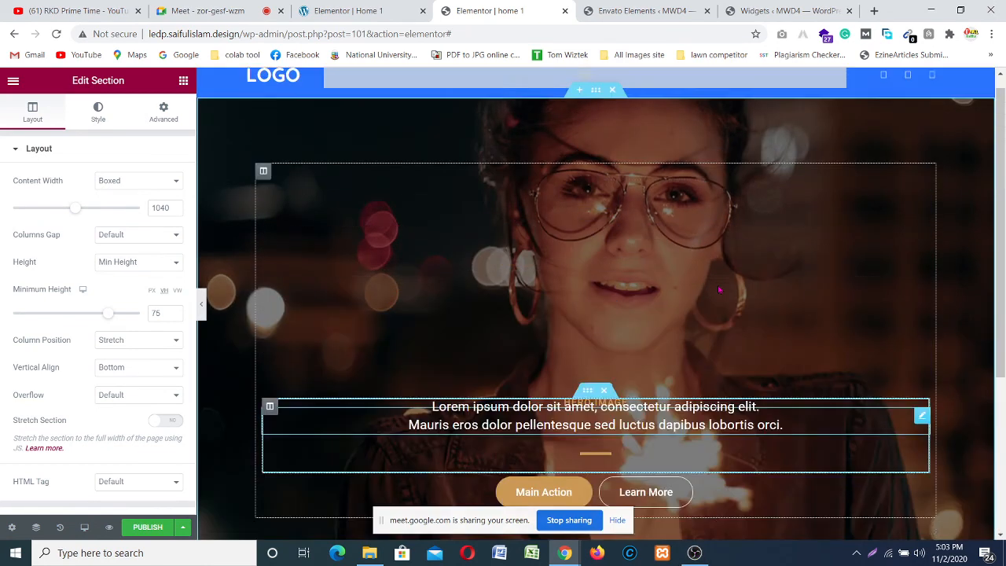
scroll(766, 300, down, 3)
scroll(780, 331, up, 3)
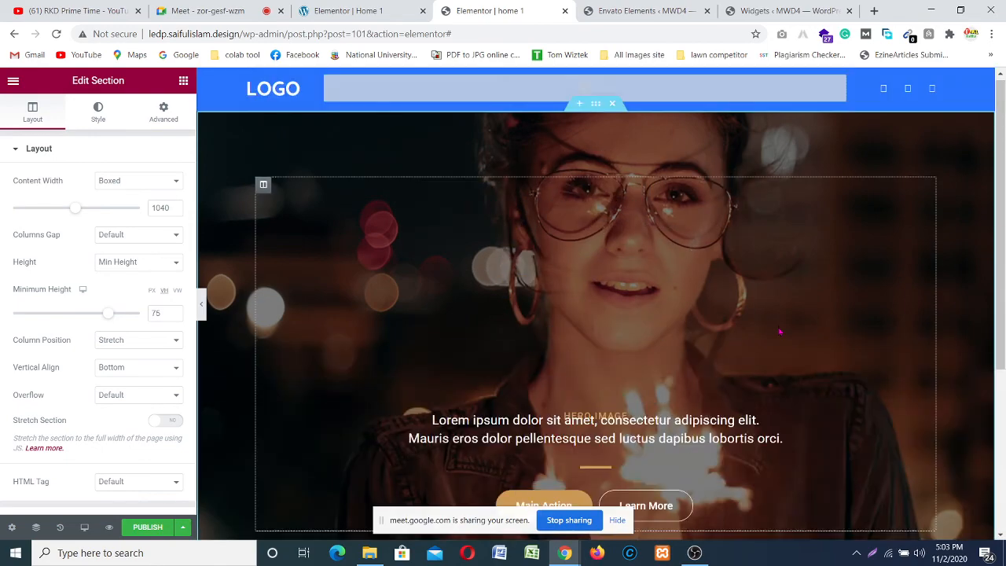
scroll(716, 306, down, 3)
scroll(716, 306, up, 3)
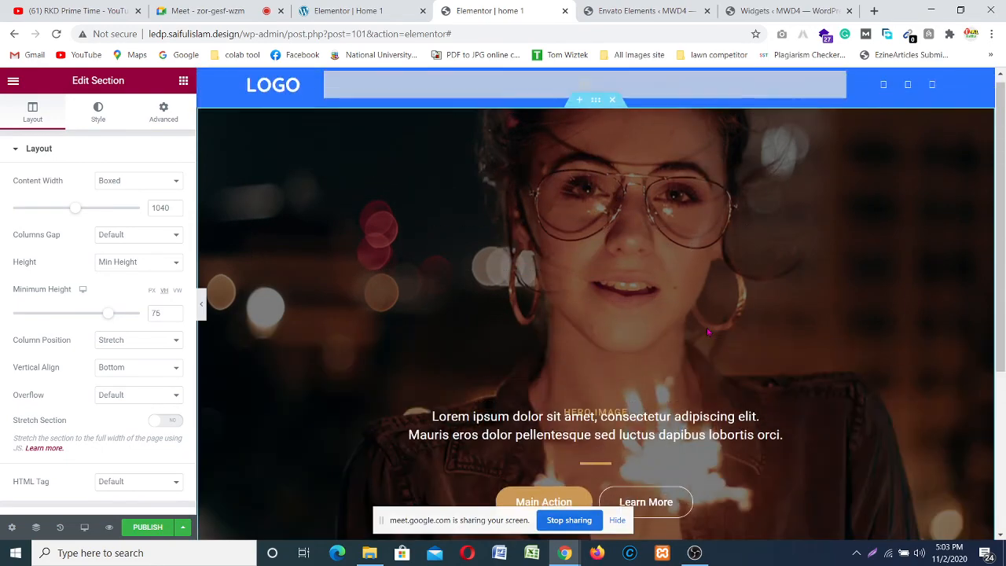
scroll(716, 306, down, 3)
scroll(723, 318, up, 3)
scroll(729, 332, down, 3)
scroll(729, 331, up, 3)
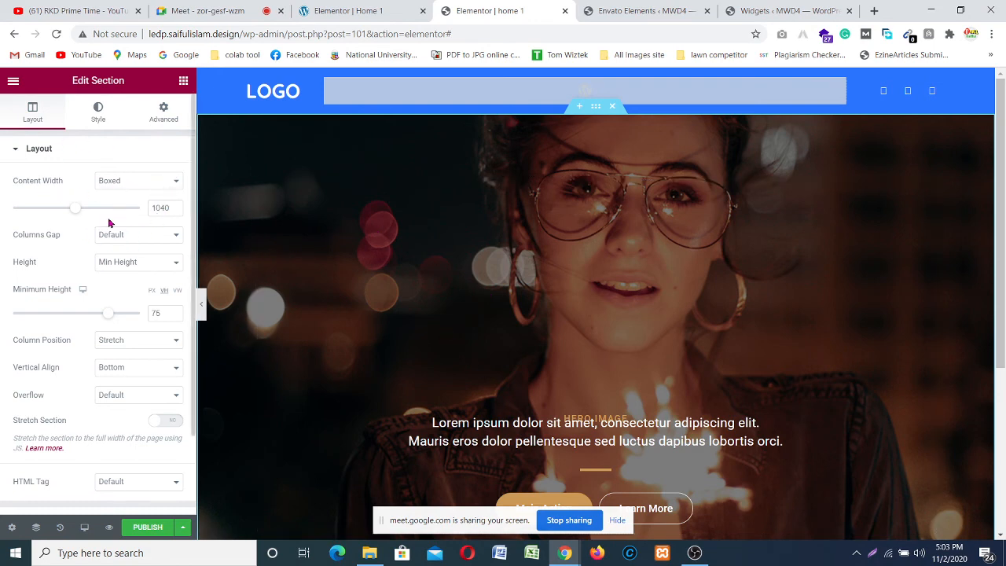
scroll(32, 245, down, 2)
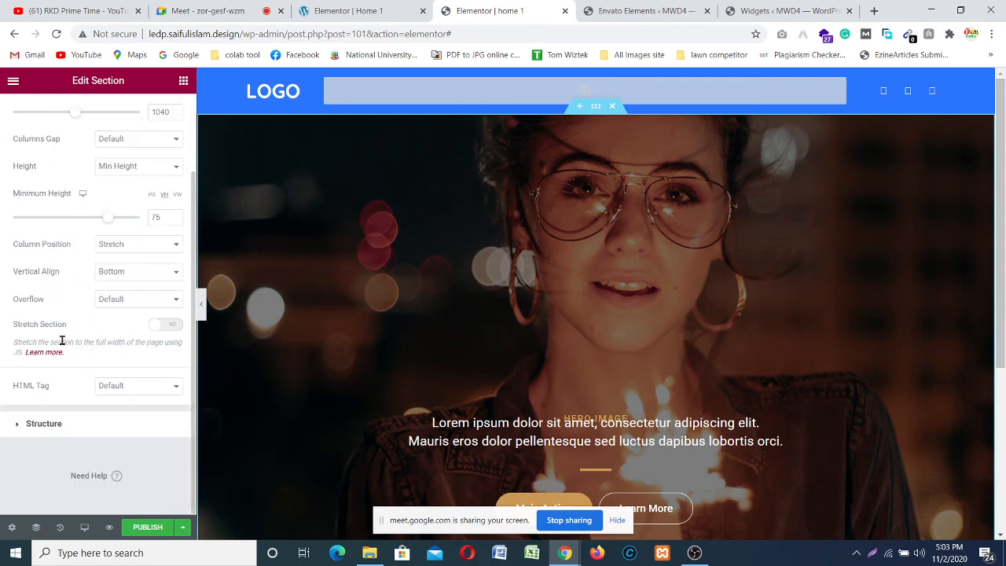
scroll(544, 312, down, 2)
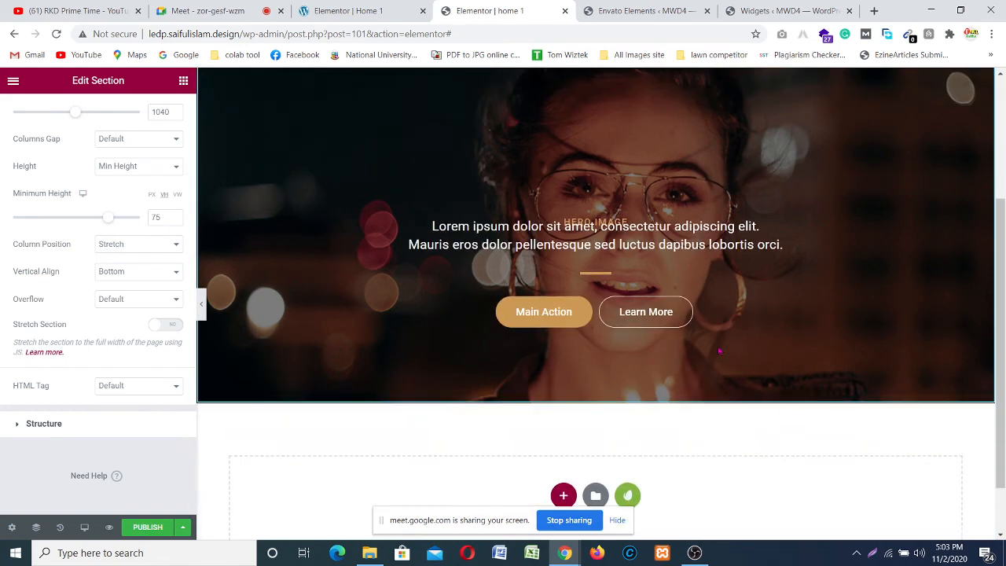
- Inspect the content settings of the hero's Main Action button, divider and Lorem ipsum heading
click(543, 311)
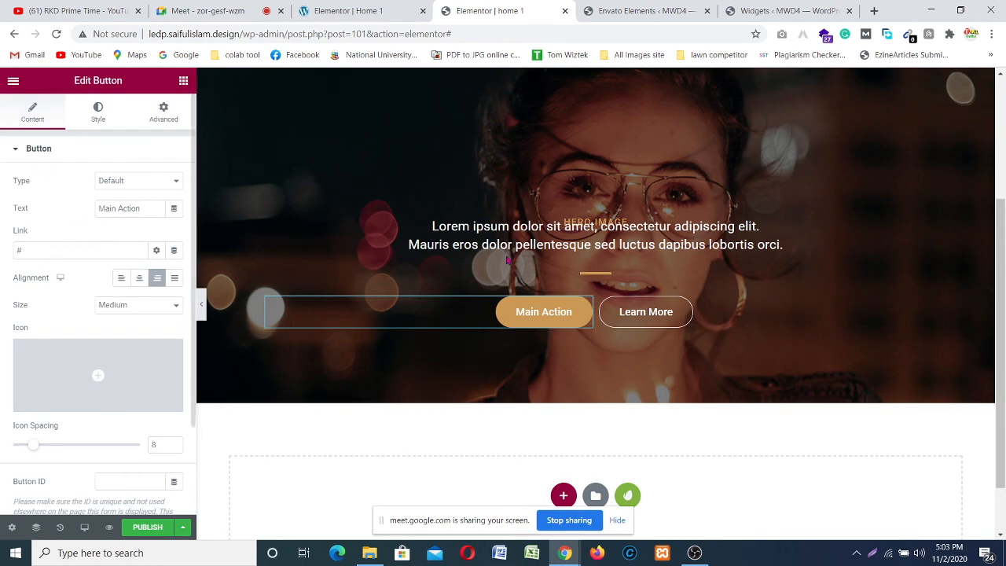
click(627, 274)
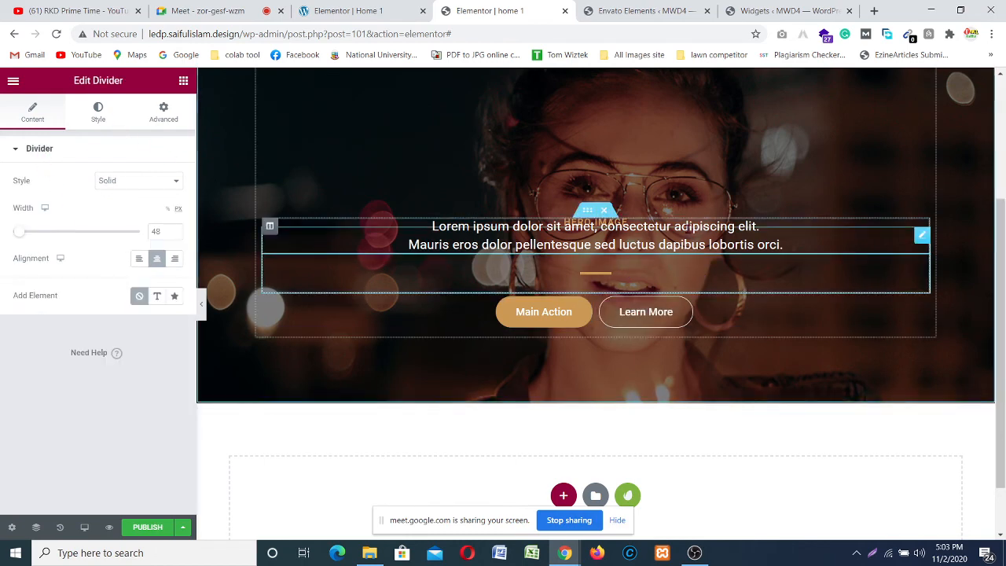
click(790, 240)
scroll(787, 236, up, 1)
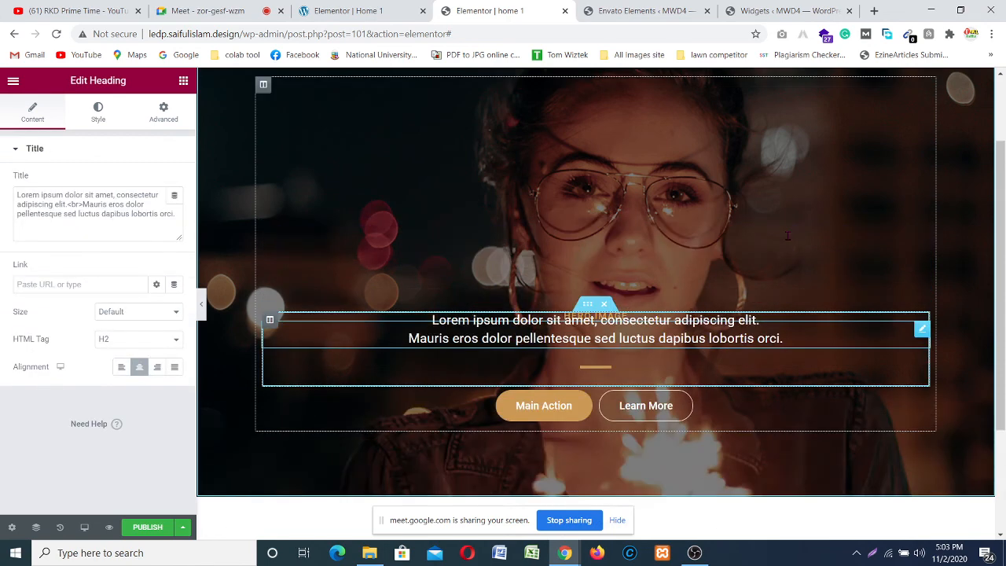
scroll(645, 228, up, 1)
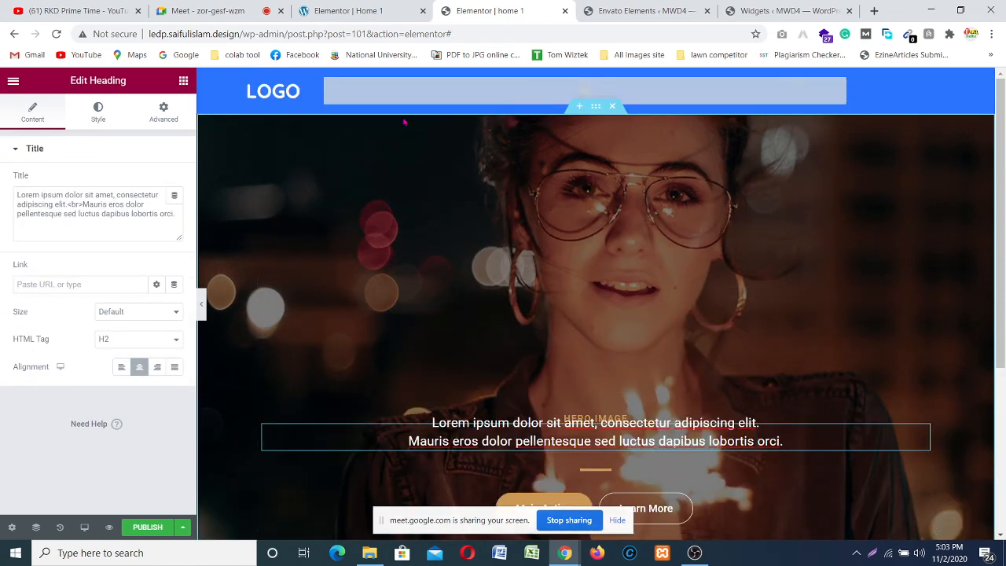
scroll(488, 355, down, 3)
scroll(488, 355, up, 3)
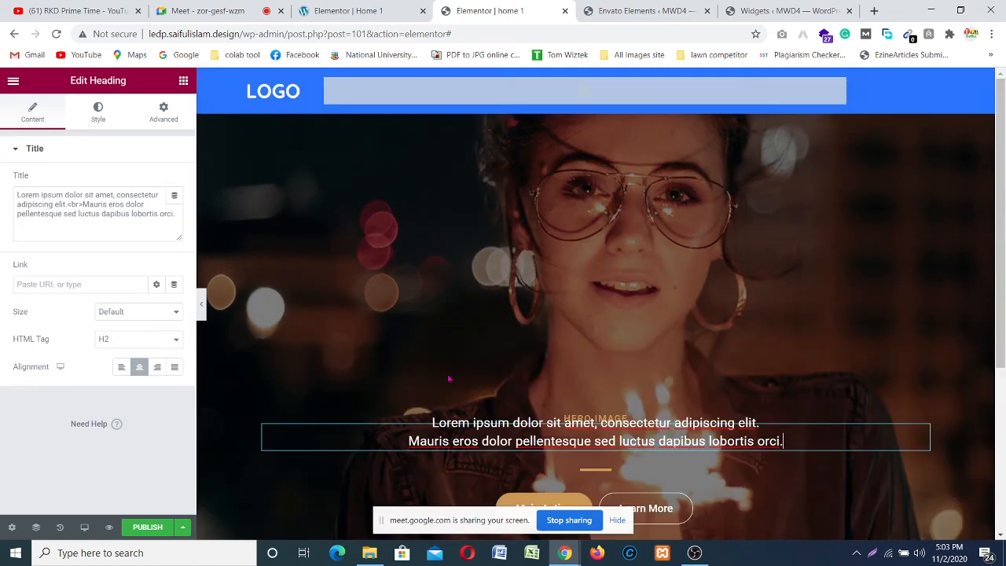
scroll(669, 442, down, 3)
scroll(633, 421, up, 2)
scroll(633, 421, up, 1)
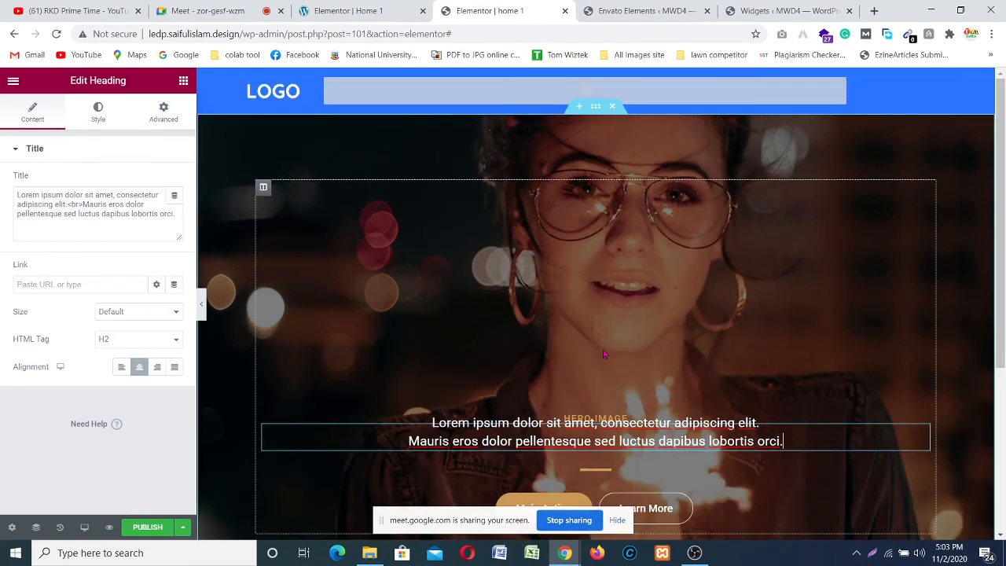
- Publish the page and view the live version with its header and hero
click(147, 527)
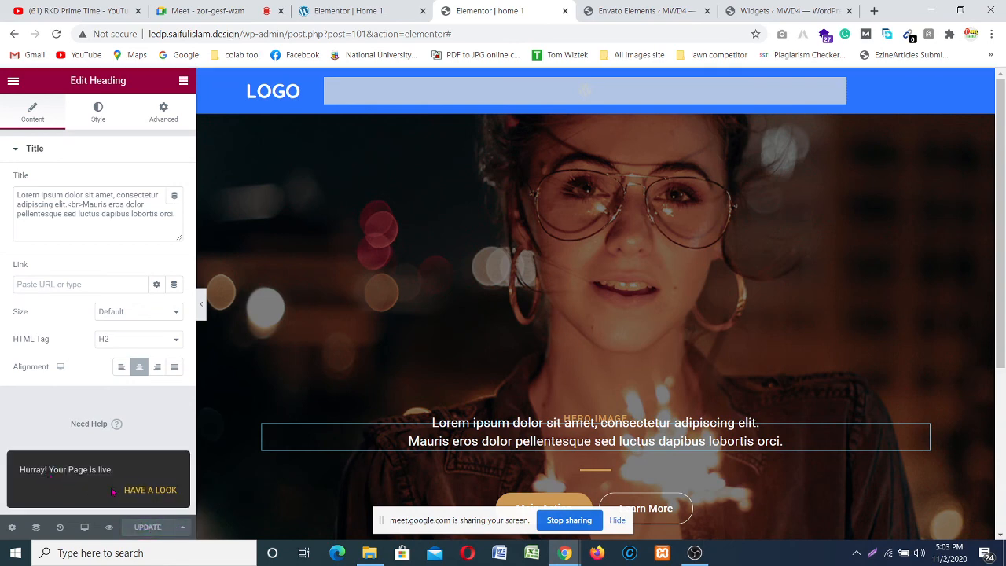
click(146, 491)
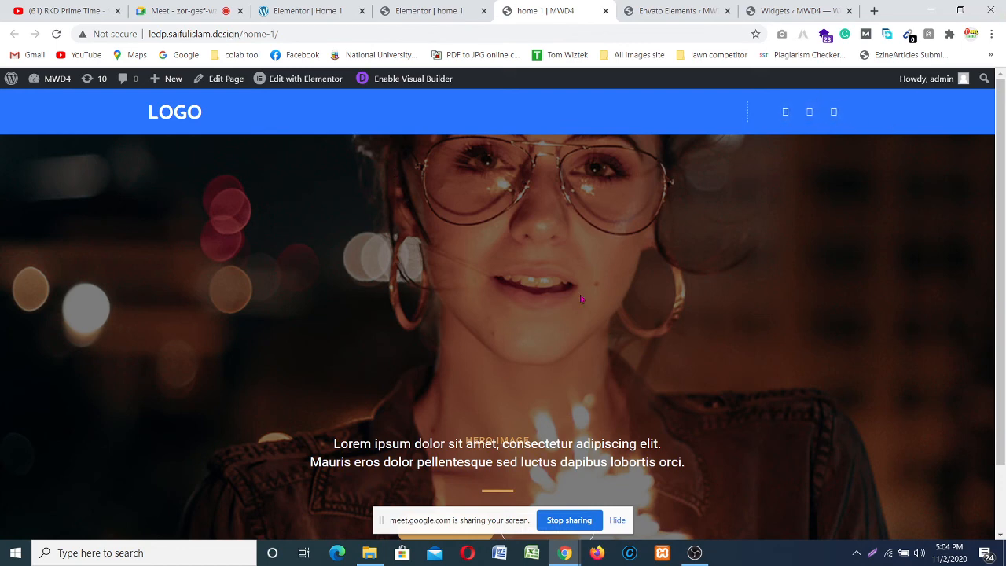
scroll(582, 299, down, 1)
scroll(325, 374, up, 1)
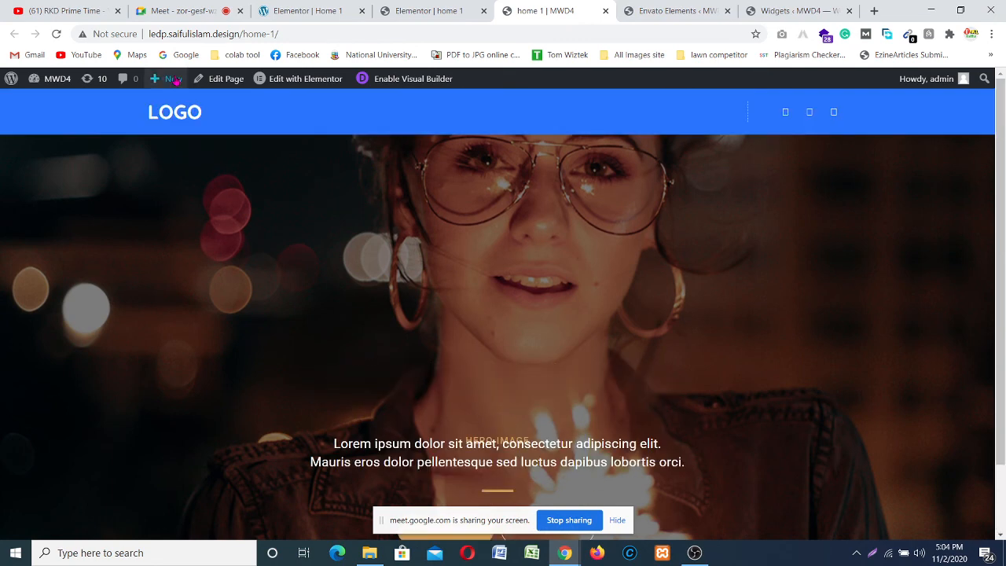
right_click(107, 216)
click(137, 258)
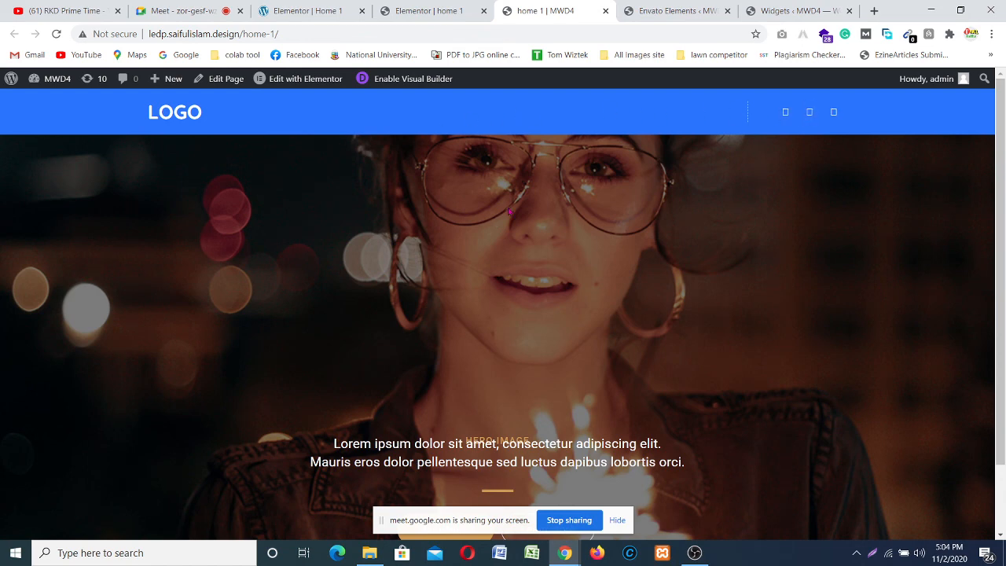
- Open the live page for editing with Elementor, and return to the original editor tab
mouse_move(297, 85)
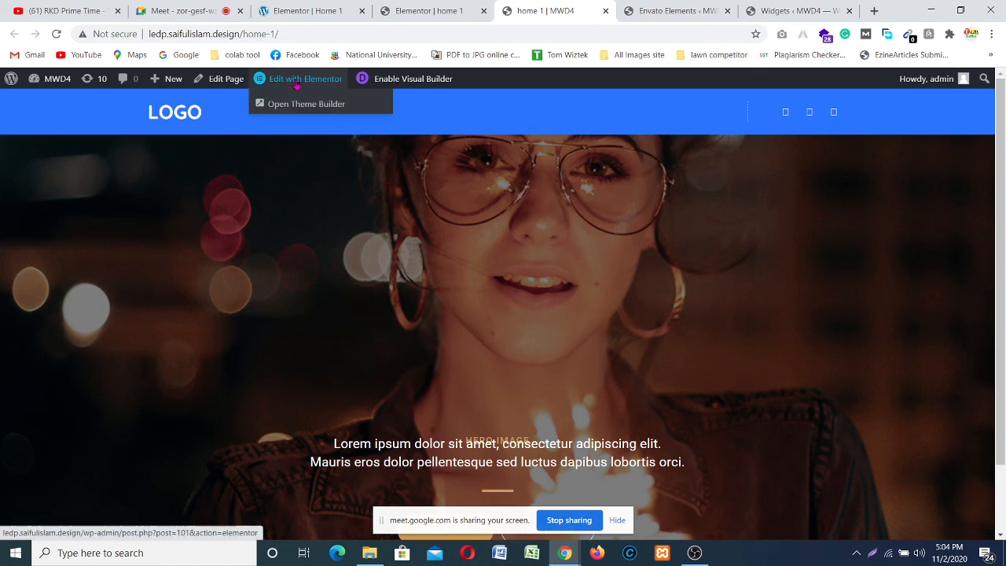
click(296, 85)
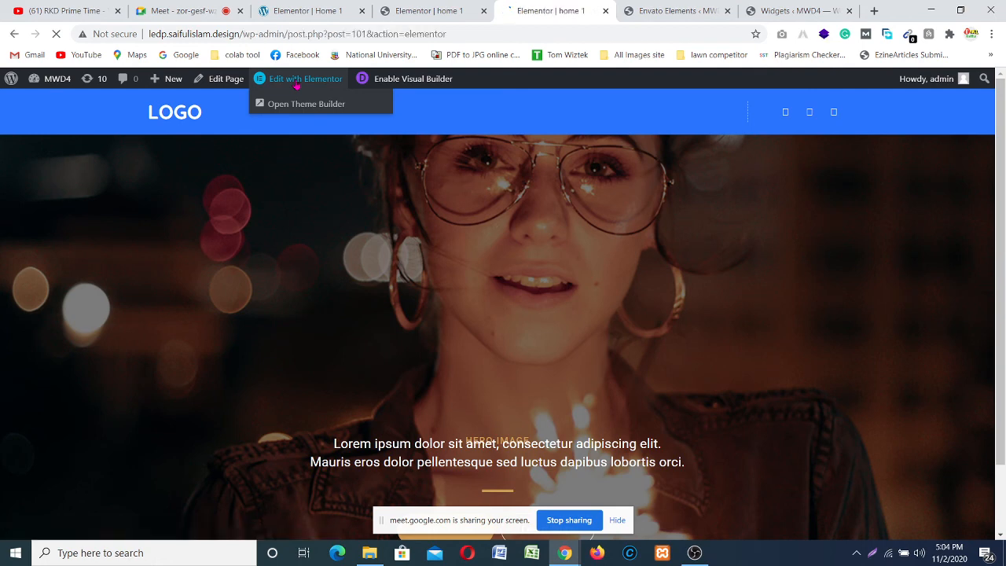
click(450, 15)
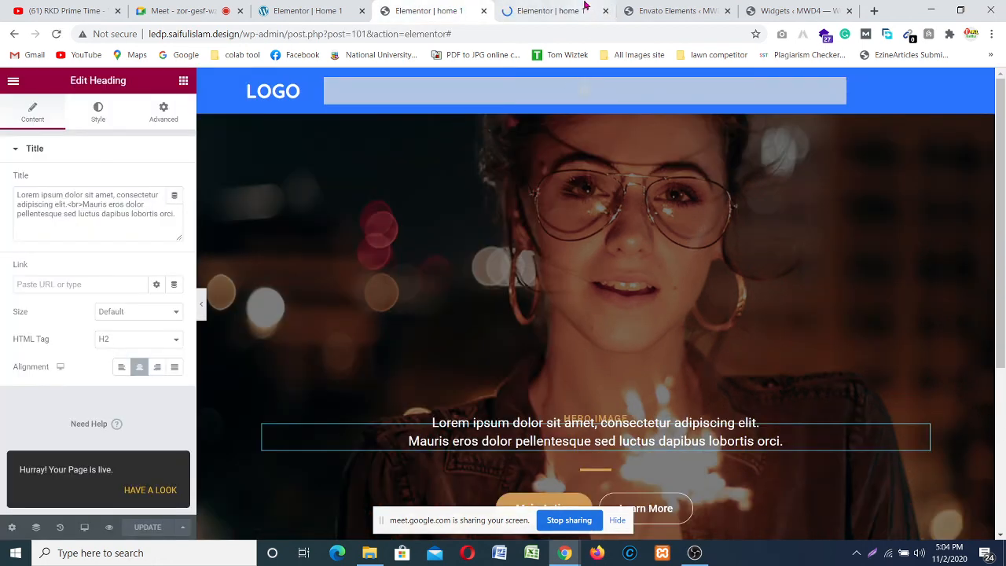
- Examine the advanced settings of the header's Navigation Menu widget
click(620, 98)
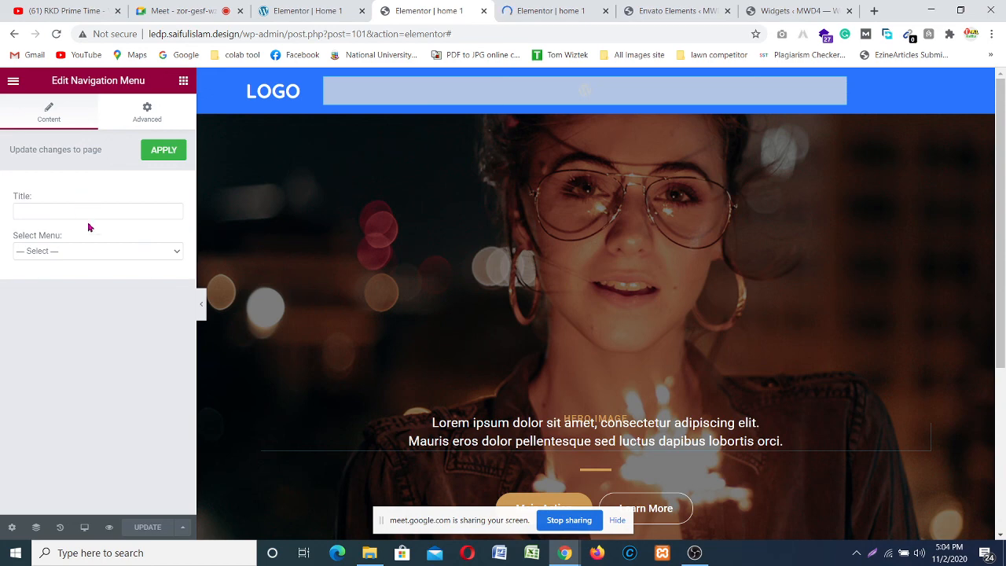
click(145, 119)
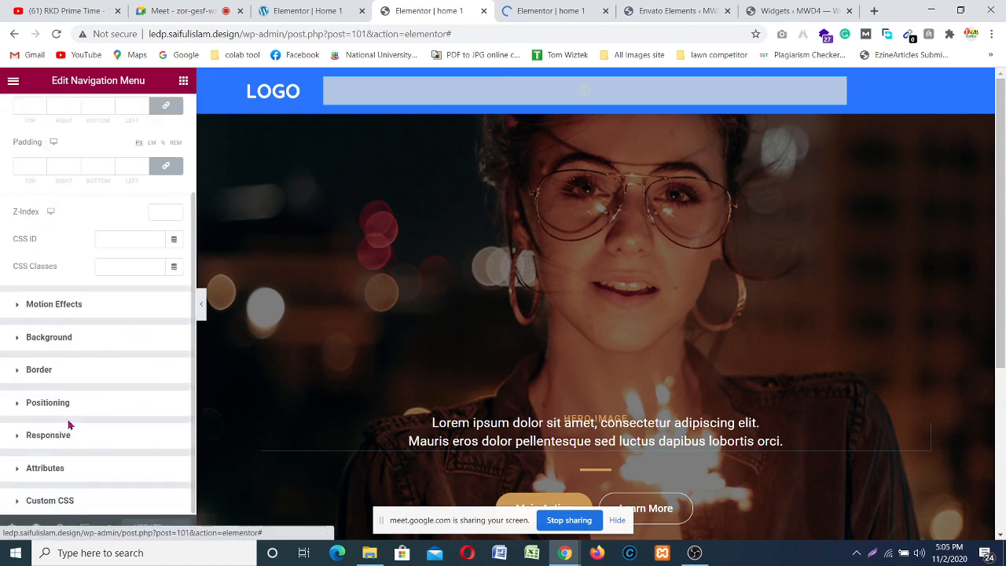
scroll(67, 422, down, 2)
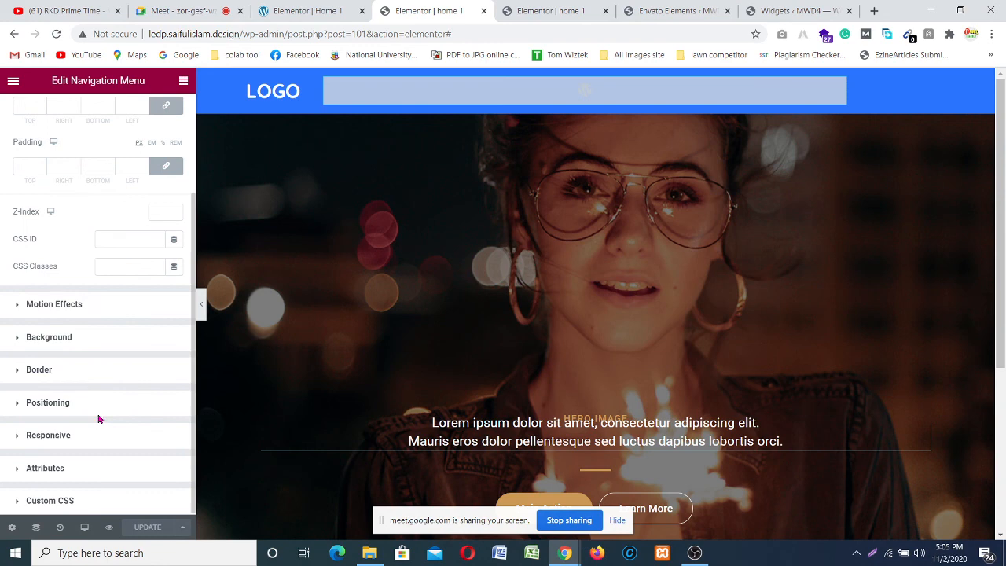
- Assign the Main Menu to the header's Navigation Menu widget
scroll(98, 419, up, 3)
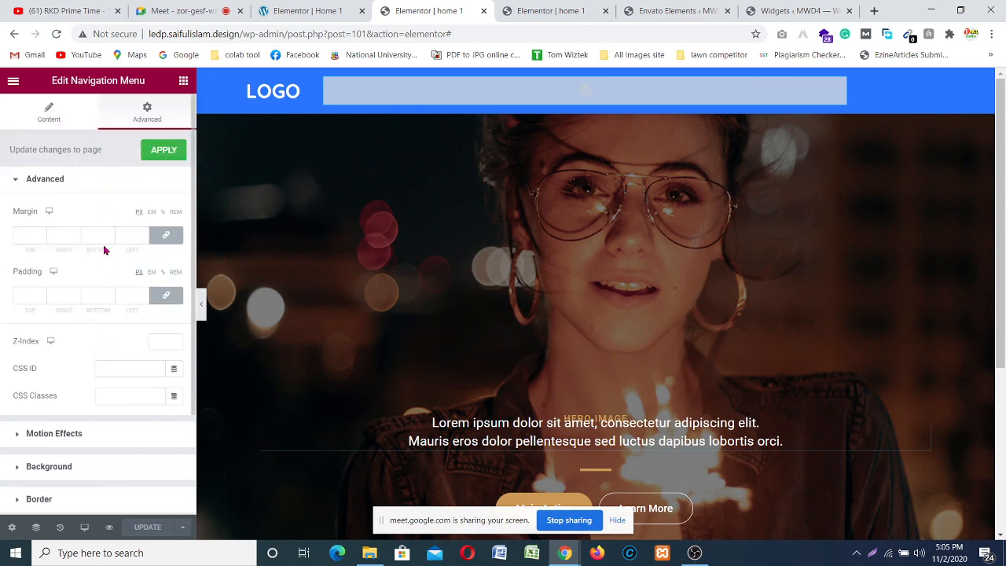
click(33, 115)
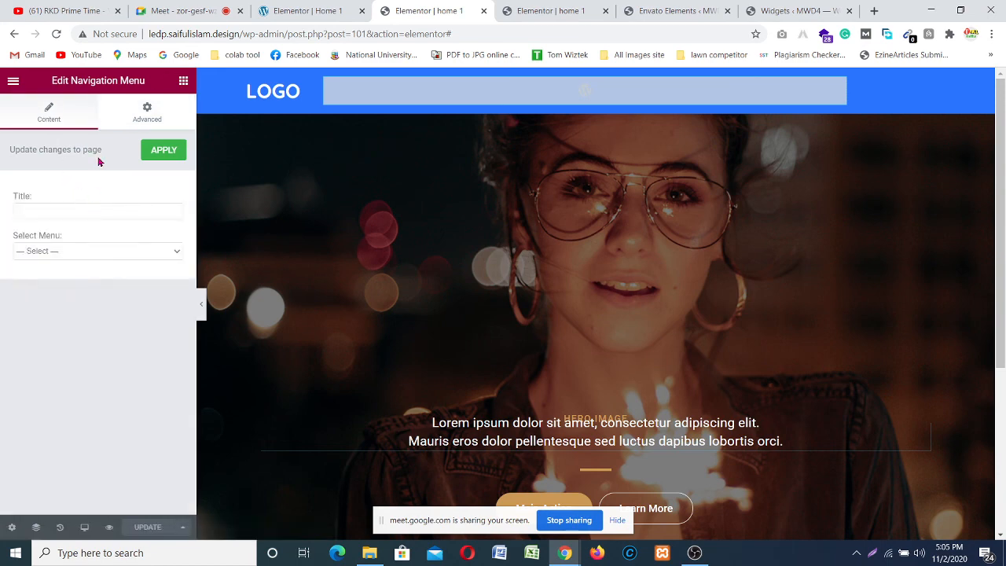
click(118, 253)
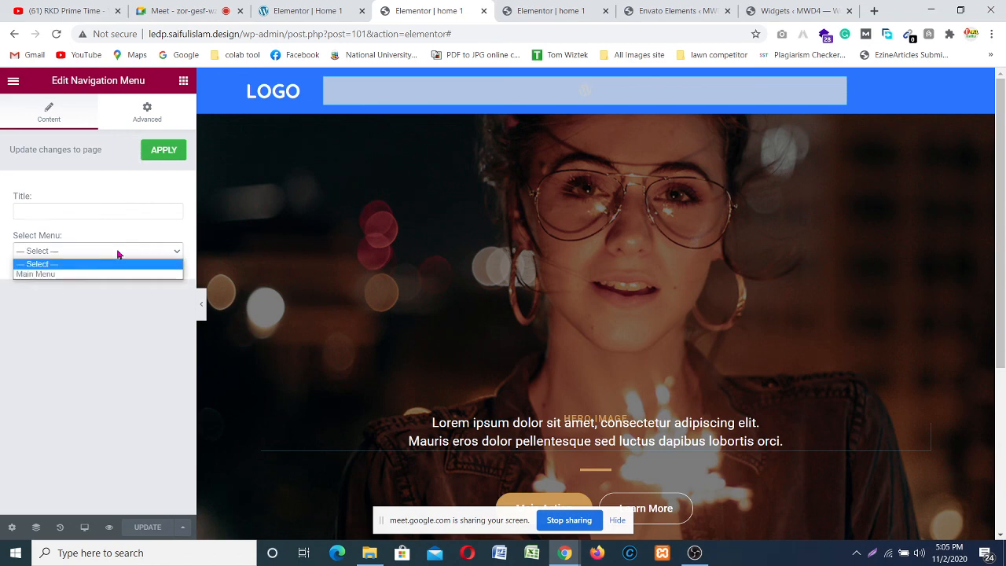
click(83, 274)
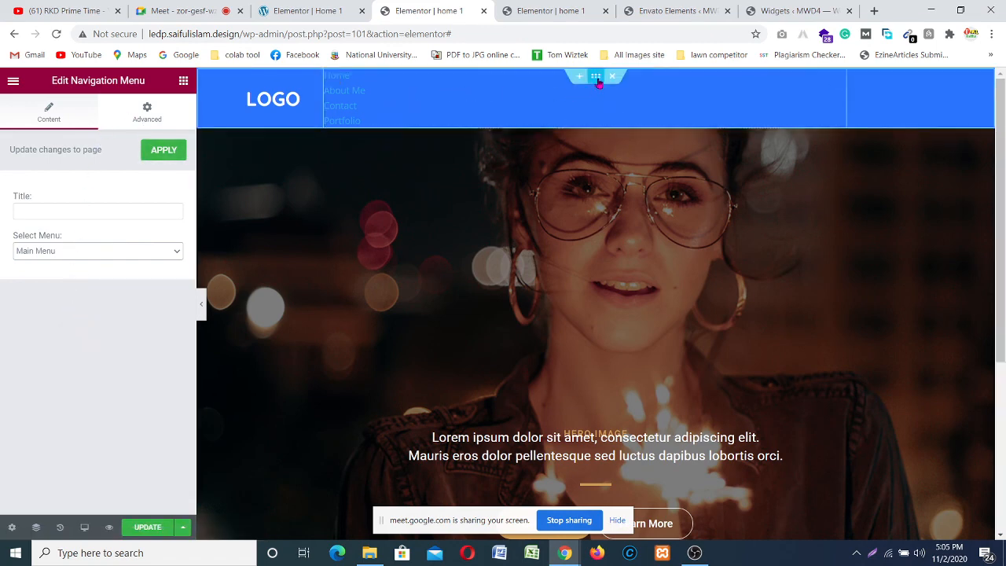
- Inspect the header section's background style settings and dismiss the tip about right-click editing
click(596, 76)
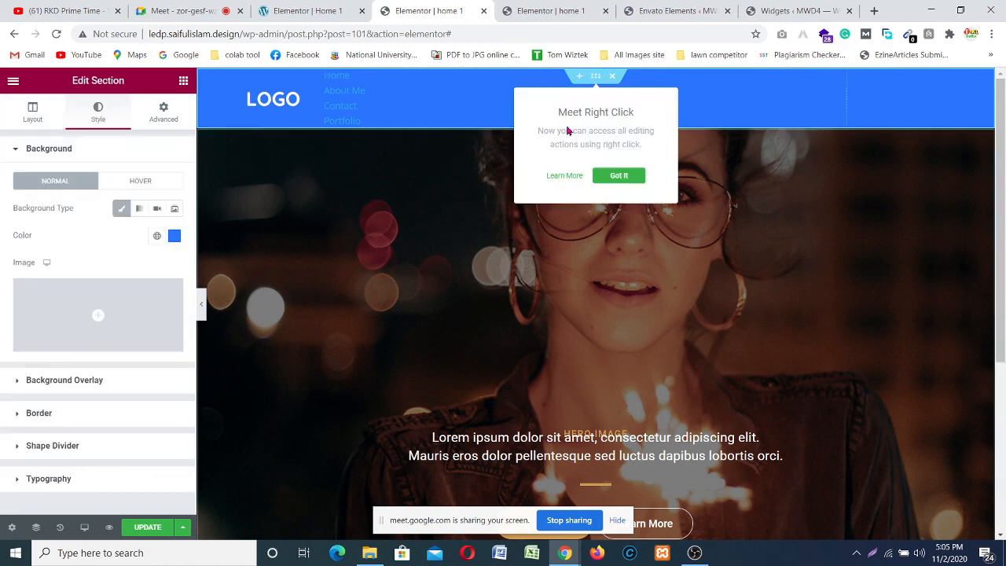
mouse_move(24, 284)
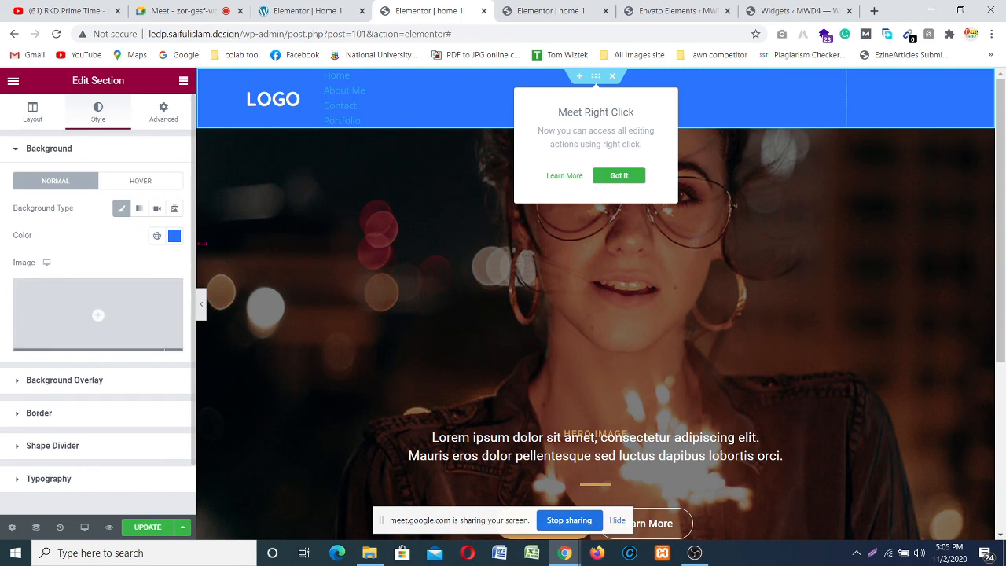
scroll(73, 267, down, 2)
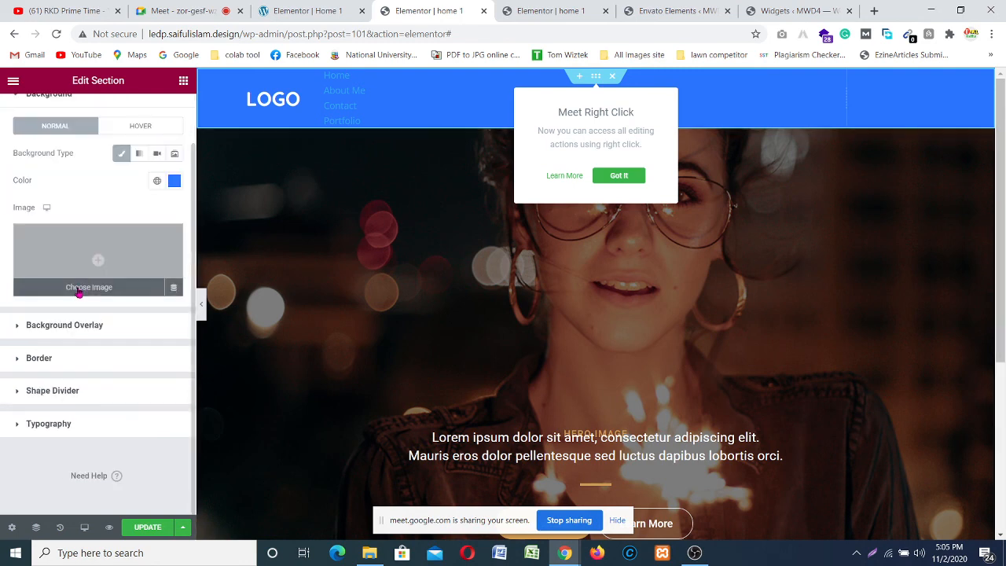
scroll(96, 338, up, 2)
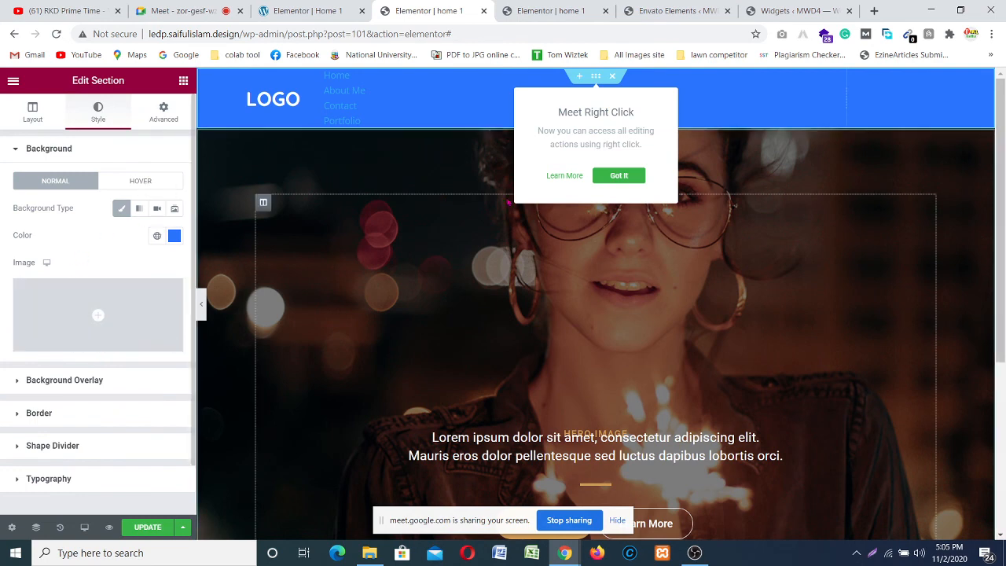
click(618, 175)
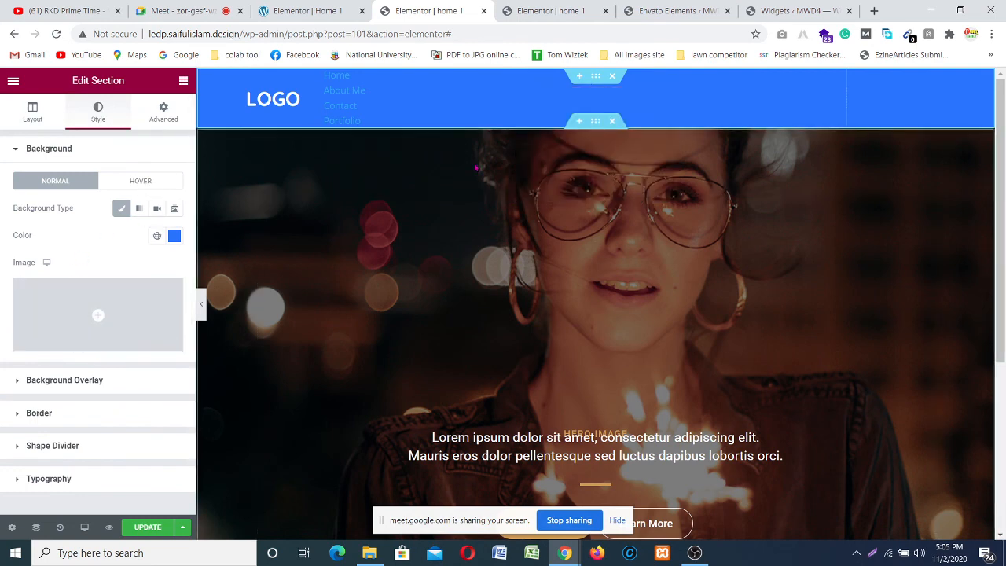
- Try Middle and Space Between as the header section's vertical alignment, and restore it to Default
click(33, 110)
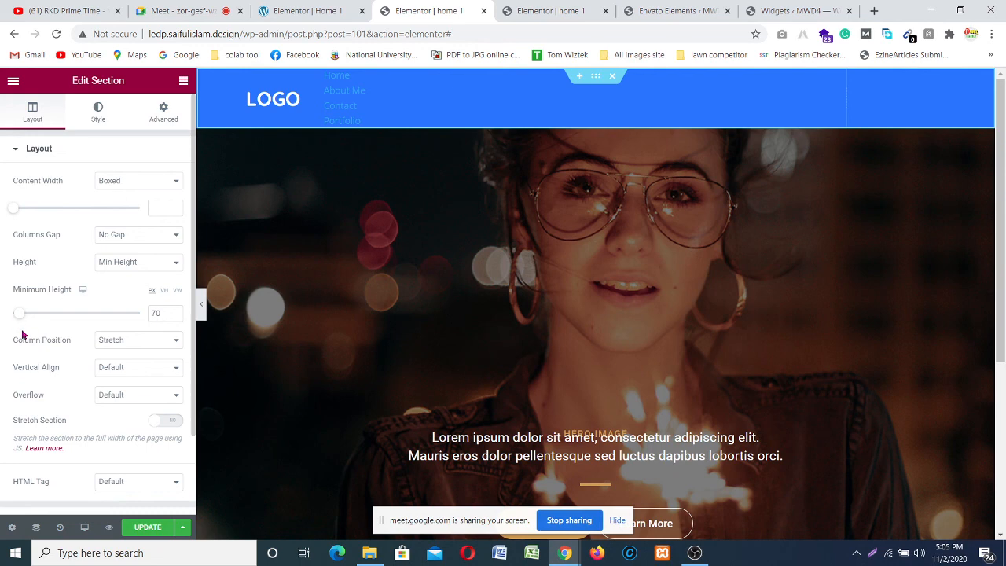
scroll(27, 337, down, 1)
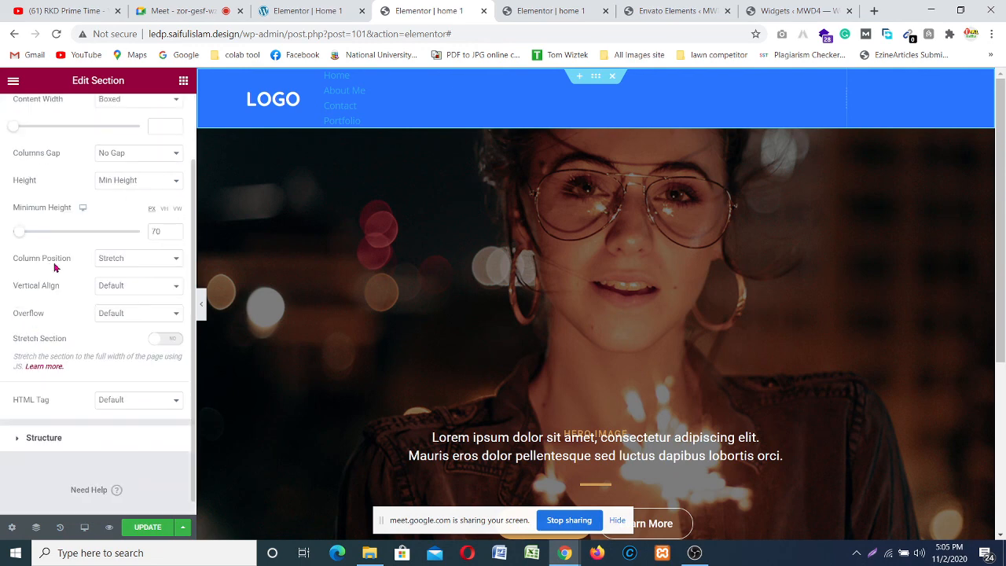
click(124, 287)
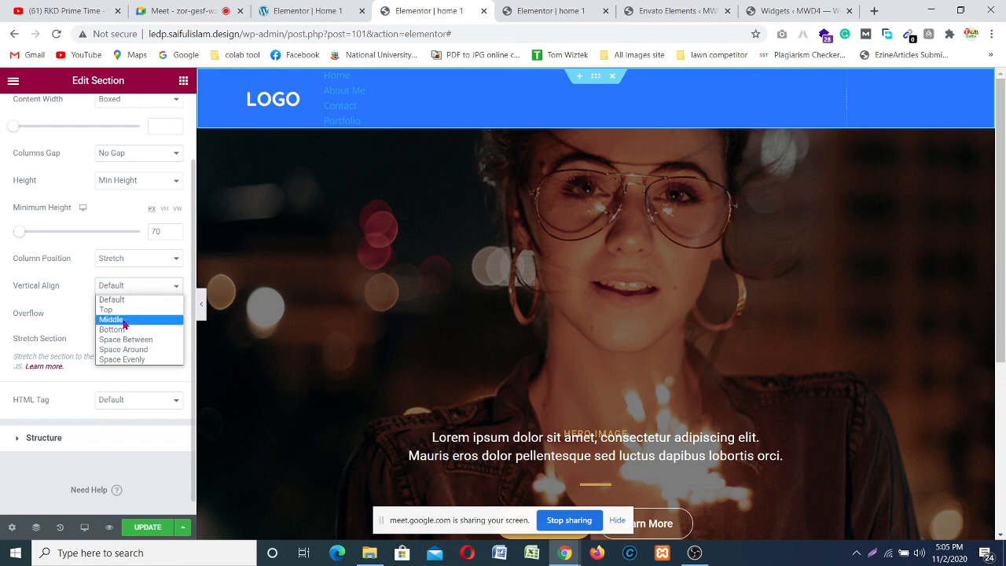
click(123, 320)
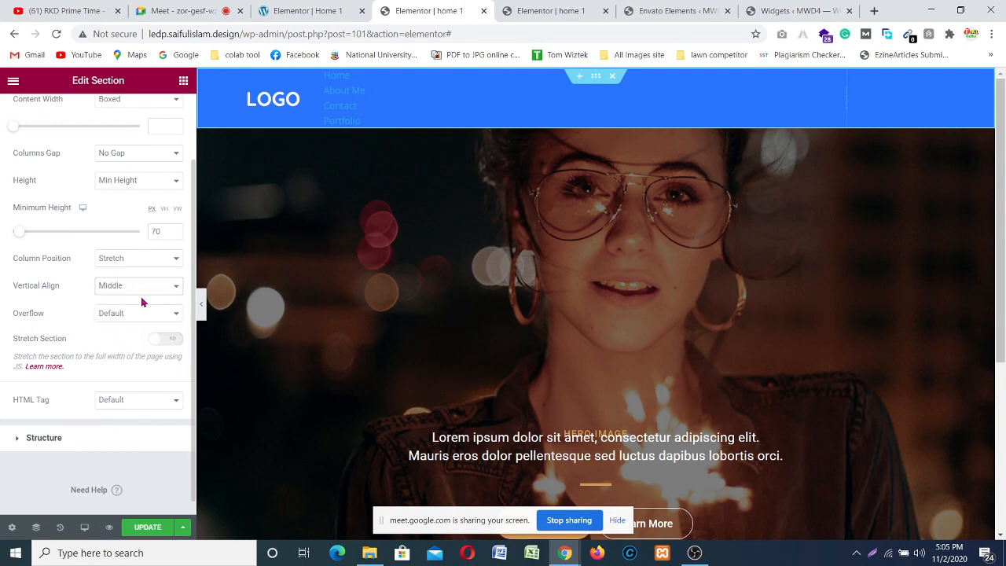
click(143, 290)
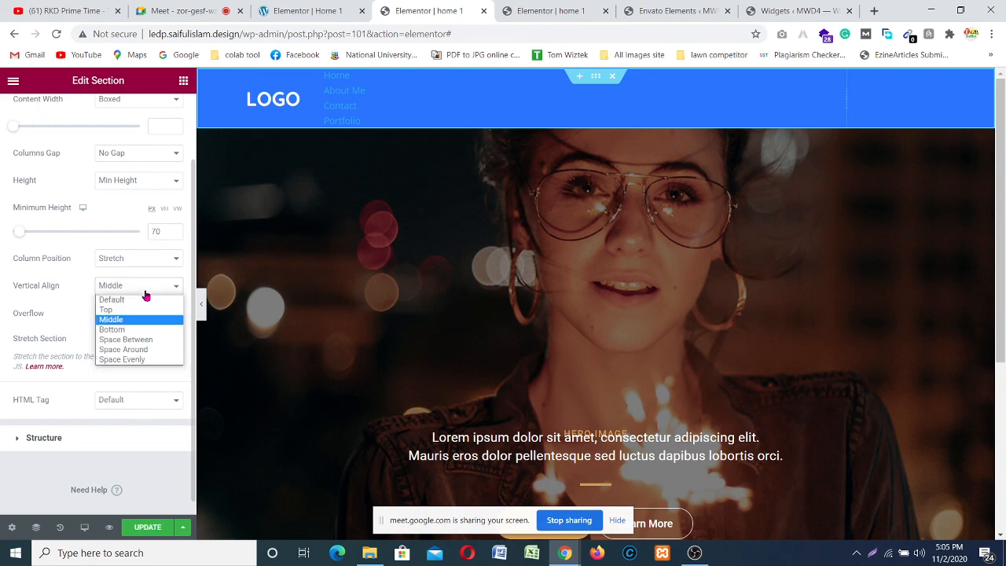
click(137, 340)
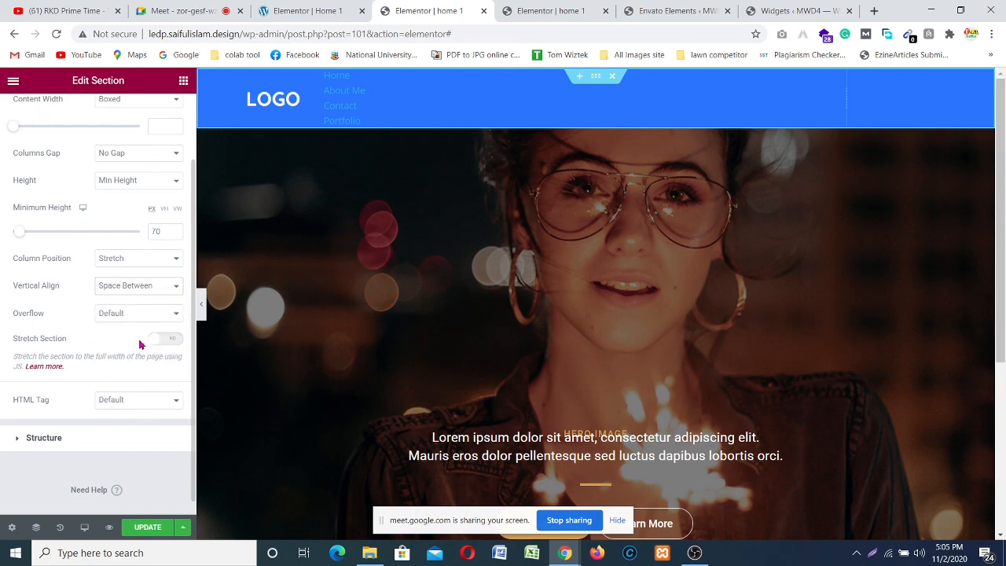
click(154, 285)
click(126, 300)
- Try stretching the header section to the full page width, turn stretching off again, and view its column structure options
scroll(55, 337, down, 1)
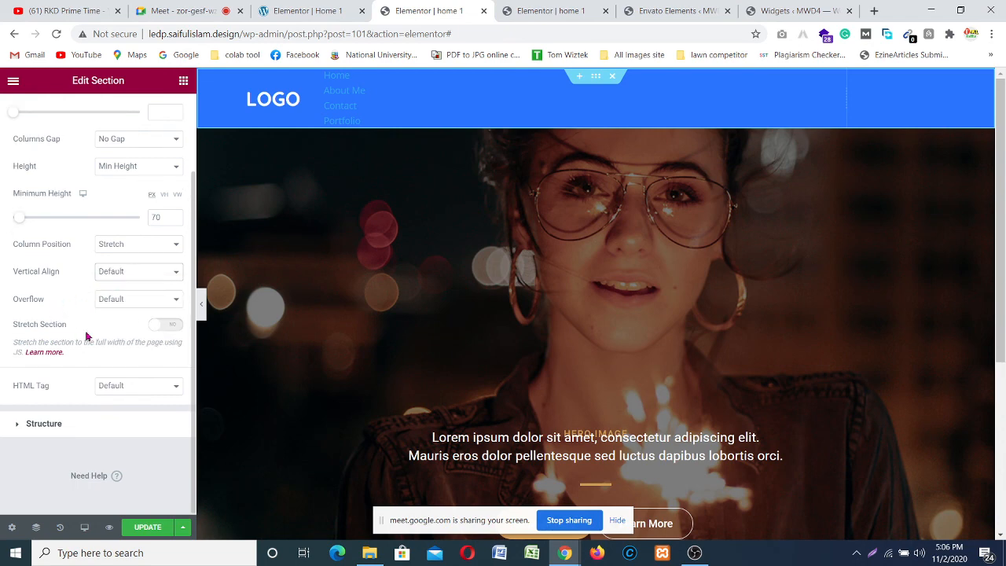
click(162, 326)
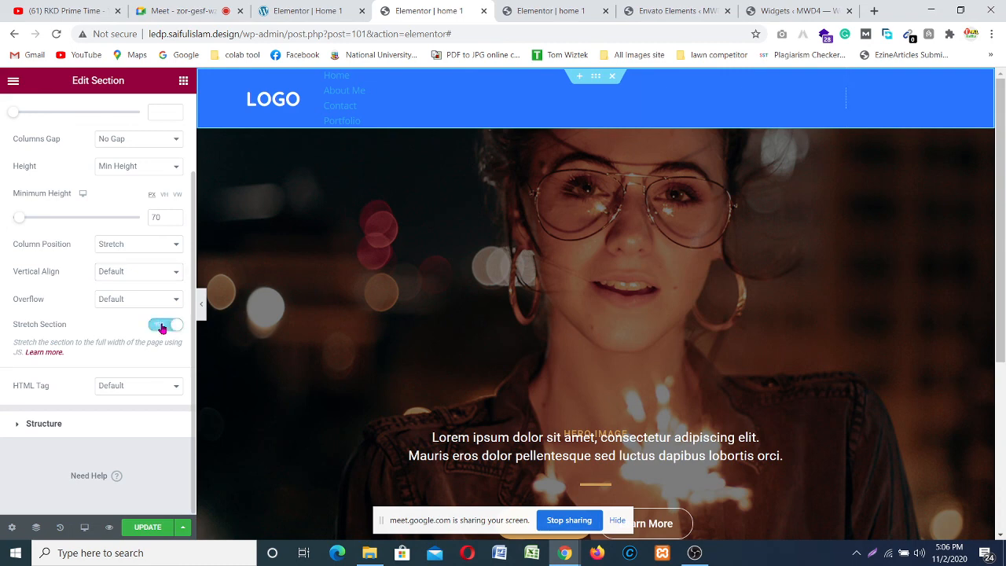
click(162, 326)
click(44, 424)
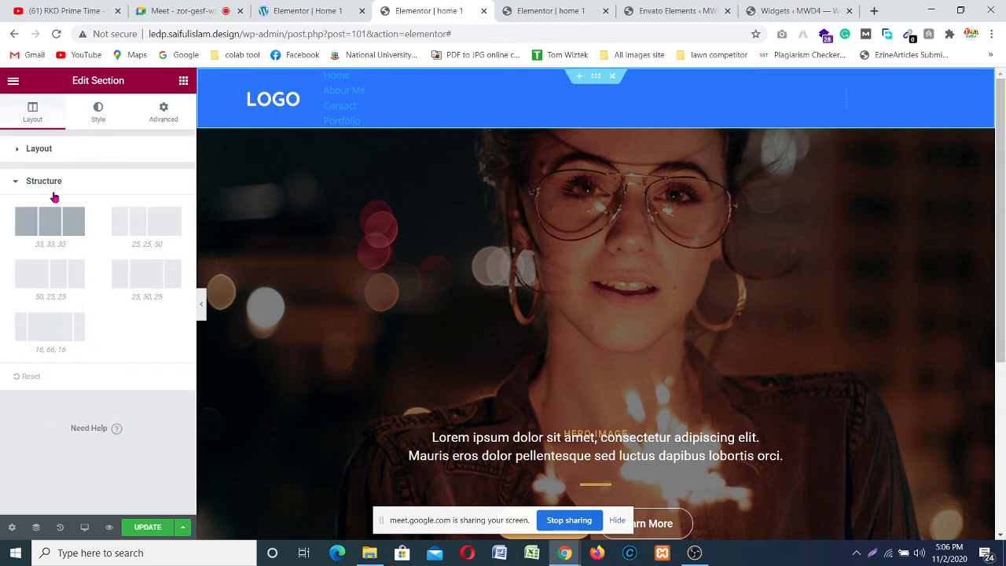
click(21, 150)
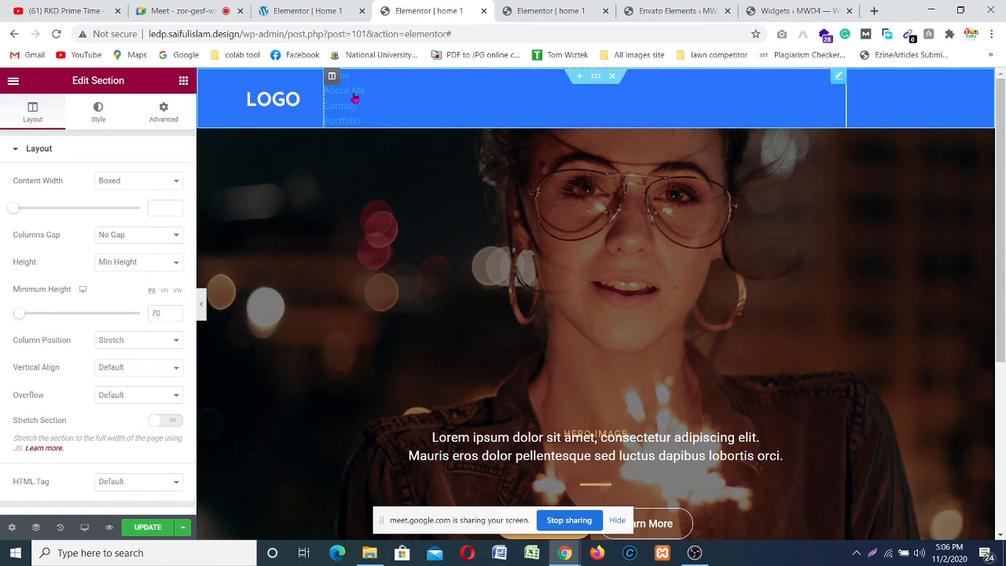
- Clear the menu selection of the header's Navigation Menu widget
click(407, 95)
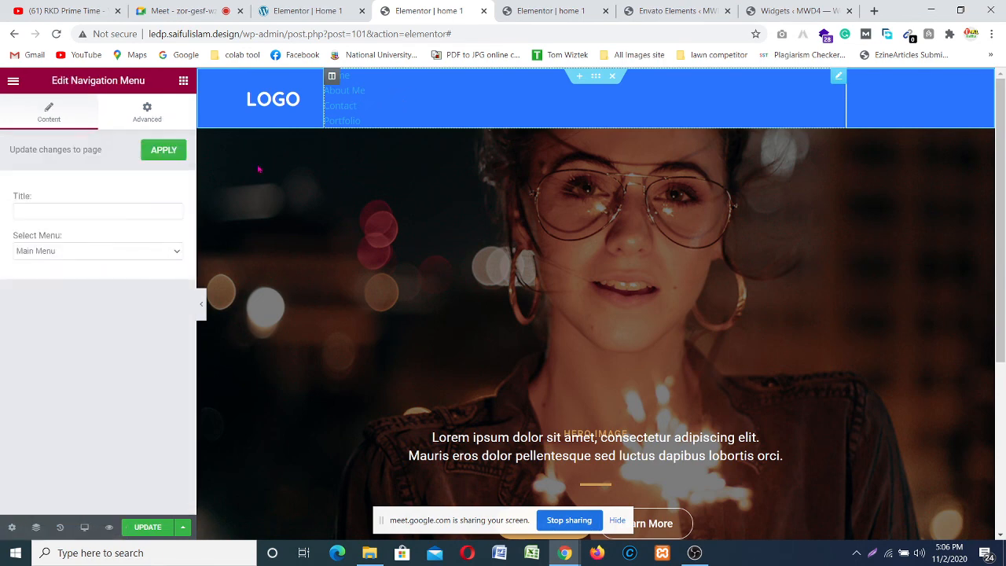
click(169, 253)
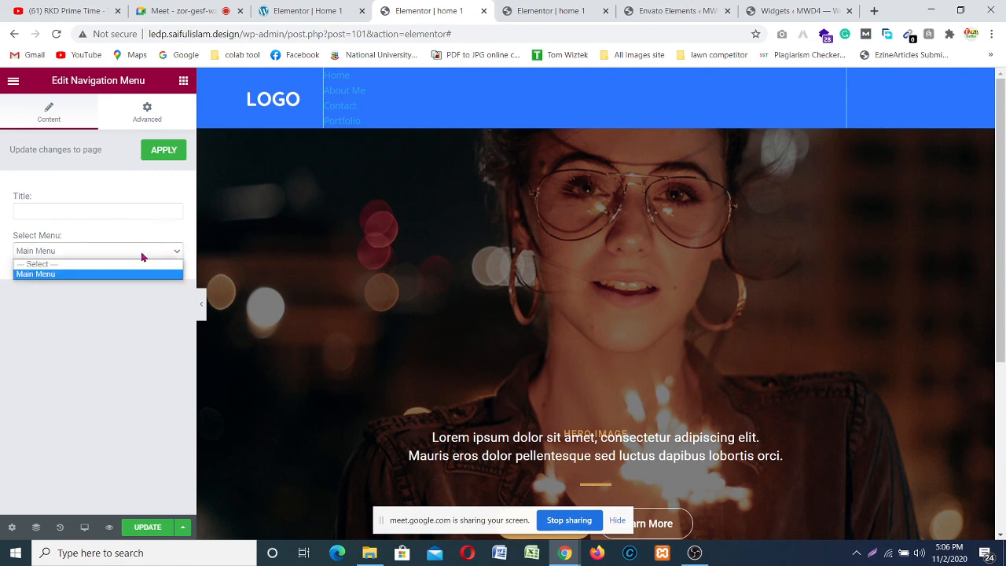
click(91, 265)
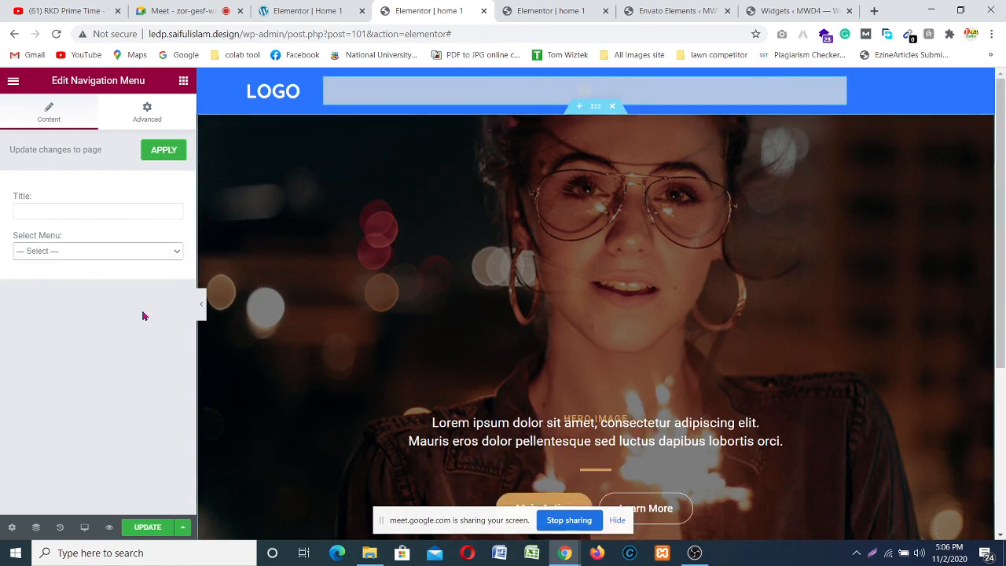
- Browse the widget library, including the Pro, General and WordPress widgets, for menu elements suited to the header
click(181, 85)
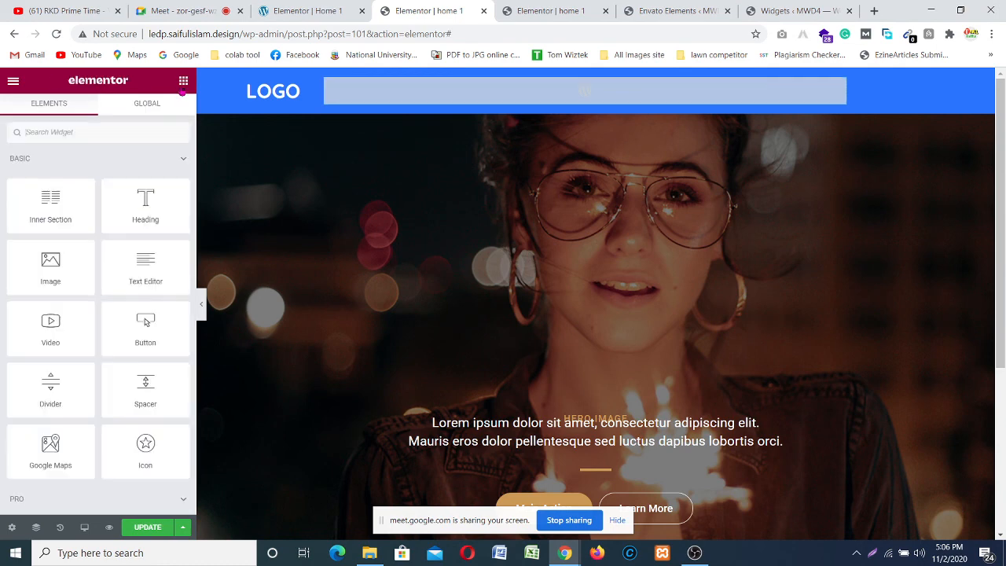
scroll(102, 258, down, 2)
scroll(99, 258, down, 20)
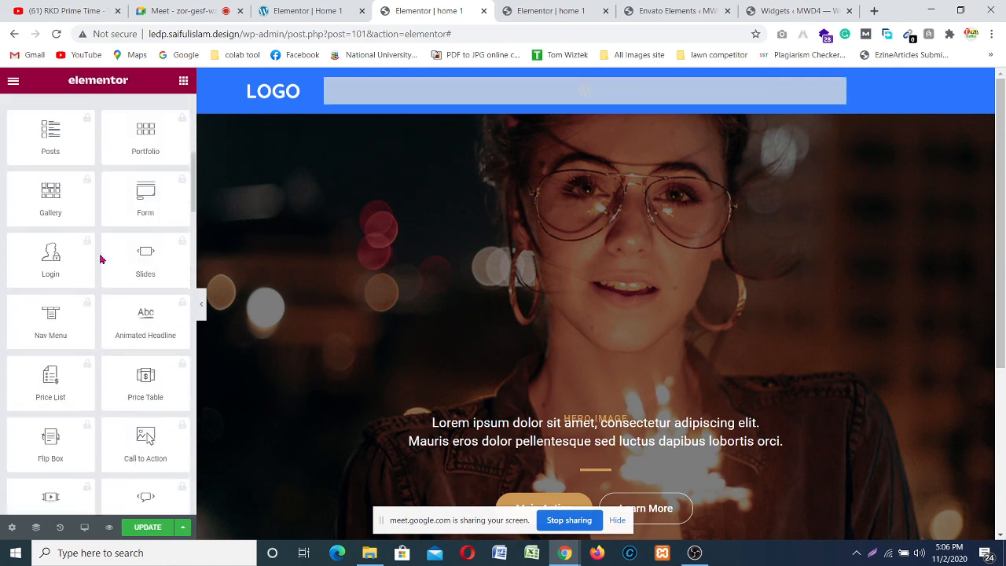
scroll(80, 274, up, 7)
scroll(81, 274, up, 3)
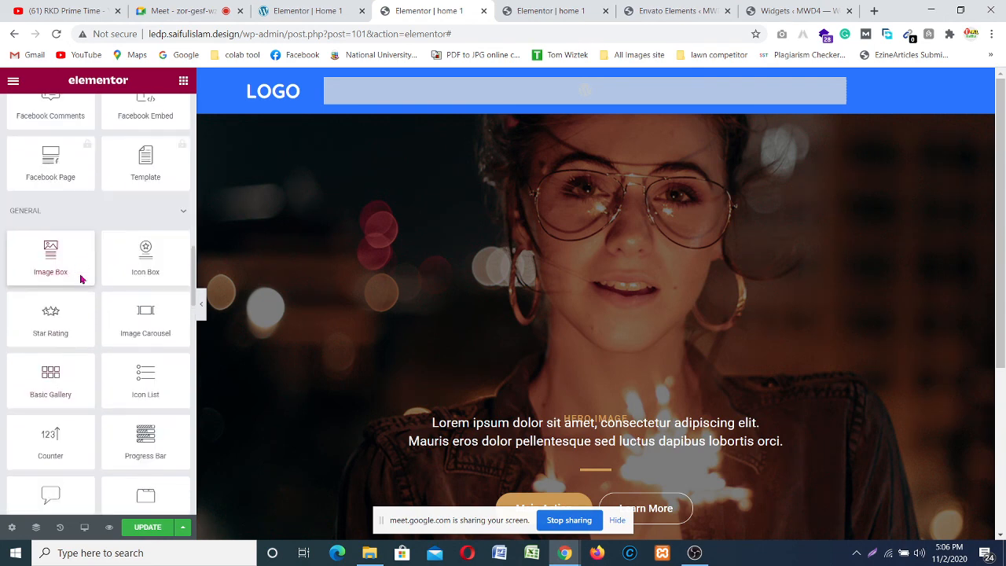
scroll(68, 285, down, 15)
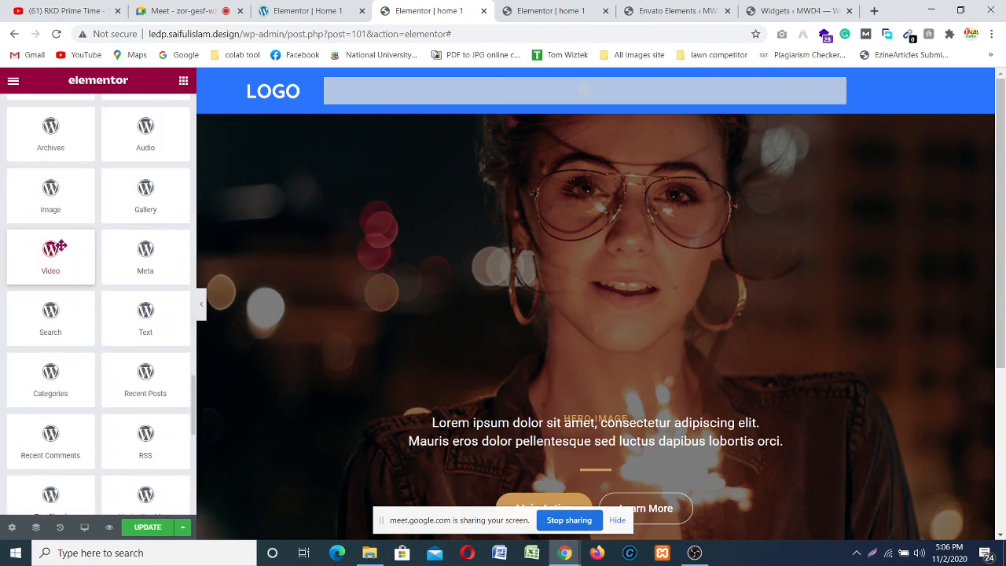
scroll(53, 255, up, 1)
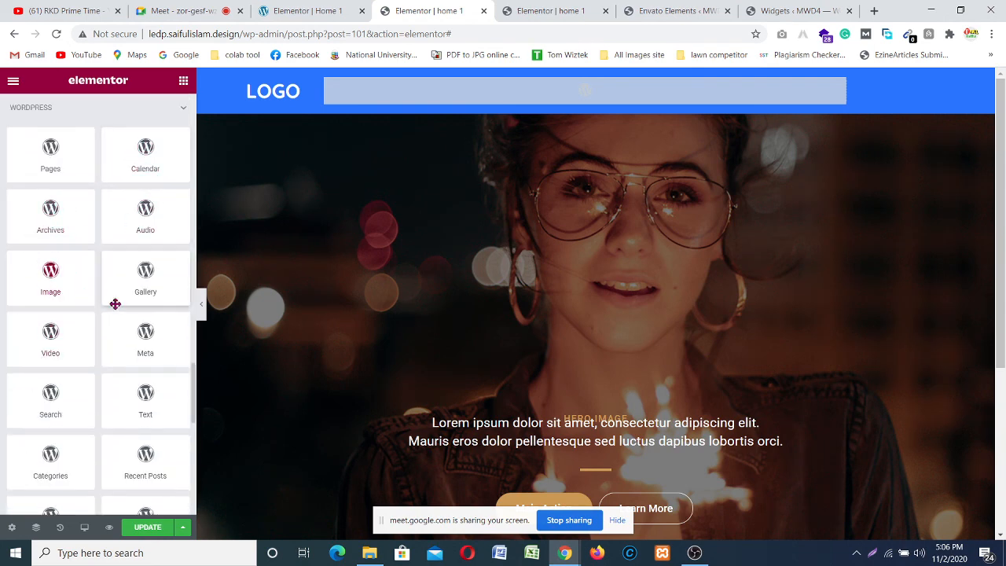
scroll(47, 377, down, 2)
scroll(82, 364, down, 1)
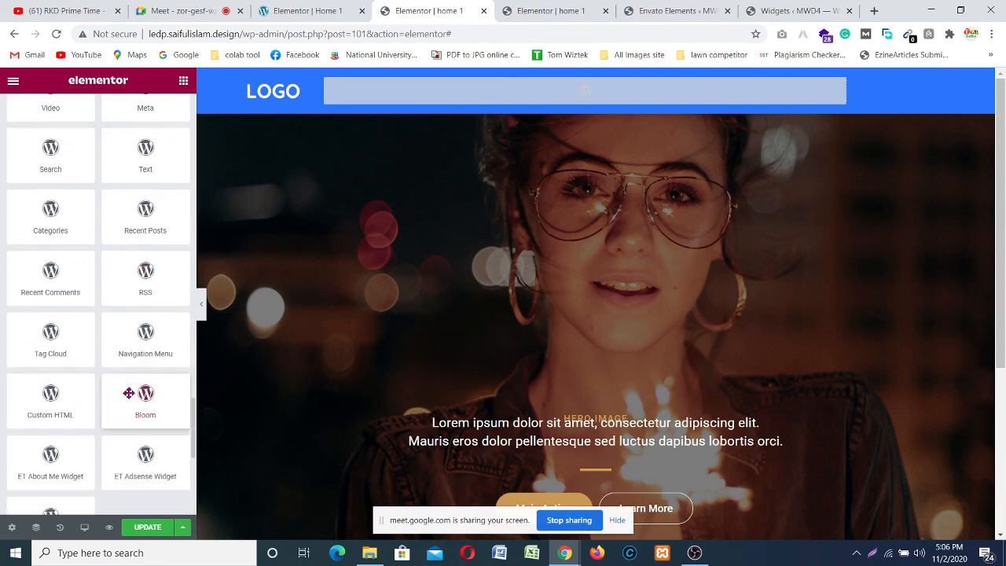
scroll(145, 421, down, 1)
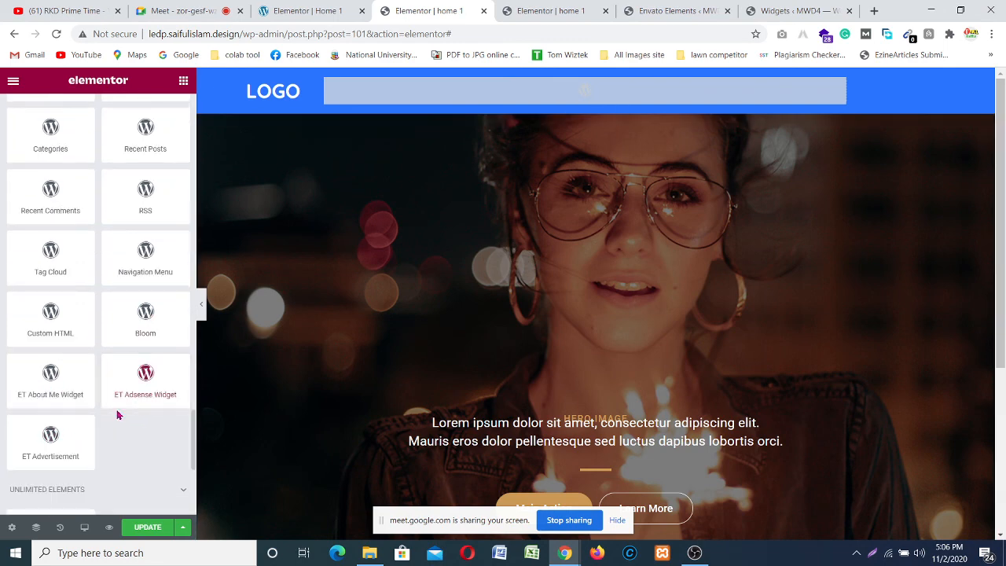
scroll(29, 328, up, 1)
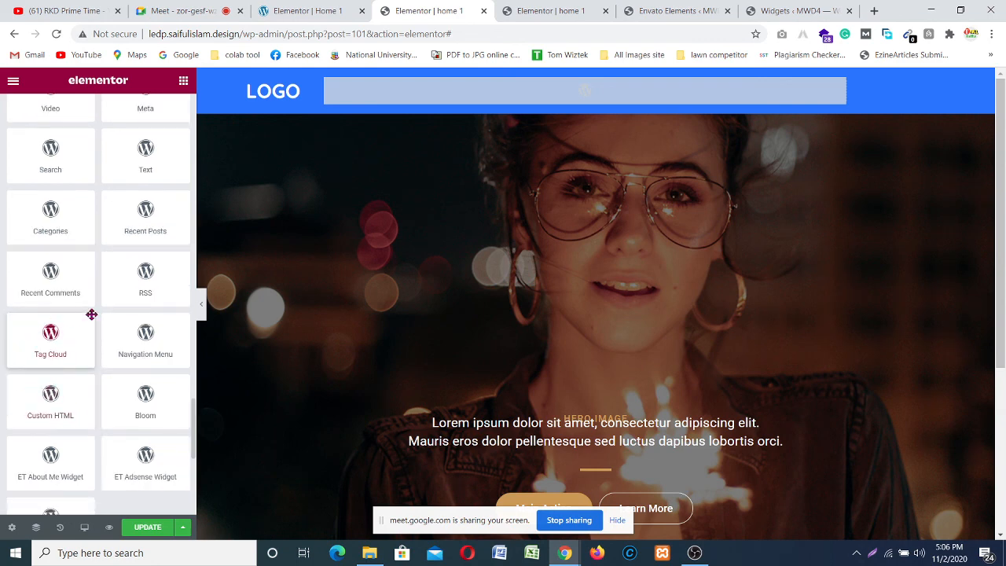
scroll(164, 315, up, 1)
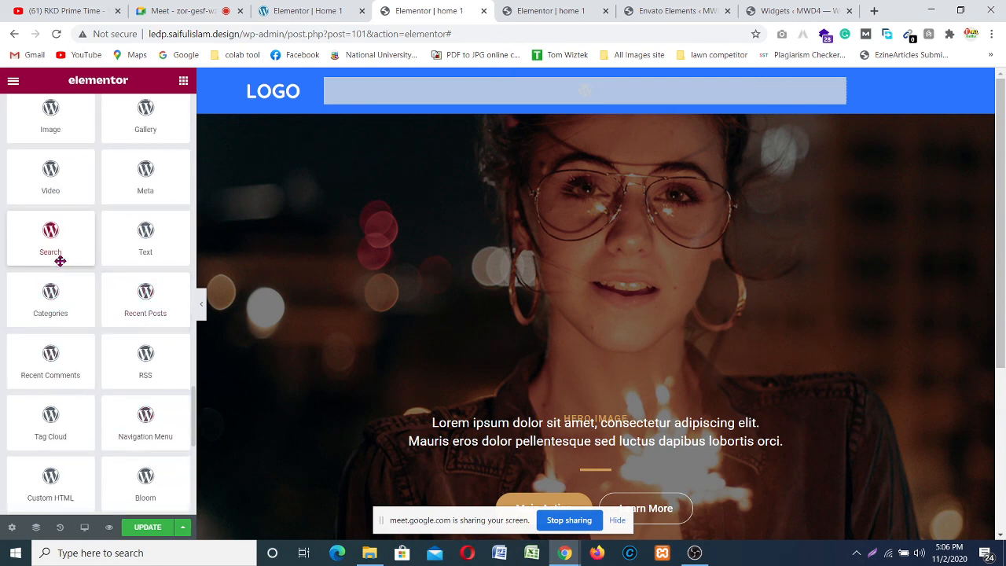
scroll(60, 261, up, 5)
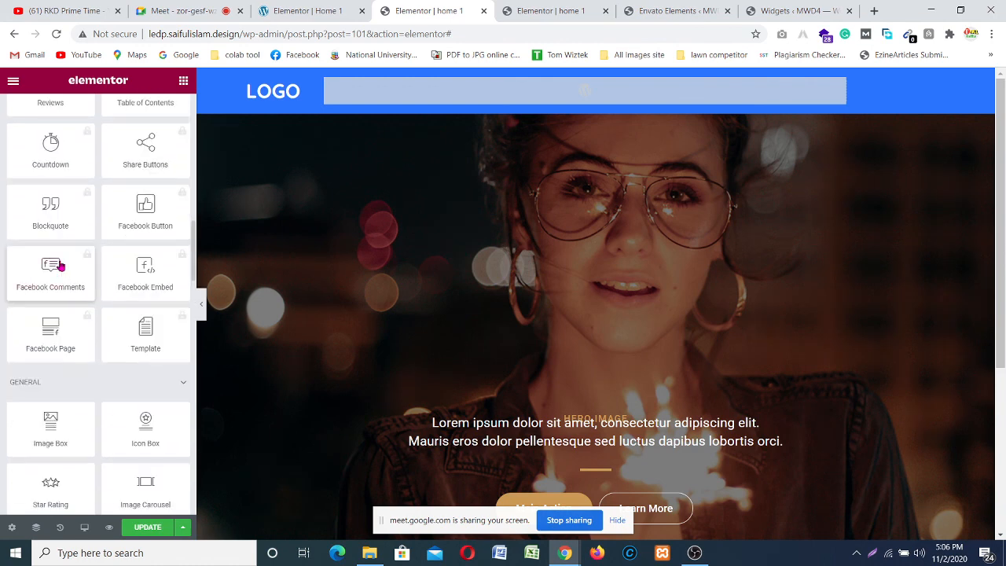
scroll(60, 267, up, 5)
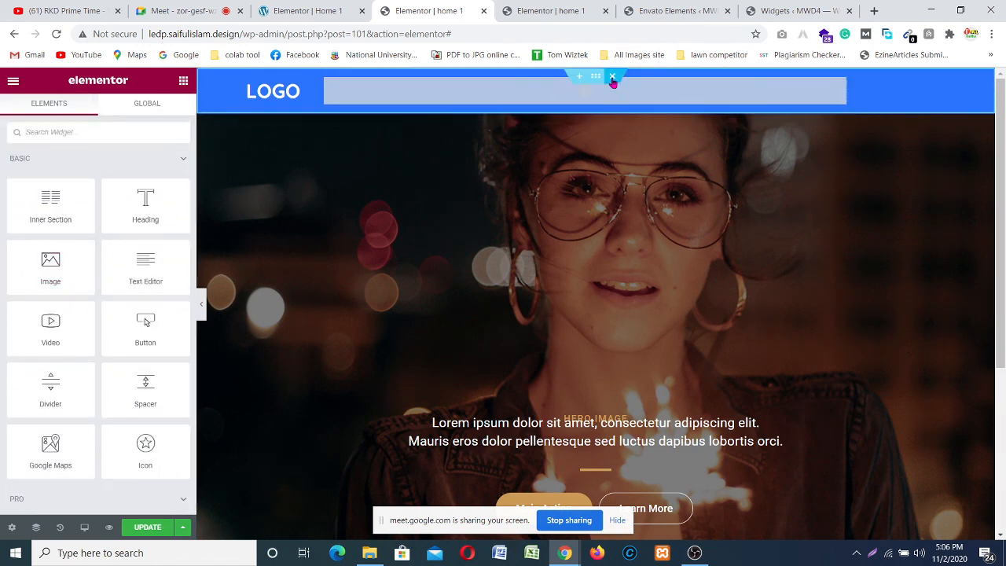
- Delete the blue header section with the logo and navigation menu, and look over the remaining hero section
click(612, 77)
scroll(551, 249, down, 3)
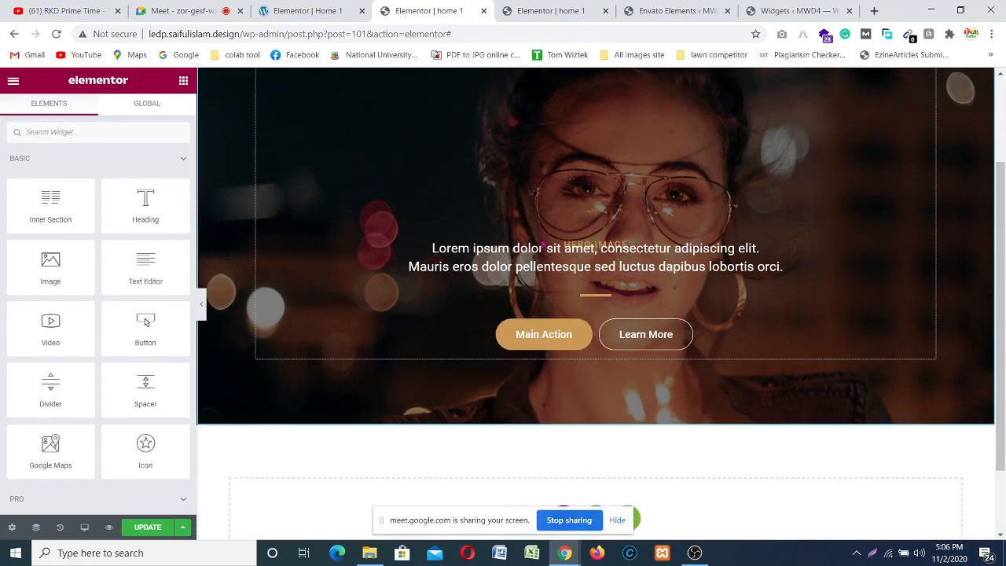
scroll(574, 275, up, 3)
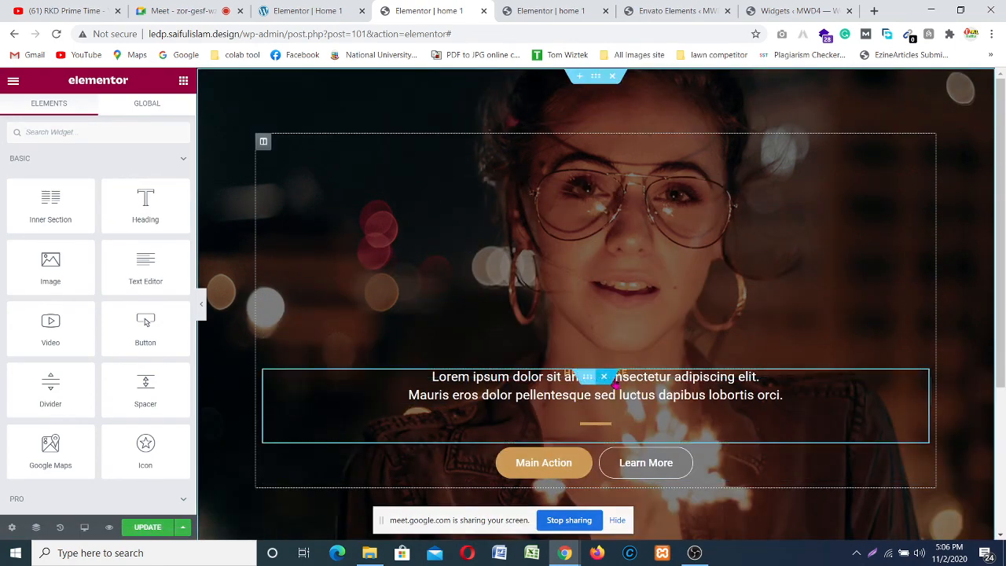
- Open the settings of the hero's divider and look over the hero section and the empty area below it
click(622, 433)
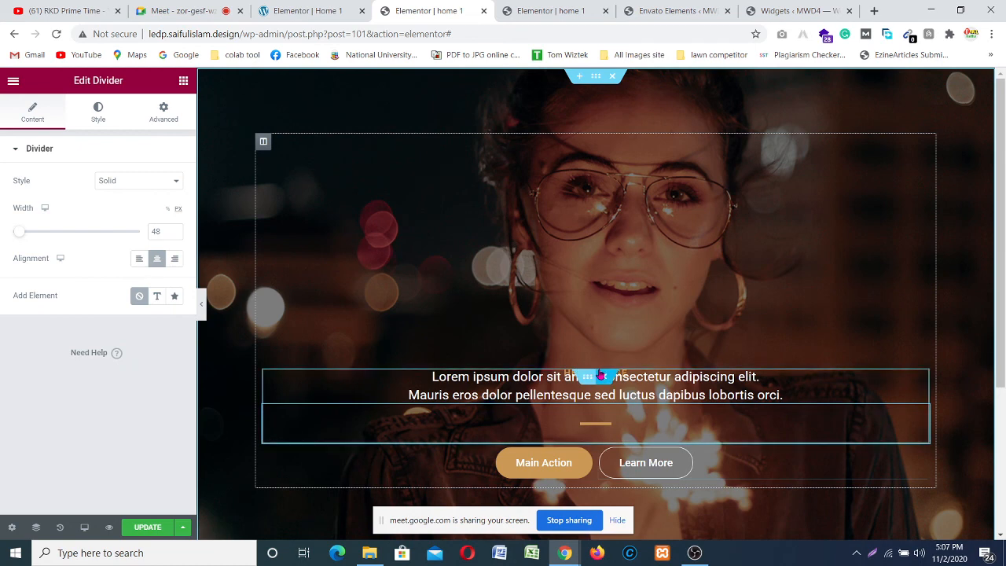
double_click(625, 305)
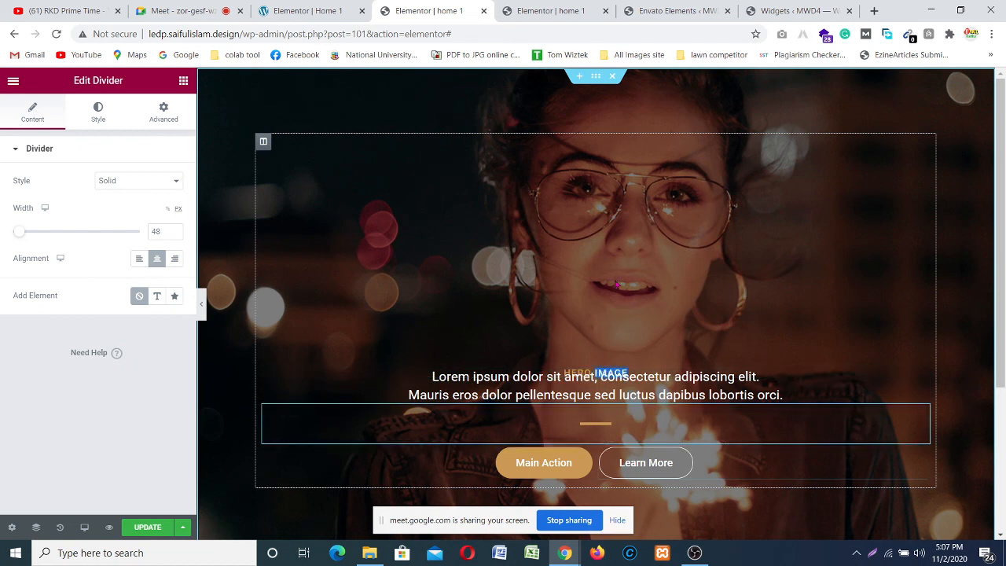
scroll(708, 236, down, 3)
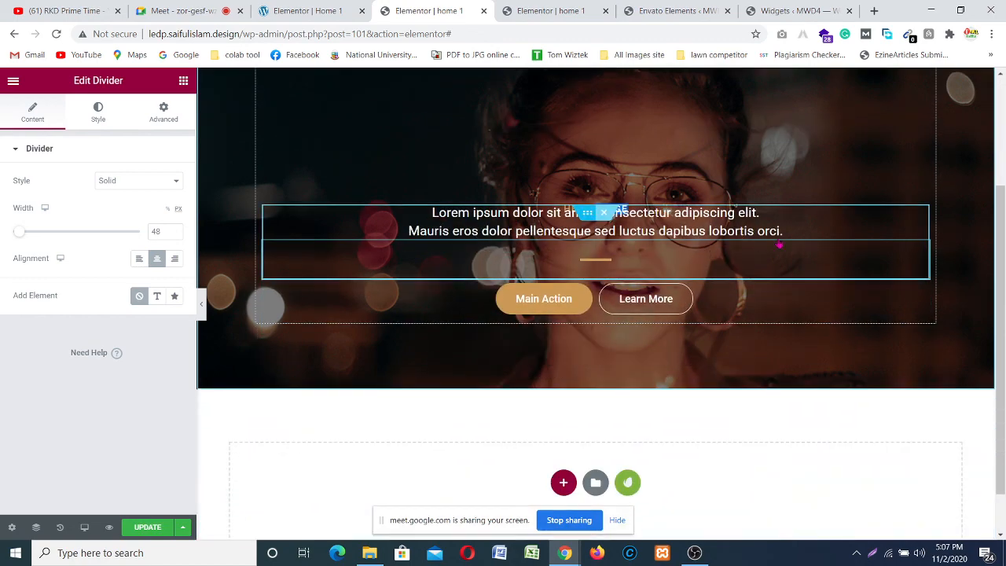
scroll(817, 283, up, 3)
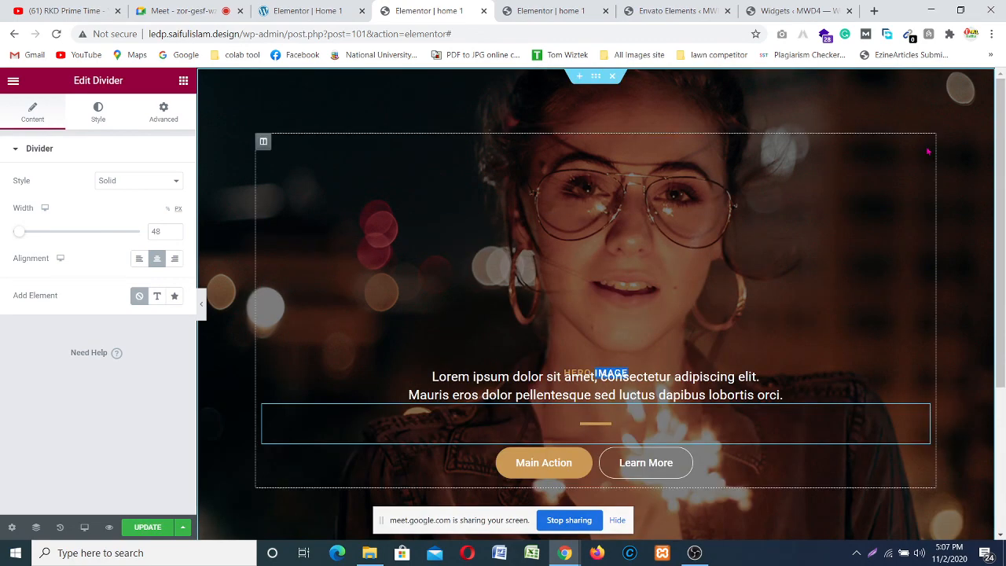
key(ctrl+a)
scroll(668, 340, down, 3)
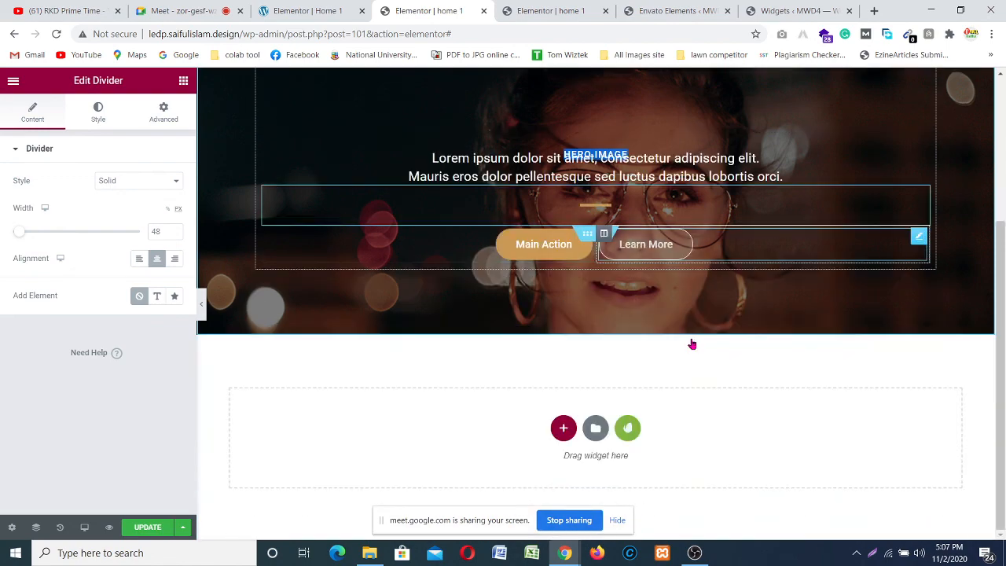
scroll(692, 342, up, 3)
scroll(691, 341, down, 3)
scroll(690, 344, up, 3)
scroll(690, 343, up, 1)
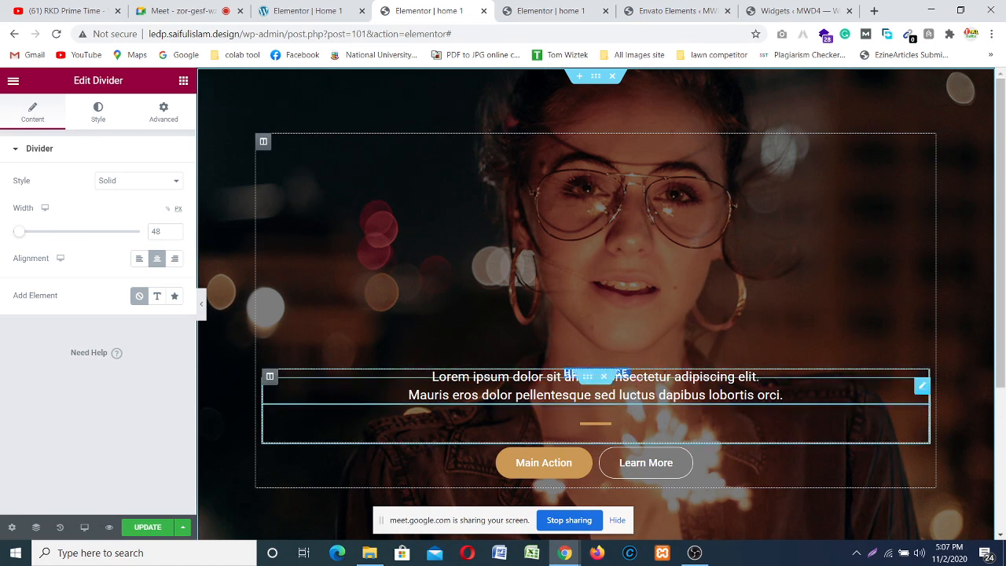
- Open the content settings of the hero's two-line Lorem ipsum heading and check its placement in the hero
click(918, 386)
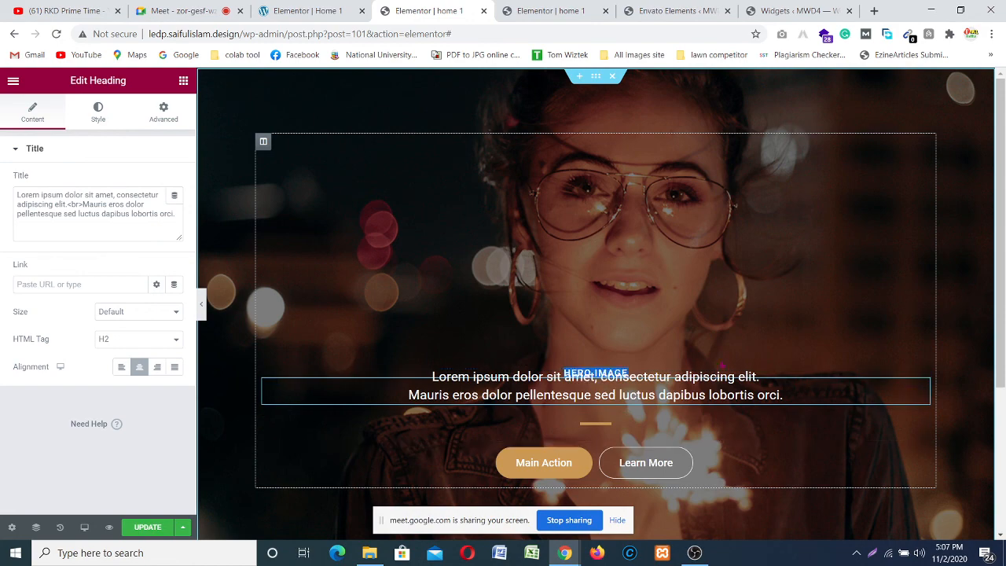
scroll(660, 206, down, 3)
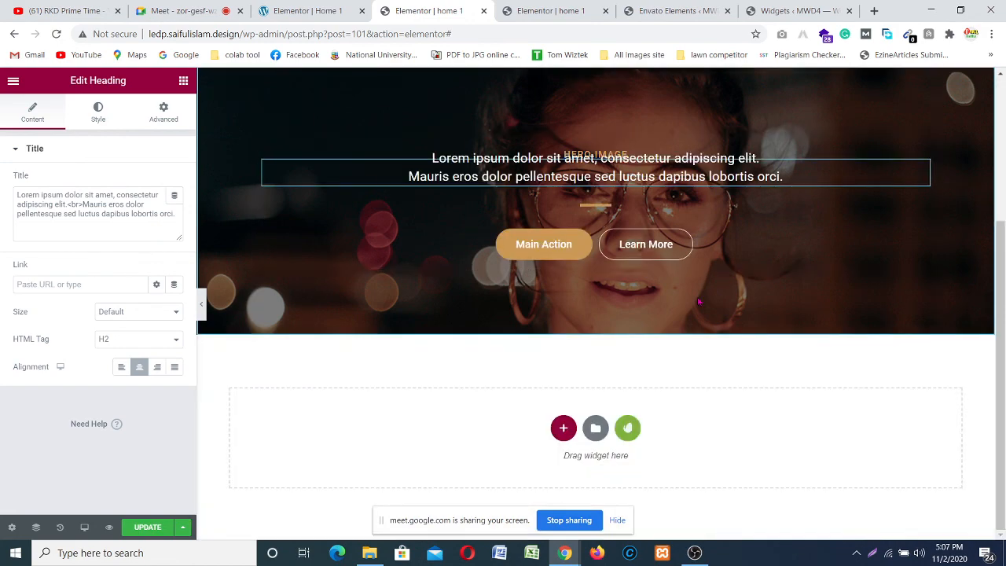
scroll(691, 310, up, 3)
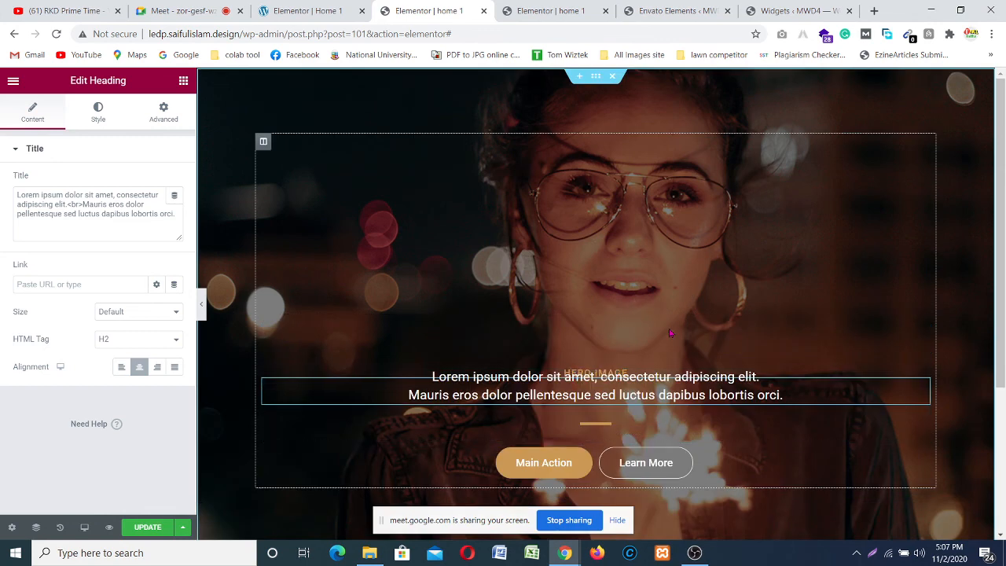
triple_click(717, 251)
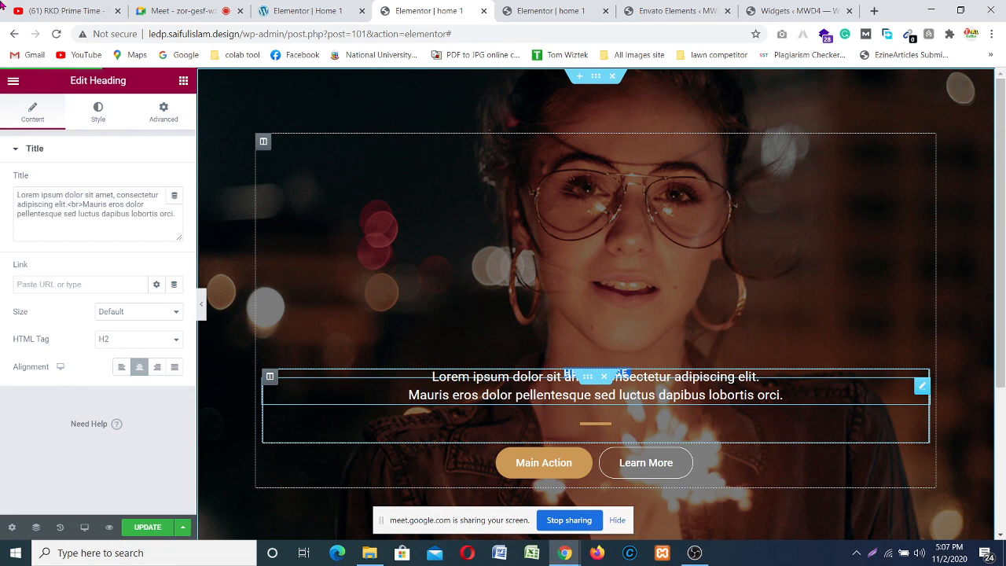
- Open the hero section's settings and look through its layout options
click(595, 77)
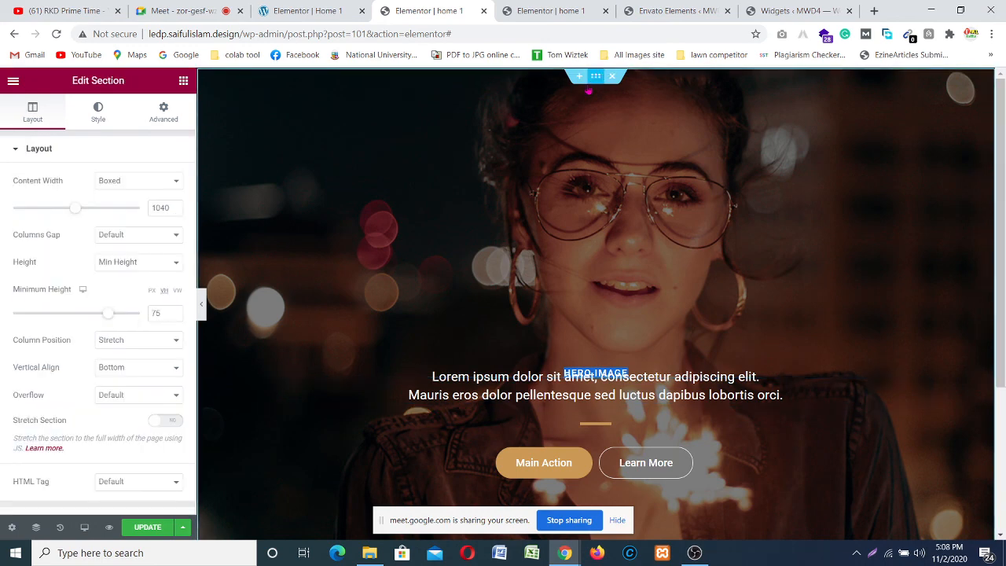
scroll(92, 193, down, 1)
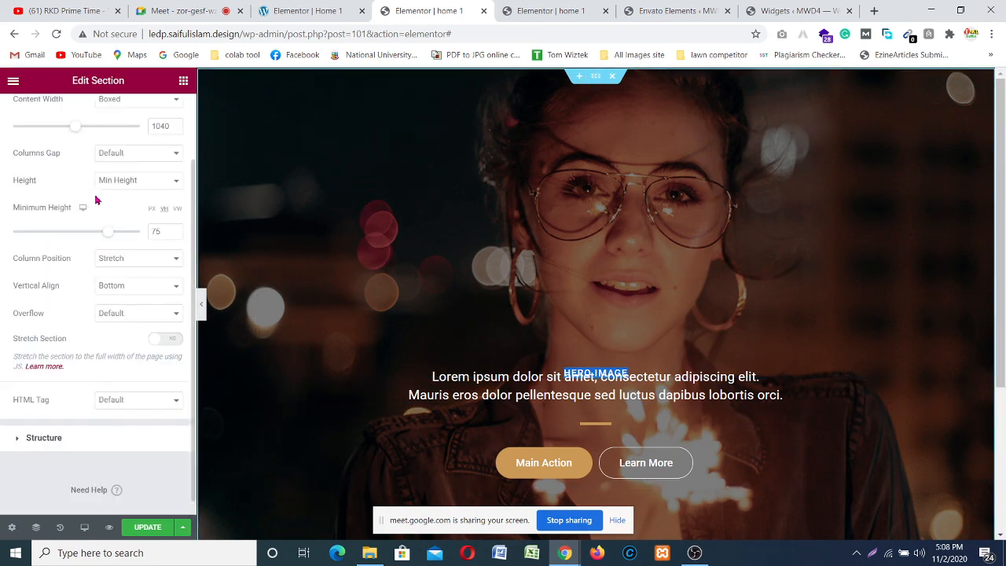
scroll(102, 243, up, 2)
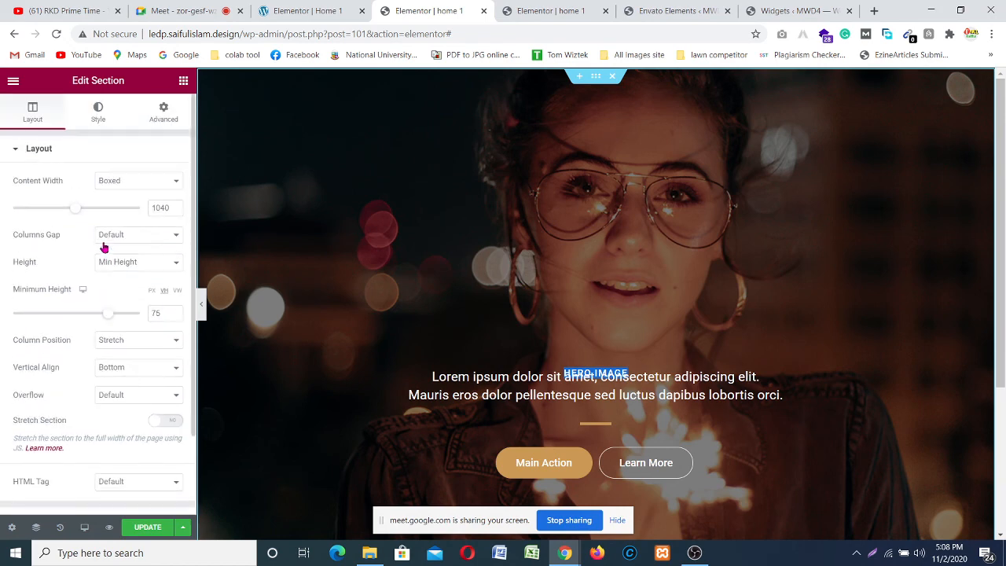
- Review the hero section's background image style settings and its advanced margin and padding settings
click(98, 114)
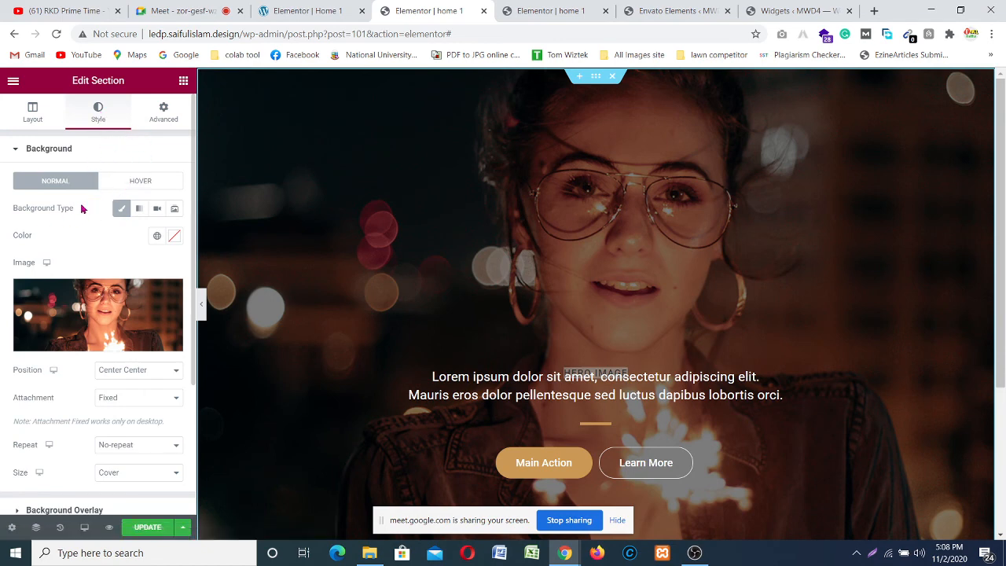
scroll(121, 217, down, 2)
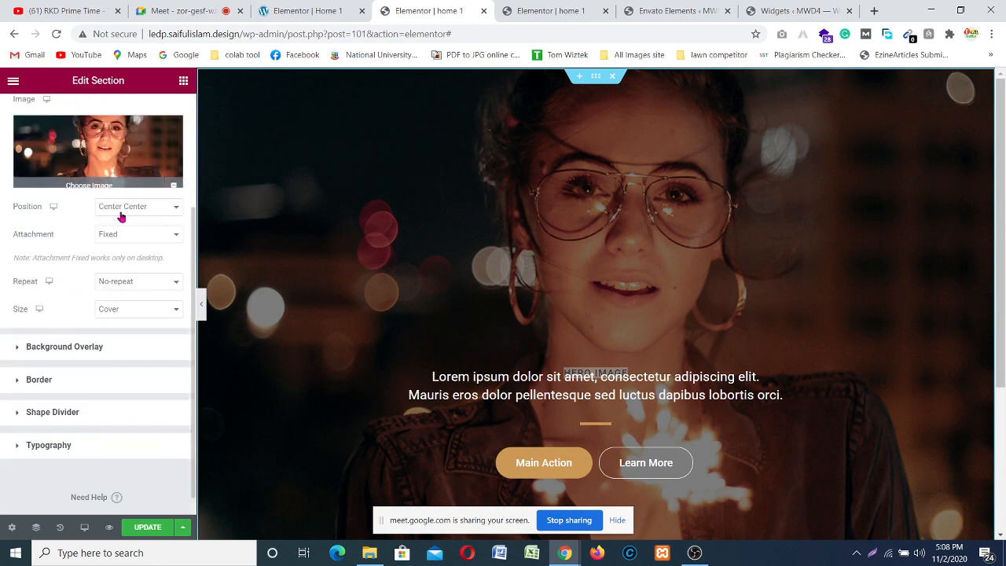
scroll(70, 334, down, 1)
scroll(73, 341, up, 3)
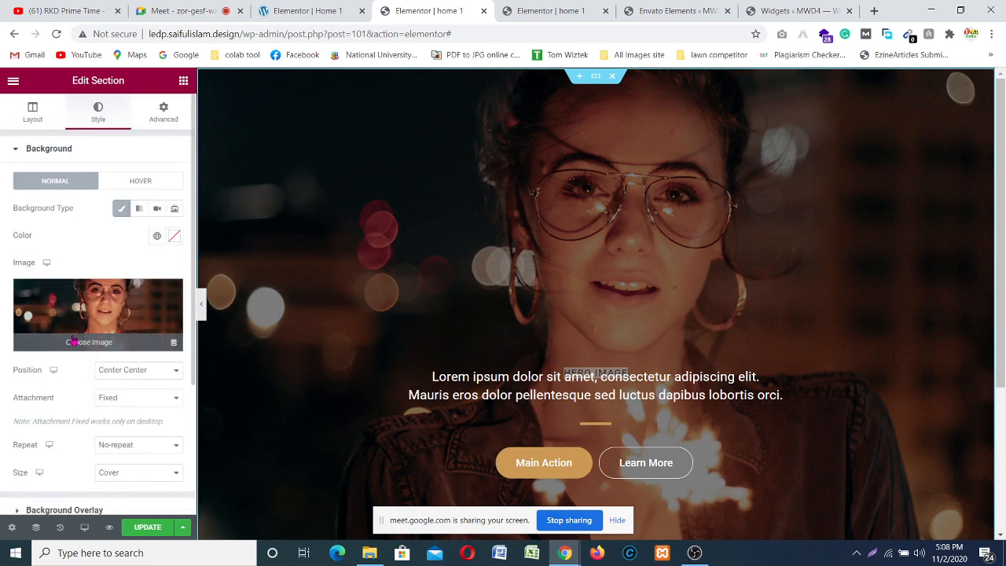
click(154, 117)
scroll(63, 275, down, 1)
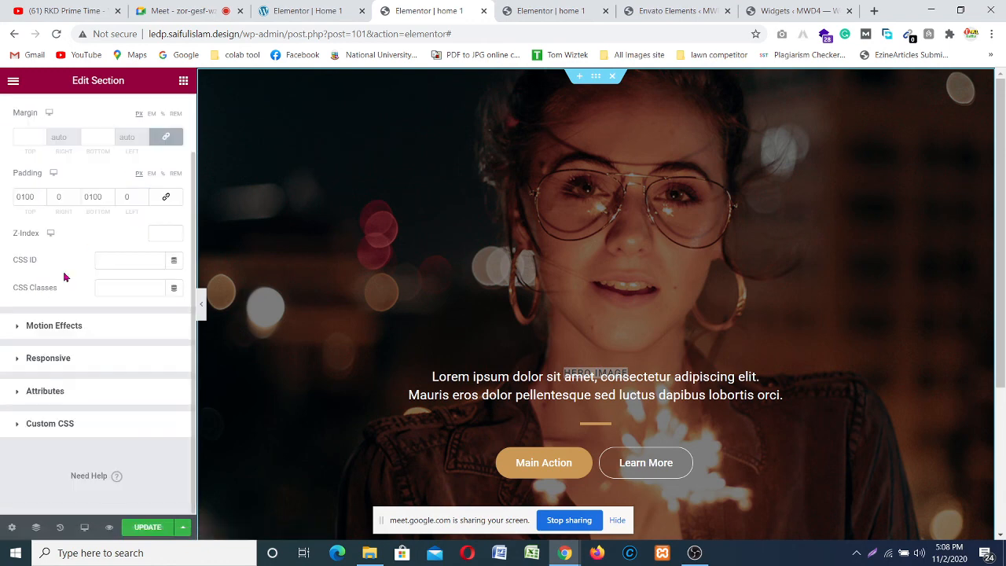
scroll(79, 236, up, 1)
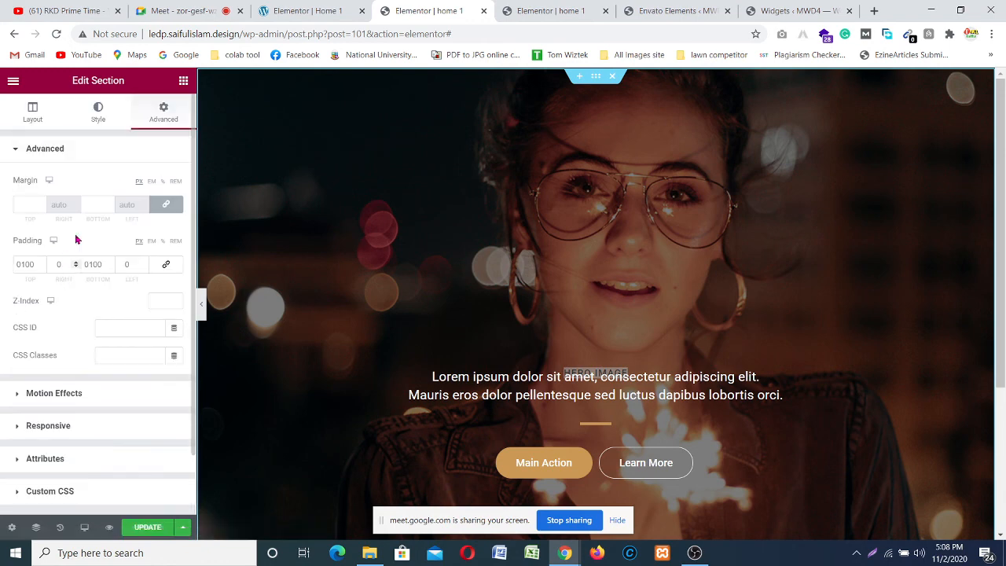
click(98, 110)
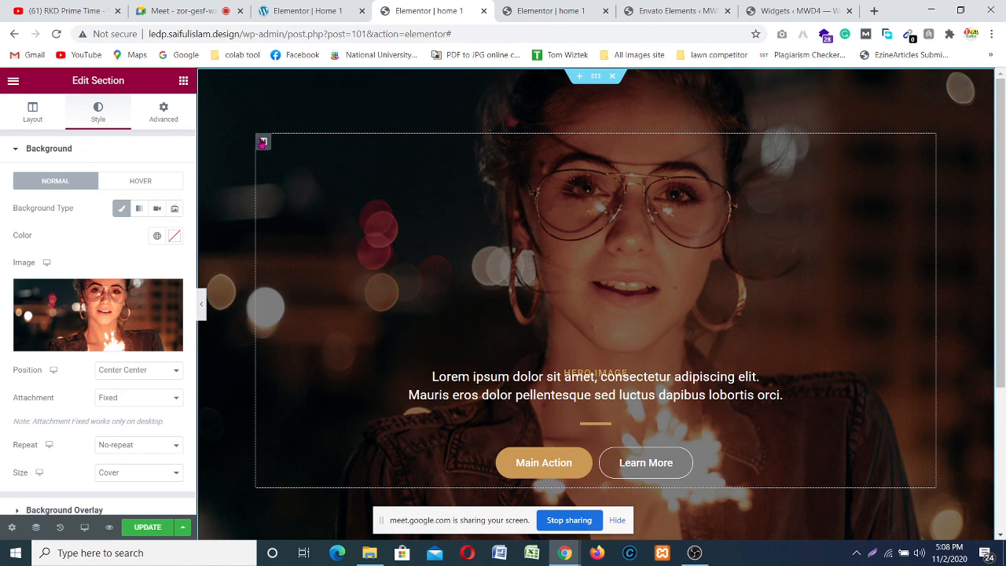
- View the layout settings of the hero's column and look over the hero content
click(262, 142)
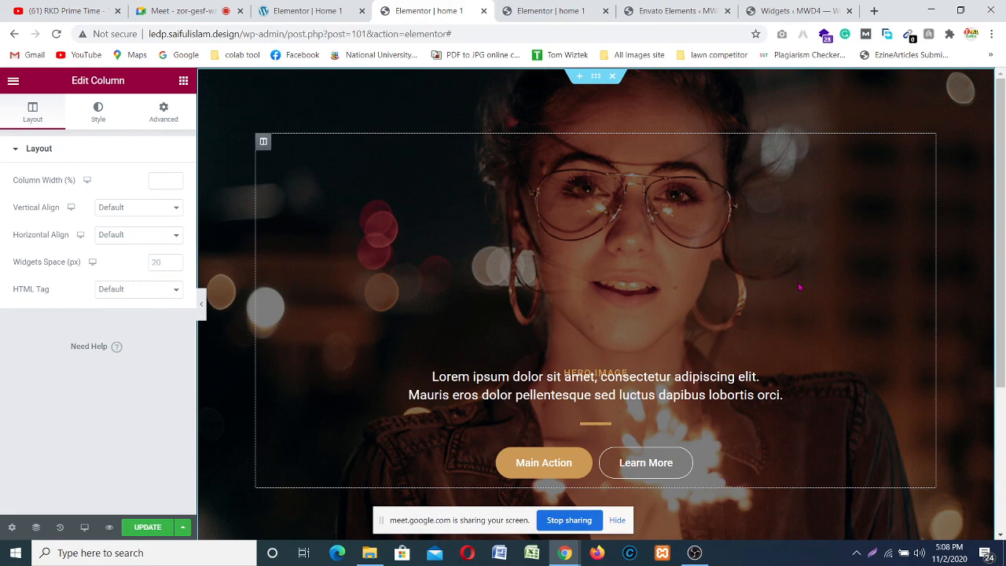
scroll(799, 287, down, 3)
scroll(760, 300, up, 3)
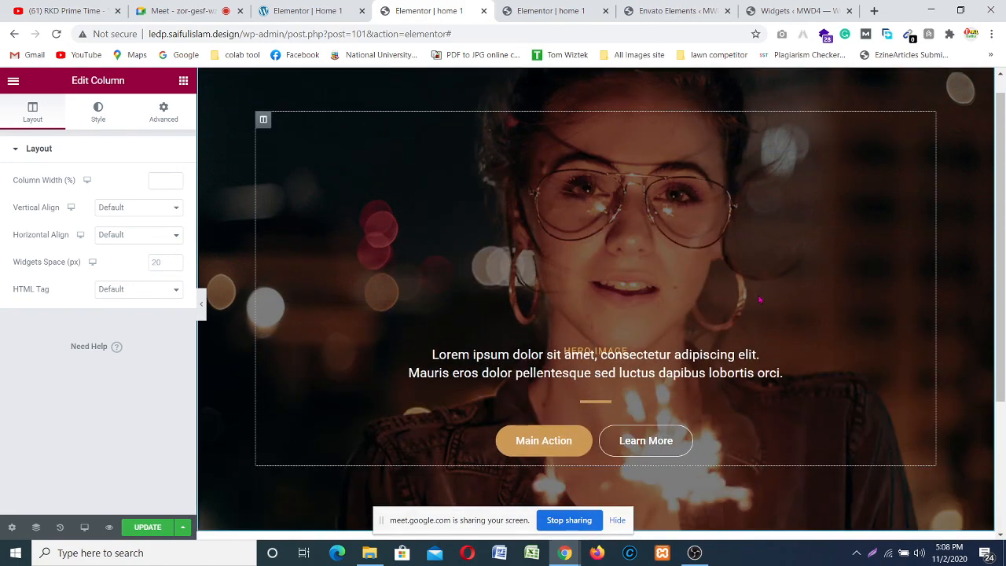
scroll(760, 300, down, 2)
scroll(707, 302, up, 1)
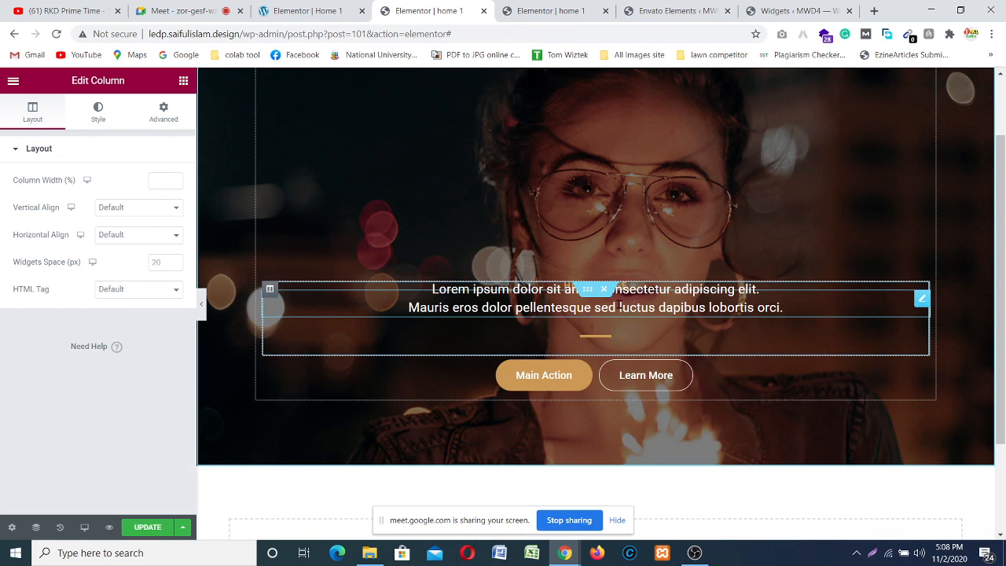
- Review the Lorem ipsum heading's content, style and advanced settings, including its background options
click(924, 299)
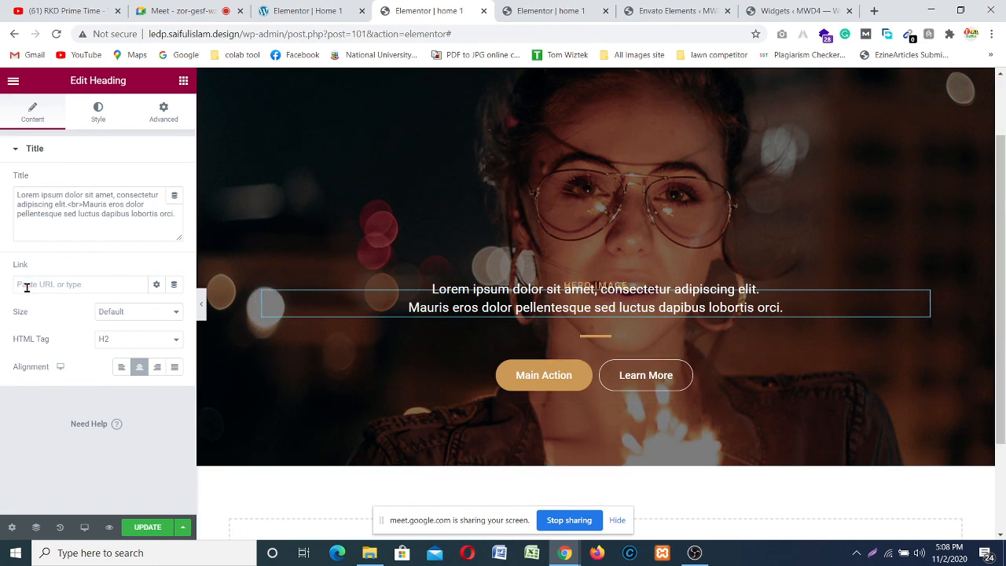
click(81, 116)
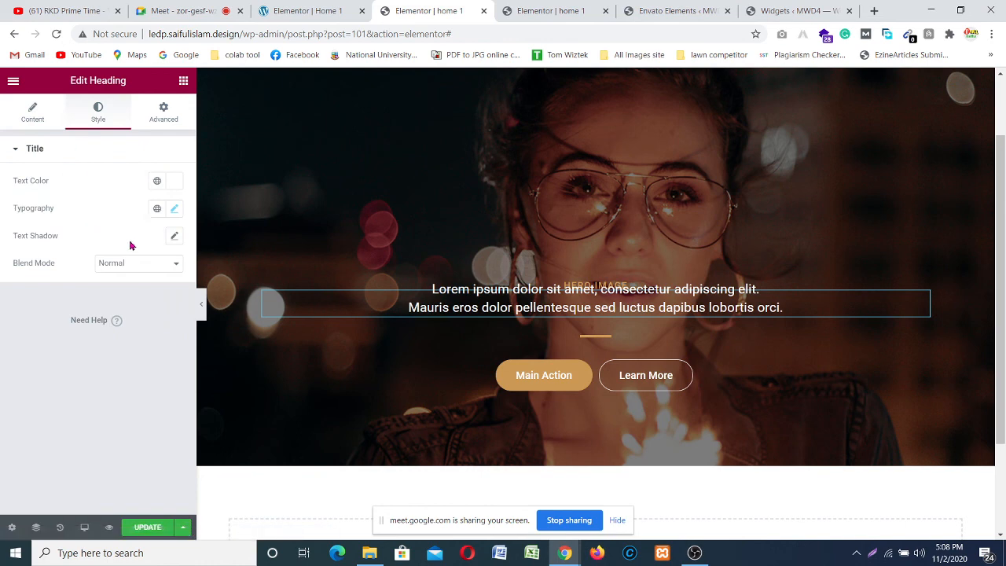
click(165, 117)
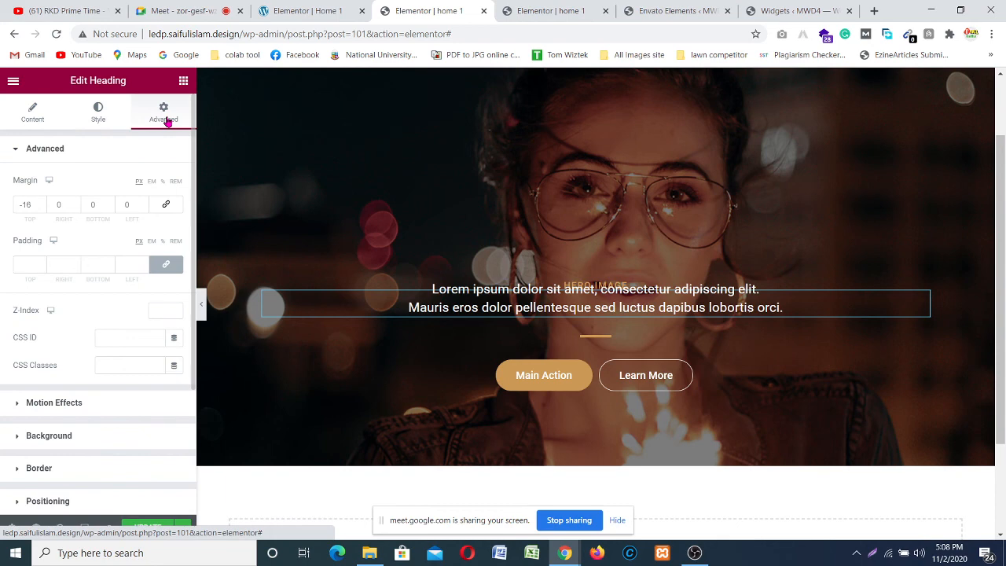
click(47, 437)
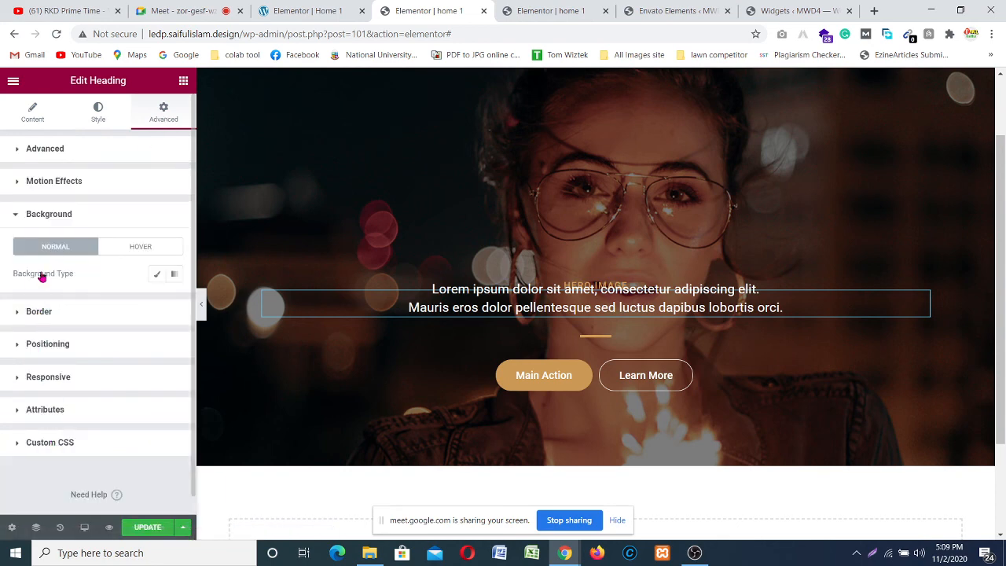
scroll(75, 275, down, 1)
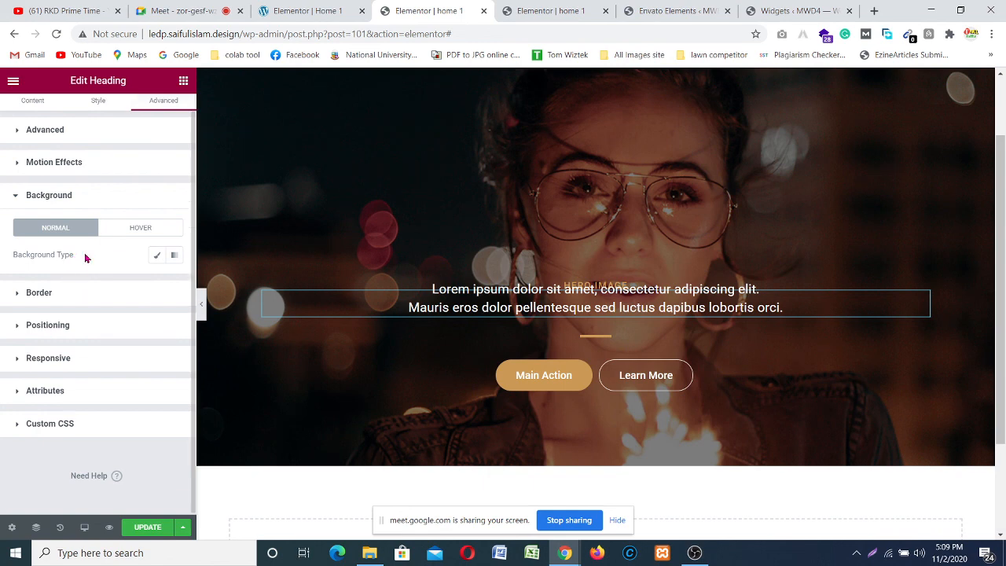
- Check the Google Meet call and return to the Elementor page with the hero section
click(180, 10)
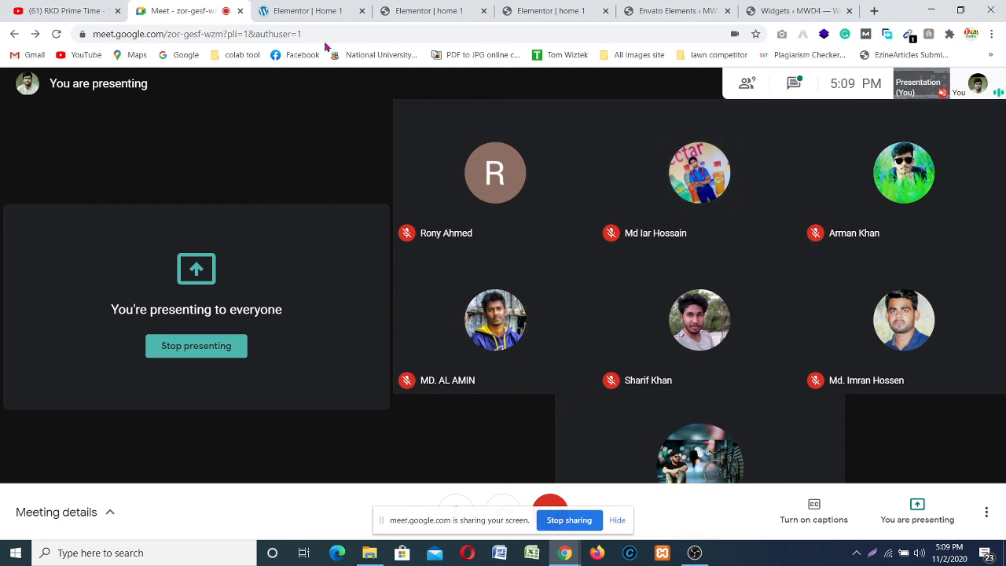
click(443, 8)
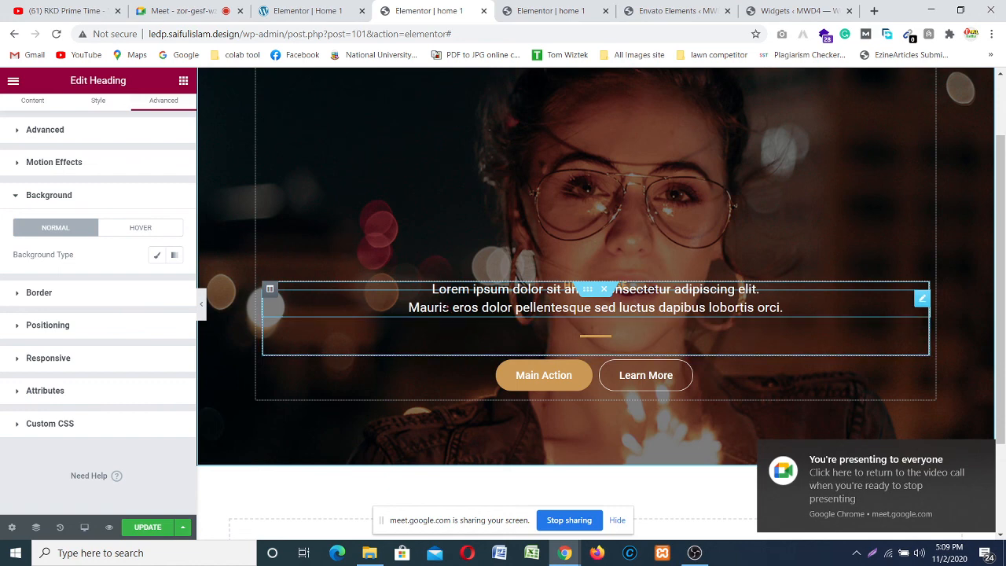
scroll(411, 291, up, 2)
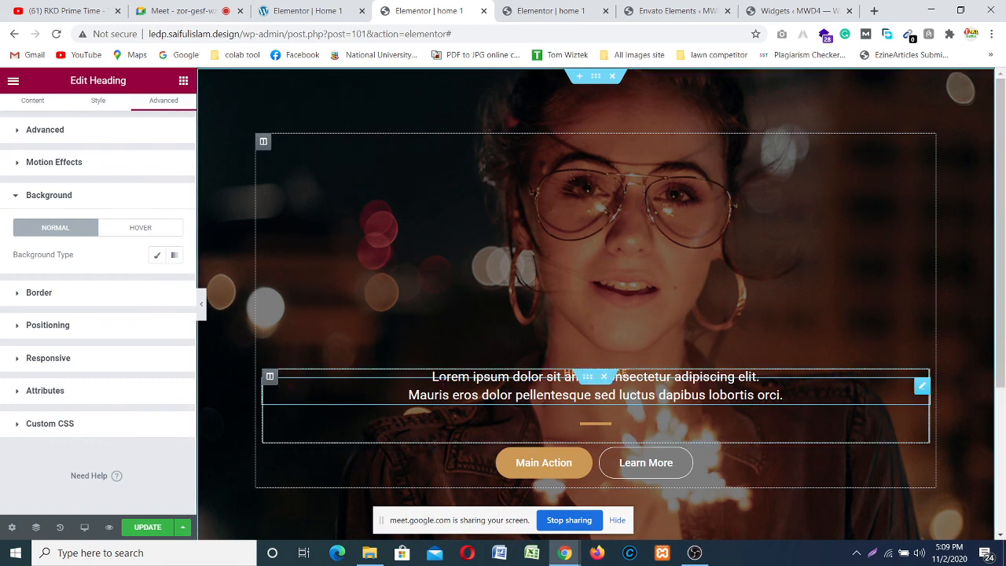
drag(441, 383, 509, 399)
click(708, 311)
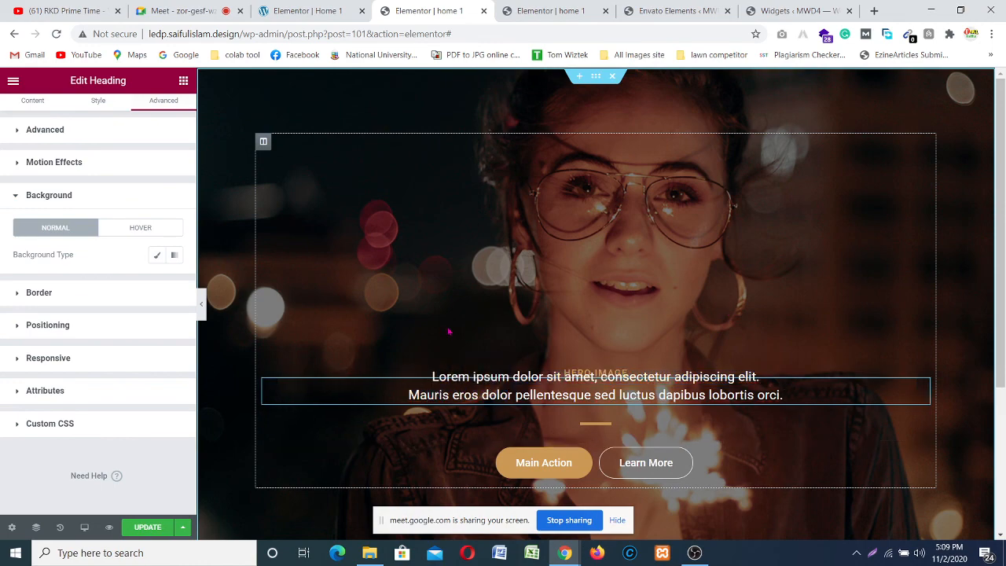
scroll(449, 332, down, 3)
scroll(426, 353, up, 3)
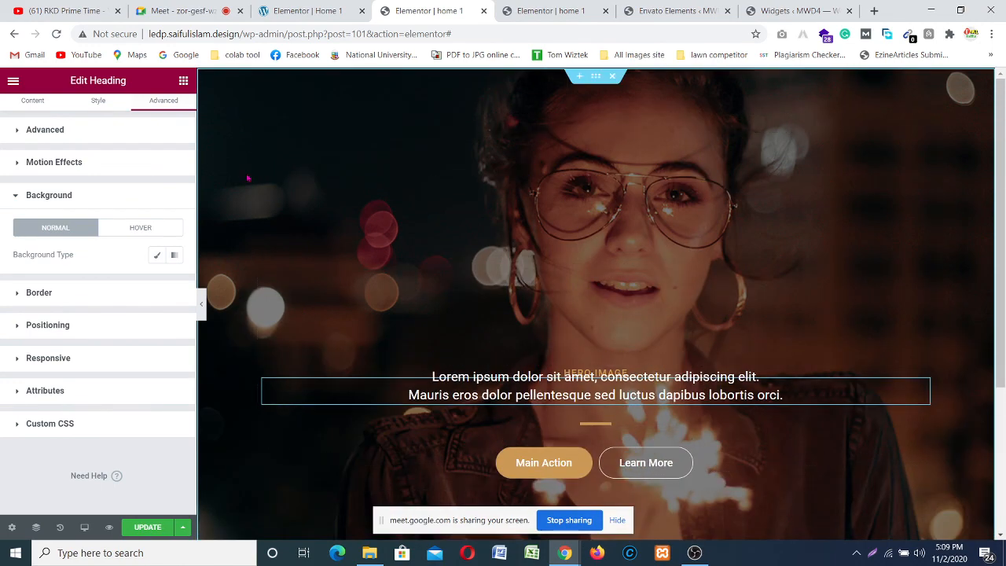
triple_click(703, 178)
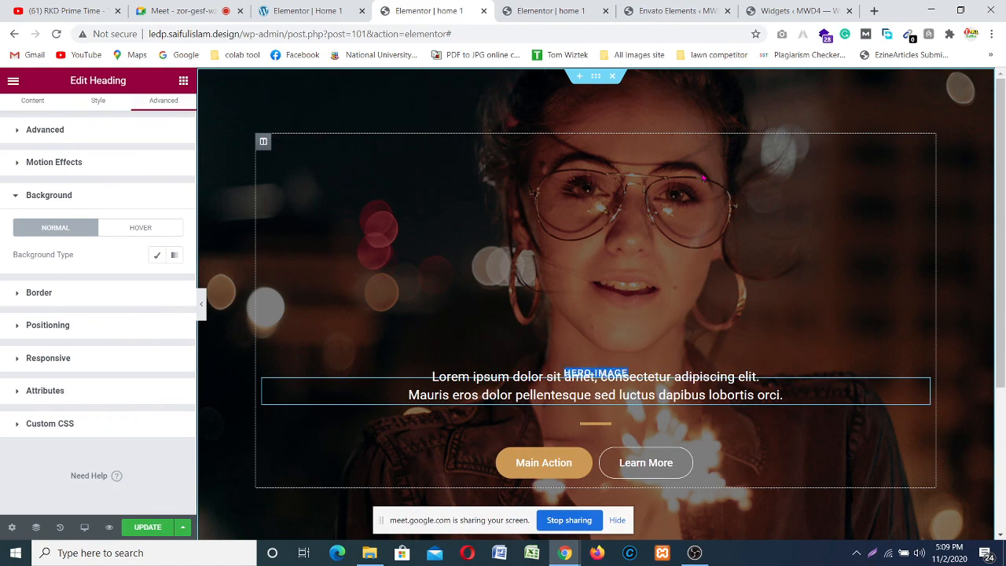
click(748, 298)
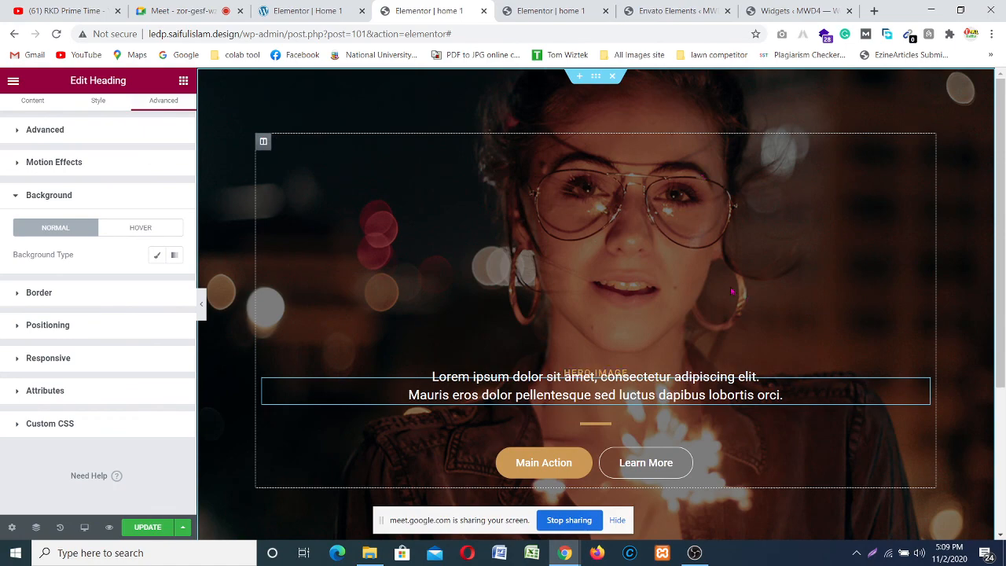
scroll(732, 291, down, 3)
scroll(573, 321, up, 3)
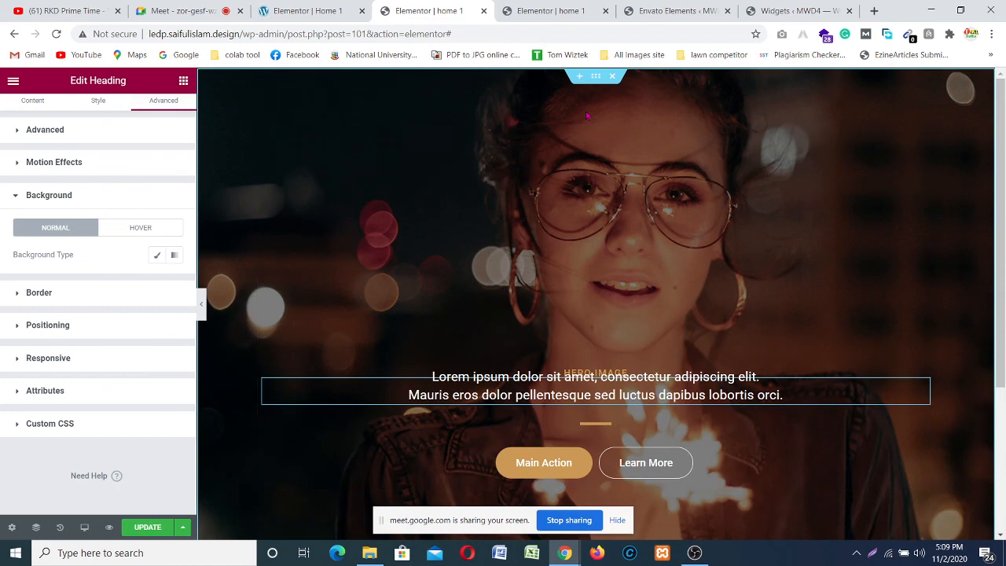
- Delete the hero section from the page and open the Envato Elements template library
click(613, 77)
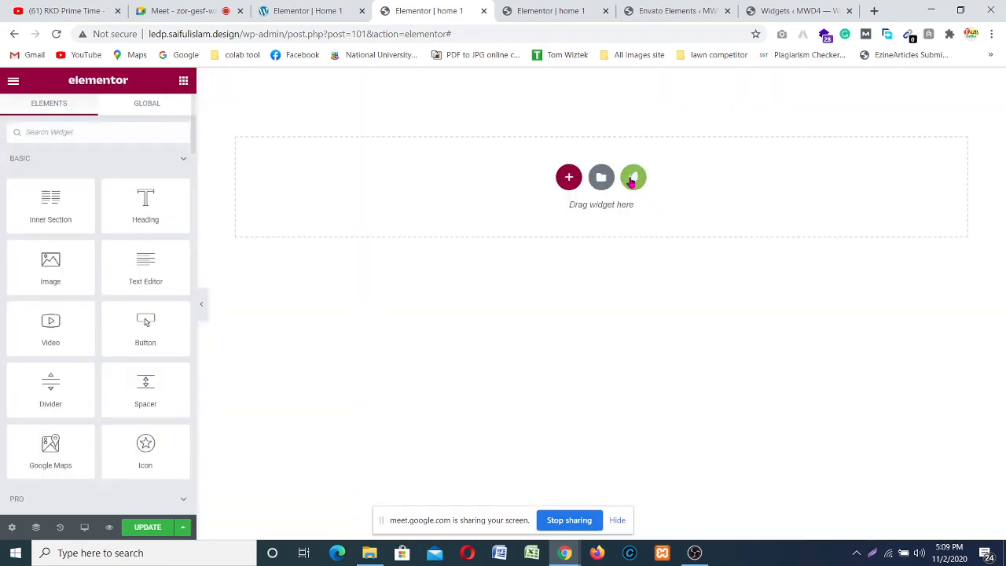
click(633, 182)
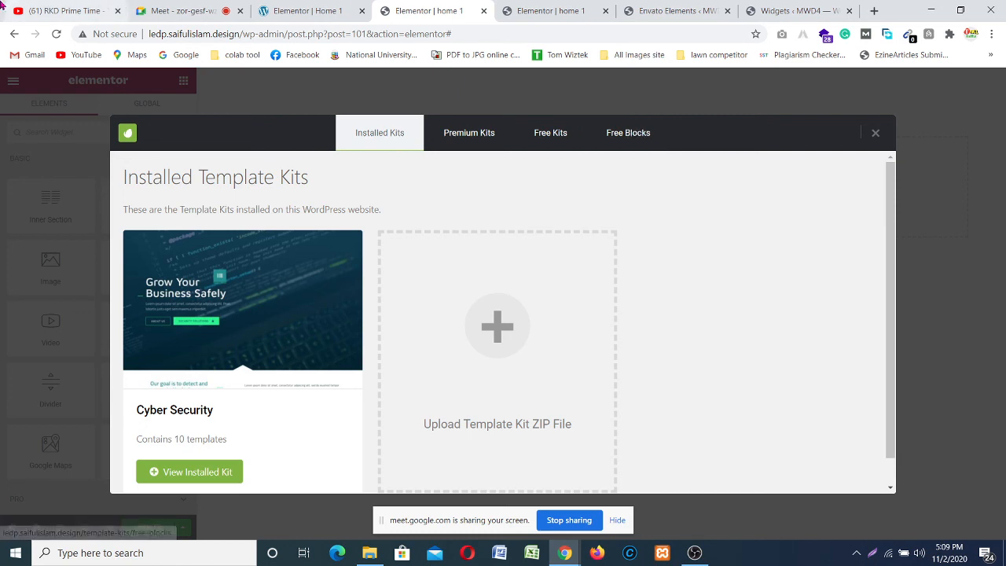
- Switch to the Google Meet call, mute the microphone, and check the ongoing recording in OBS
click(180, 10)
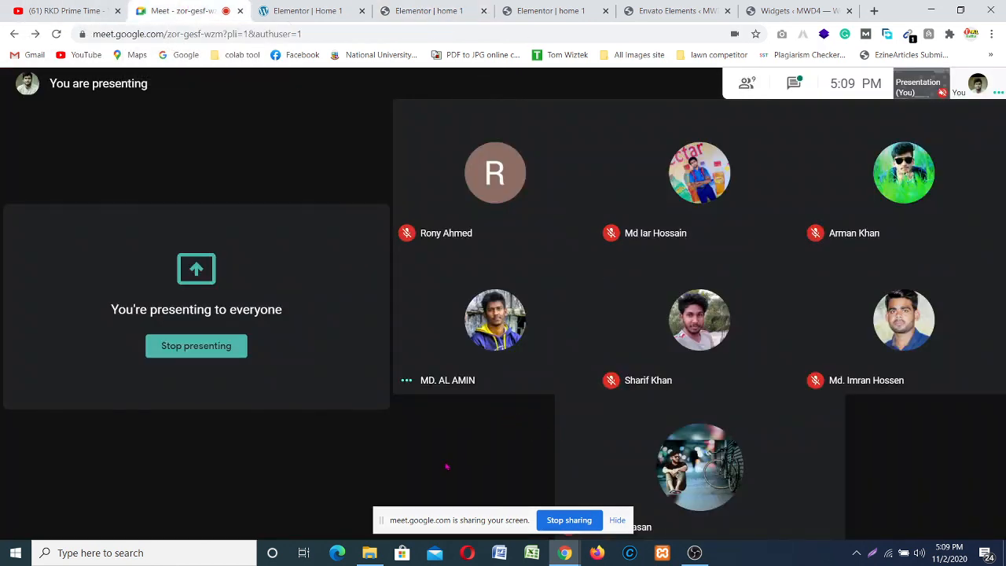
mouse_move(462, 442)
click(456, 503)
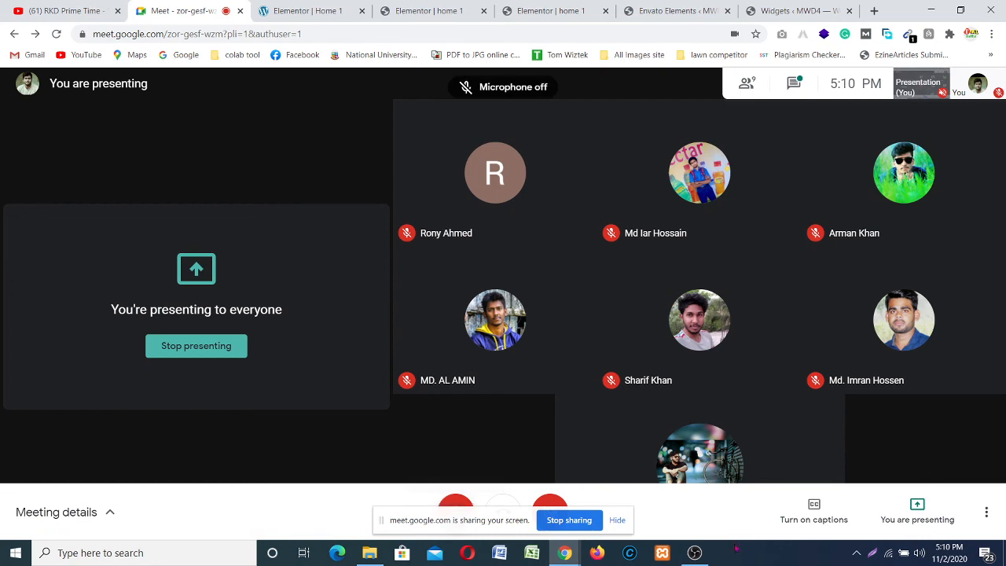
click(694, 552)
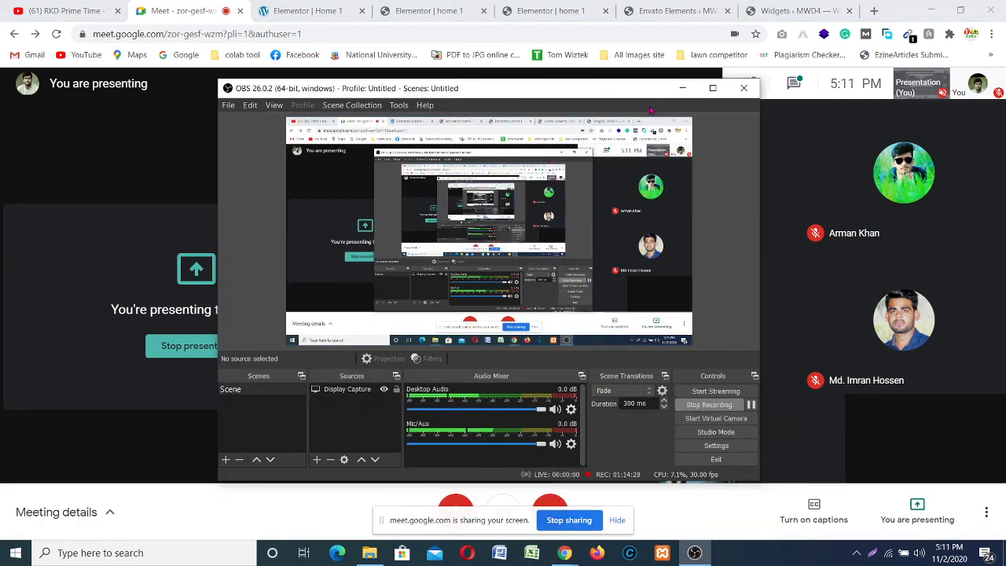
click(682, 93)
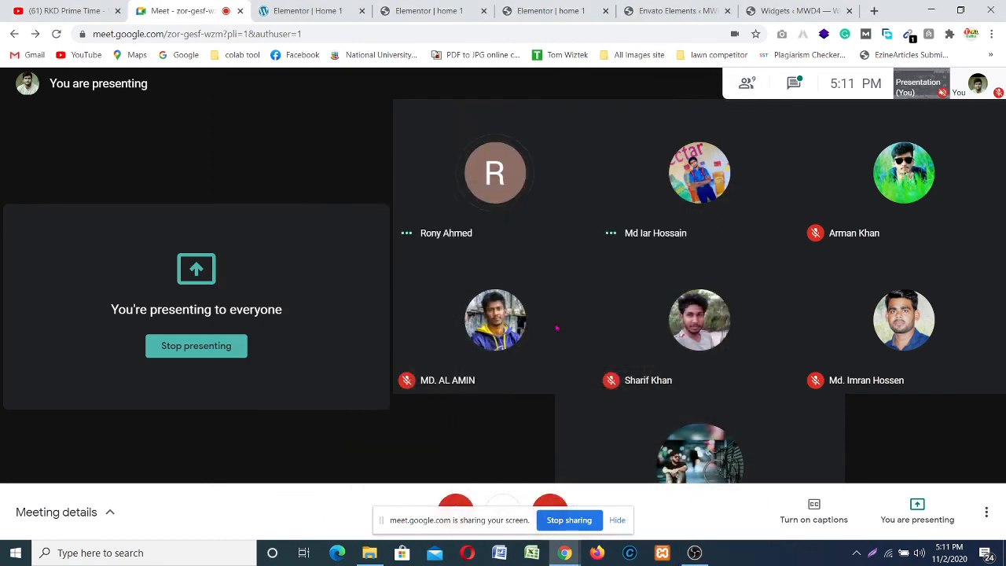
- Unmute the microphone in the Google Meet call and look over the meeting chat
click(455, 500)
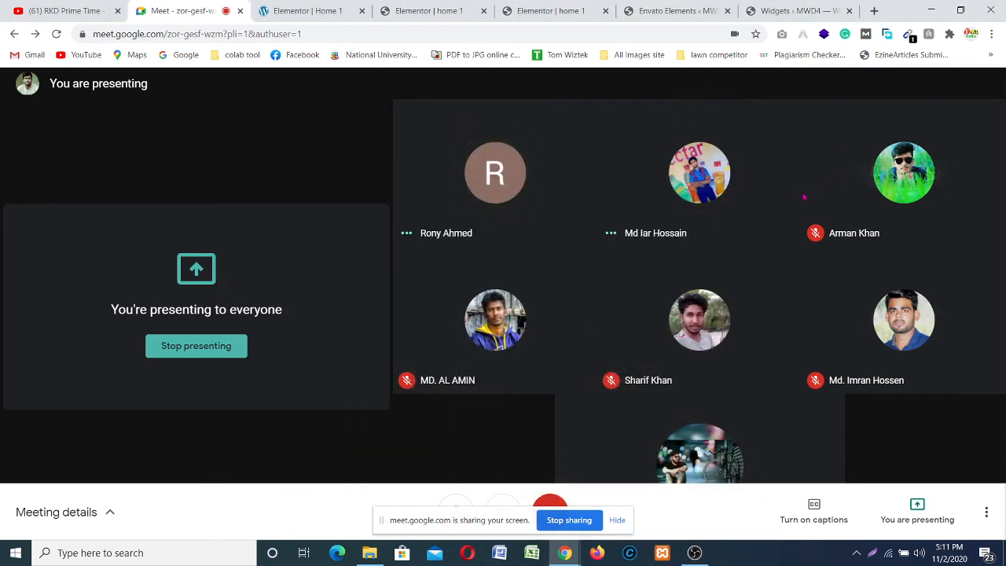
click(871, 84)
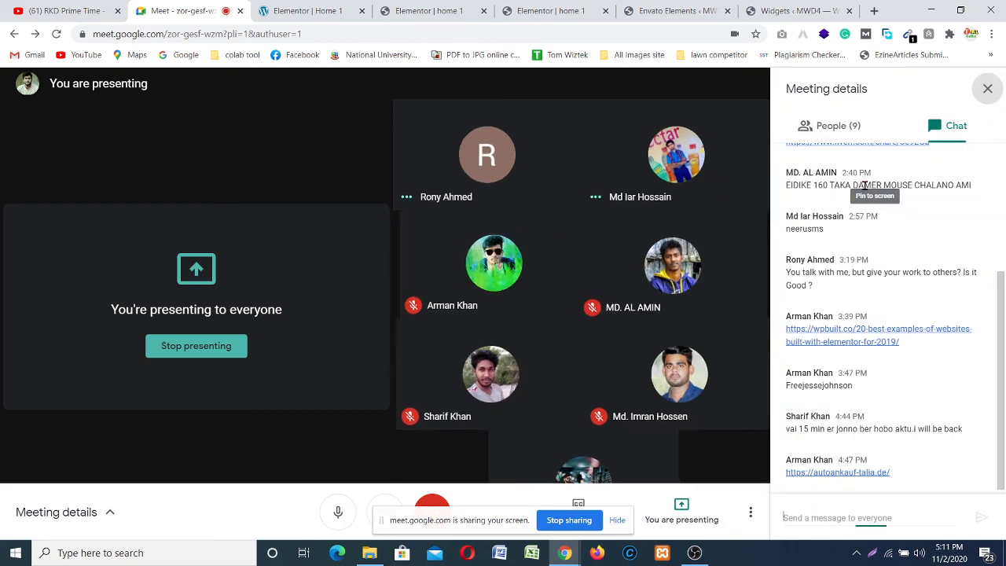
click(987, 88)
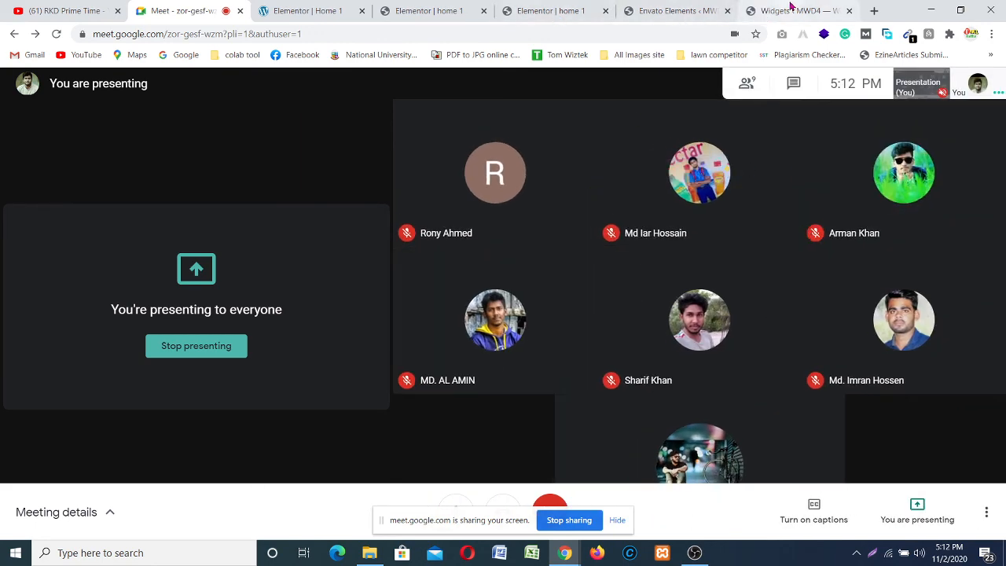
- Review the Envato Elements premium template kits, the Unlimited Elements creative widgets and the Elementor page with the logo header and hero
click(676, 10)
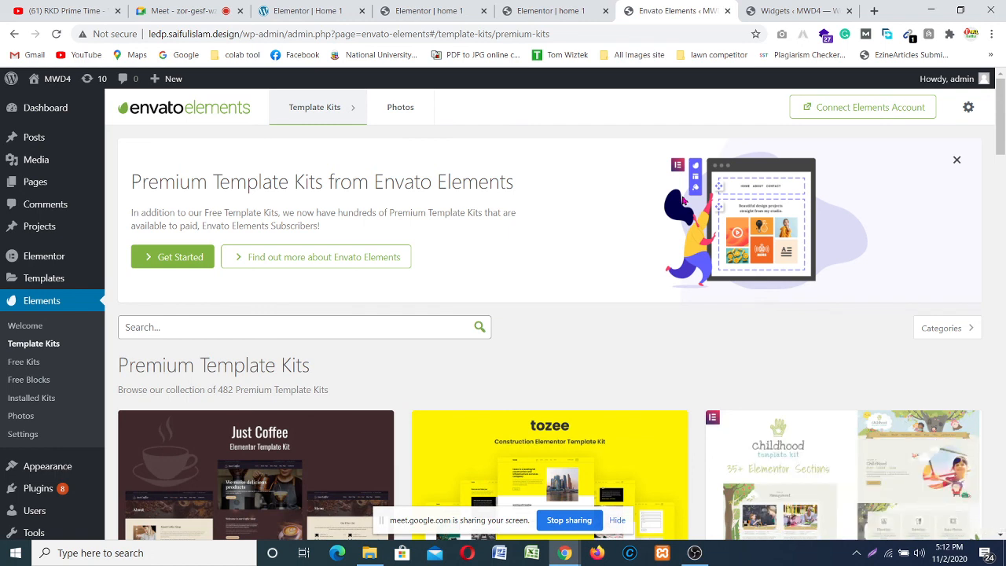
click(802, 11)
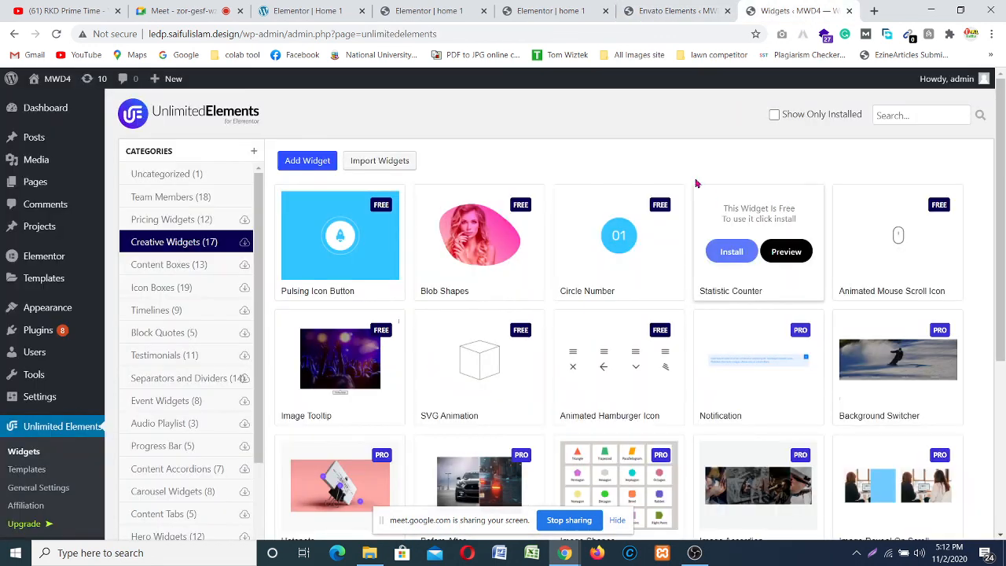
click(560, 11)
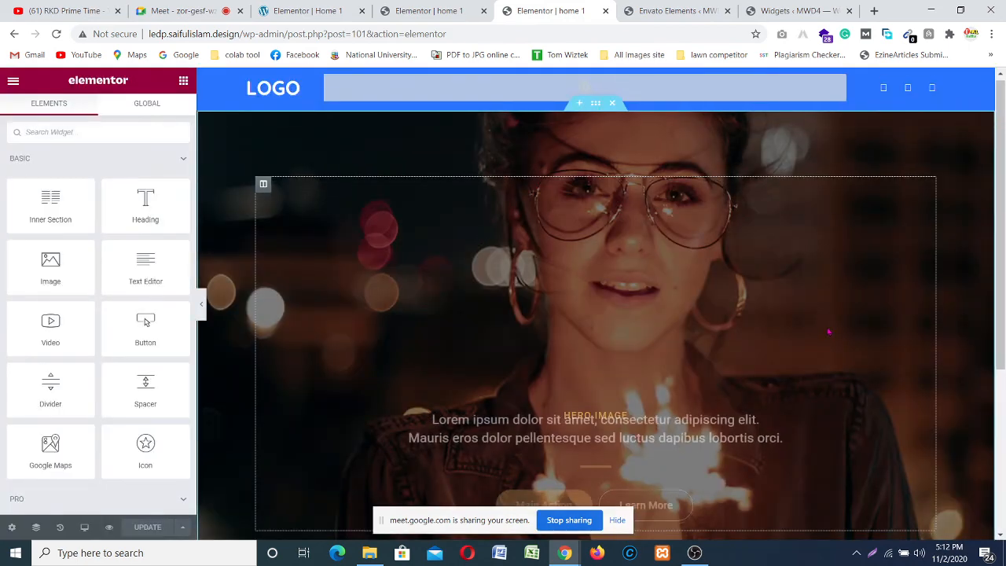
scroll(790, 378, down, 3)
scroll(790, 378, up, 3)
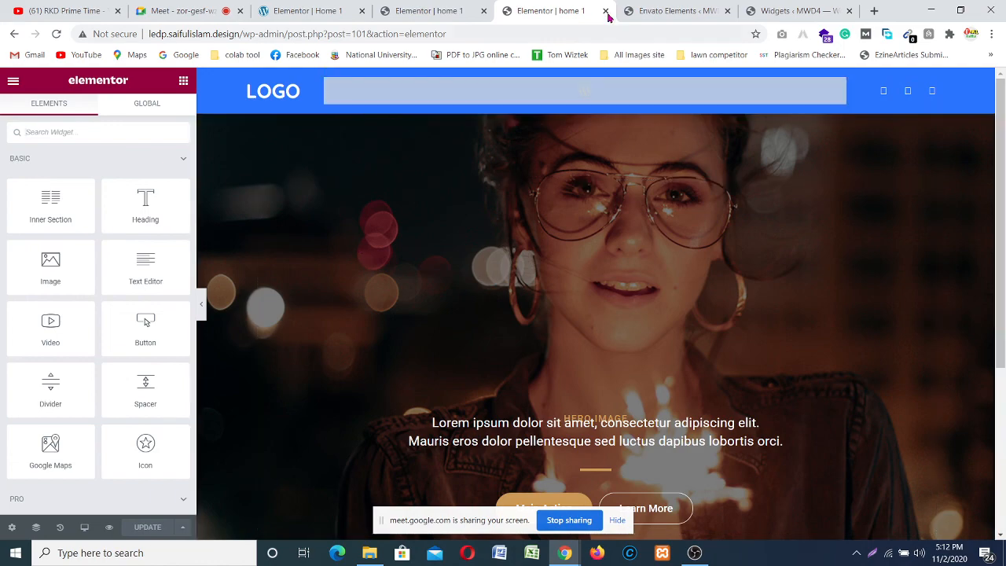
click(659, 13)
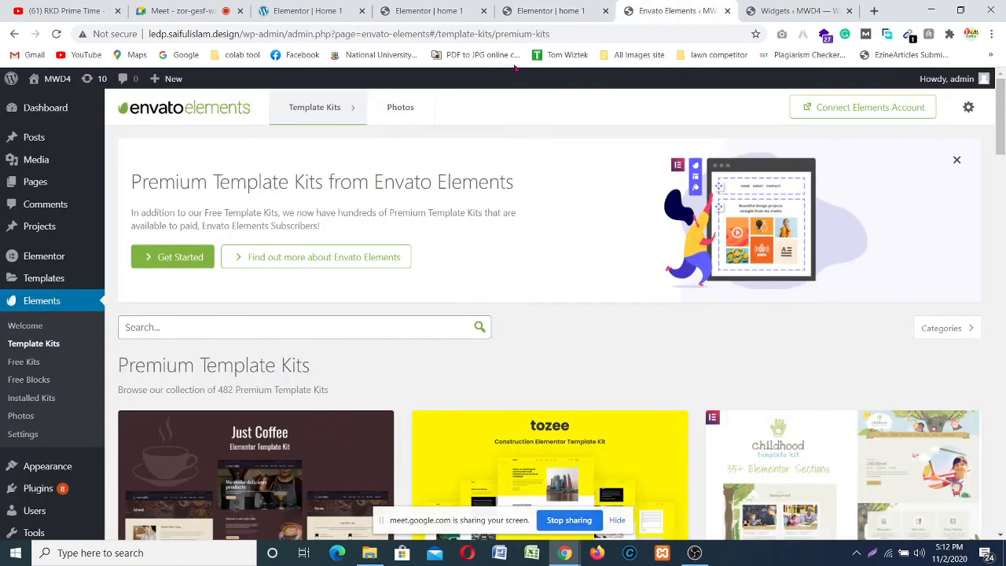
click(531, 8)
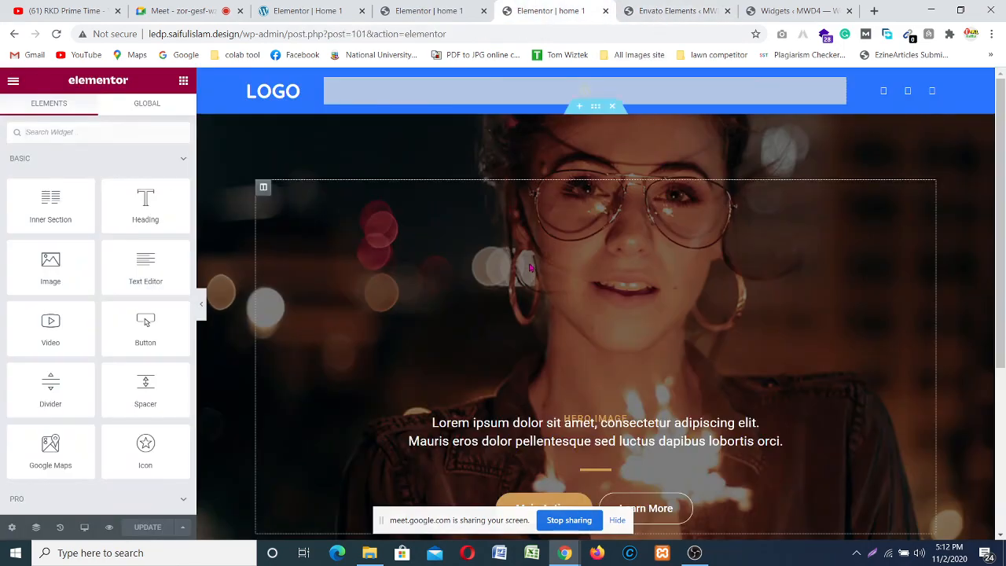
scroll(530, 271, down, 3)
scroll(530, 271, up, 3)
- Stop presenting the screen in the Google Meet call and bring up the OBS recording window
click(176, 7)
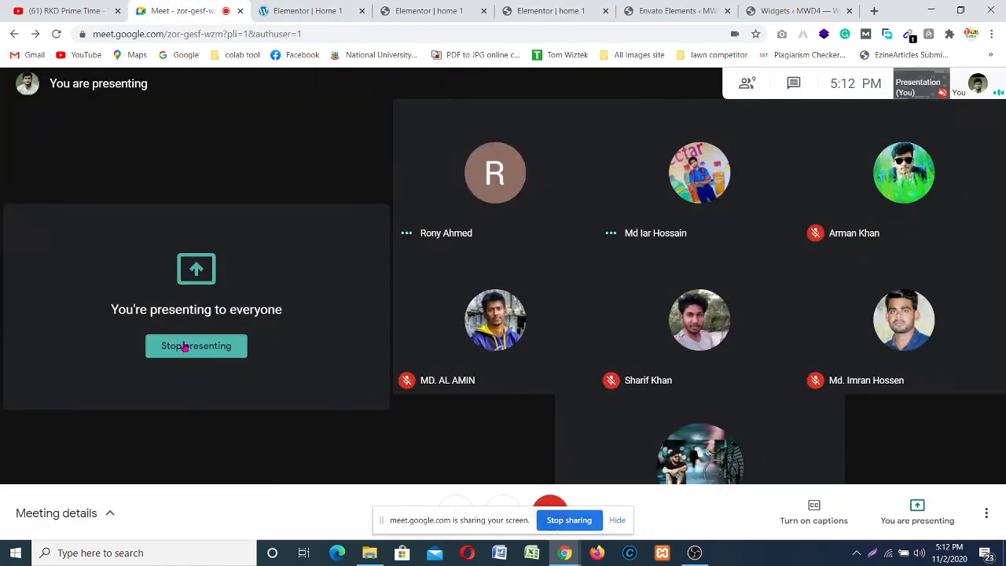
click(195, 346)
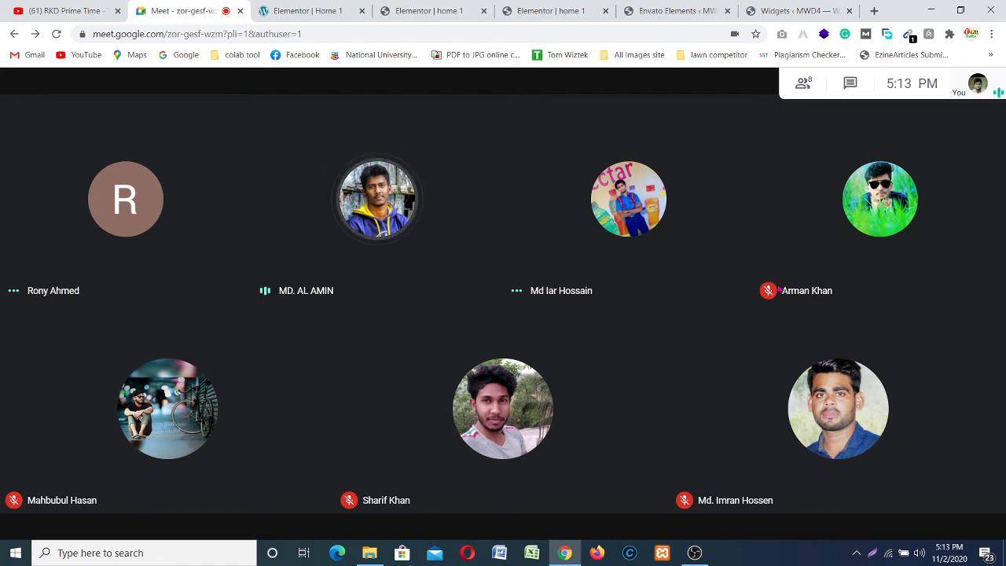
click(689, 554)
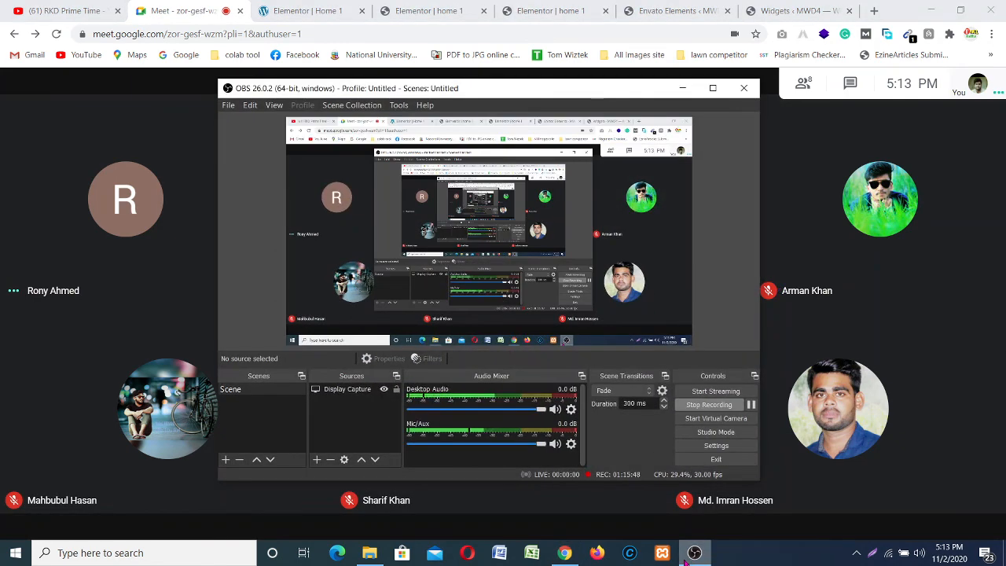